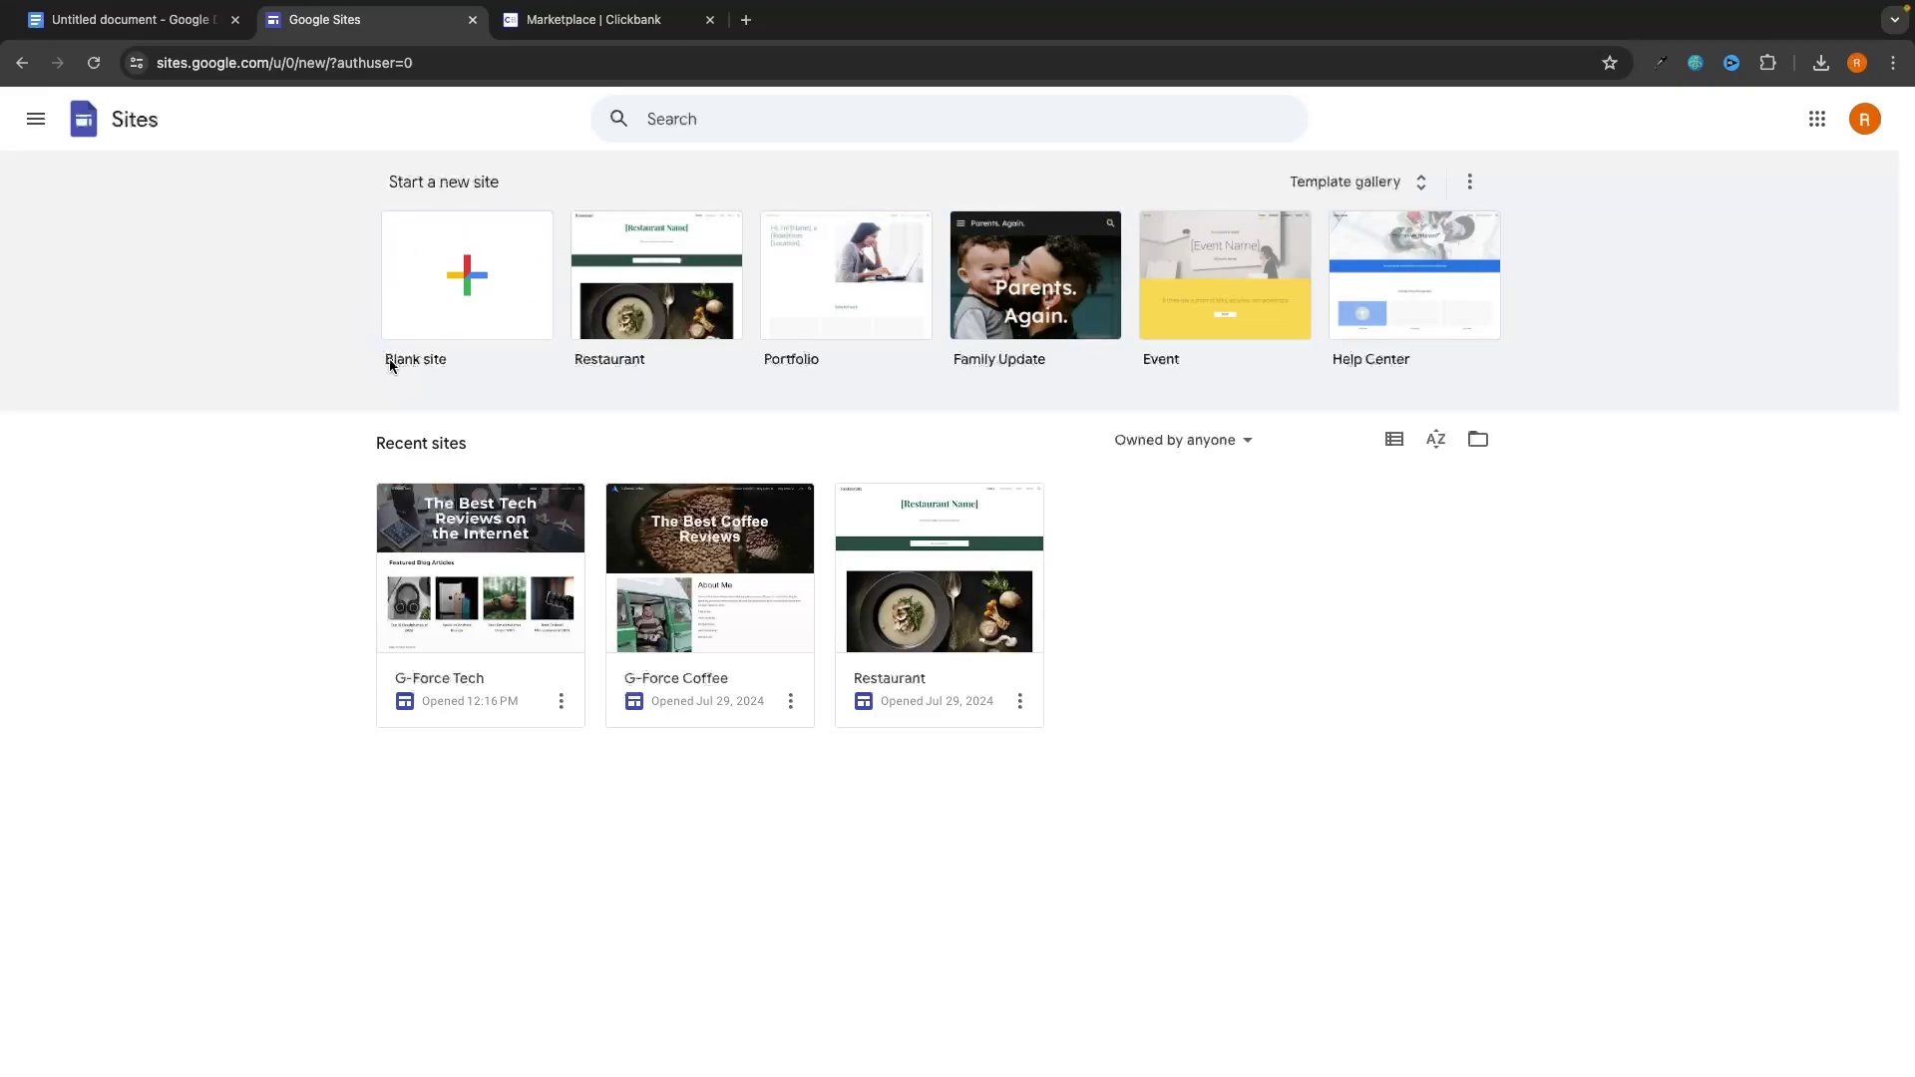
# Create a new blank Google Site, then switch to the ClickBank marketplace tab.
pyautogui.click(476, 286)
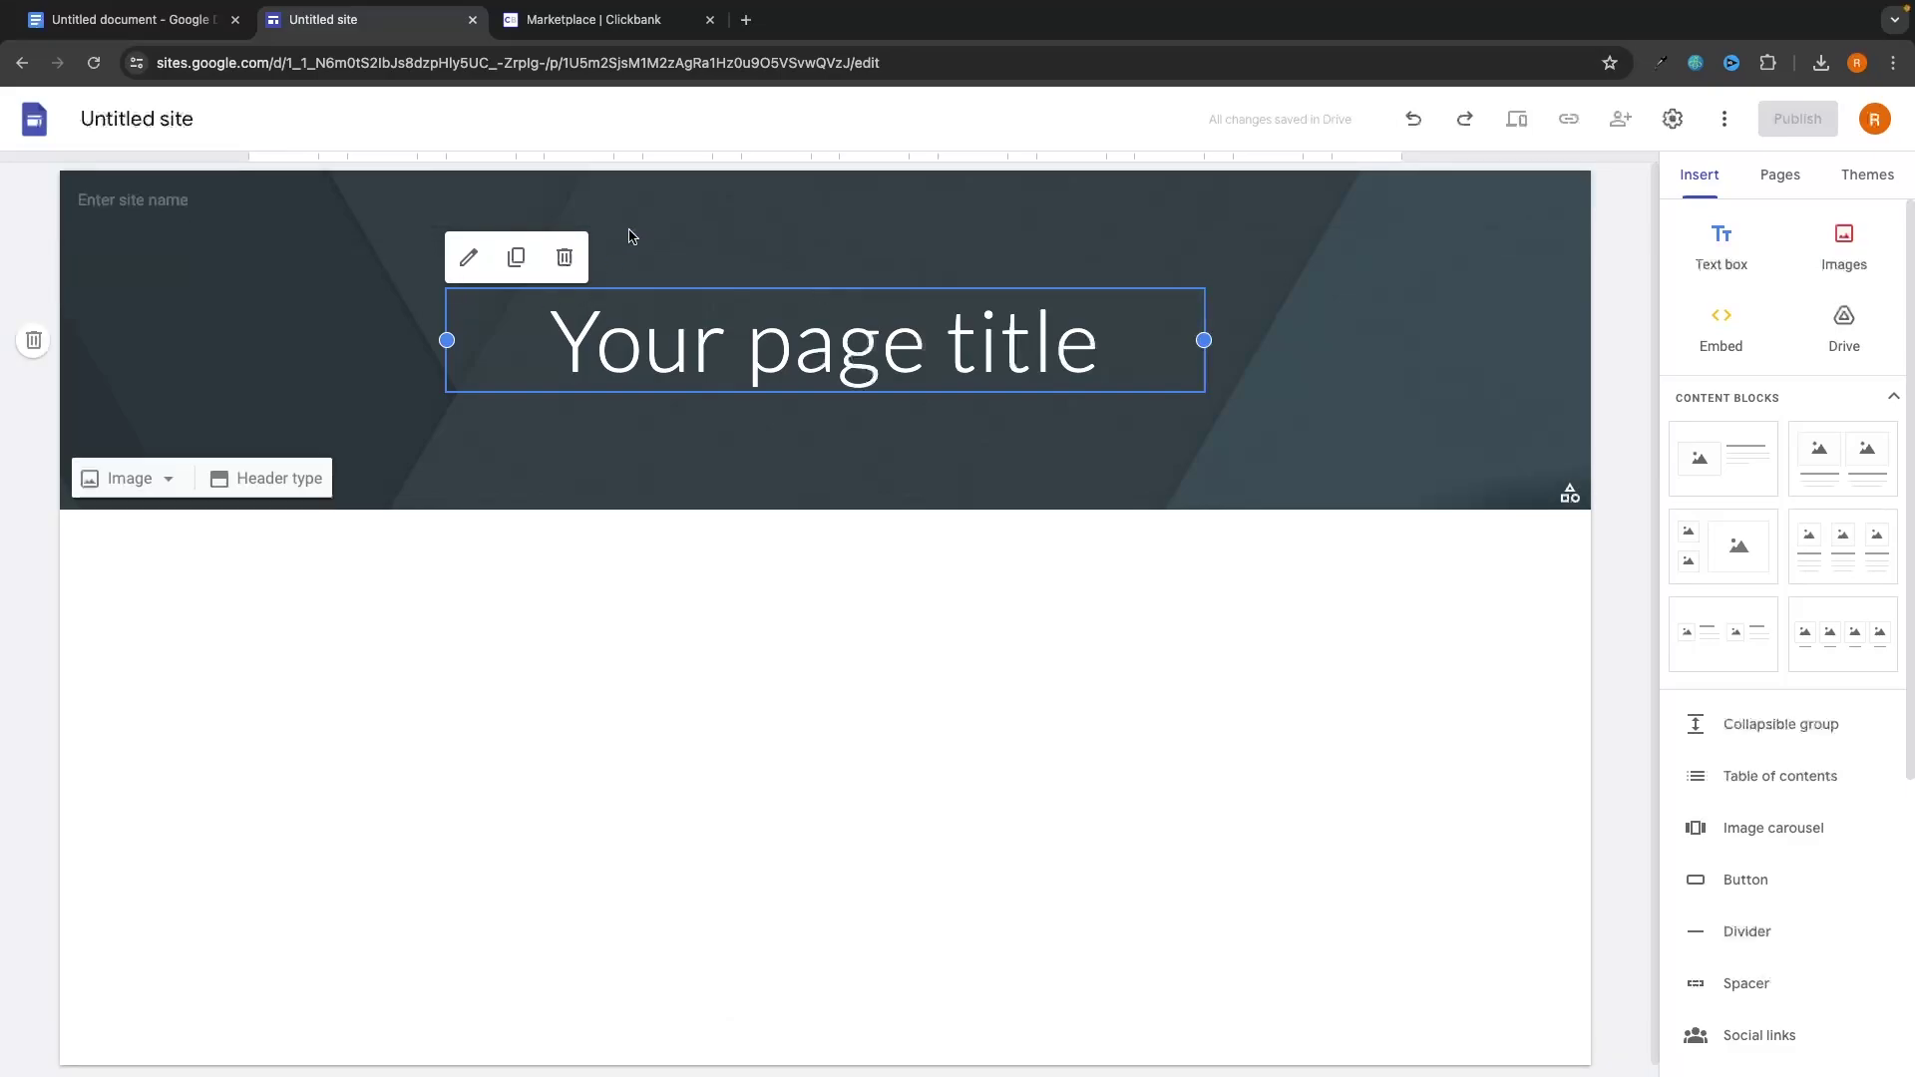
pyautogui.click(594, 19)
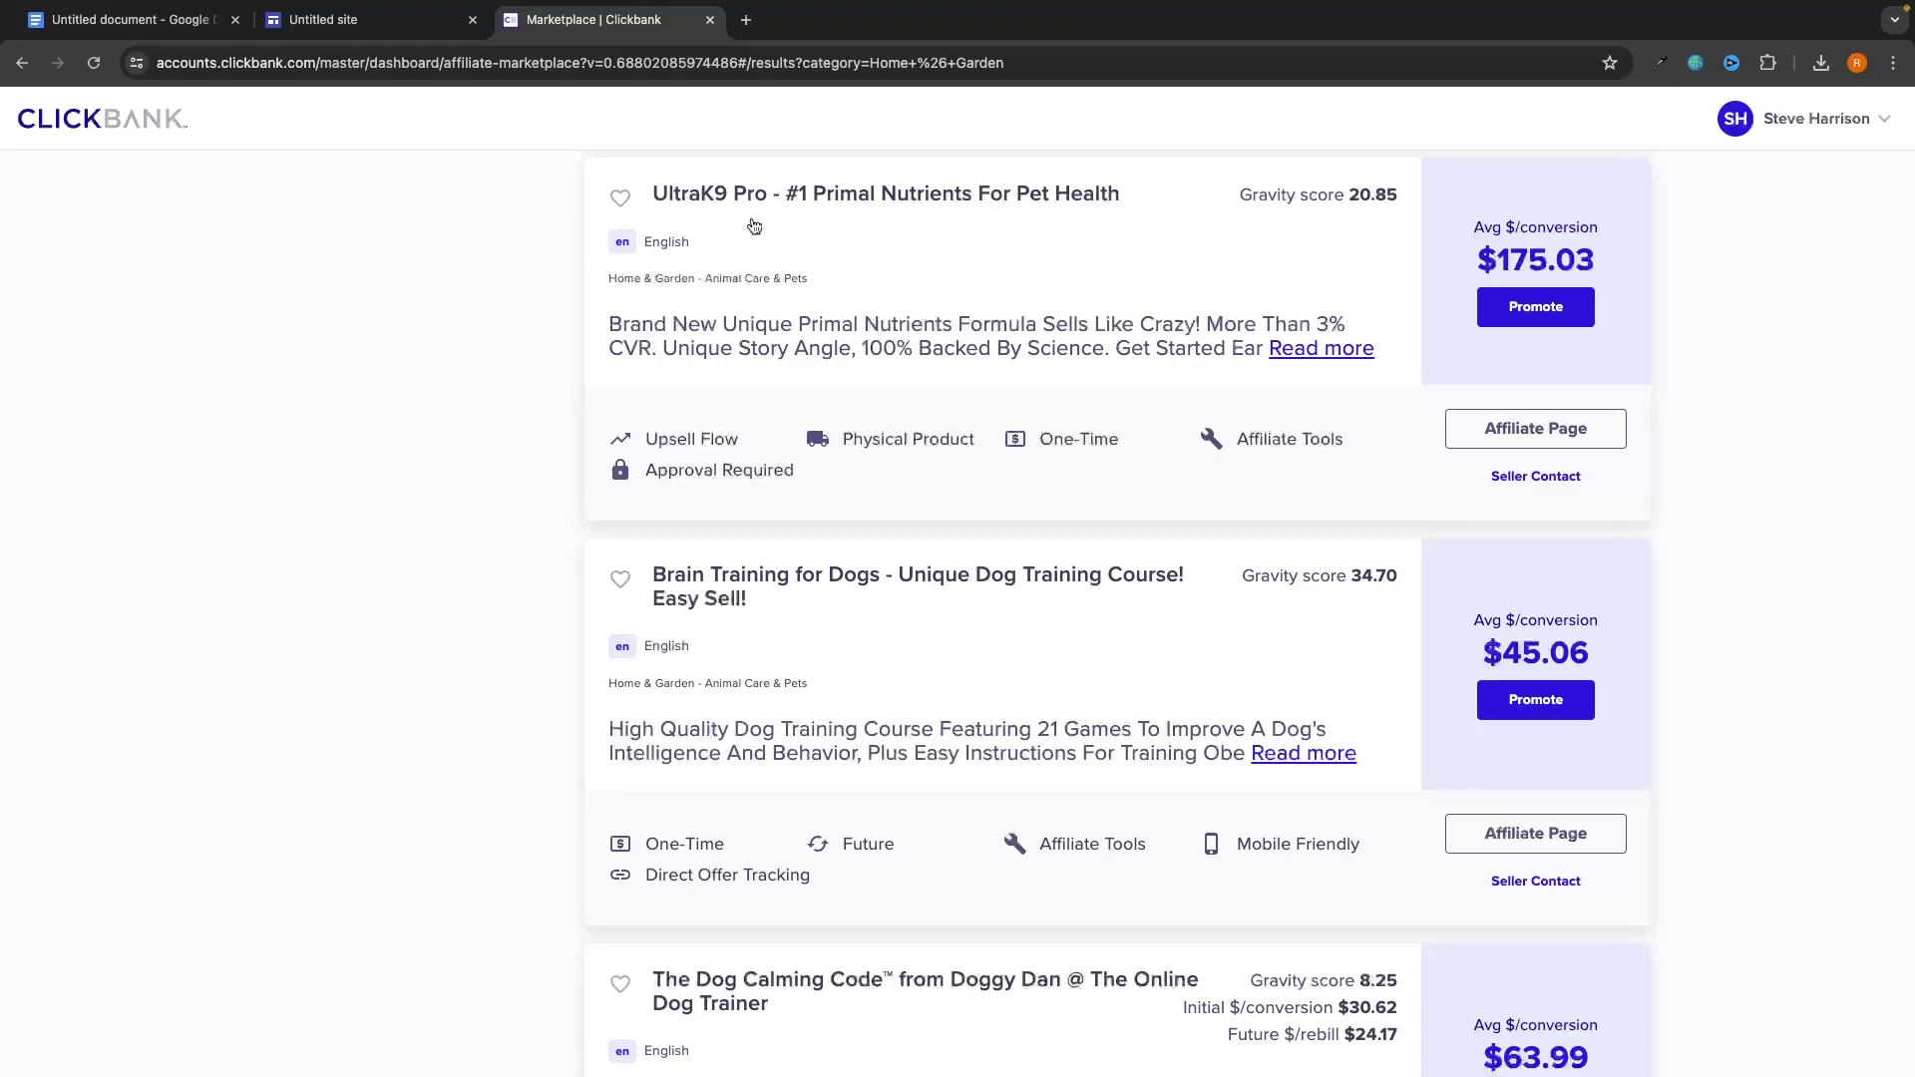
# Open the Brain Training for Dogs sales page from the ClickBank listings in its own tab.
pyautogui.scroll(-1, 791, 371)
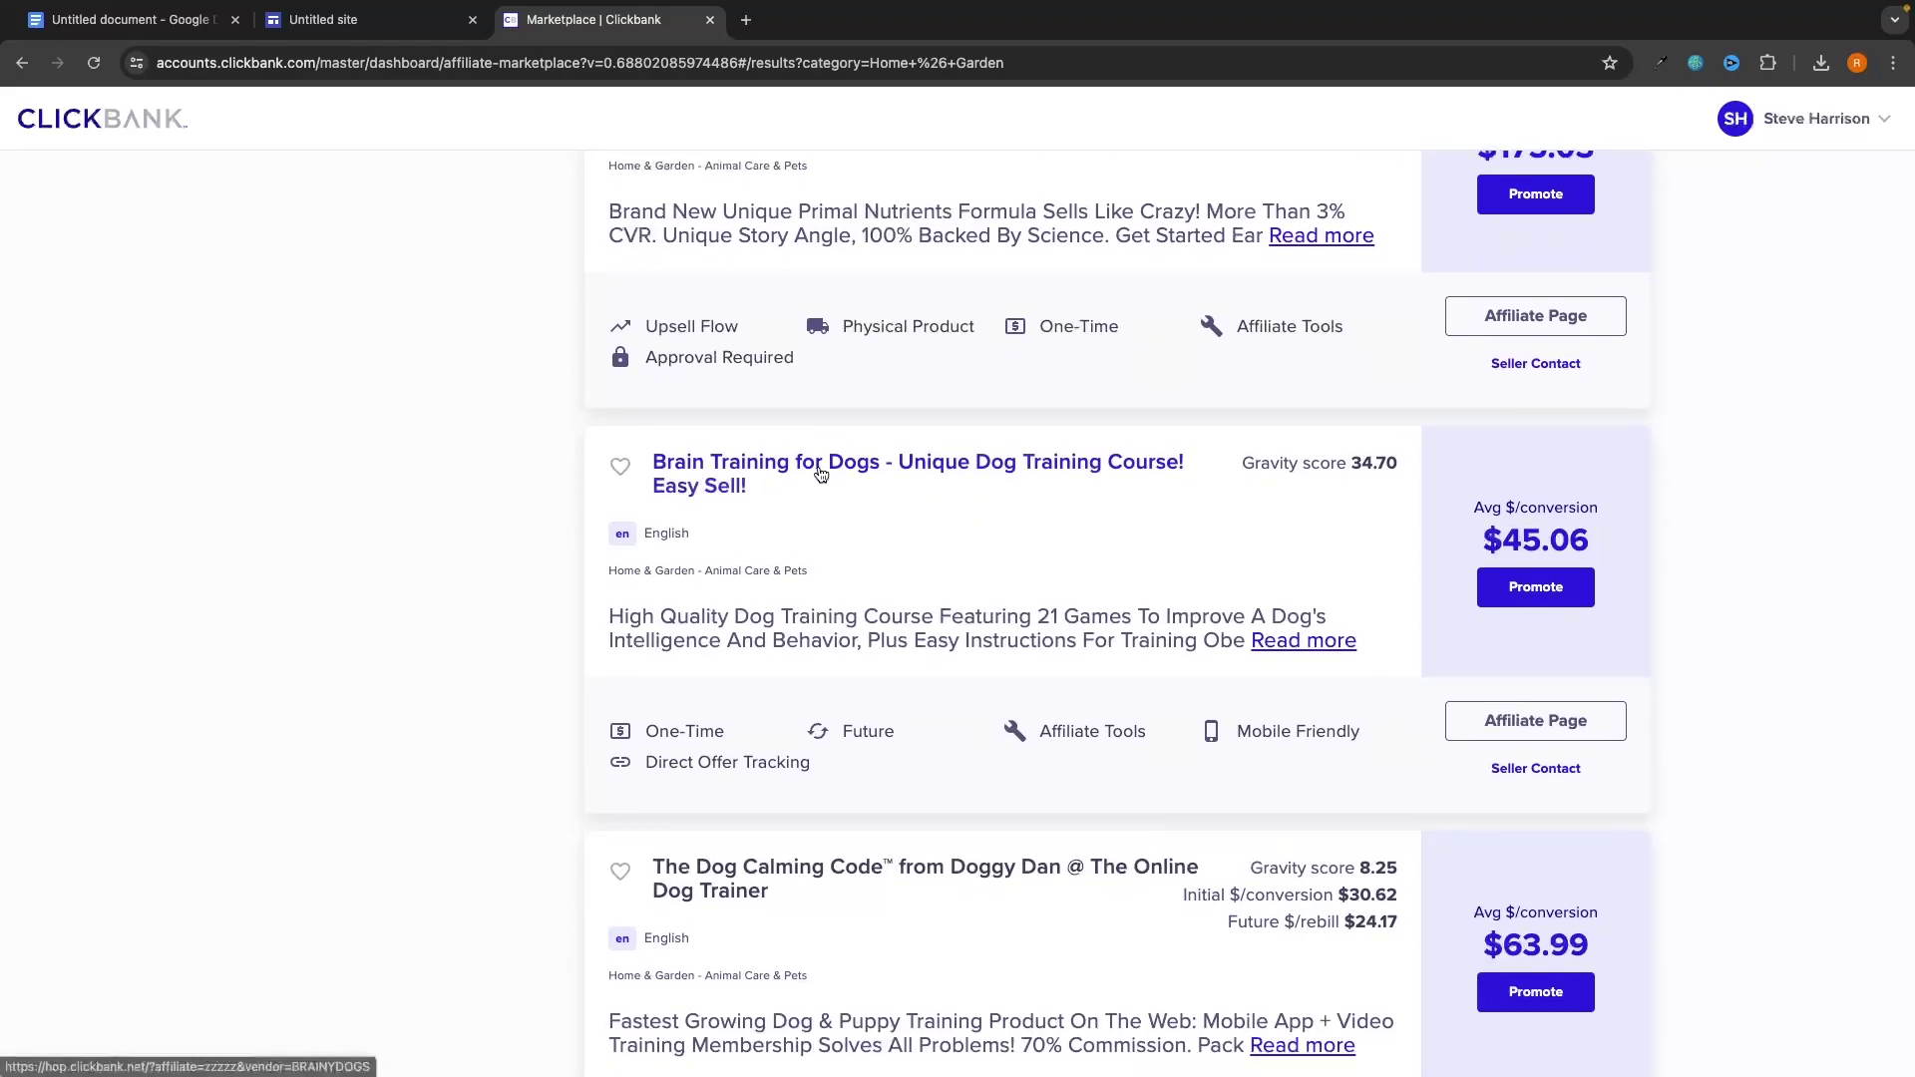
pyautogui.click(820, 473)
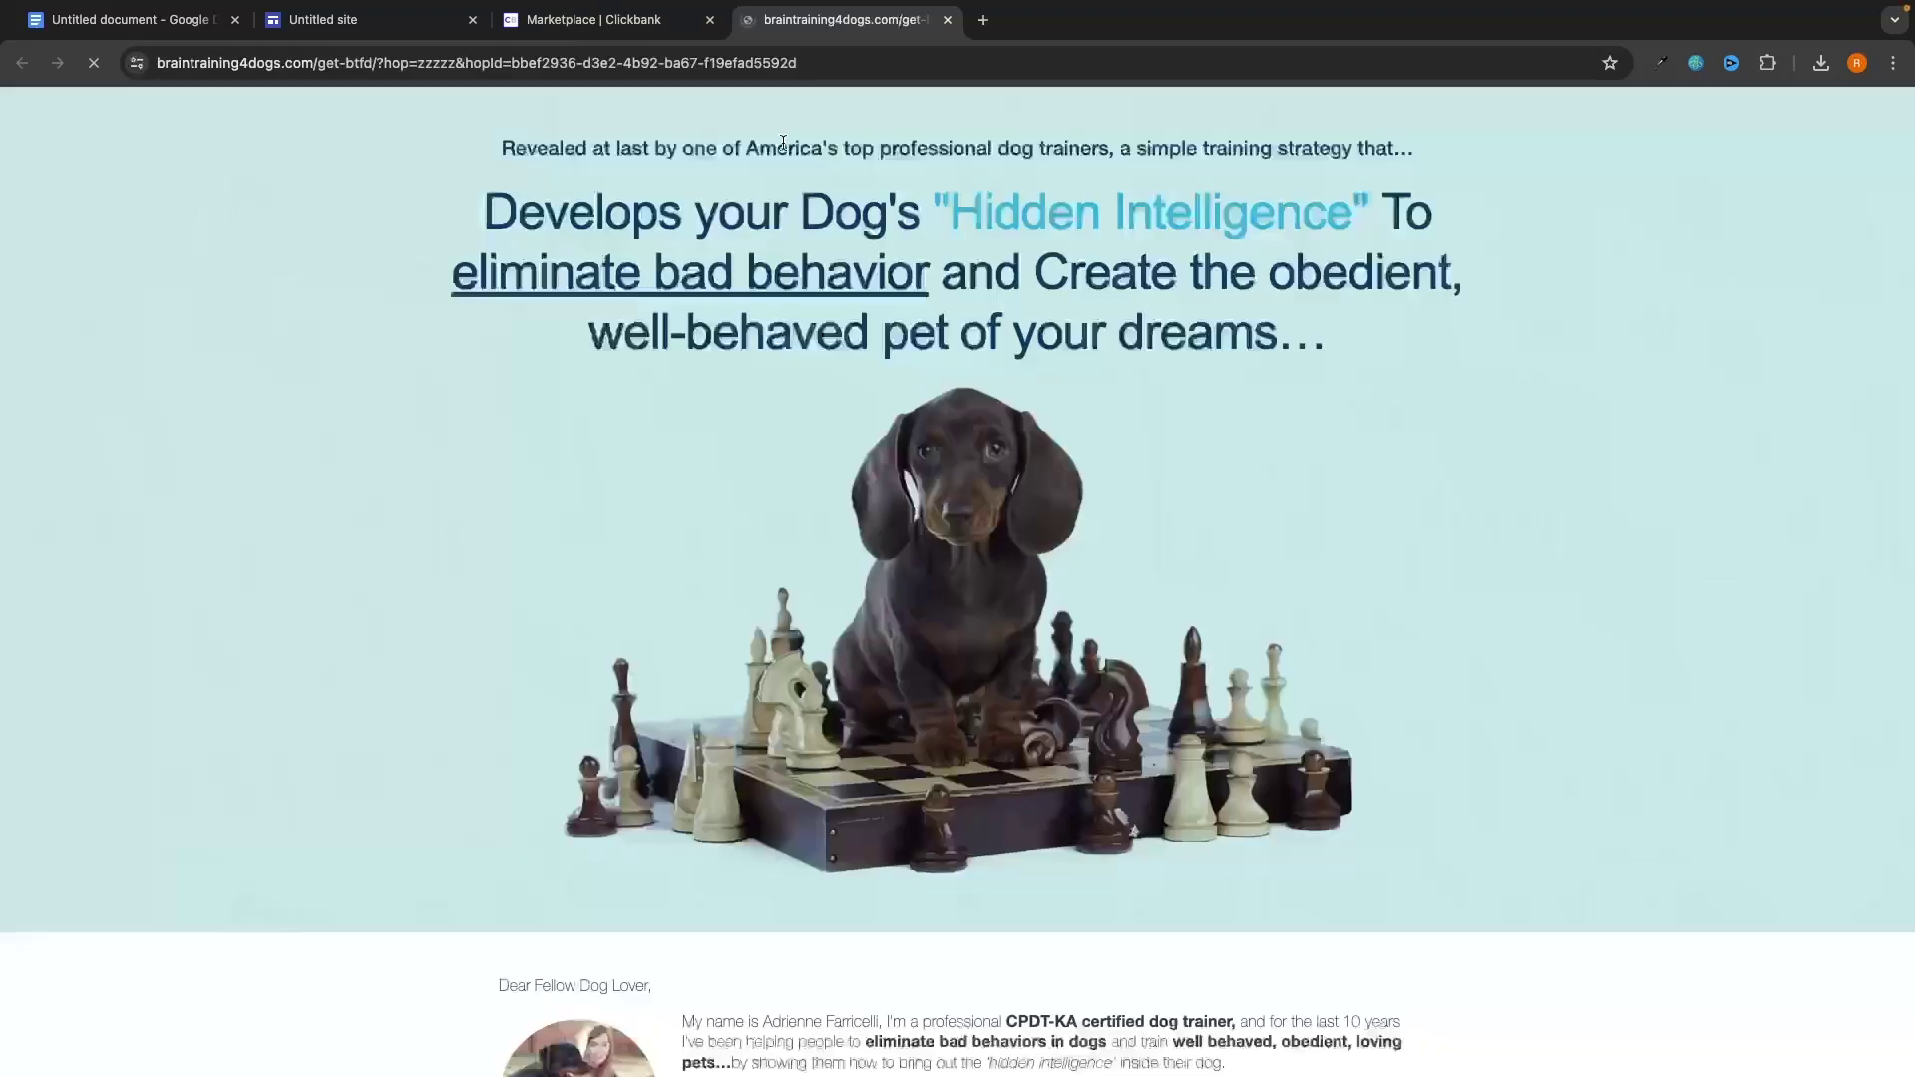
pyautogui.click(676, 30)
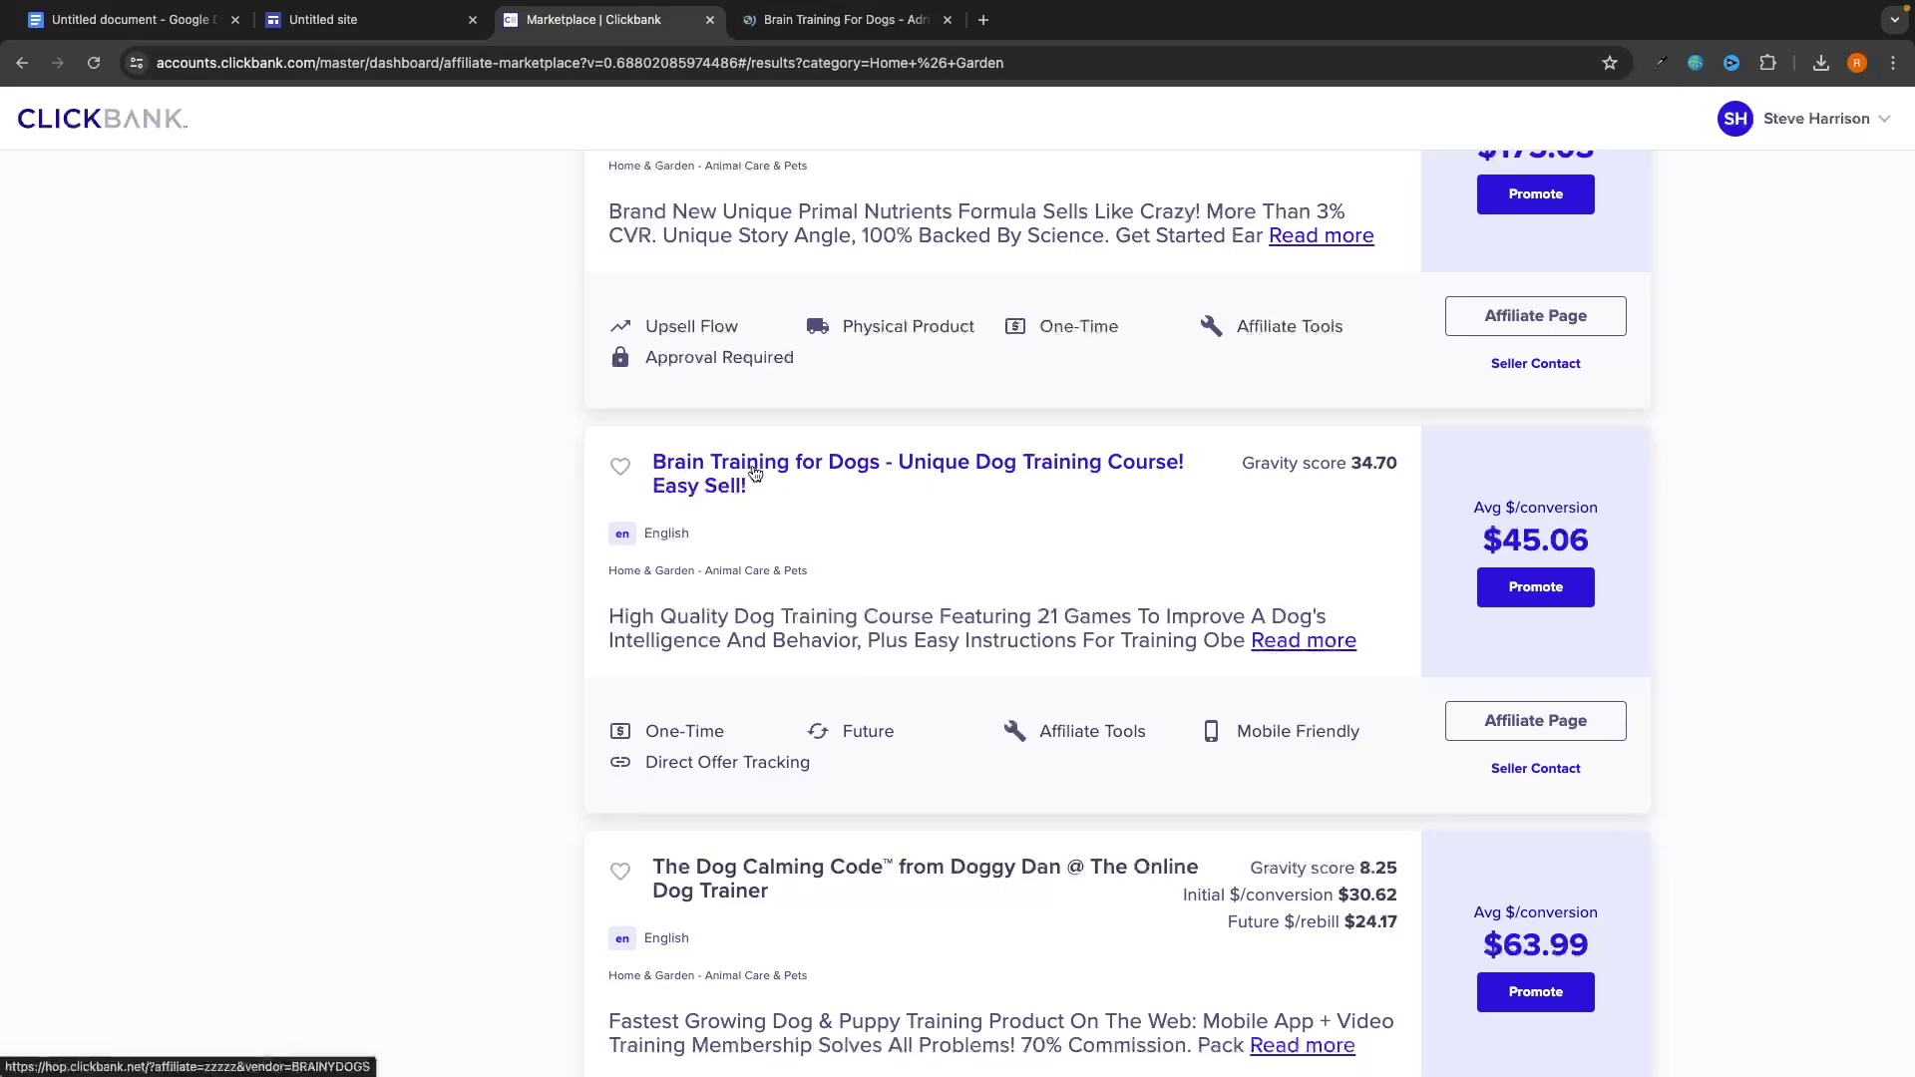
pyautogui.moveTo(809, 6)
pyautogui.moveTo(810, 20); pyautogui.dragTo(690, 24)
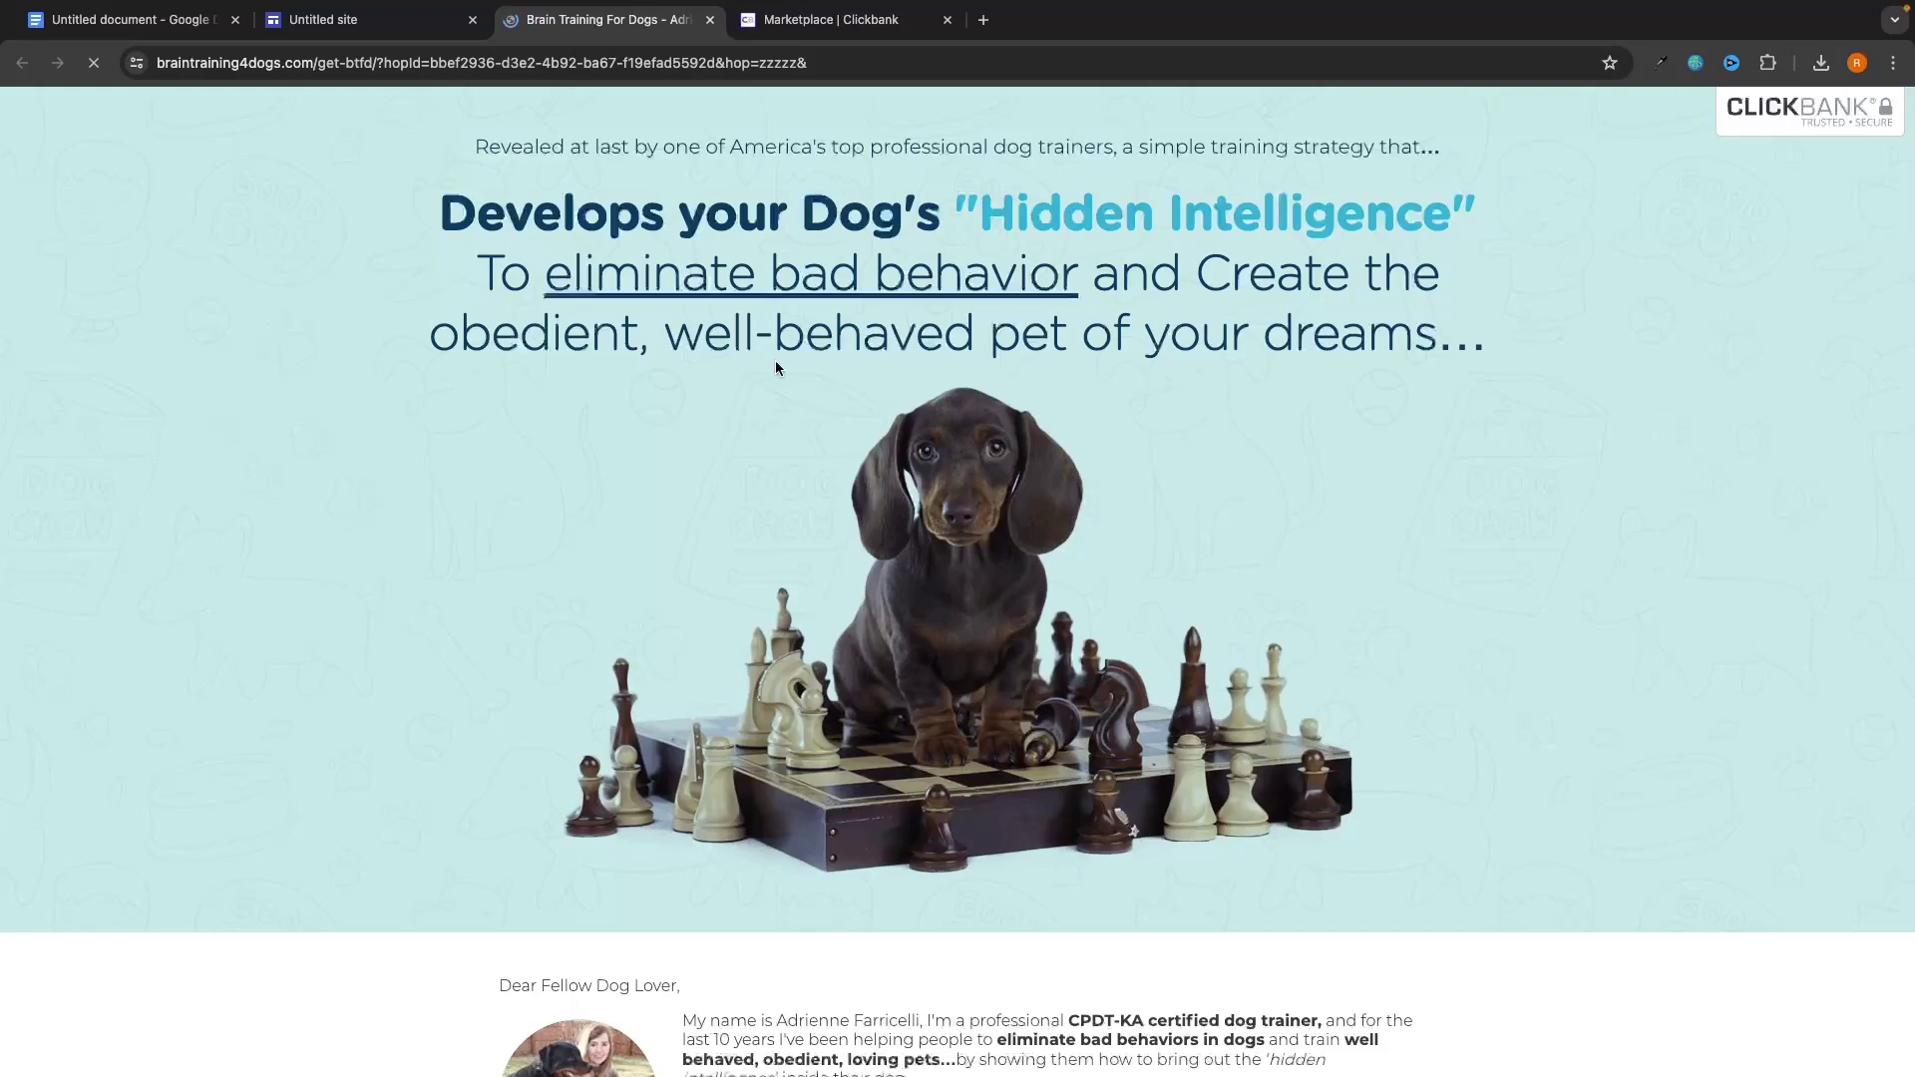
pyautogui.click(369, 19)
pyautogui.click(1018, 457)
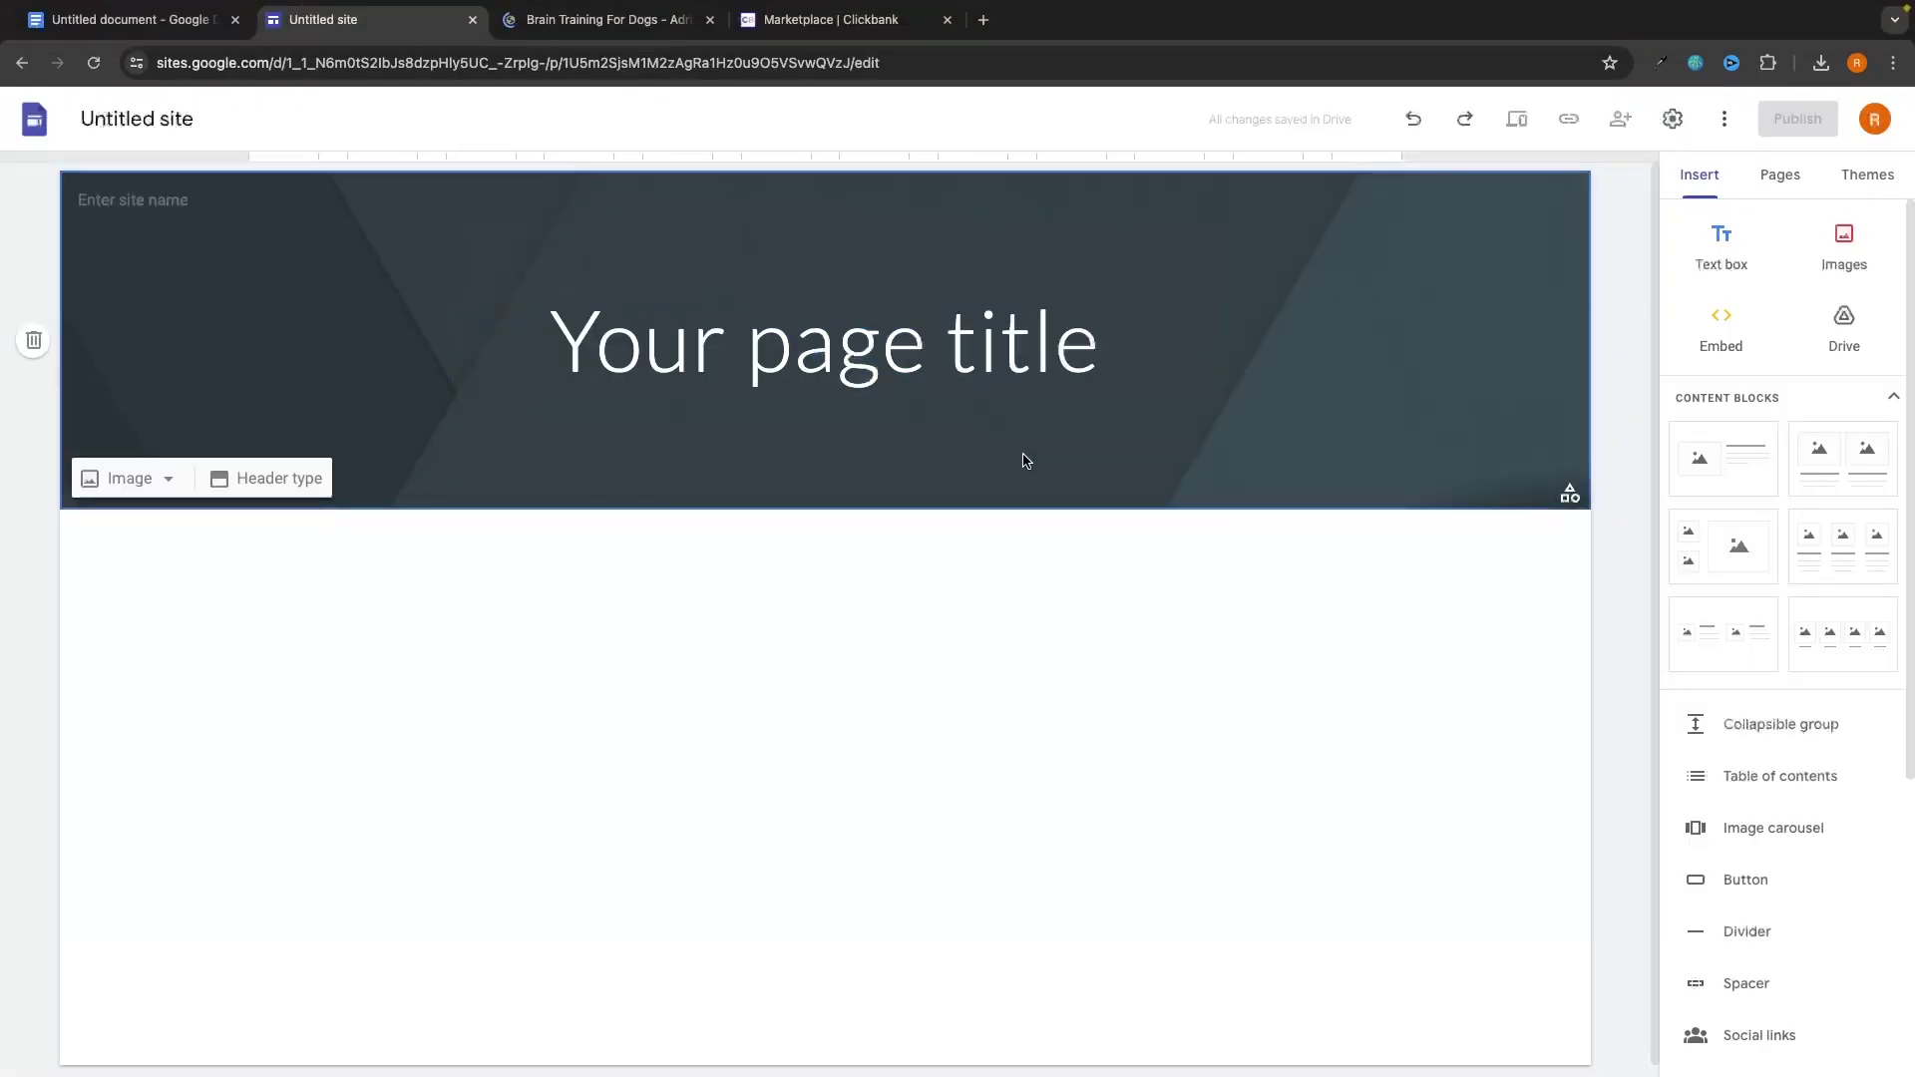
pyautogui.tripleClick(743, 344)
pyautogui.click(877, 340)
pyautogui.moveTo(1117, 354); pyautogui.dragTo(558, 342)
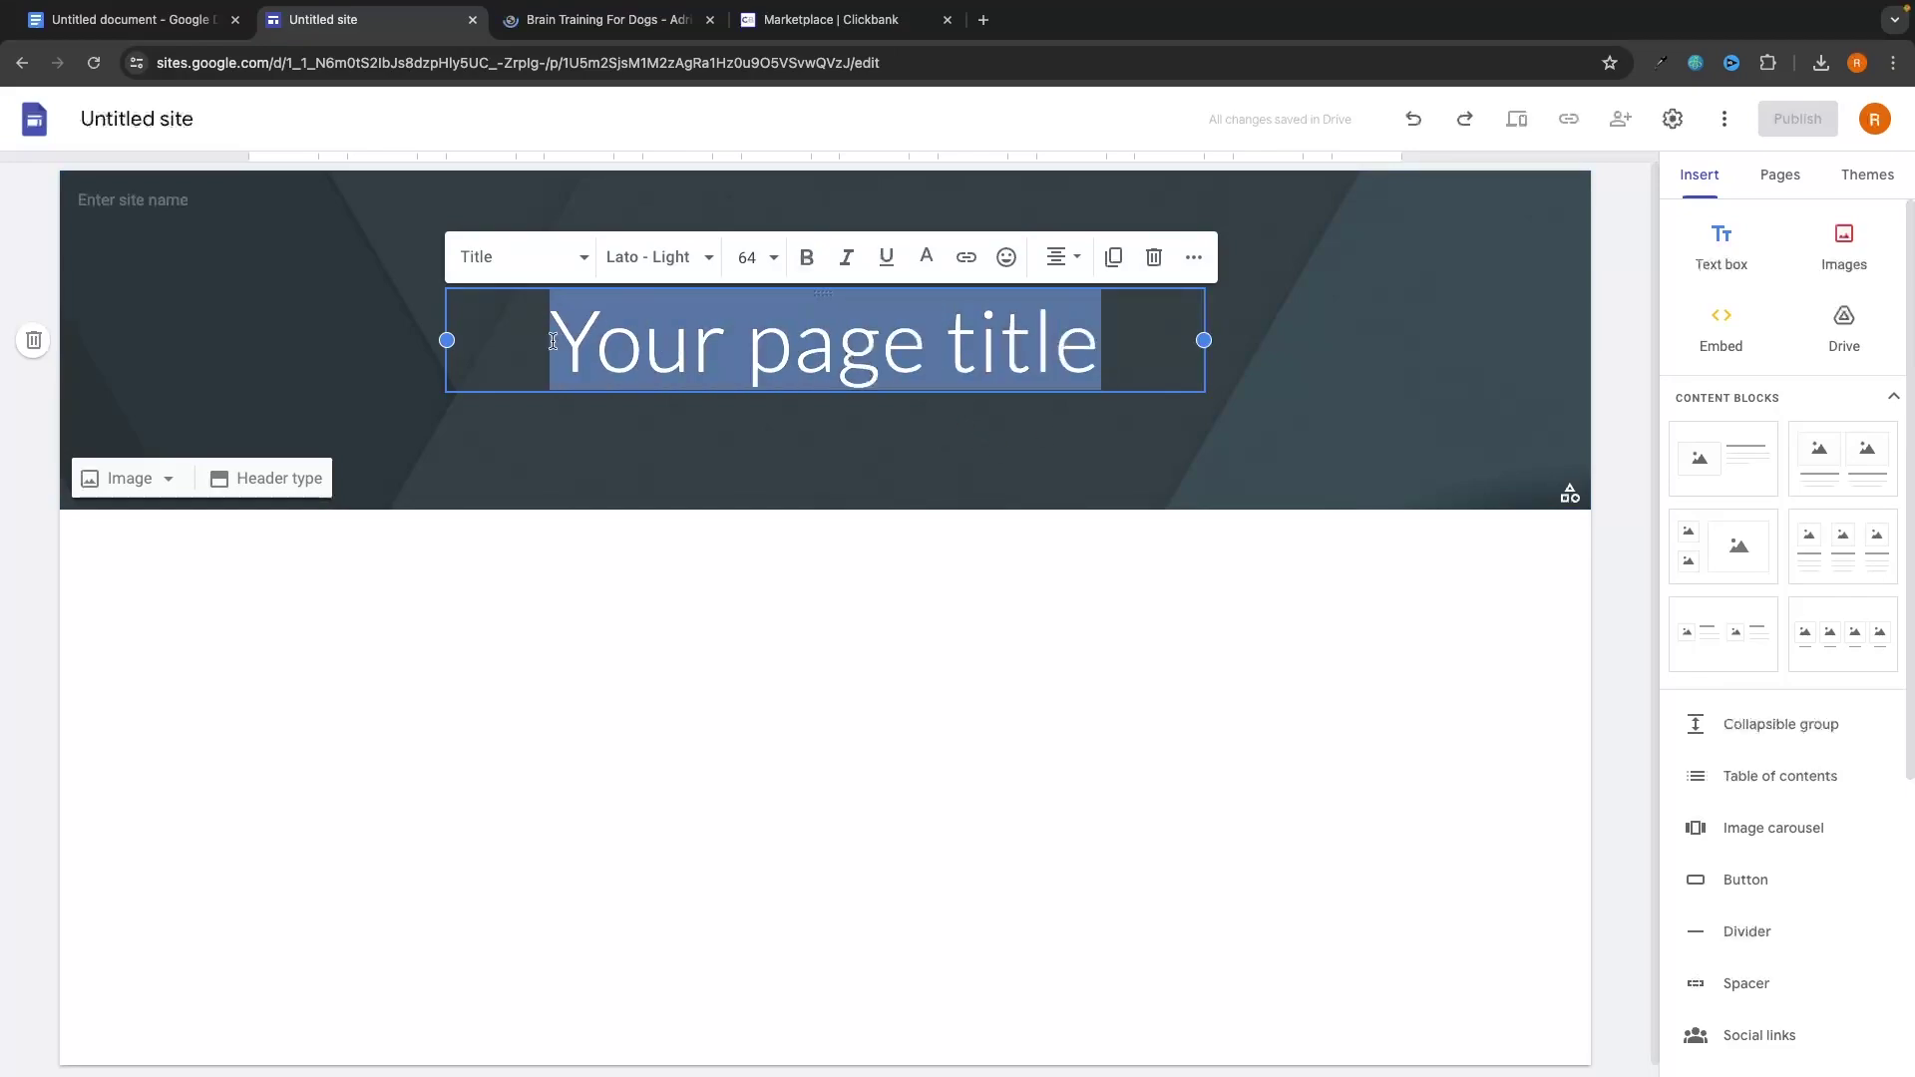
pyautogui.click(800, 422)
pyautogui.click(608, 19)
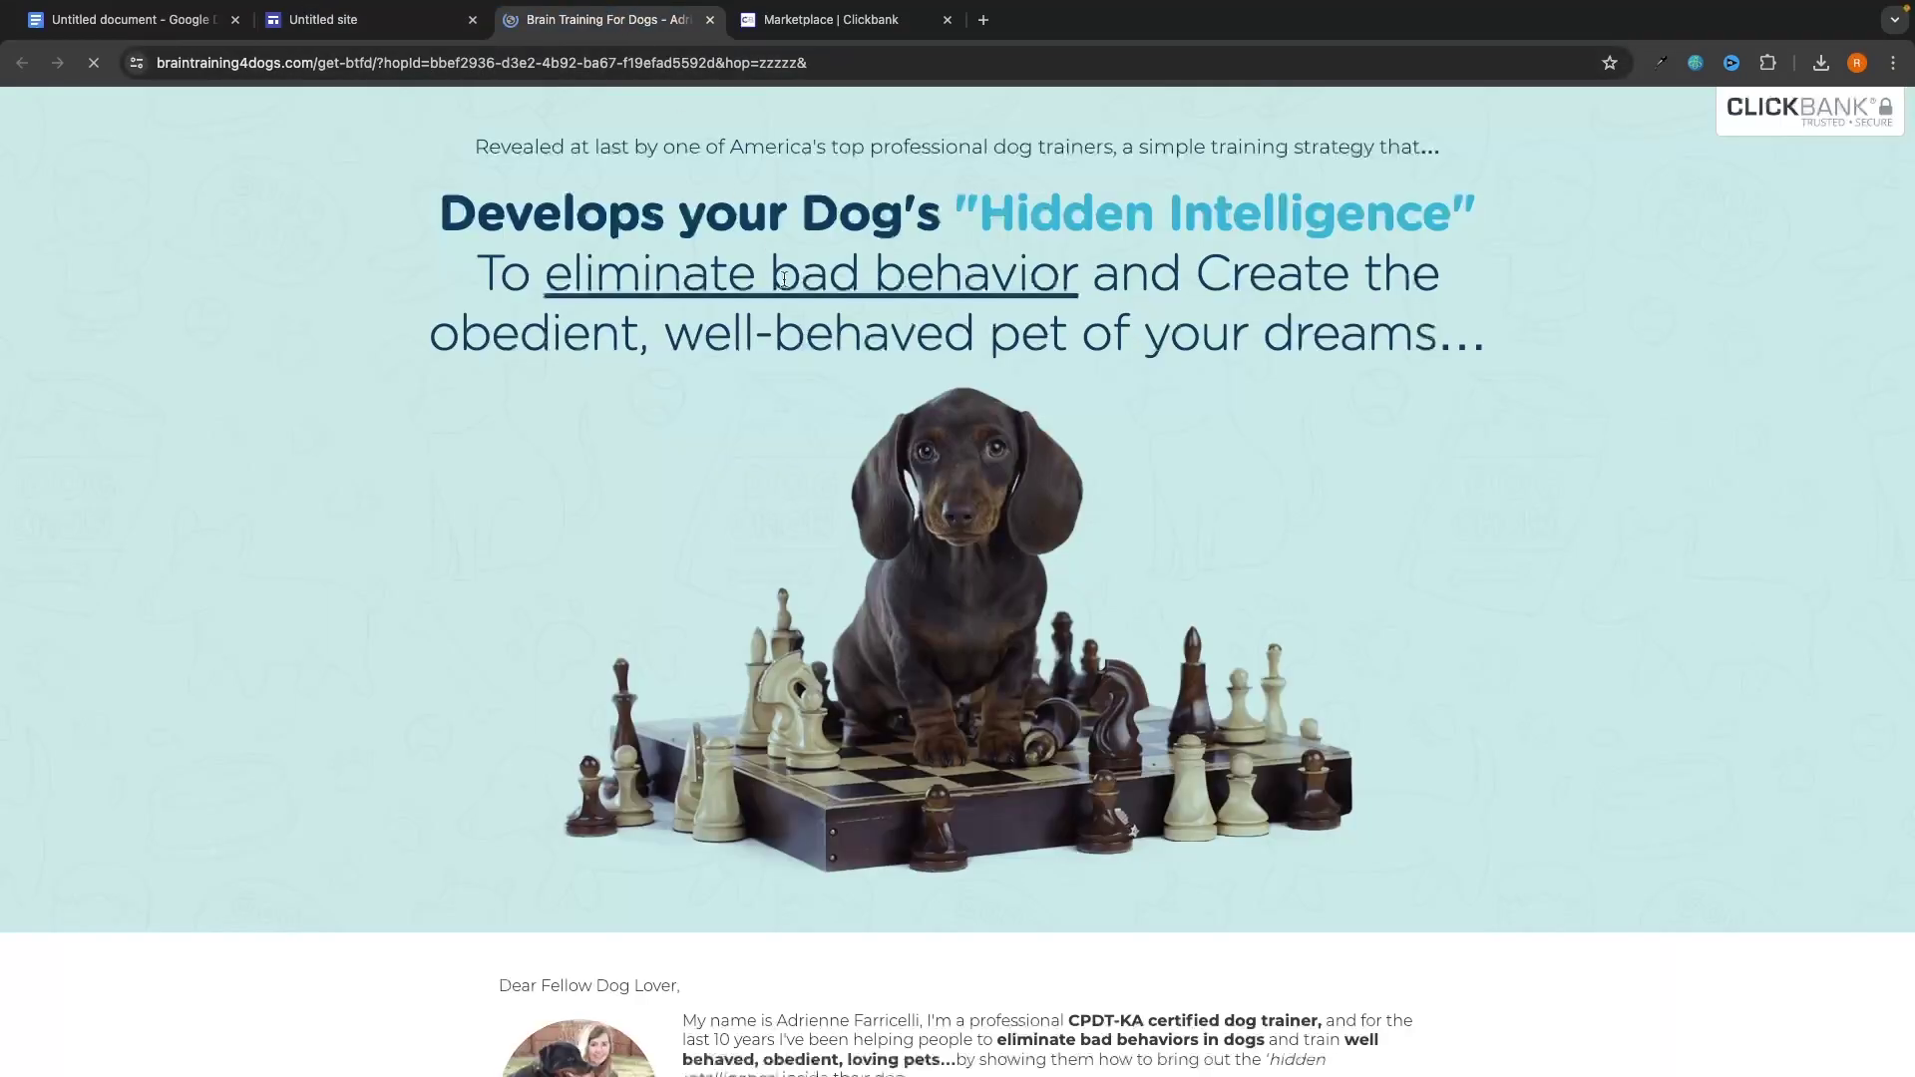
pyautogui.moveTo(425, 182); pyautogui.dragTo(1511, 365)
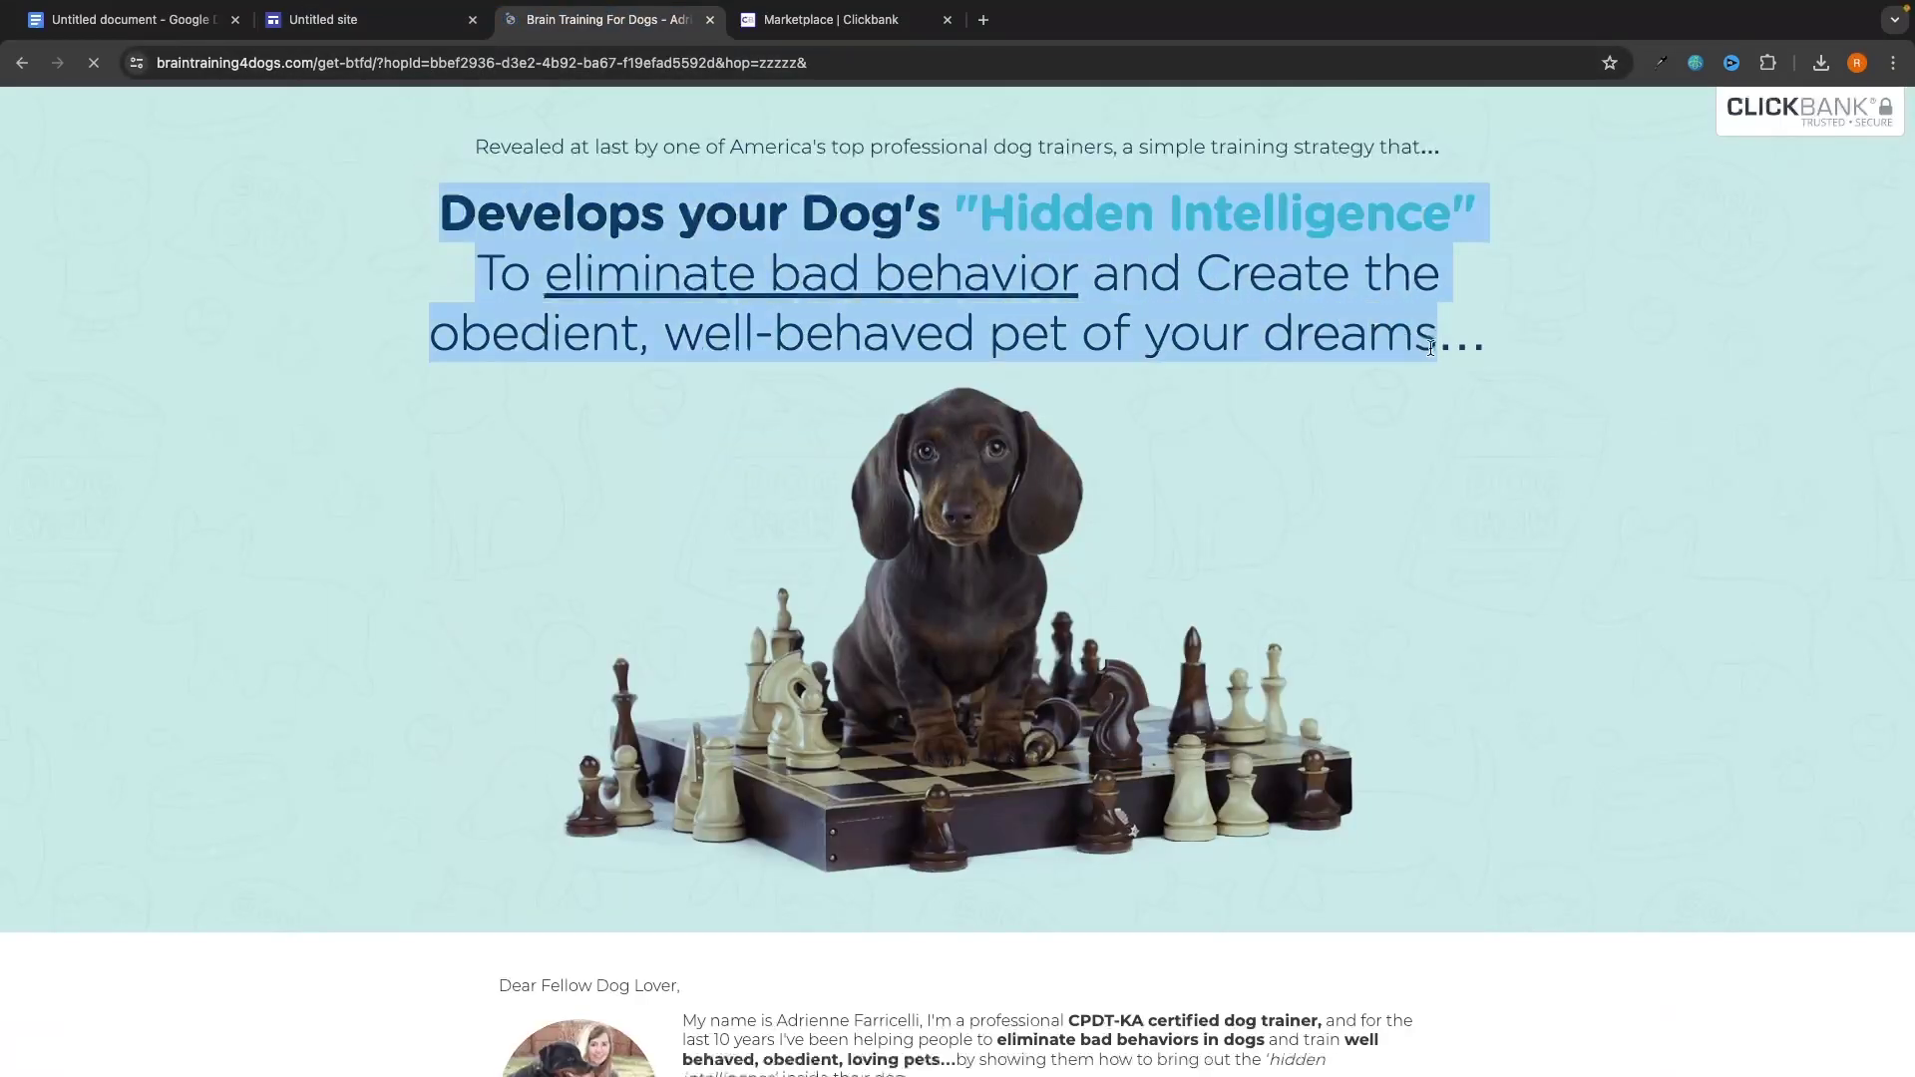
pyautogui.click(1542, 365)
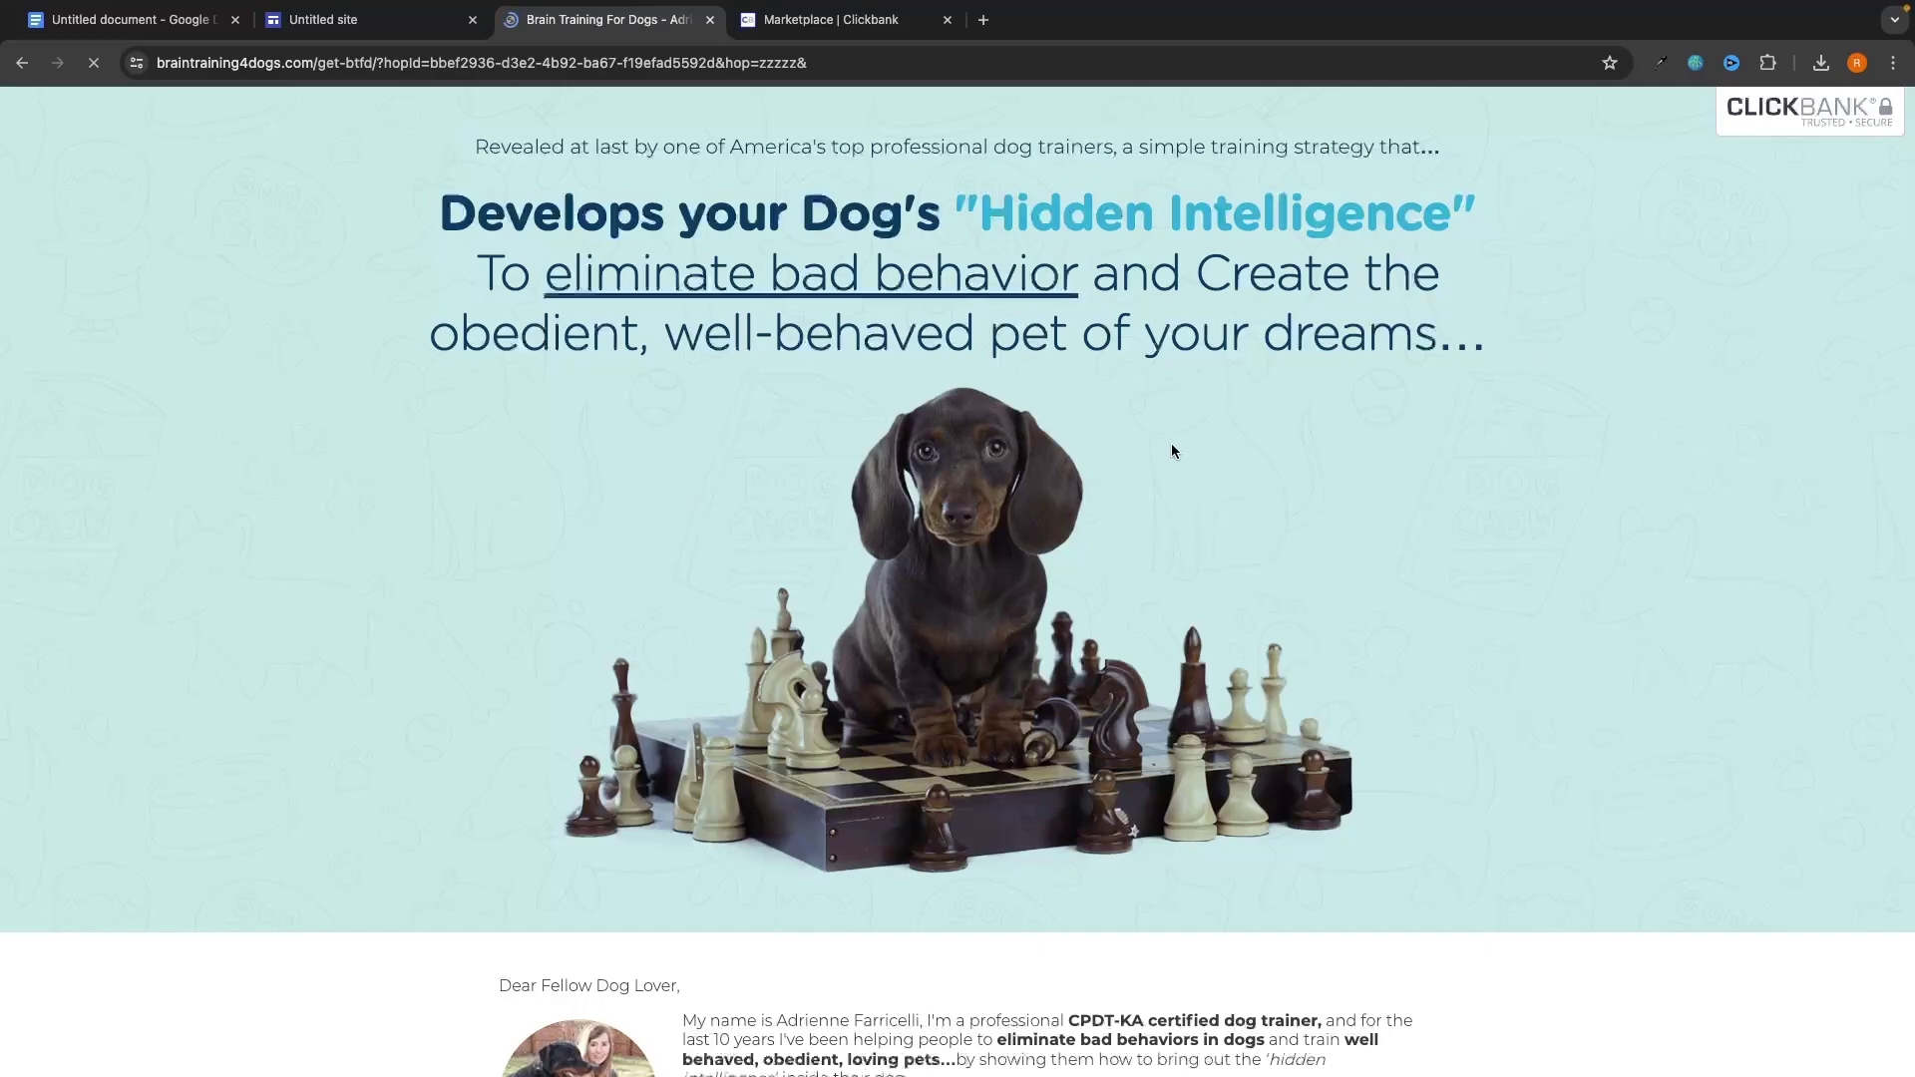
pyautogui.moveTo(449, 196); pyautogui.dragTo(1708, 363)
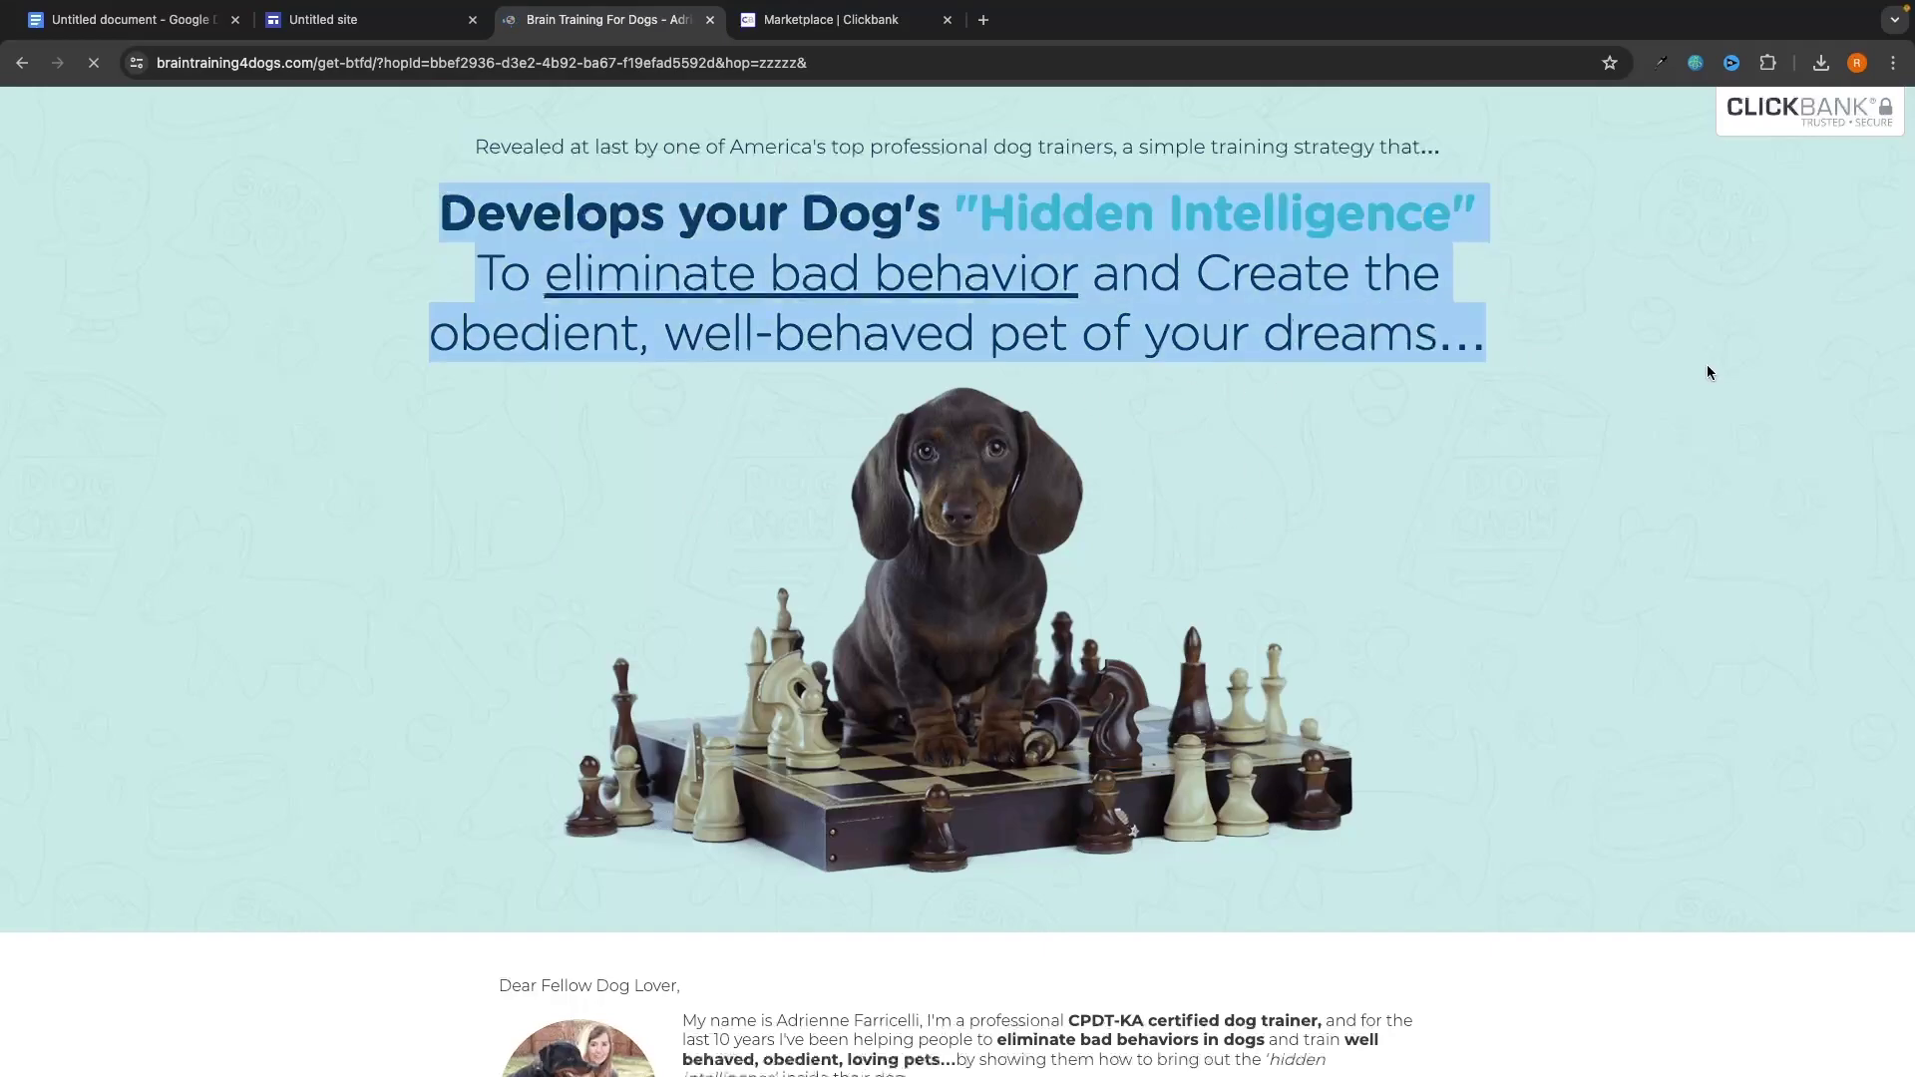
pyautogui.click(1704, 363)
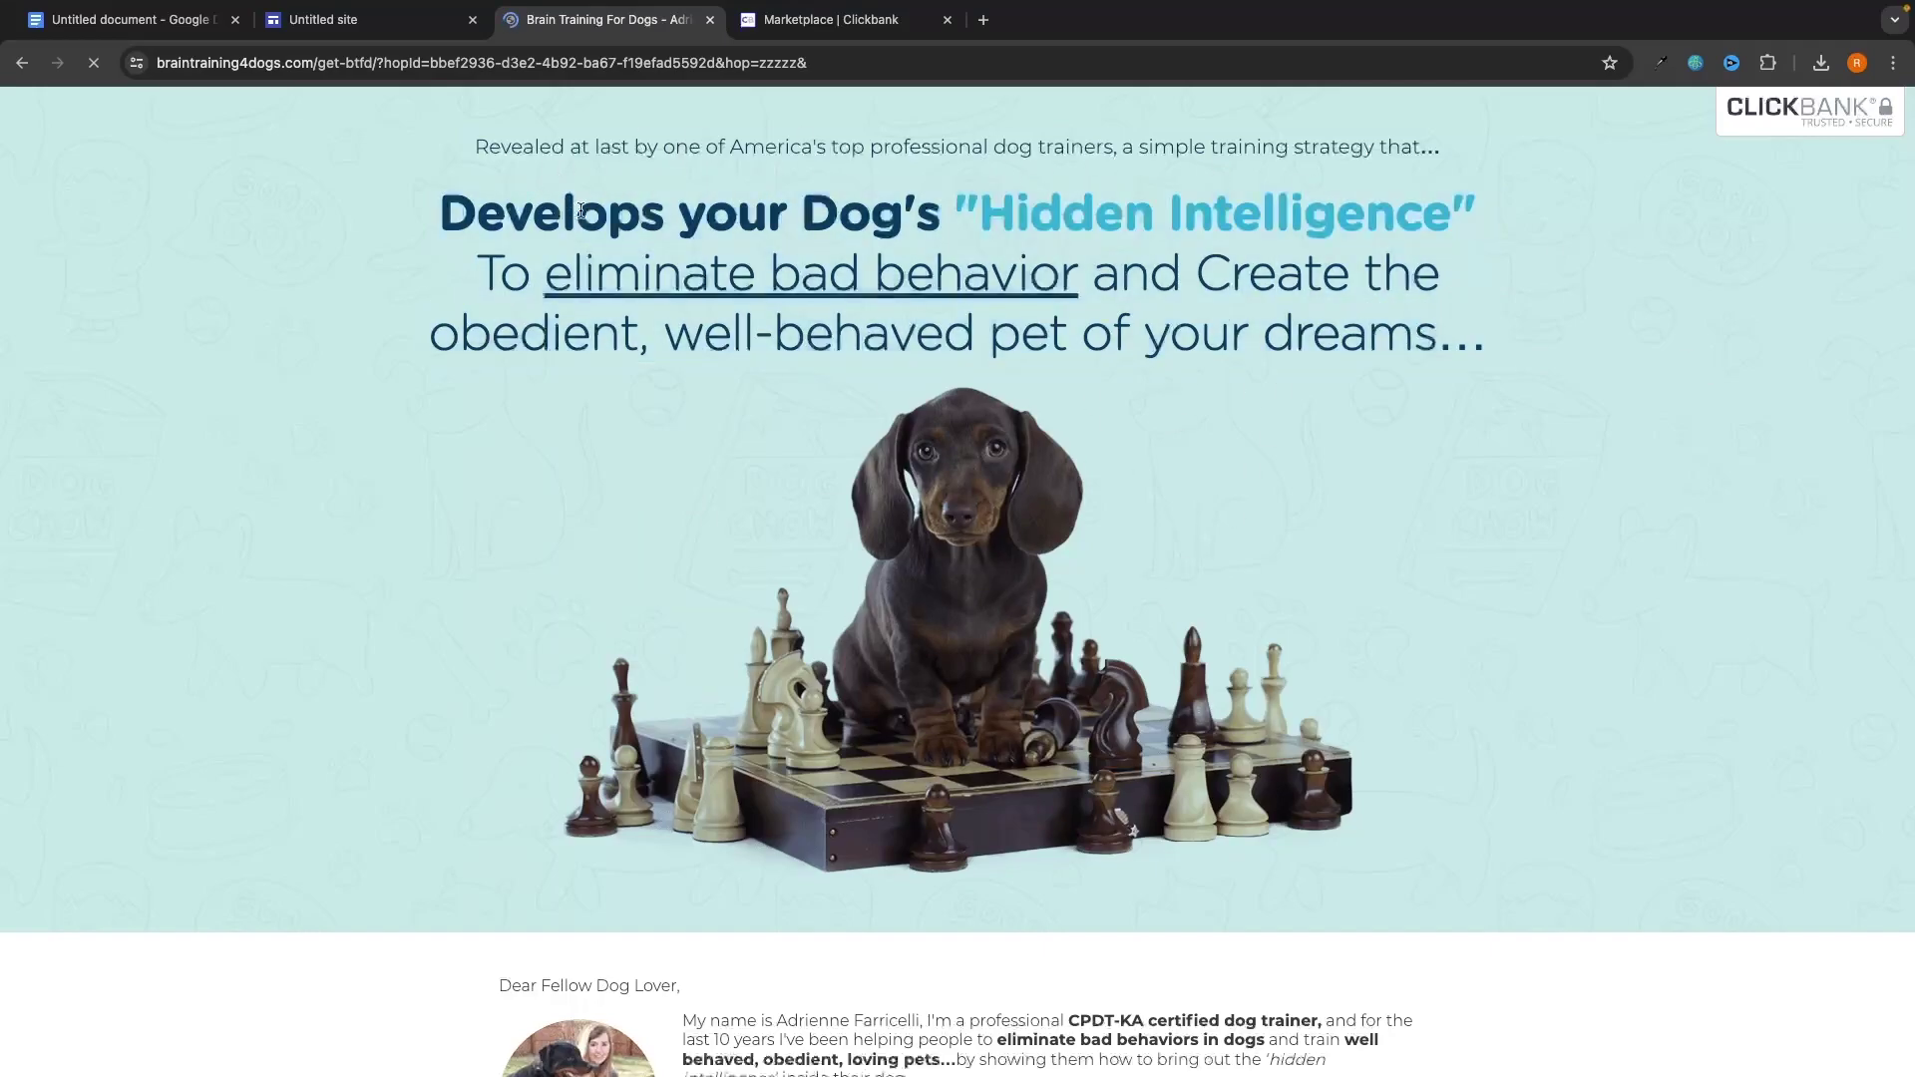
pyautogui.moveTo(434, 207); pyautogui.dragTo(1175, 260)
pyautogui.click(1127, 248)
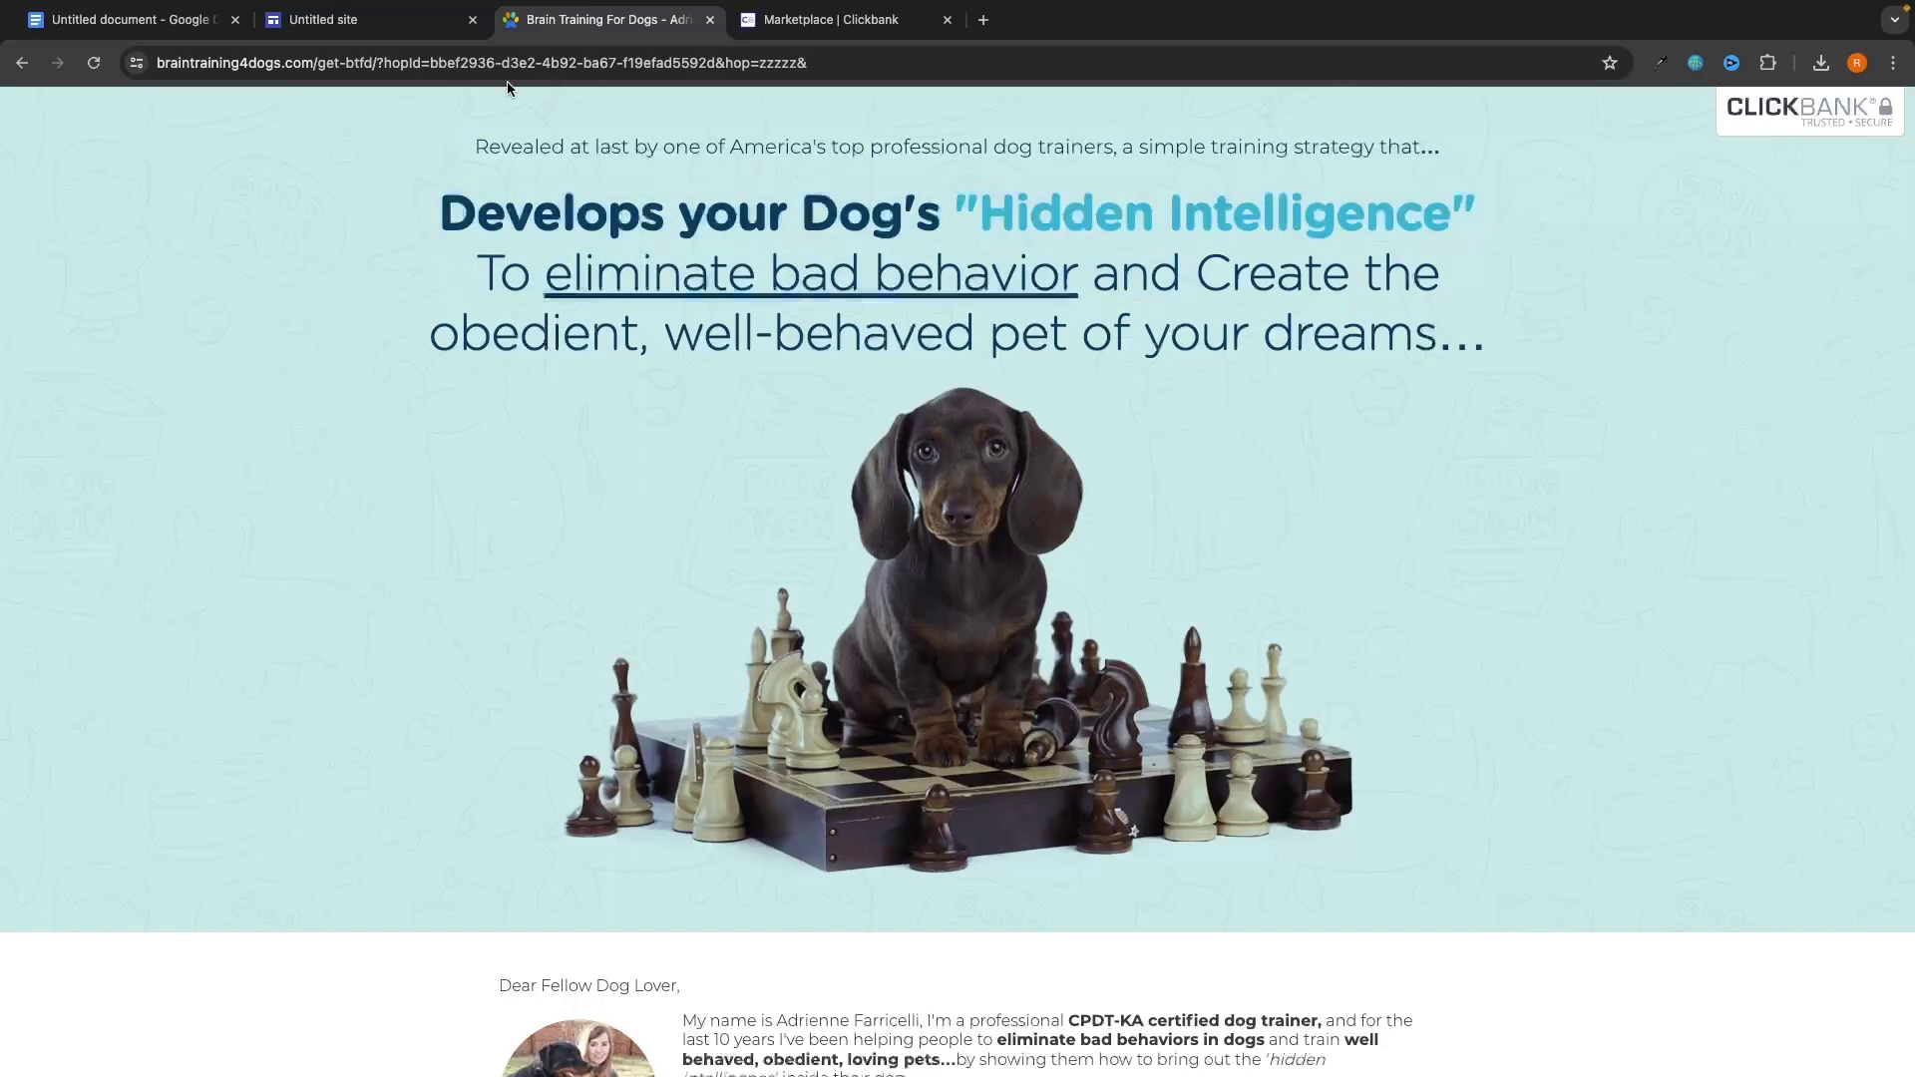
pyautogui.click(369, 19)
# Replace the title placeholder with 'This secret Develops Your Dogs Hidden Intelligence', fixing typos along the way.
pyautogui.tripleClick(810, 341)
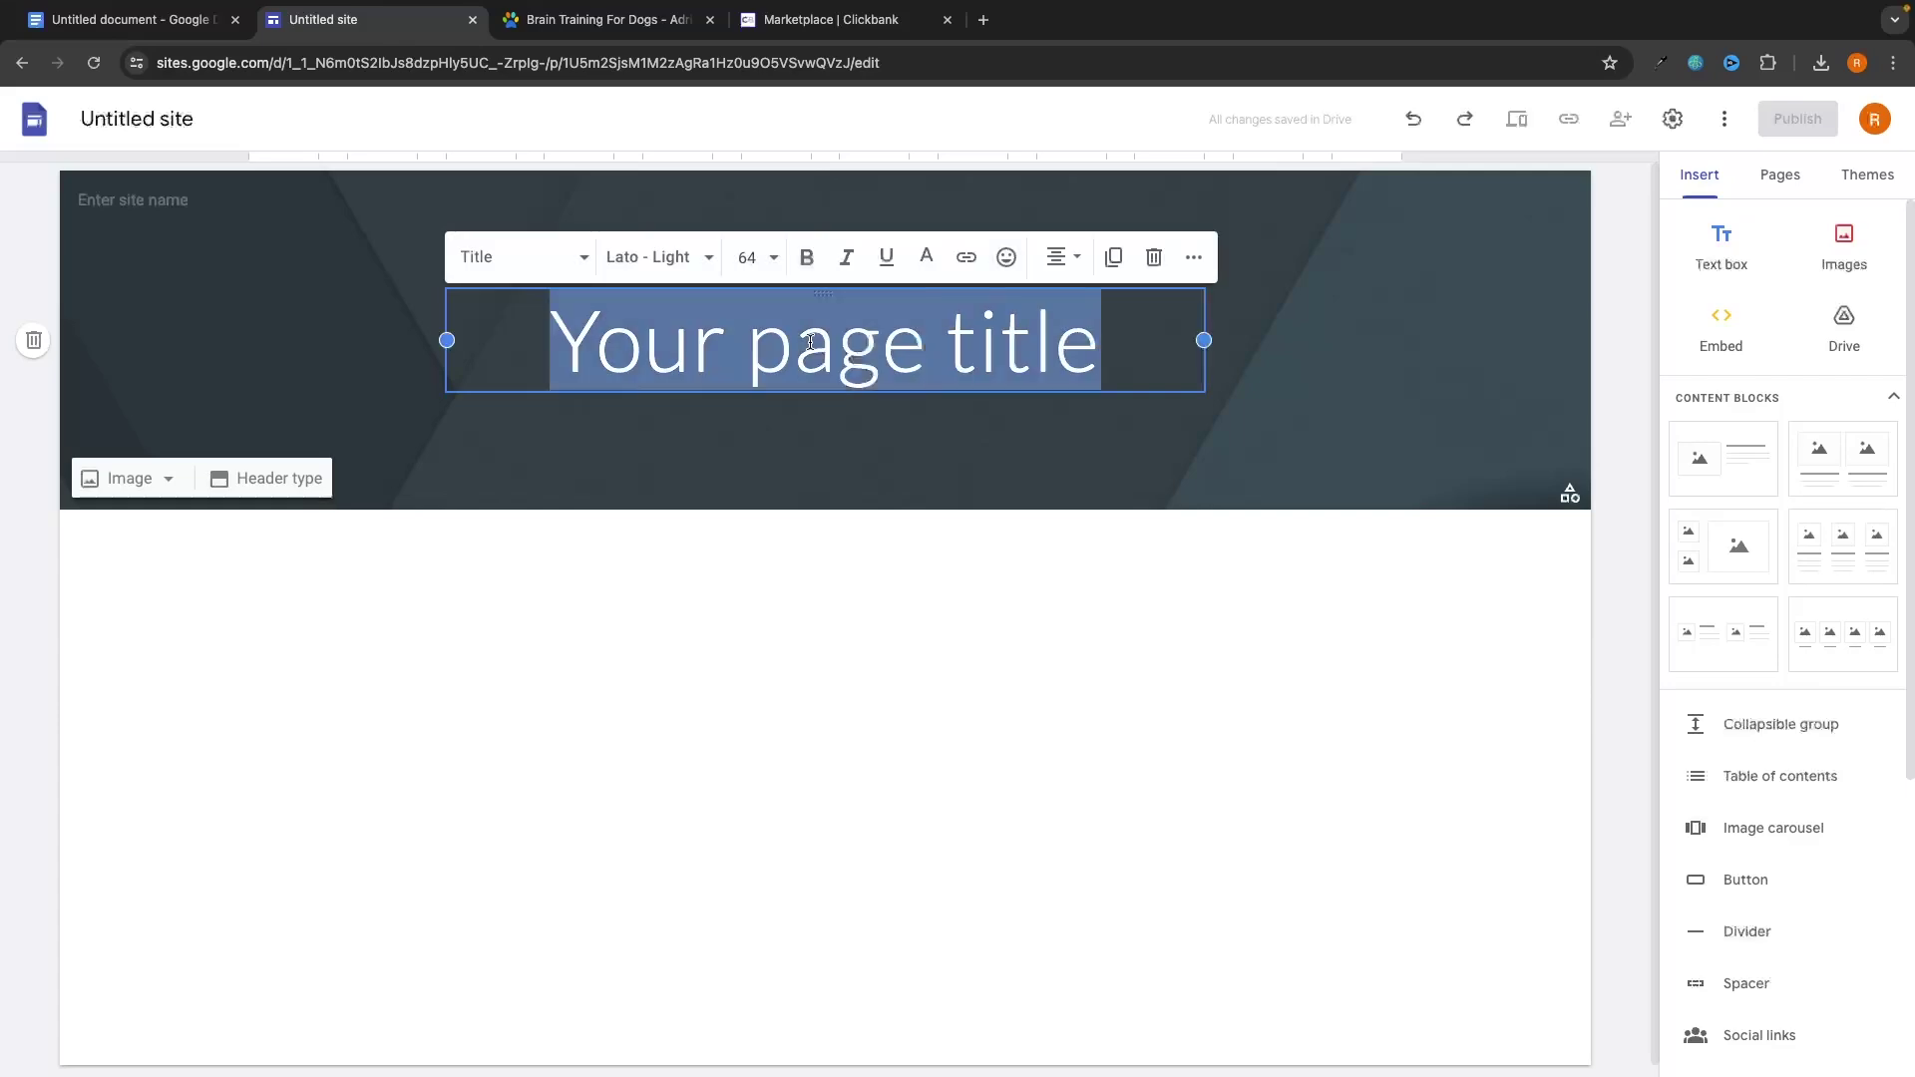
pyautogui.write('This secret')
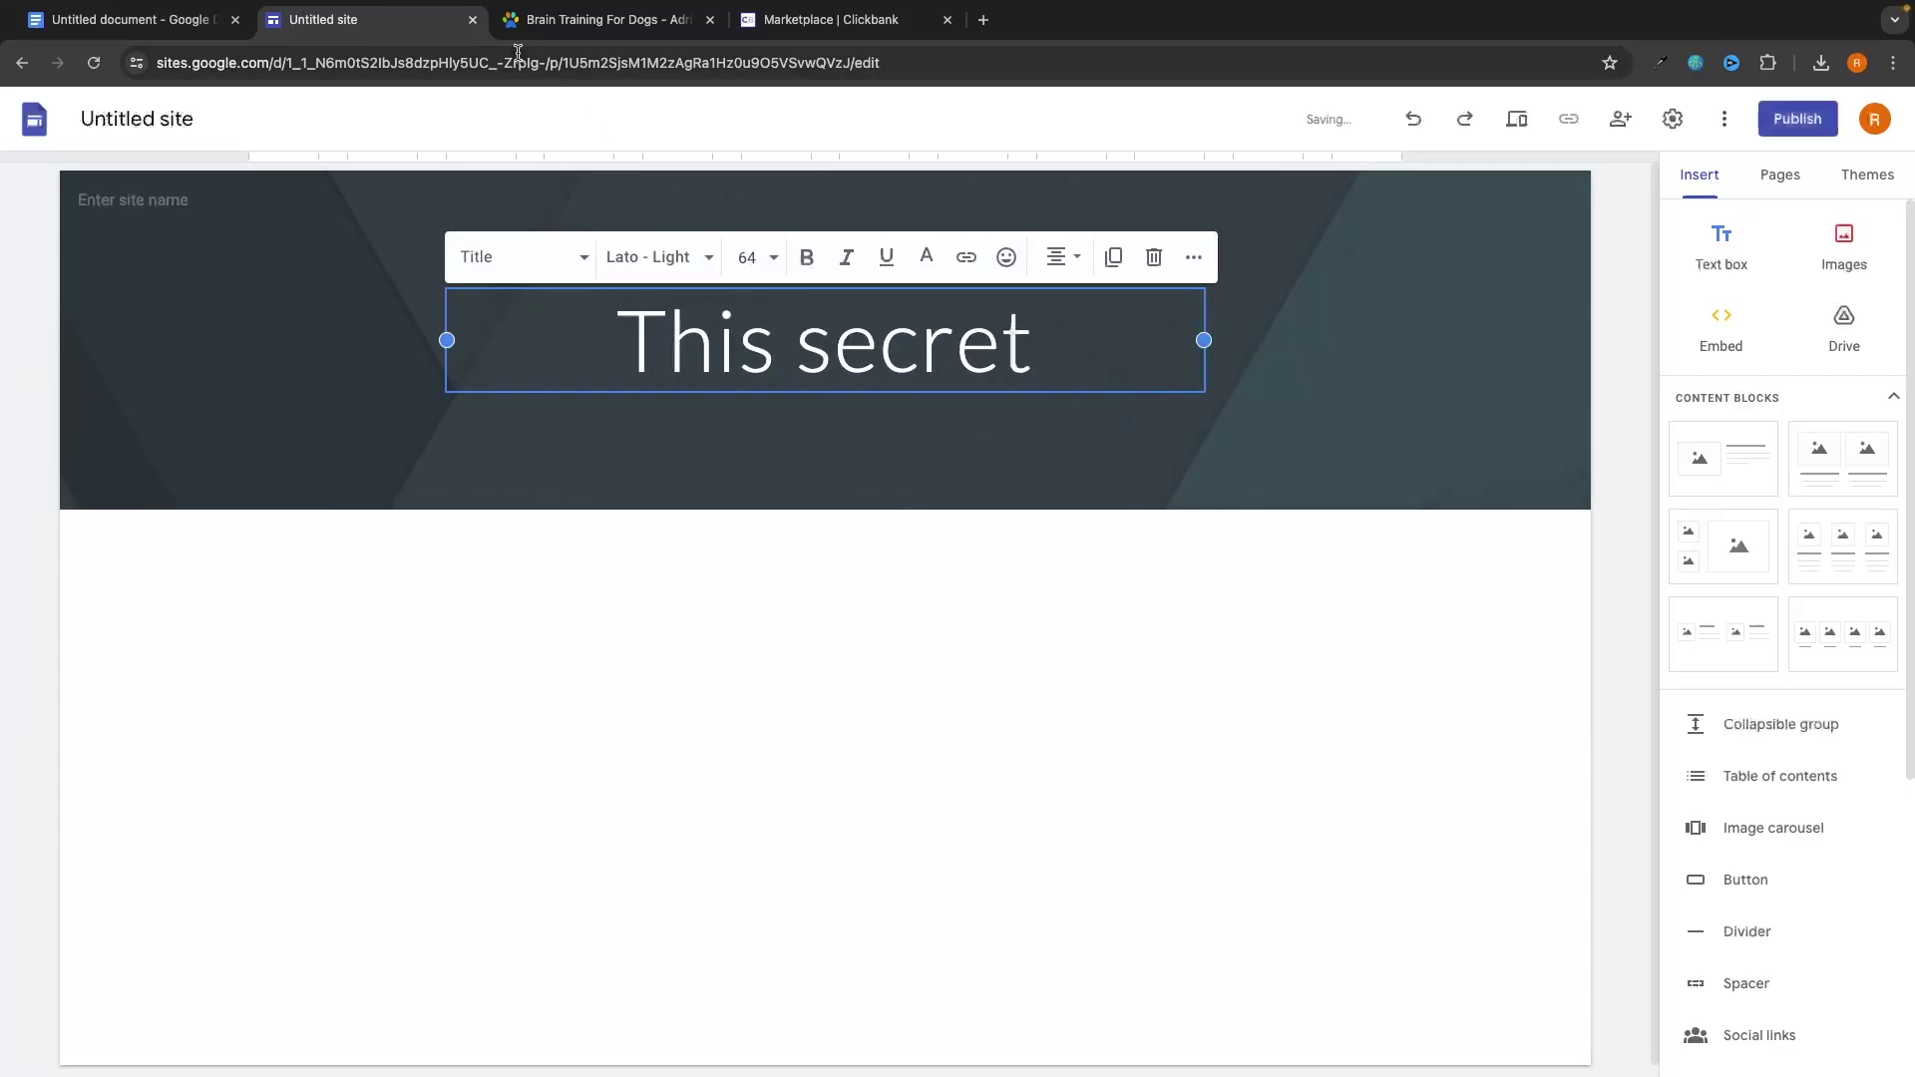
pyautogui.click(614, 25)
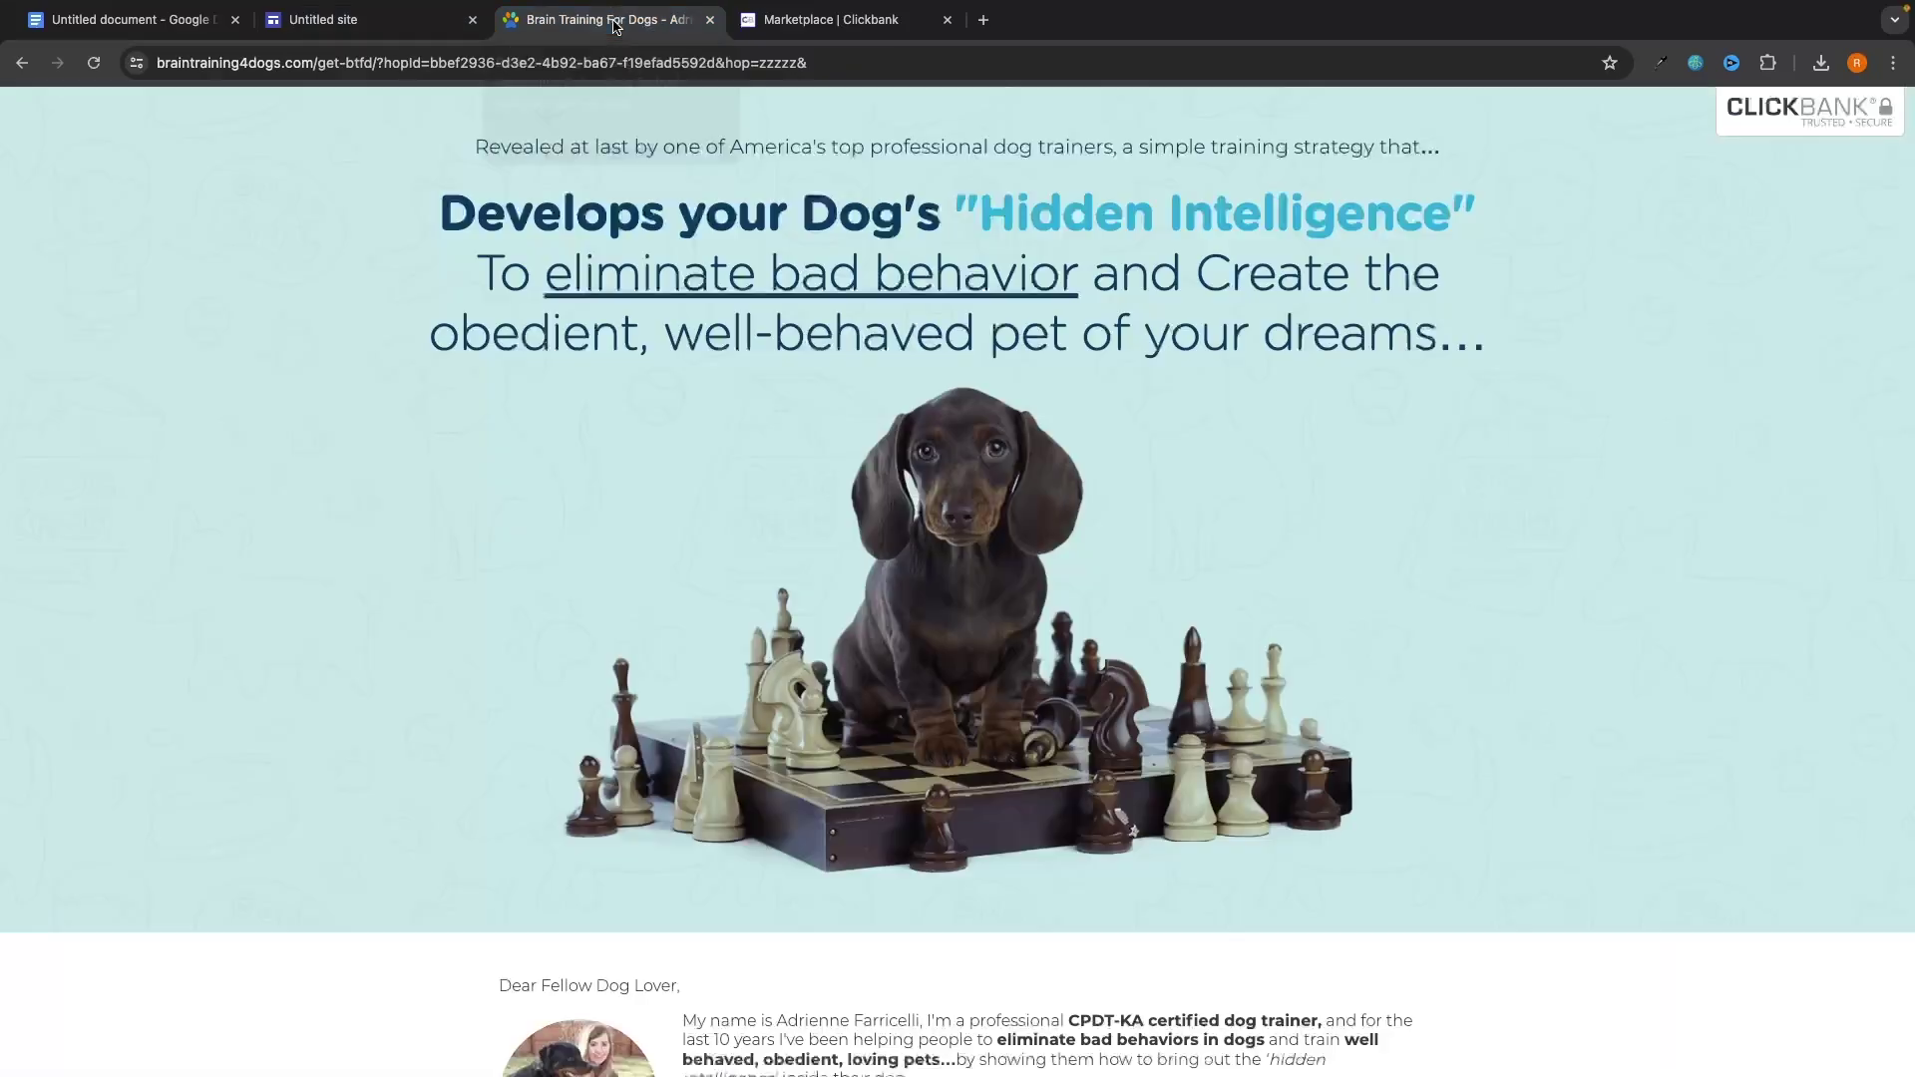
pyautogui.click(412, 29)
pyautogui.write('D')
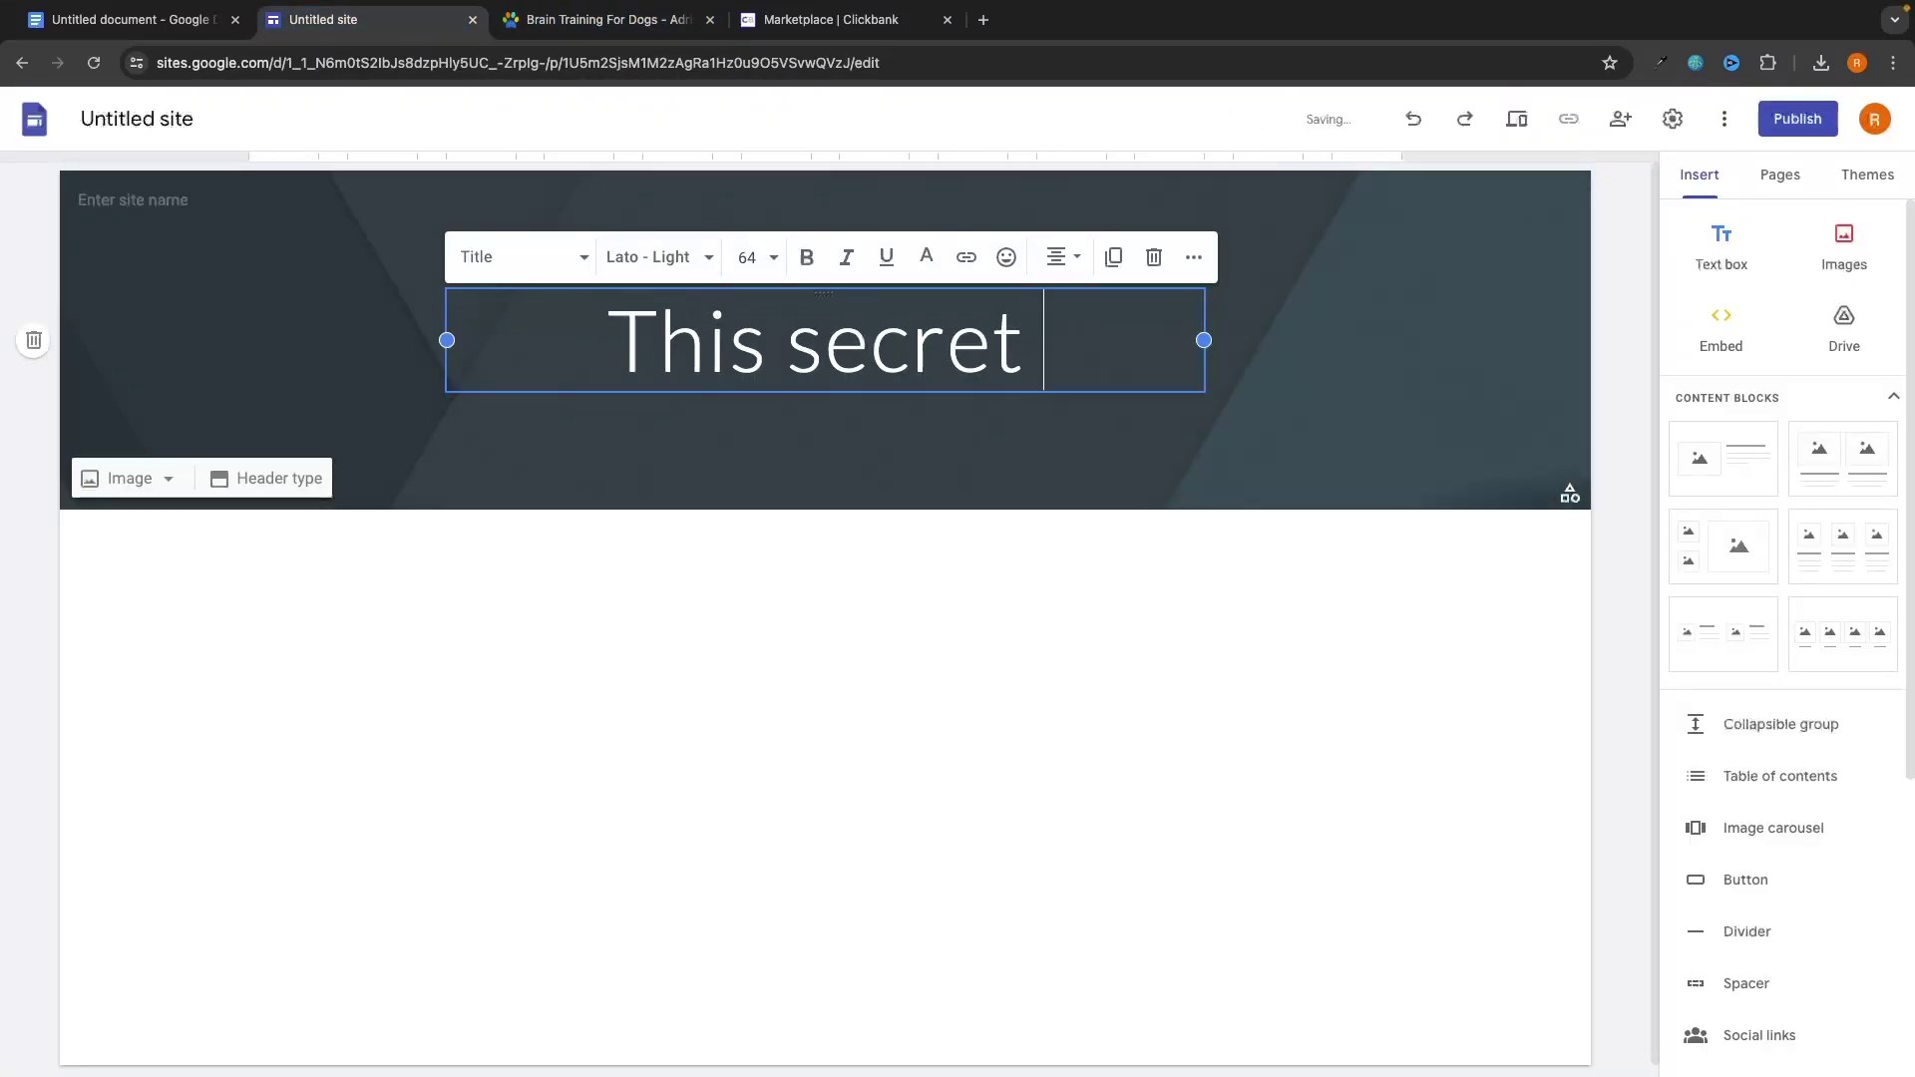
pyautogui.write('evol')
pyautogui.press('BackSpace')
pyautogui.press('BackSpace')
pyautogui.write('elops YouR')
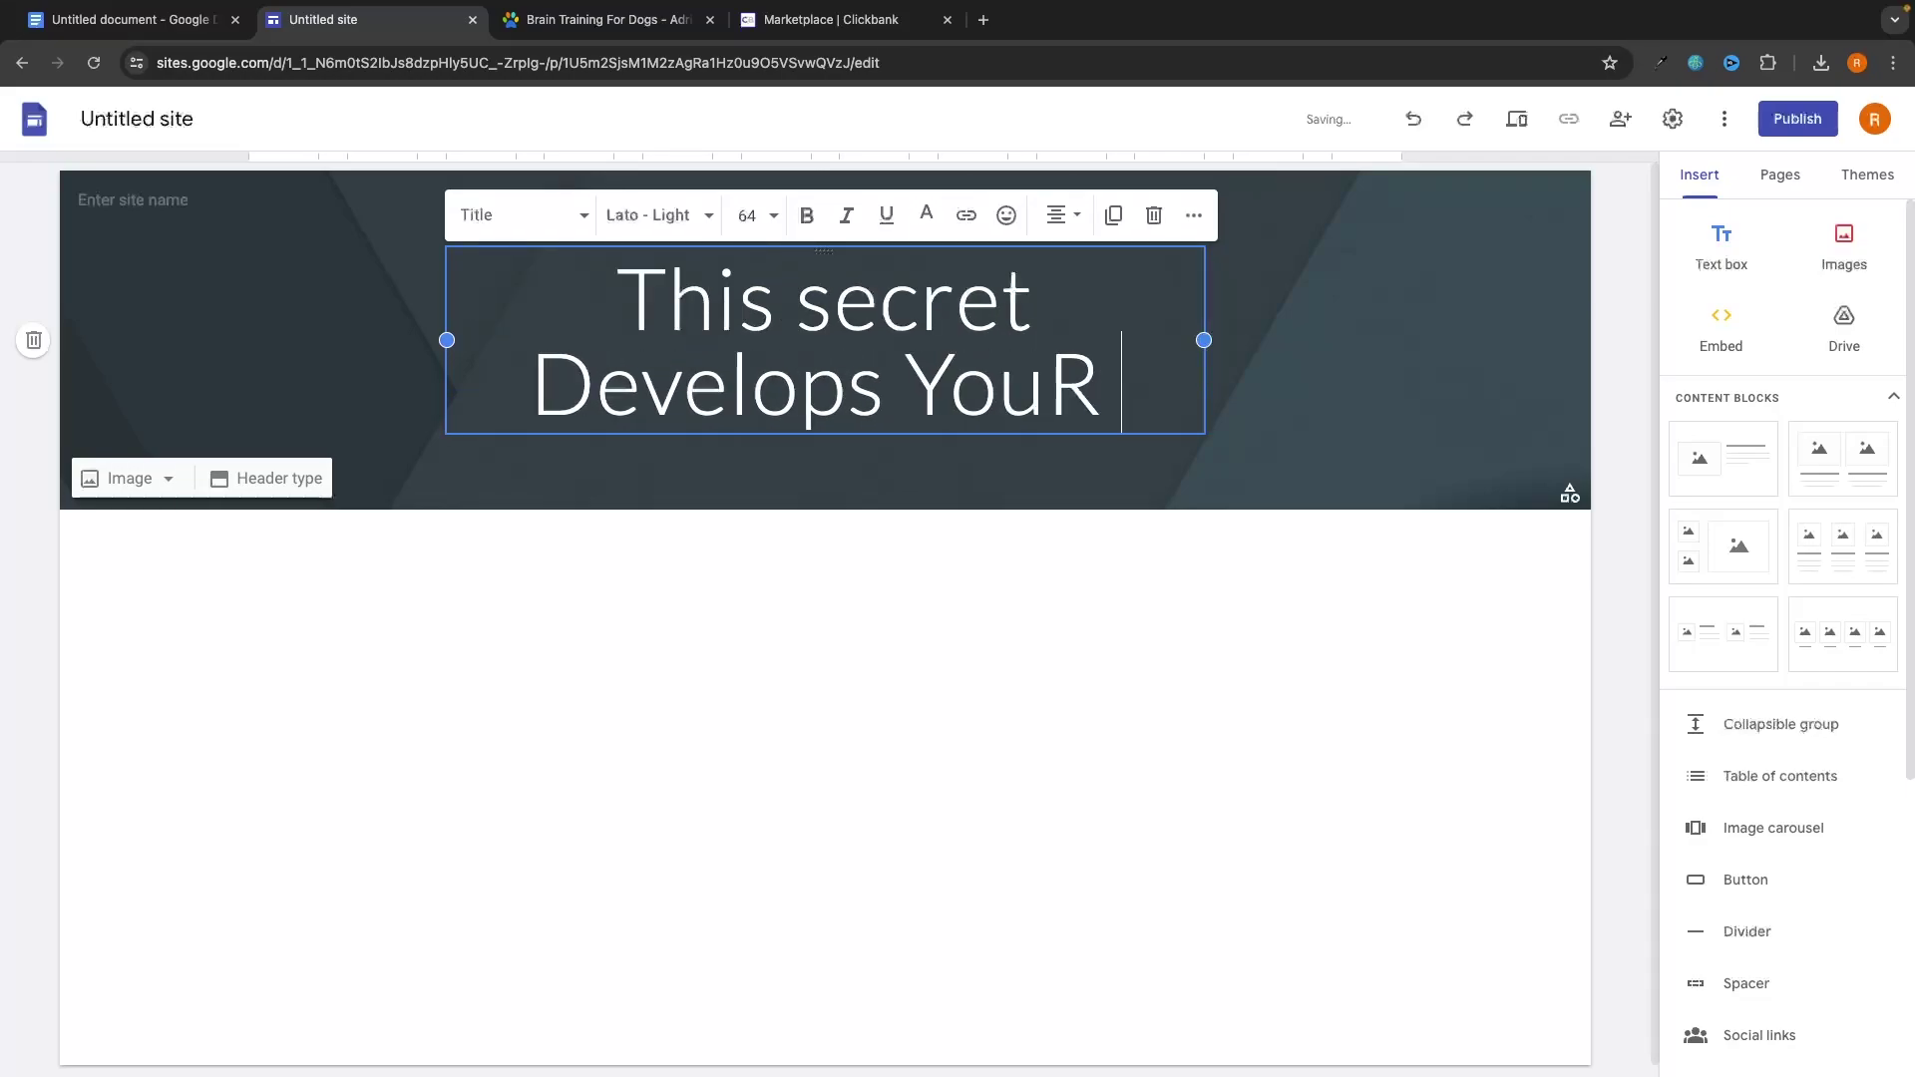
pyautogui.press('BackSpace')
pyautogui.press('BackSpace')
pyautogui.write('r Dogs ')
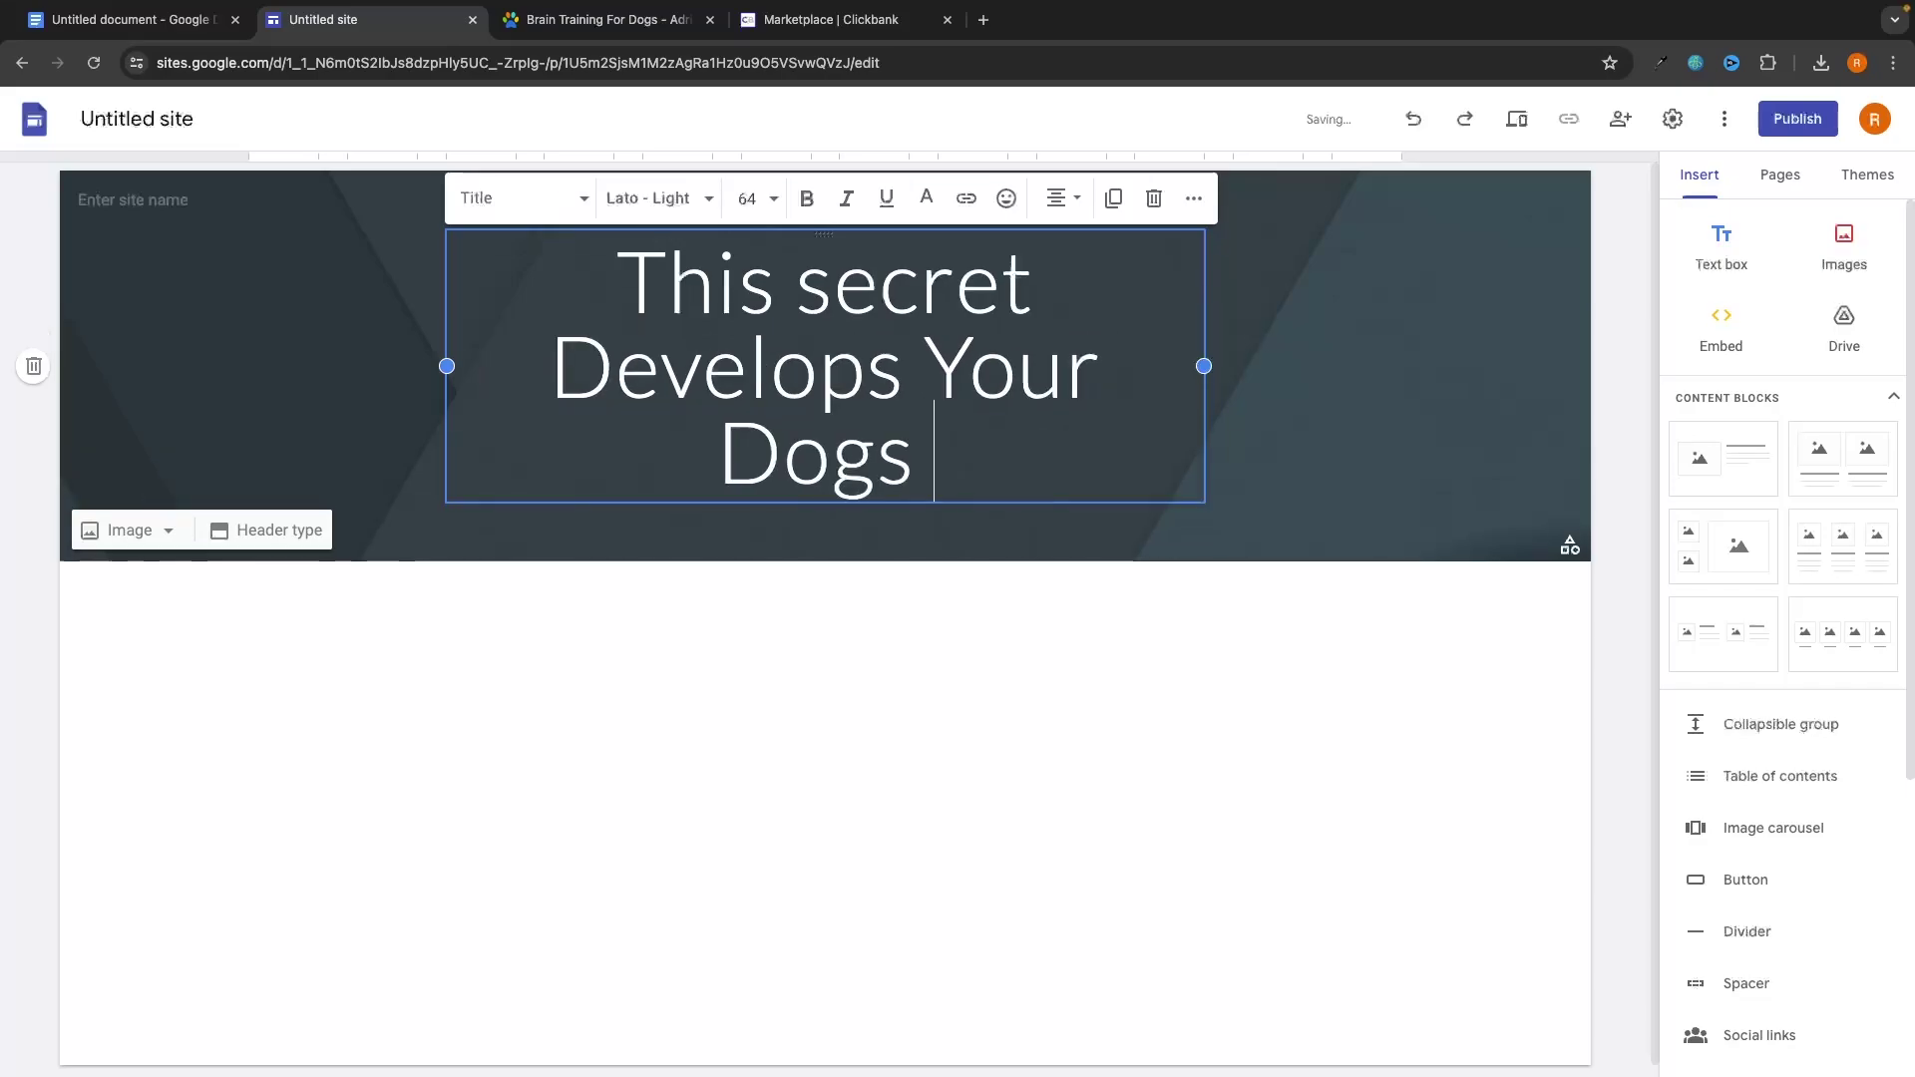
pyautogui.write('Hidden I')
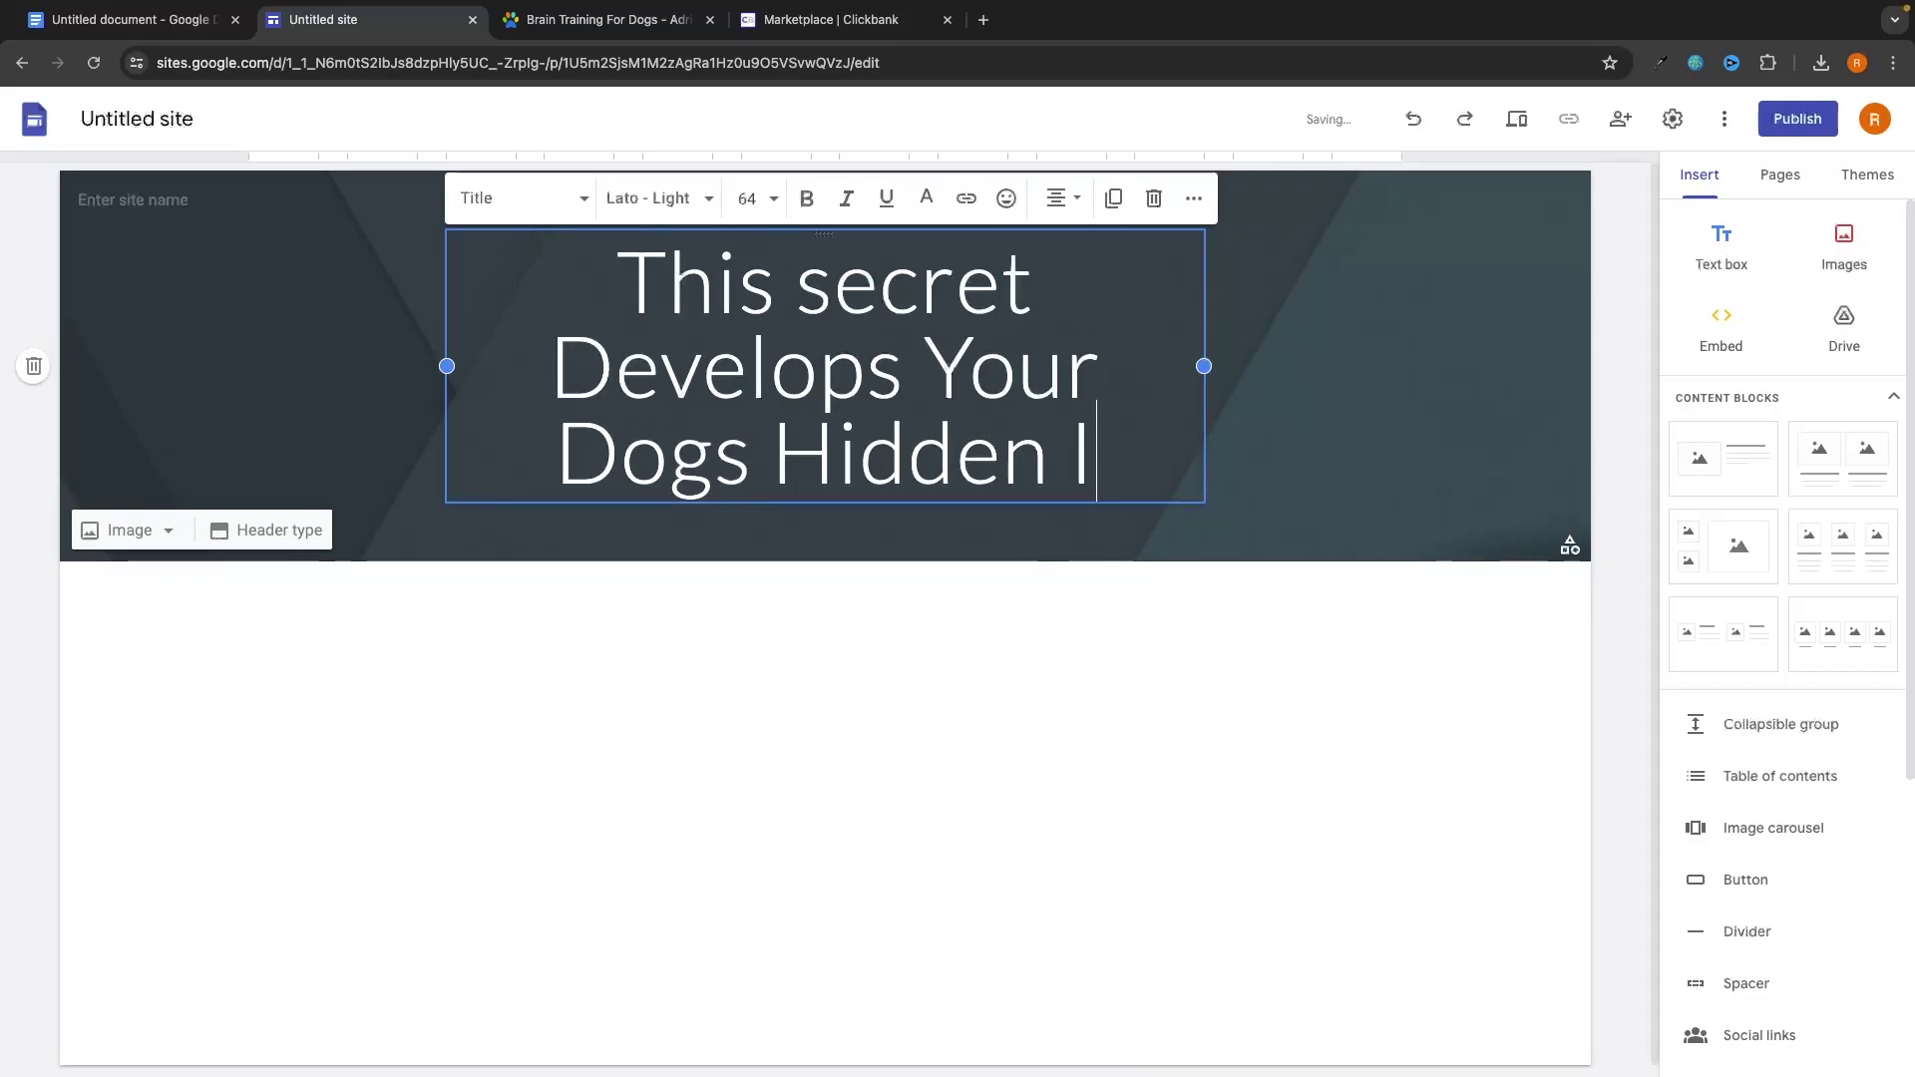
pyautogui.write('ntelligan')
pyautogui.press('BackSpace')
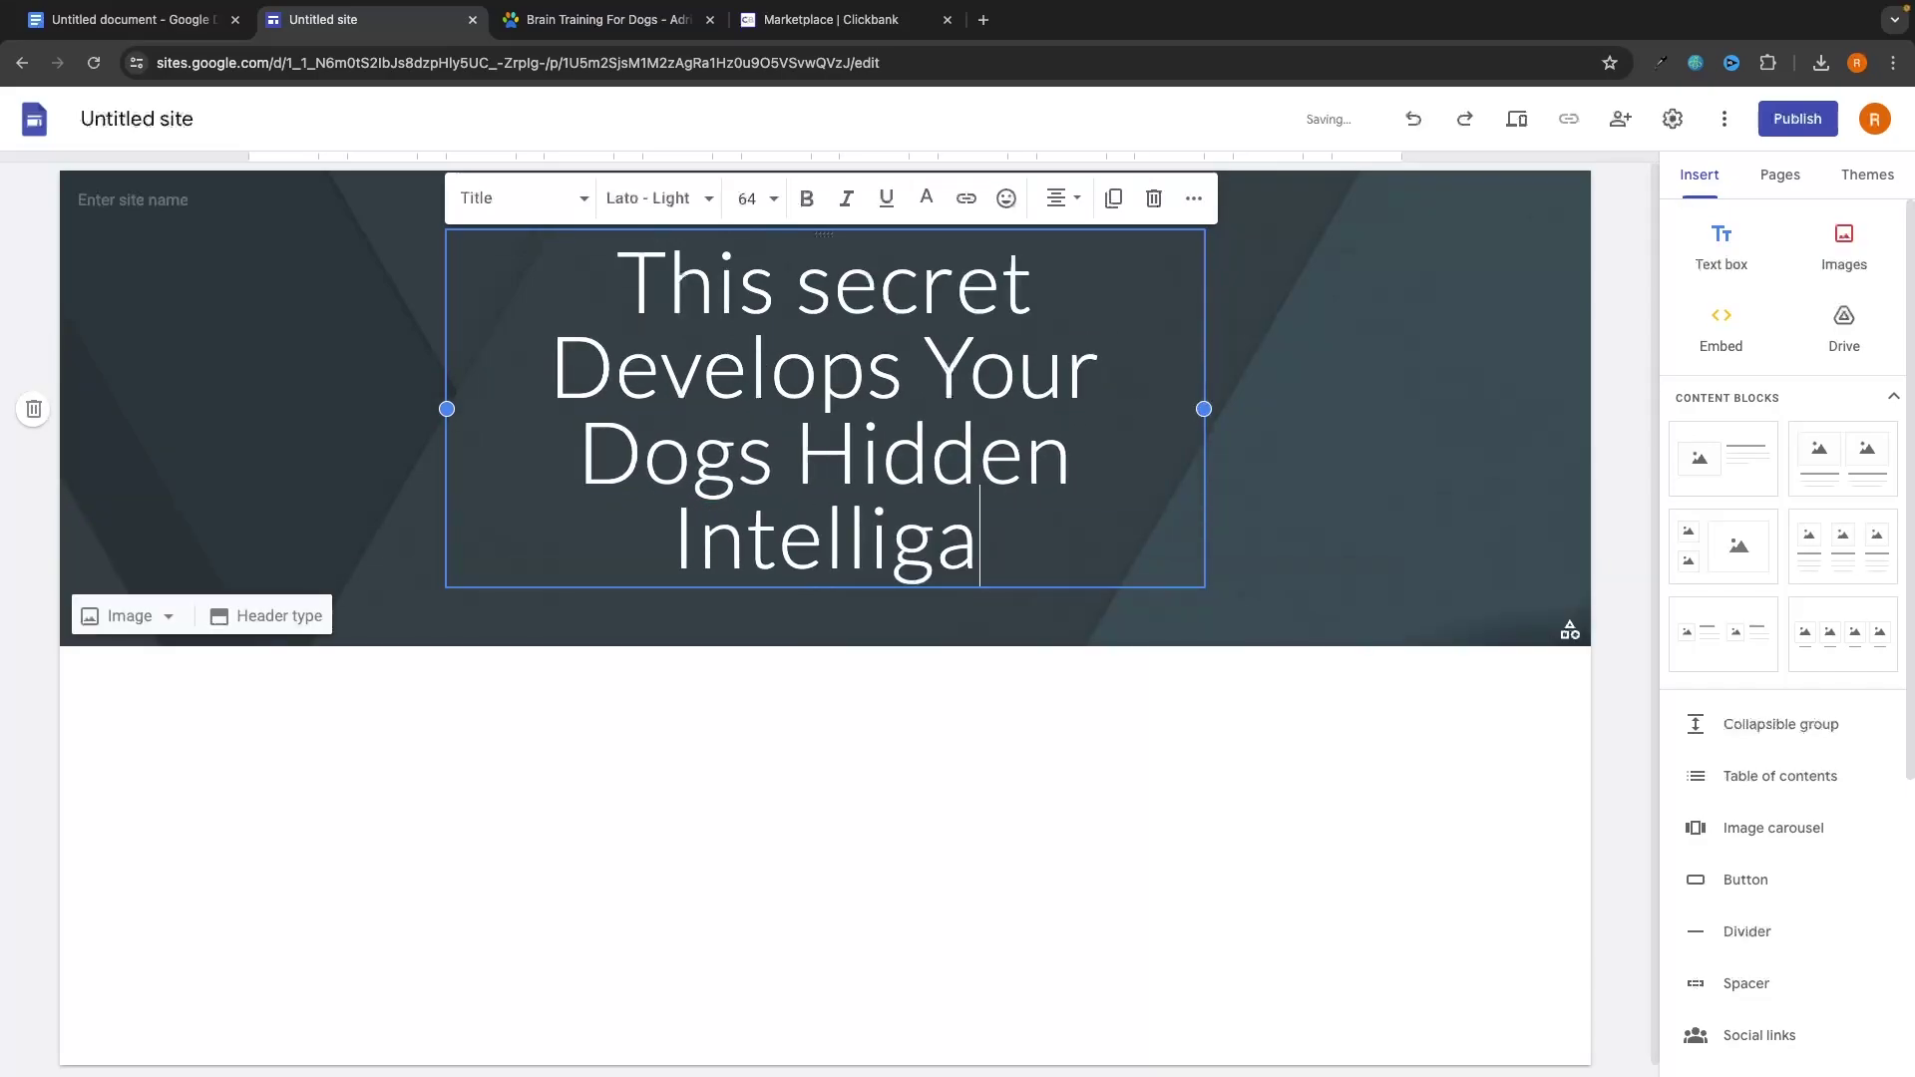
pyautogui.press('BackSpace')
pyautogui.write('ence')
# Complete the headline with '& Eliminates Bad Behavior' and select the header.
pyautogui.click(663, 20)
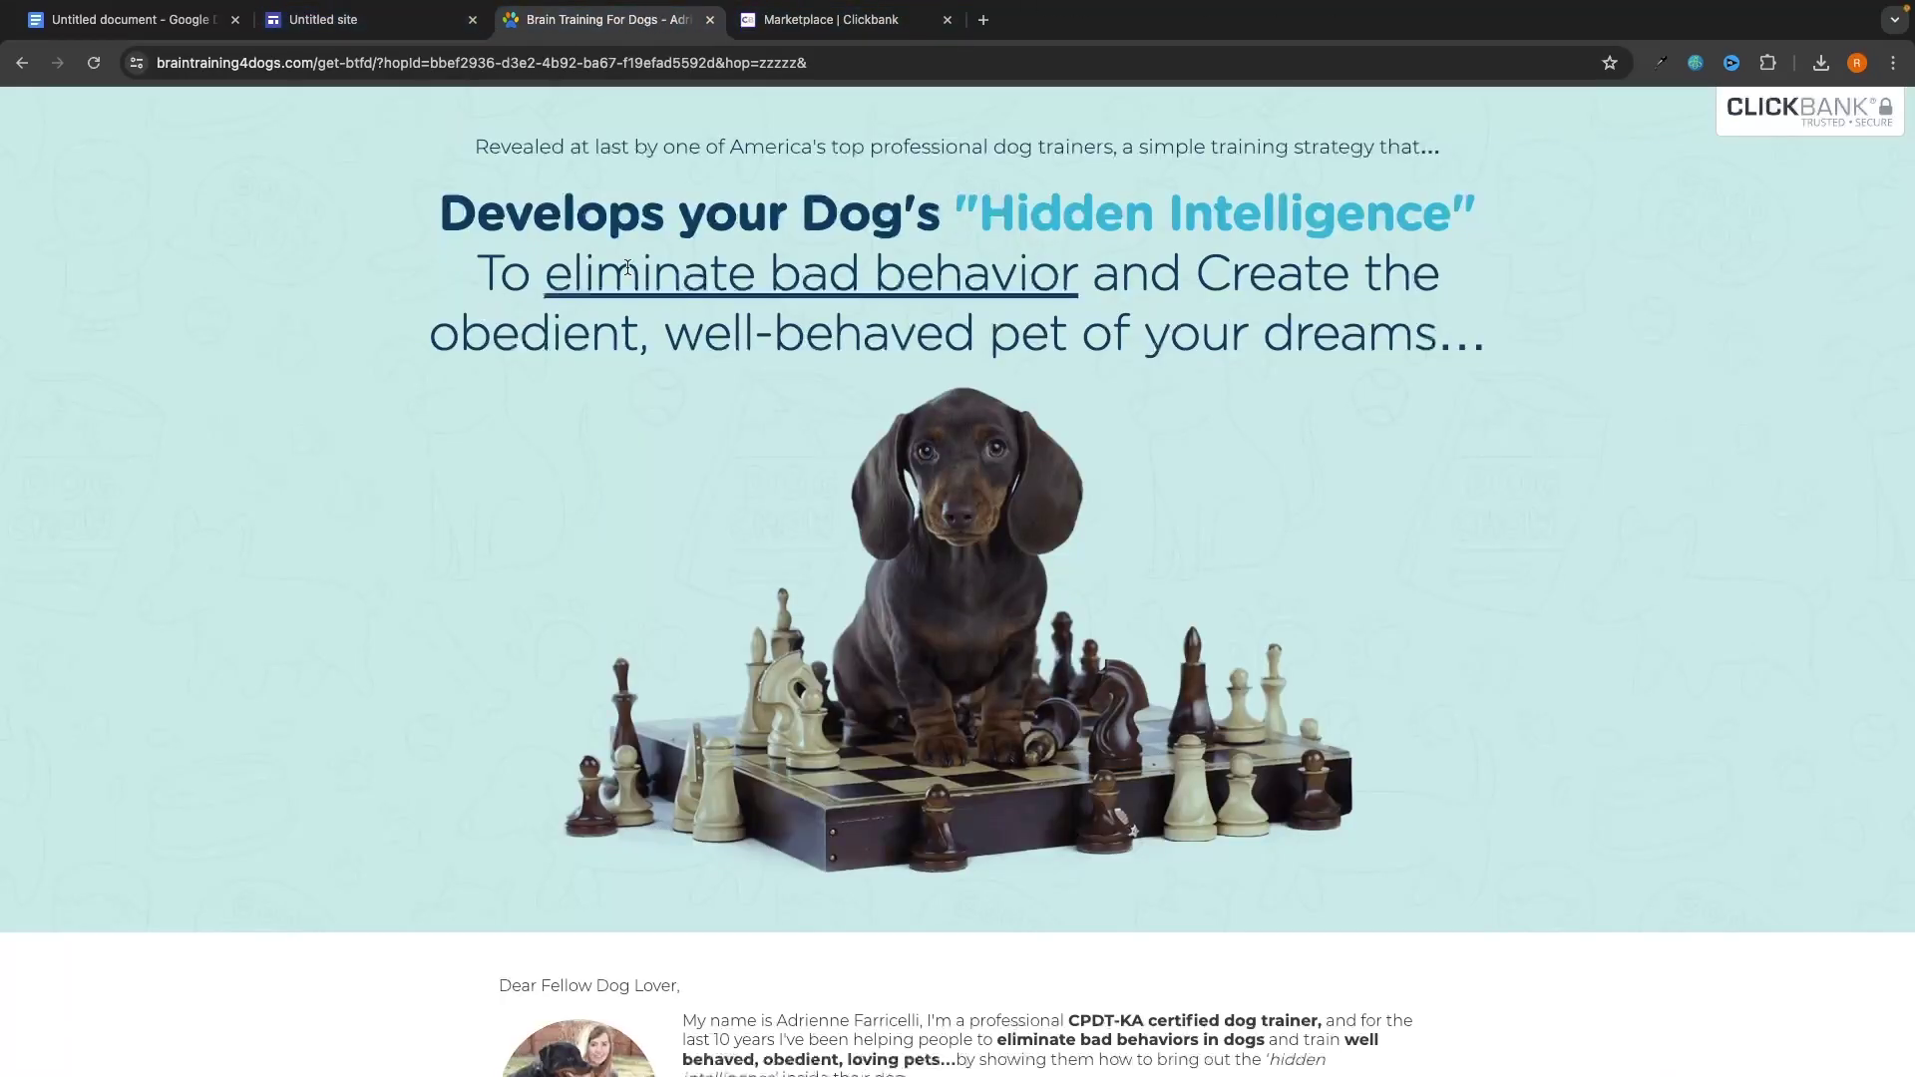
pyautogui.click(437, 30)
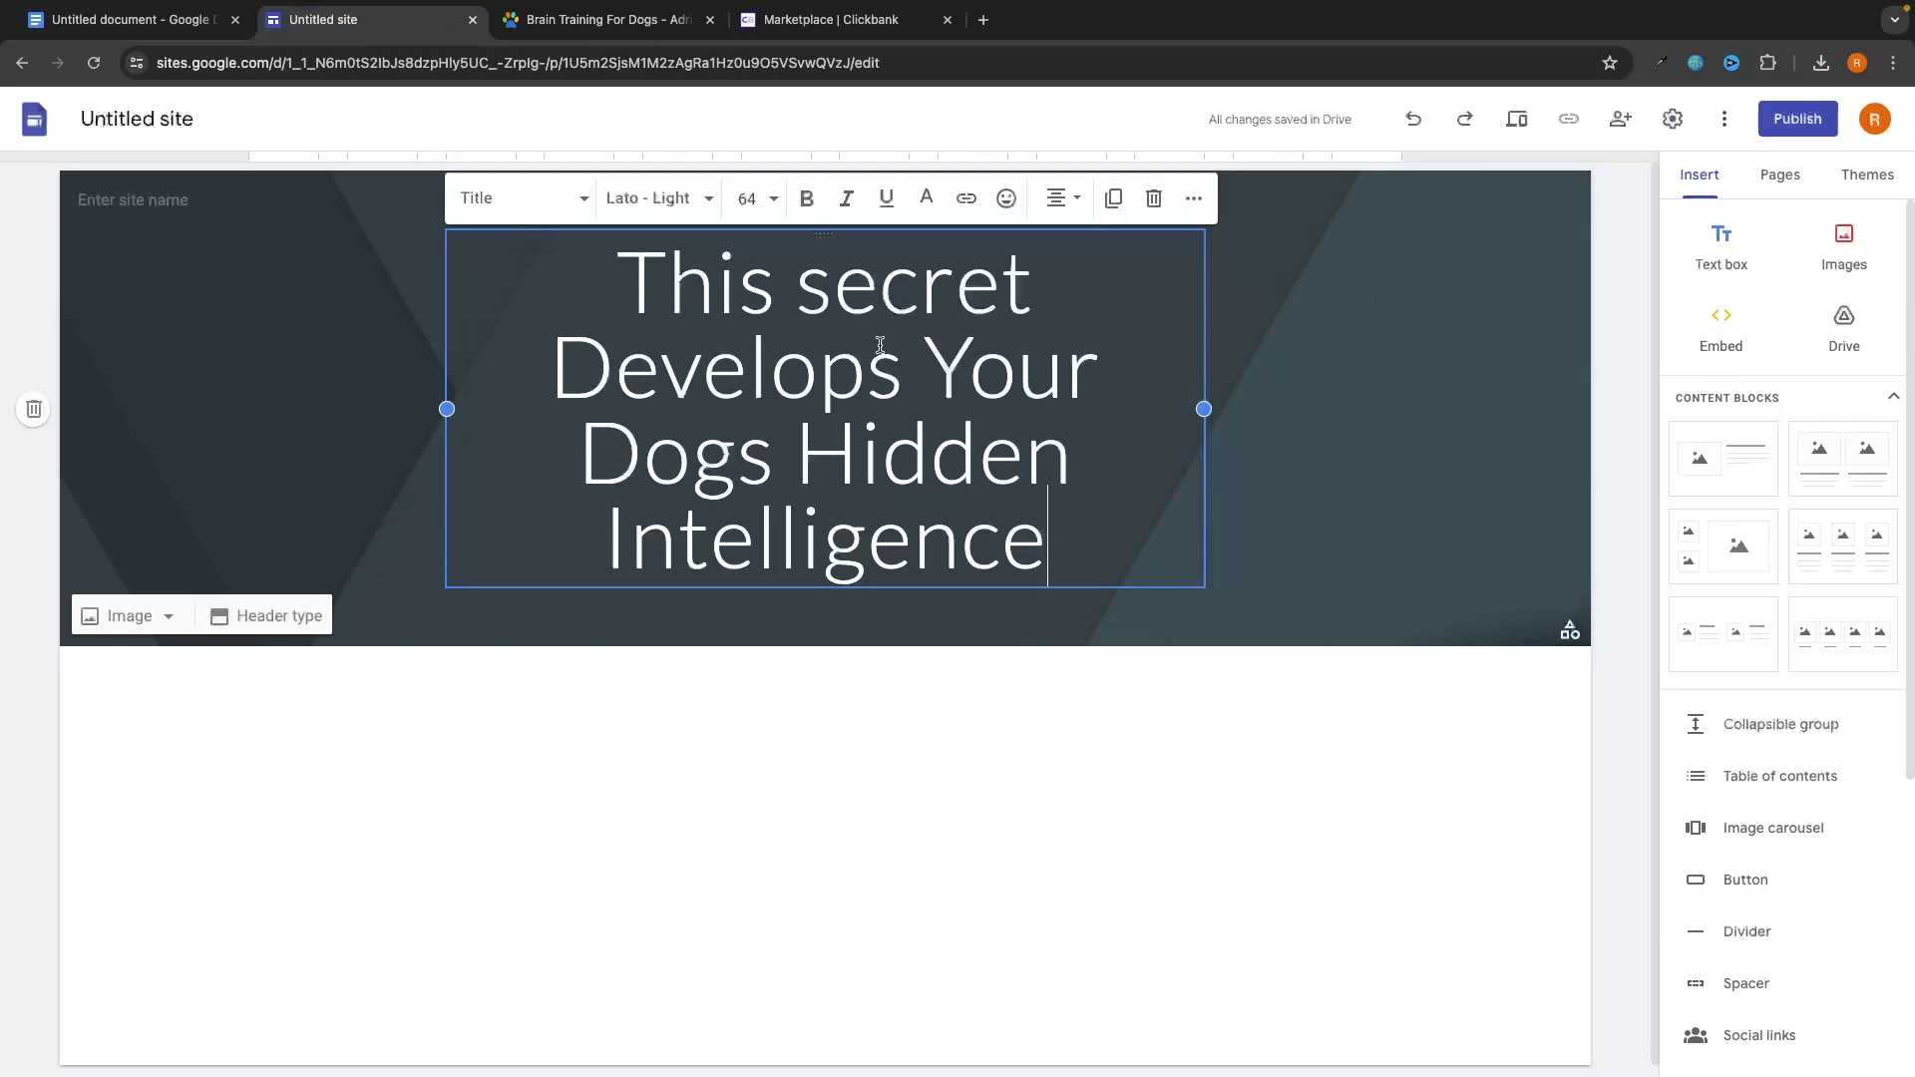
pyautogui.write('& E')
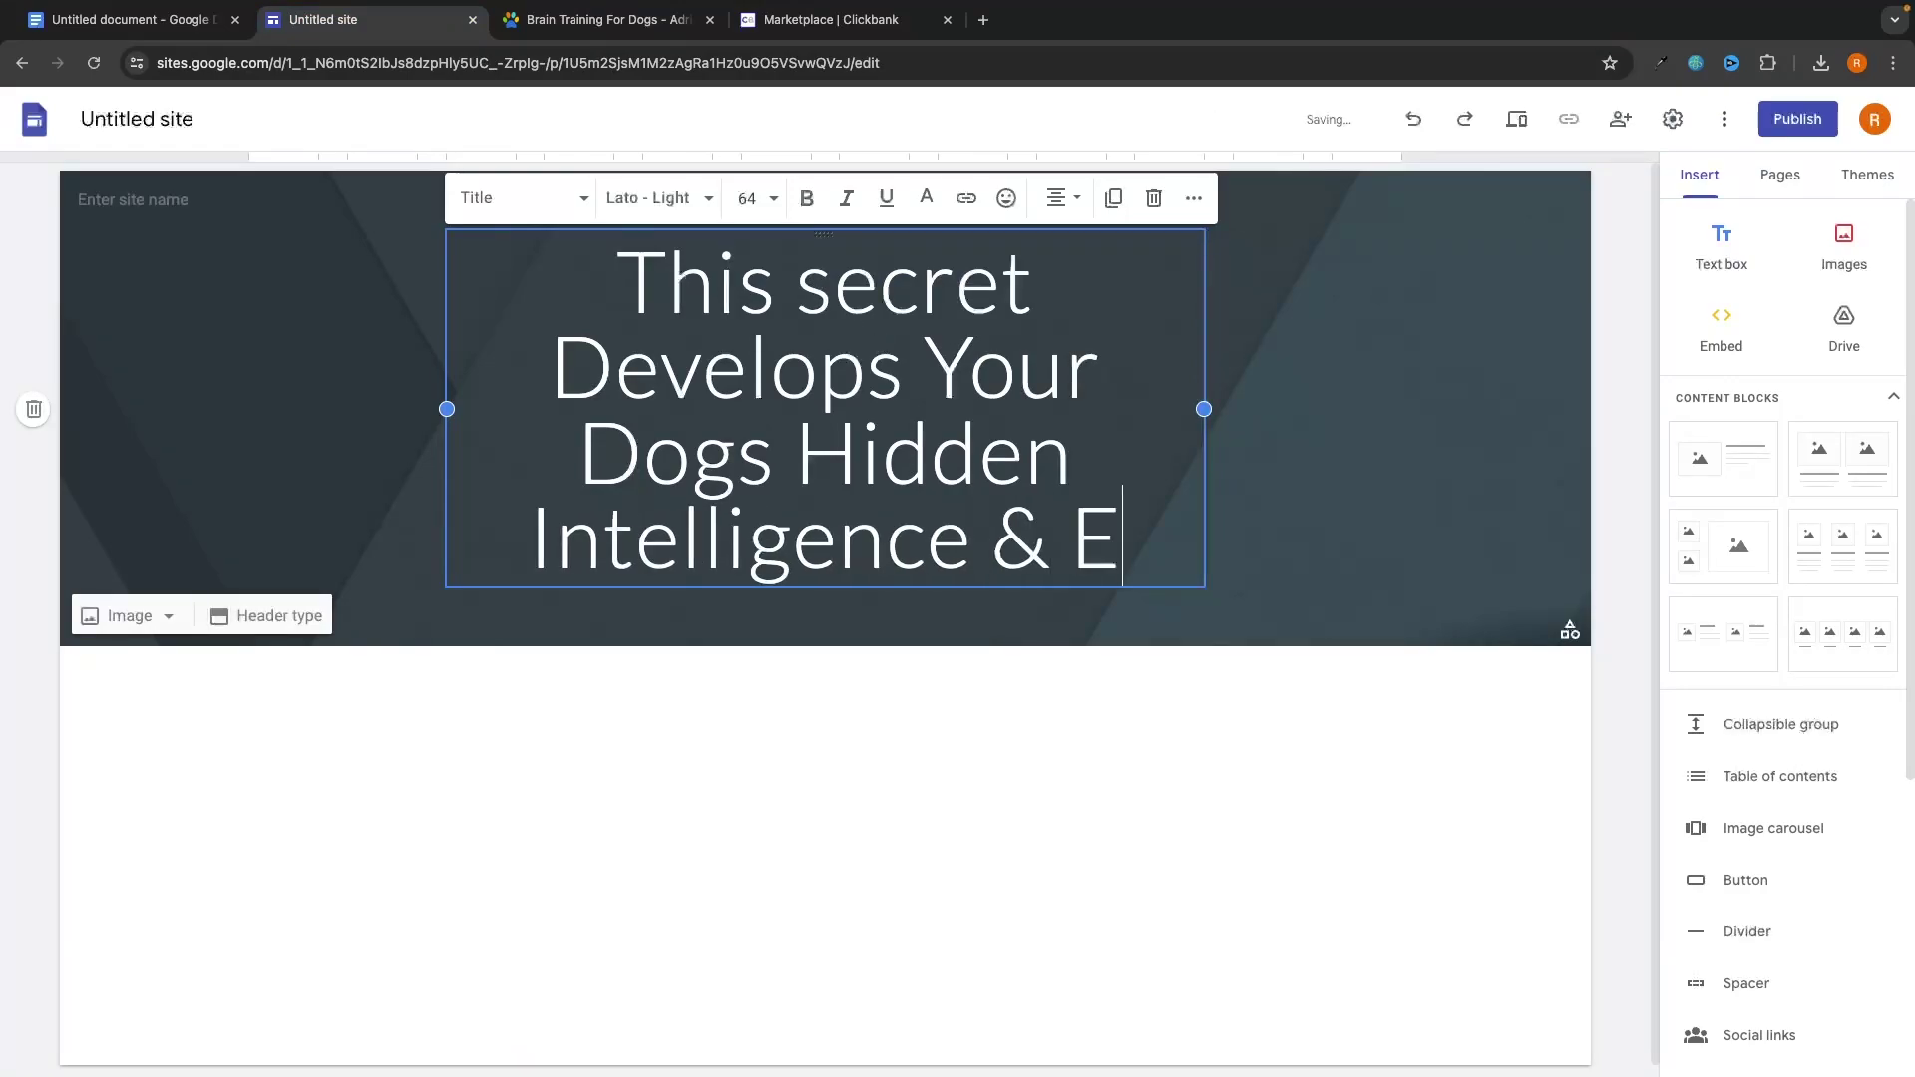
pyautogui.write('liminate')
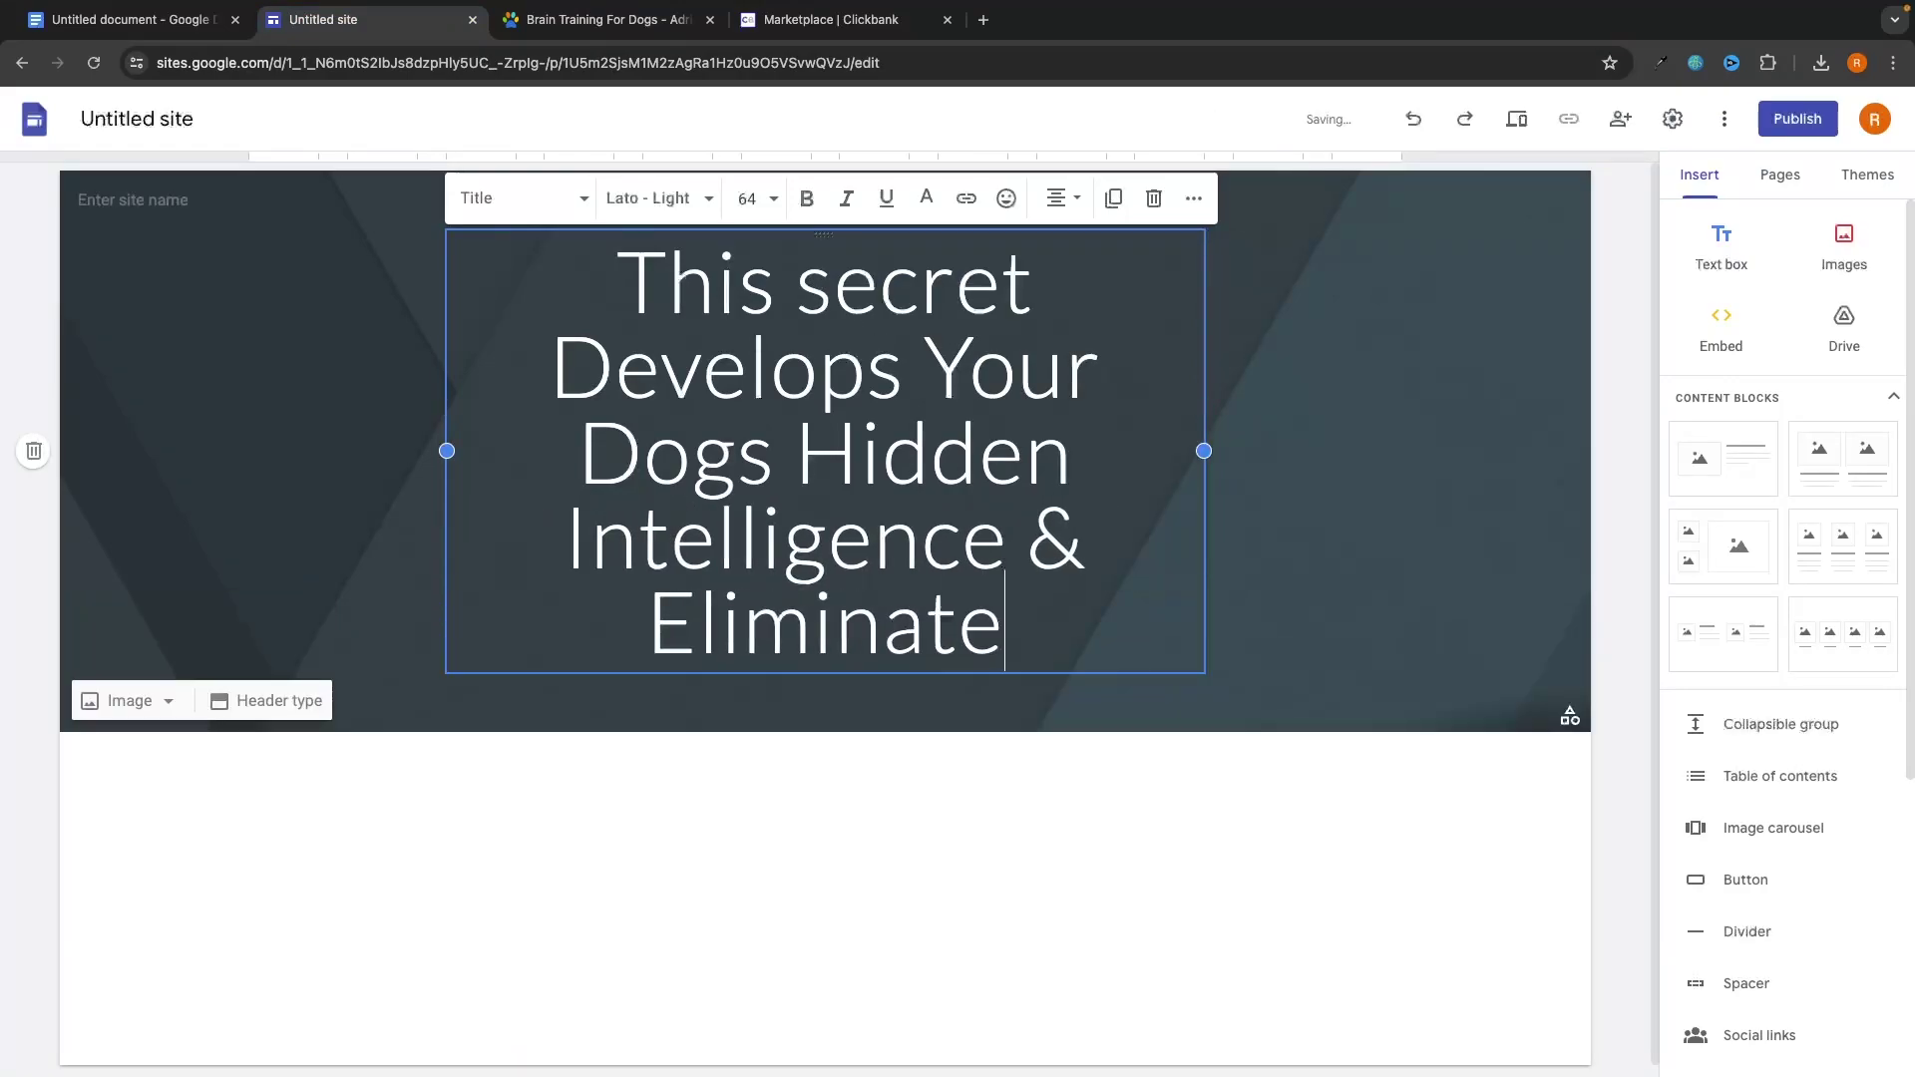
pyautogui.write('s Bad Behavour')
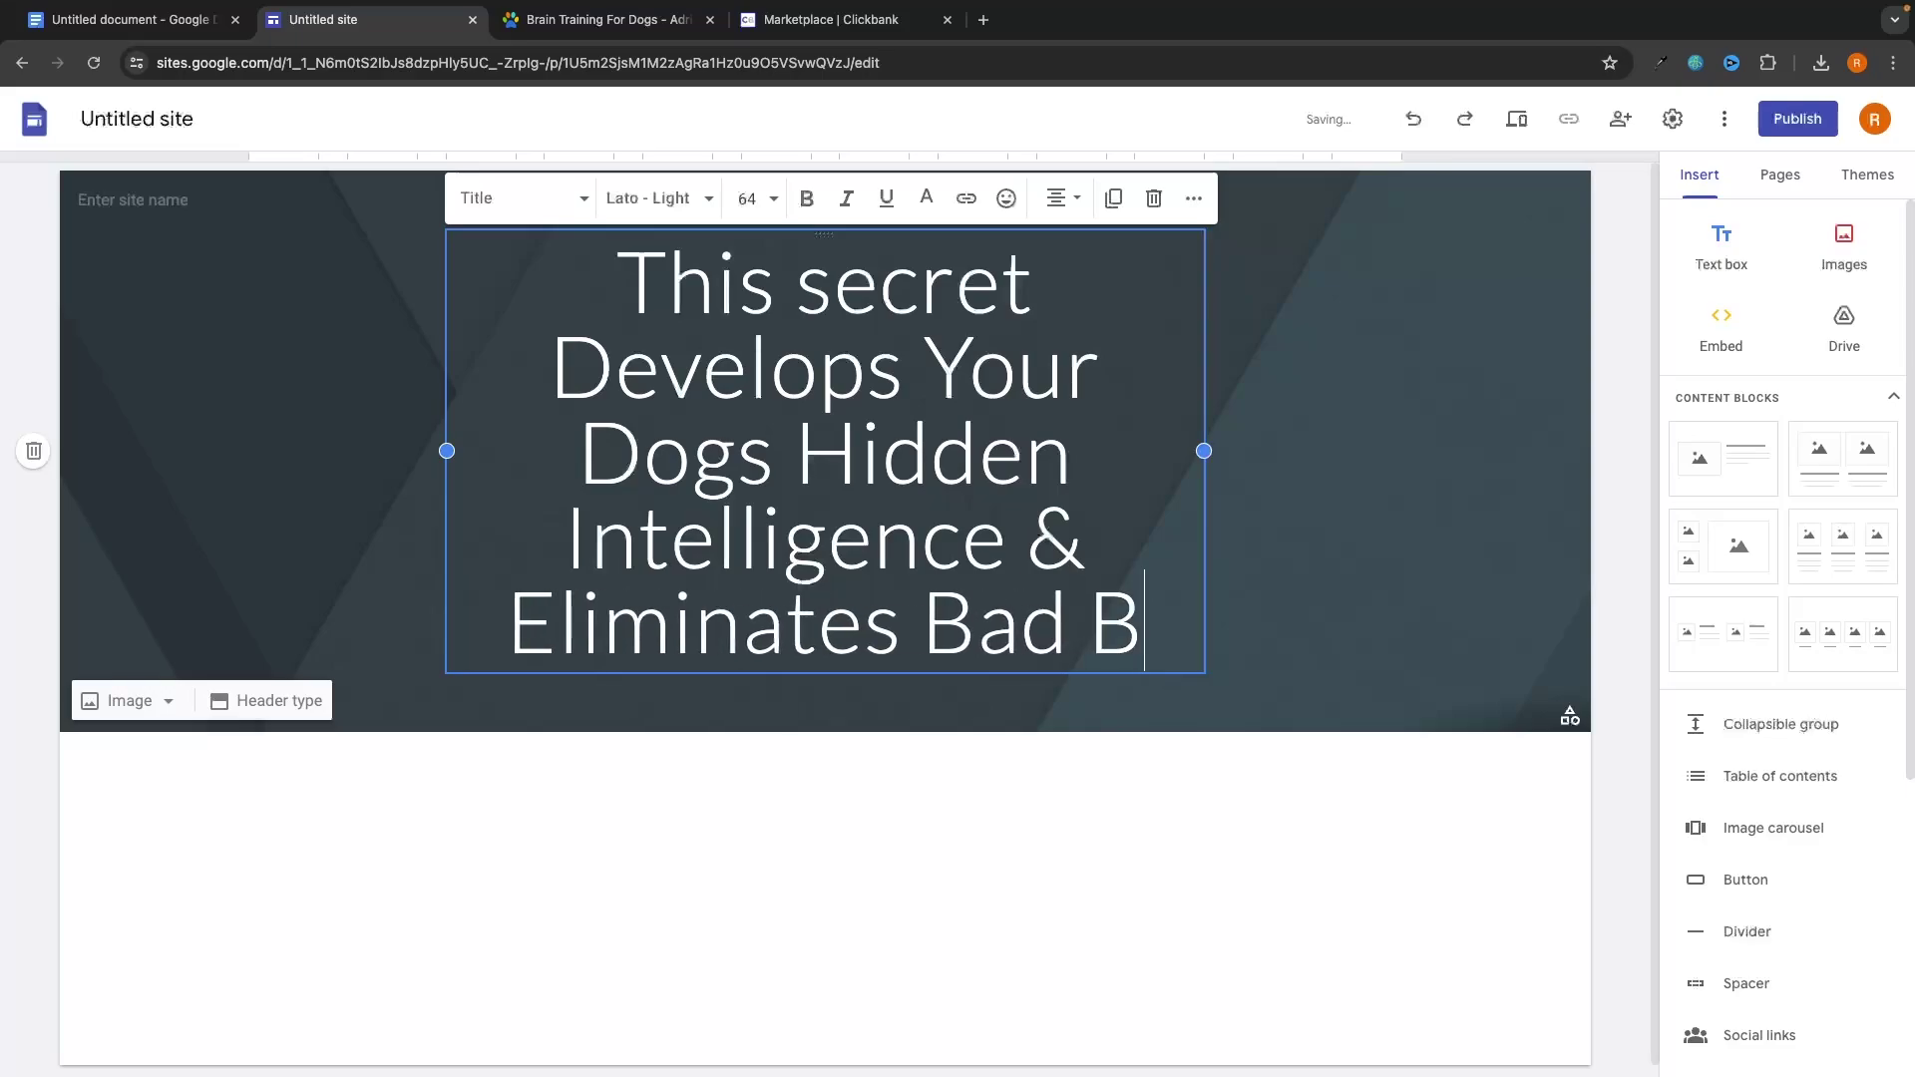
pyautogui.press('BackSpace')
pyautogui.write('r')
pyautogui.press('BackSpace')
pyautogui.press('BackSpace')
pyautogui.press('BackSpace')
pyautogui.write('ior')
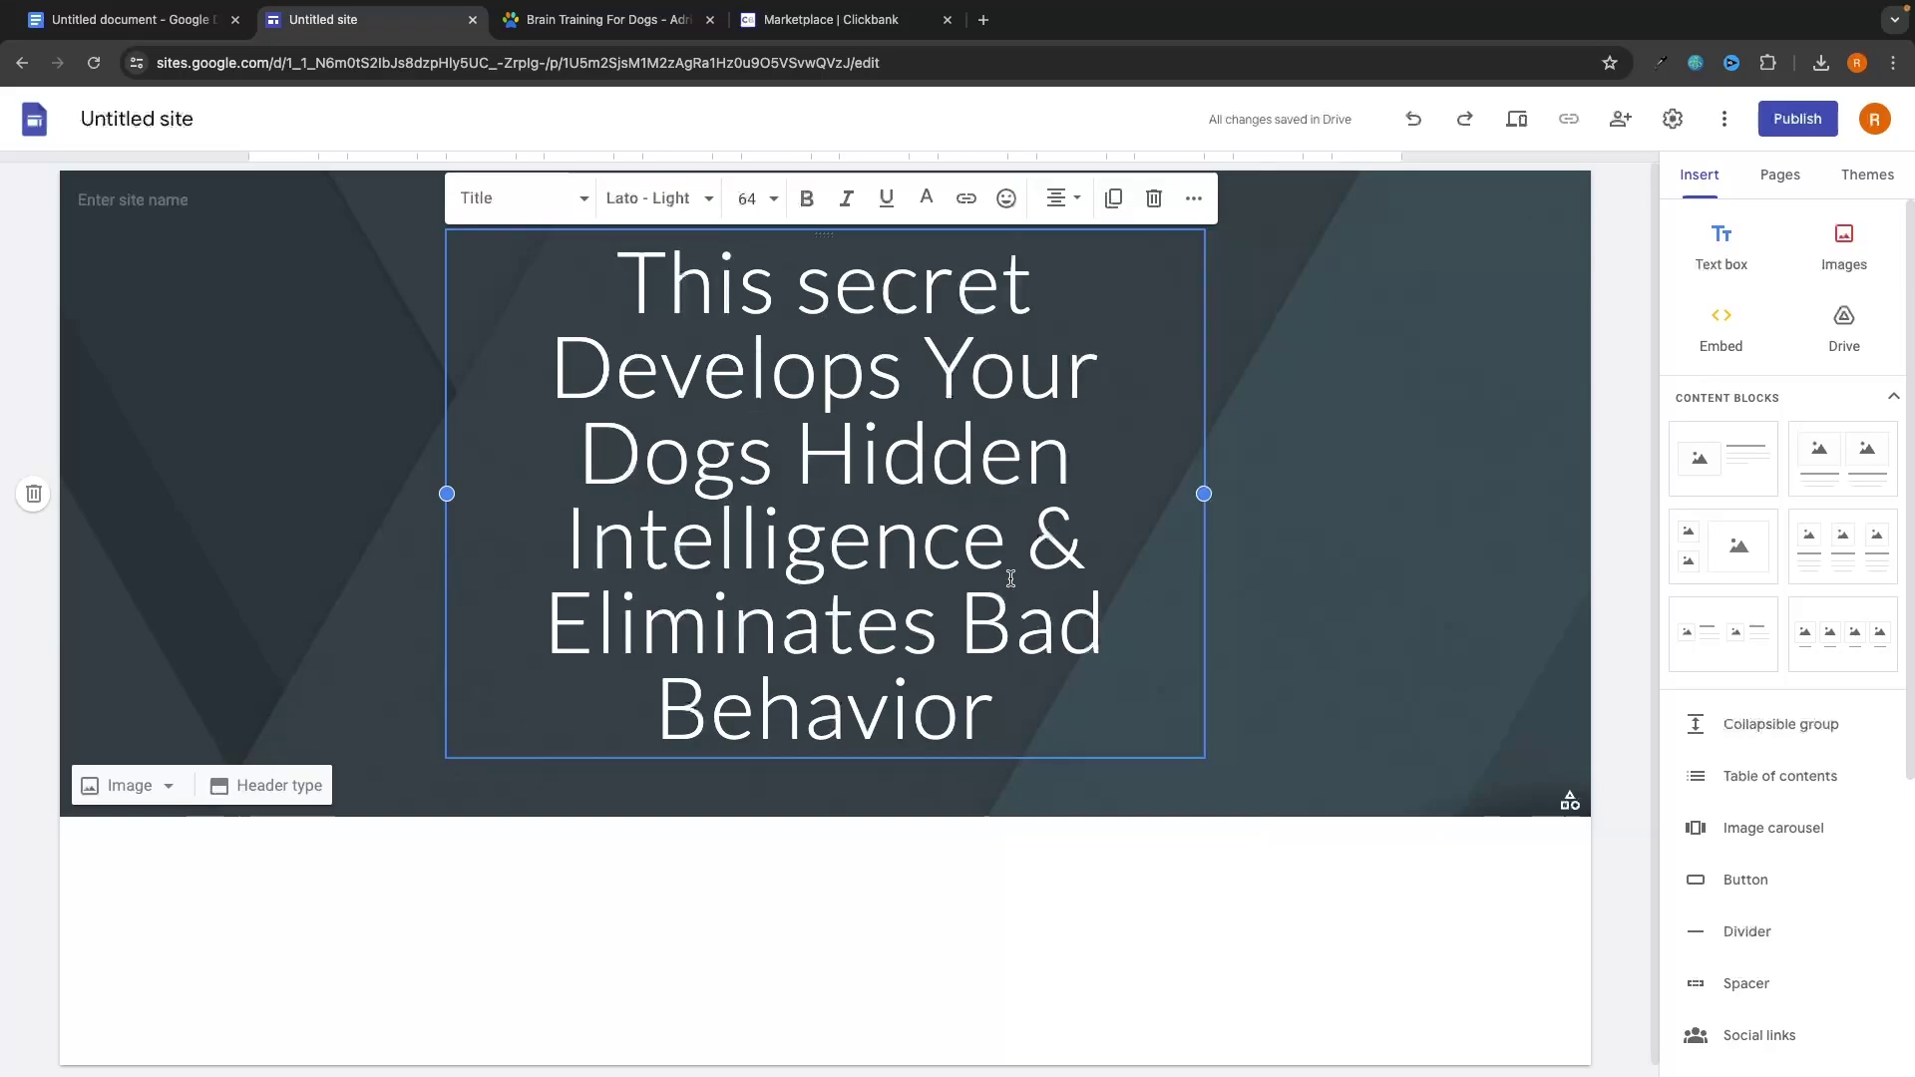
pyautogui.click(1065, 364)
pyautogui.click(1312, 545)
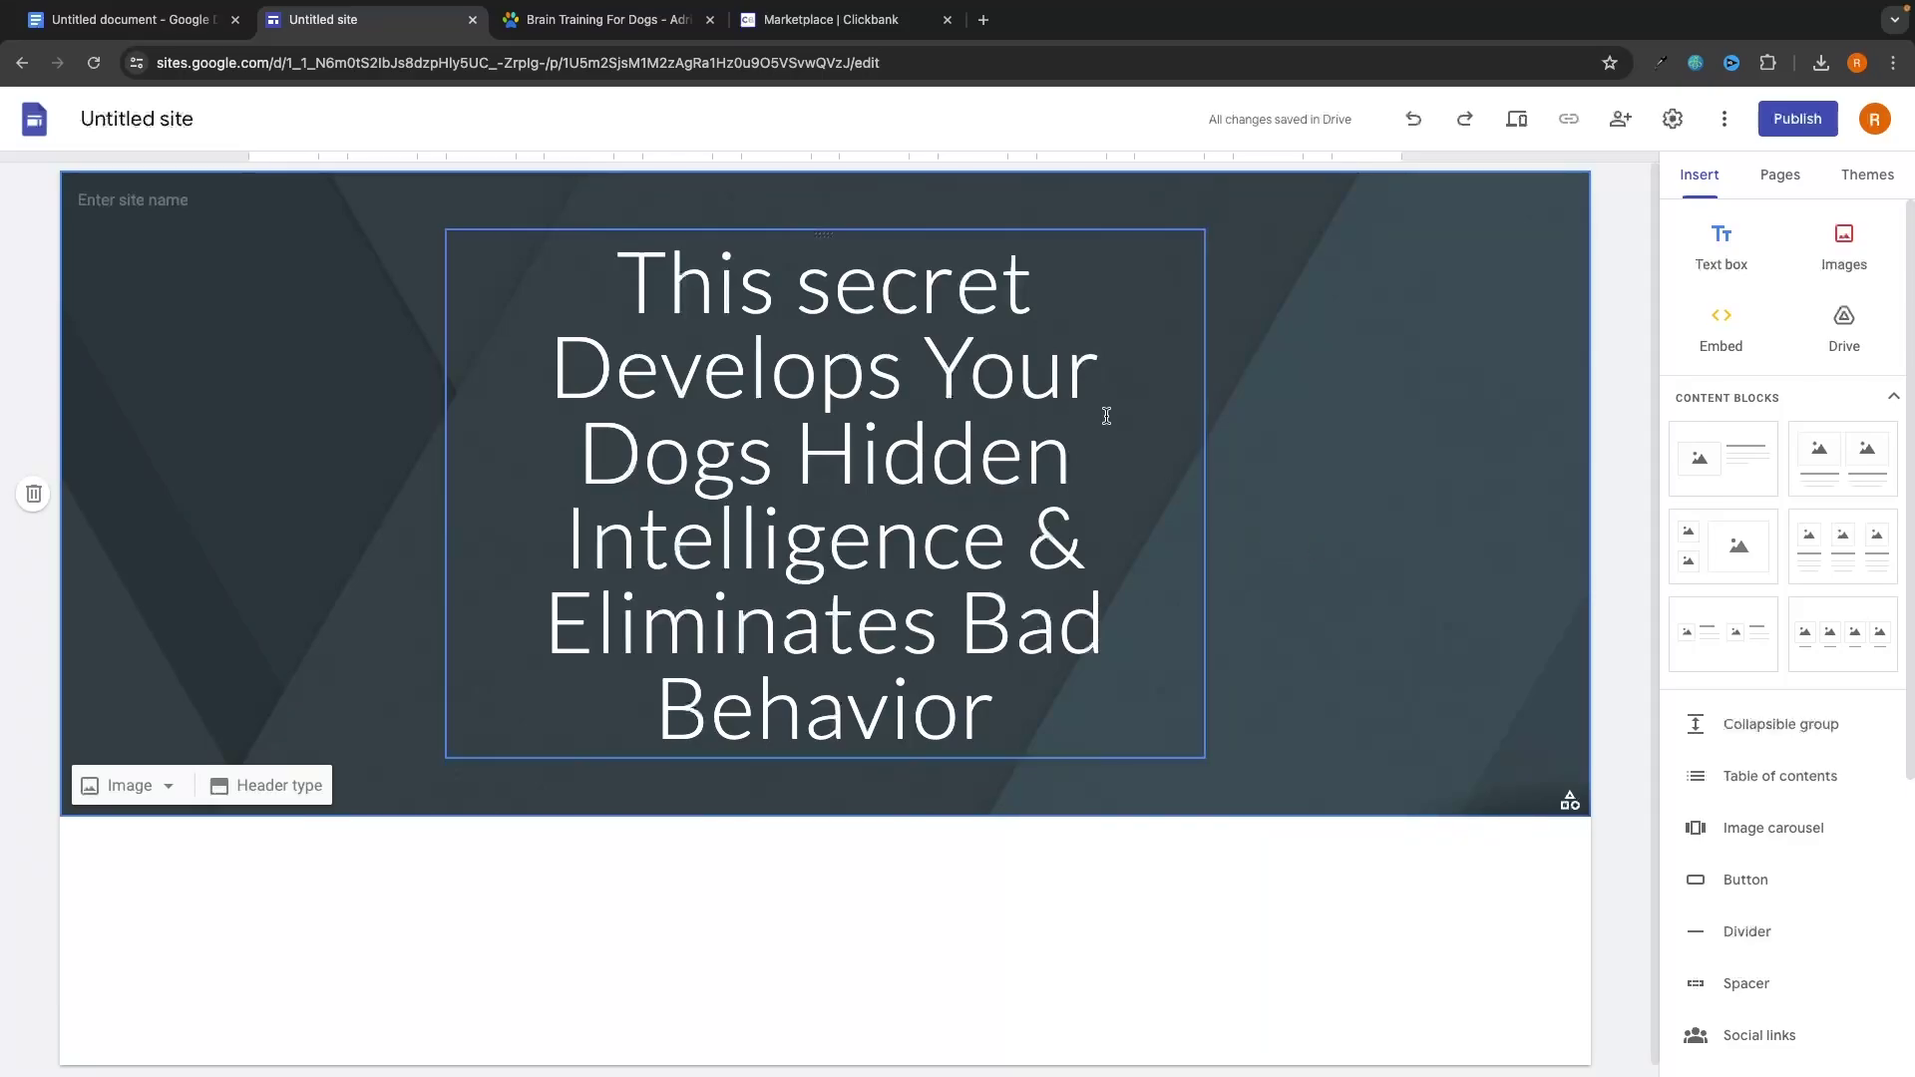
# Upload the dog photo pexels-lum3n-44775-406014.jpg as the header background image.
pyautogui.click(127, 785)
pyautogui.click(115, 841)
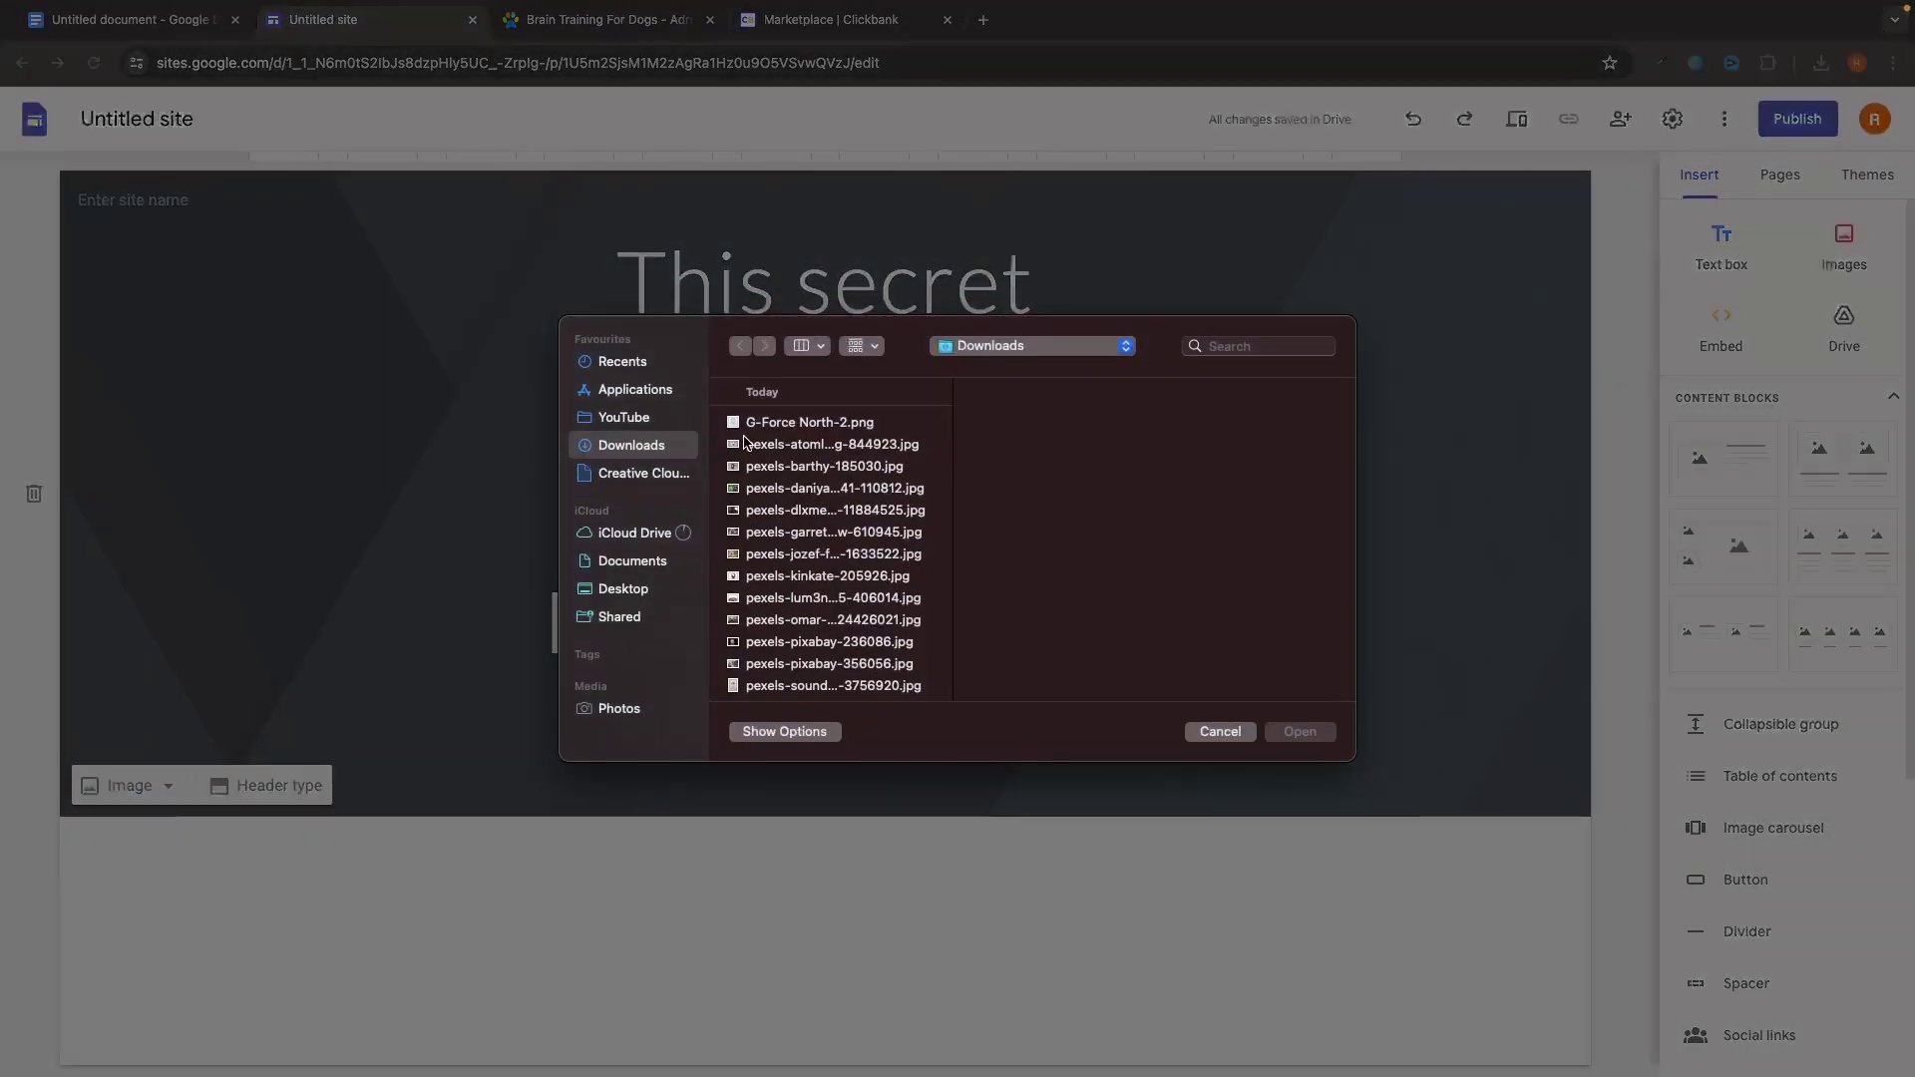
pyautogui.press('Down')
pyautogui.press('Down')
pyautogui.press('Down')
pyautogui.press('Down')
pyautogui.press('Down')
pyautogui.press('Down')
pyautogui.press('Down')
pyautogui.press('Down')
pyautogui.press('Down')
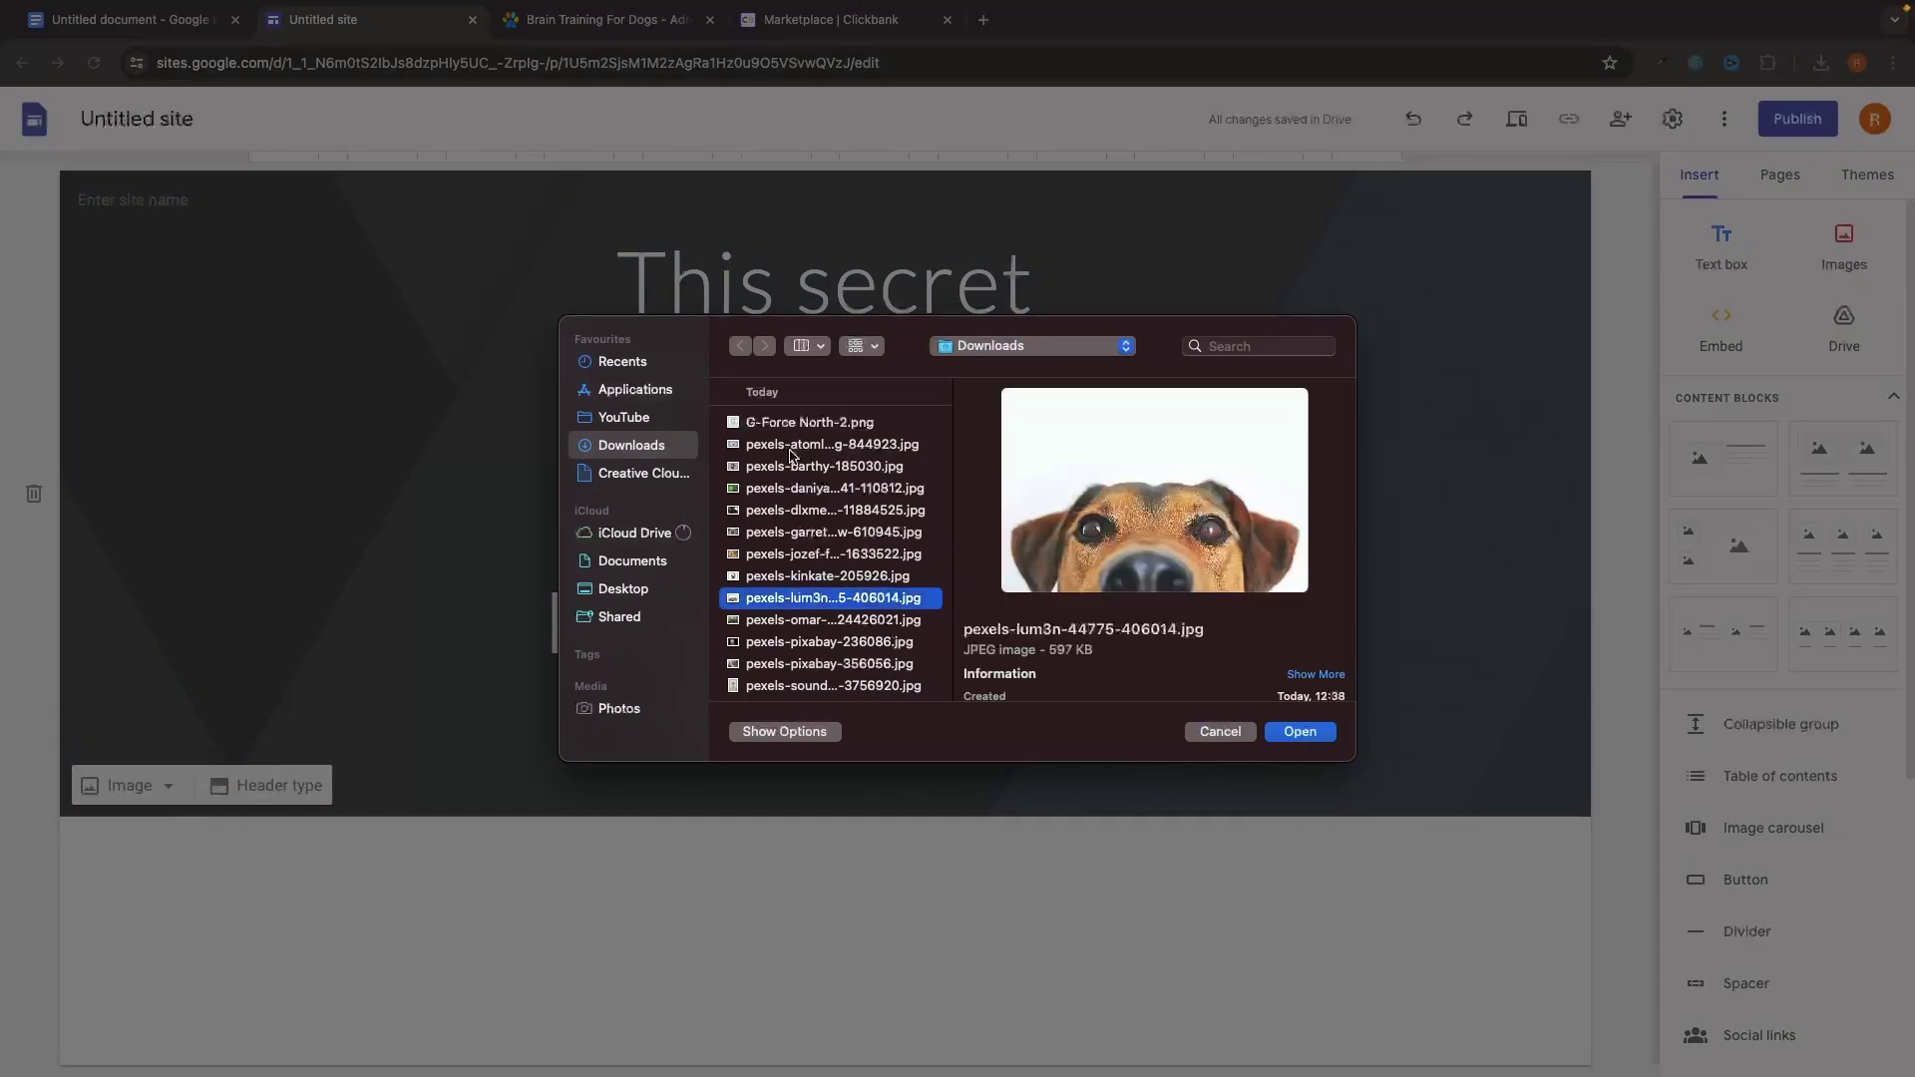
pyautogui.press('Return')
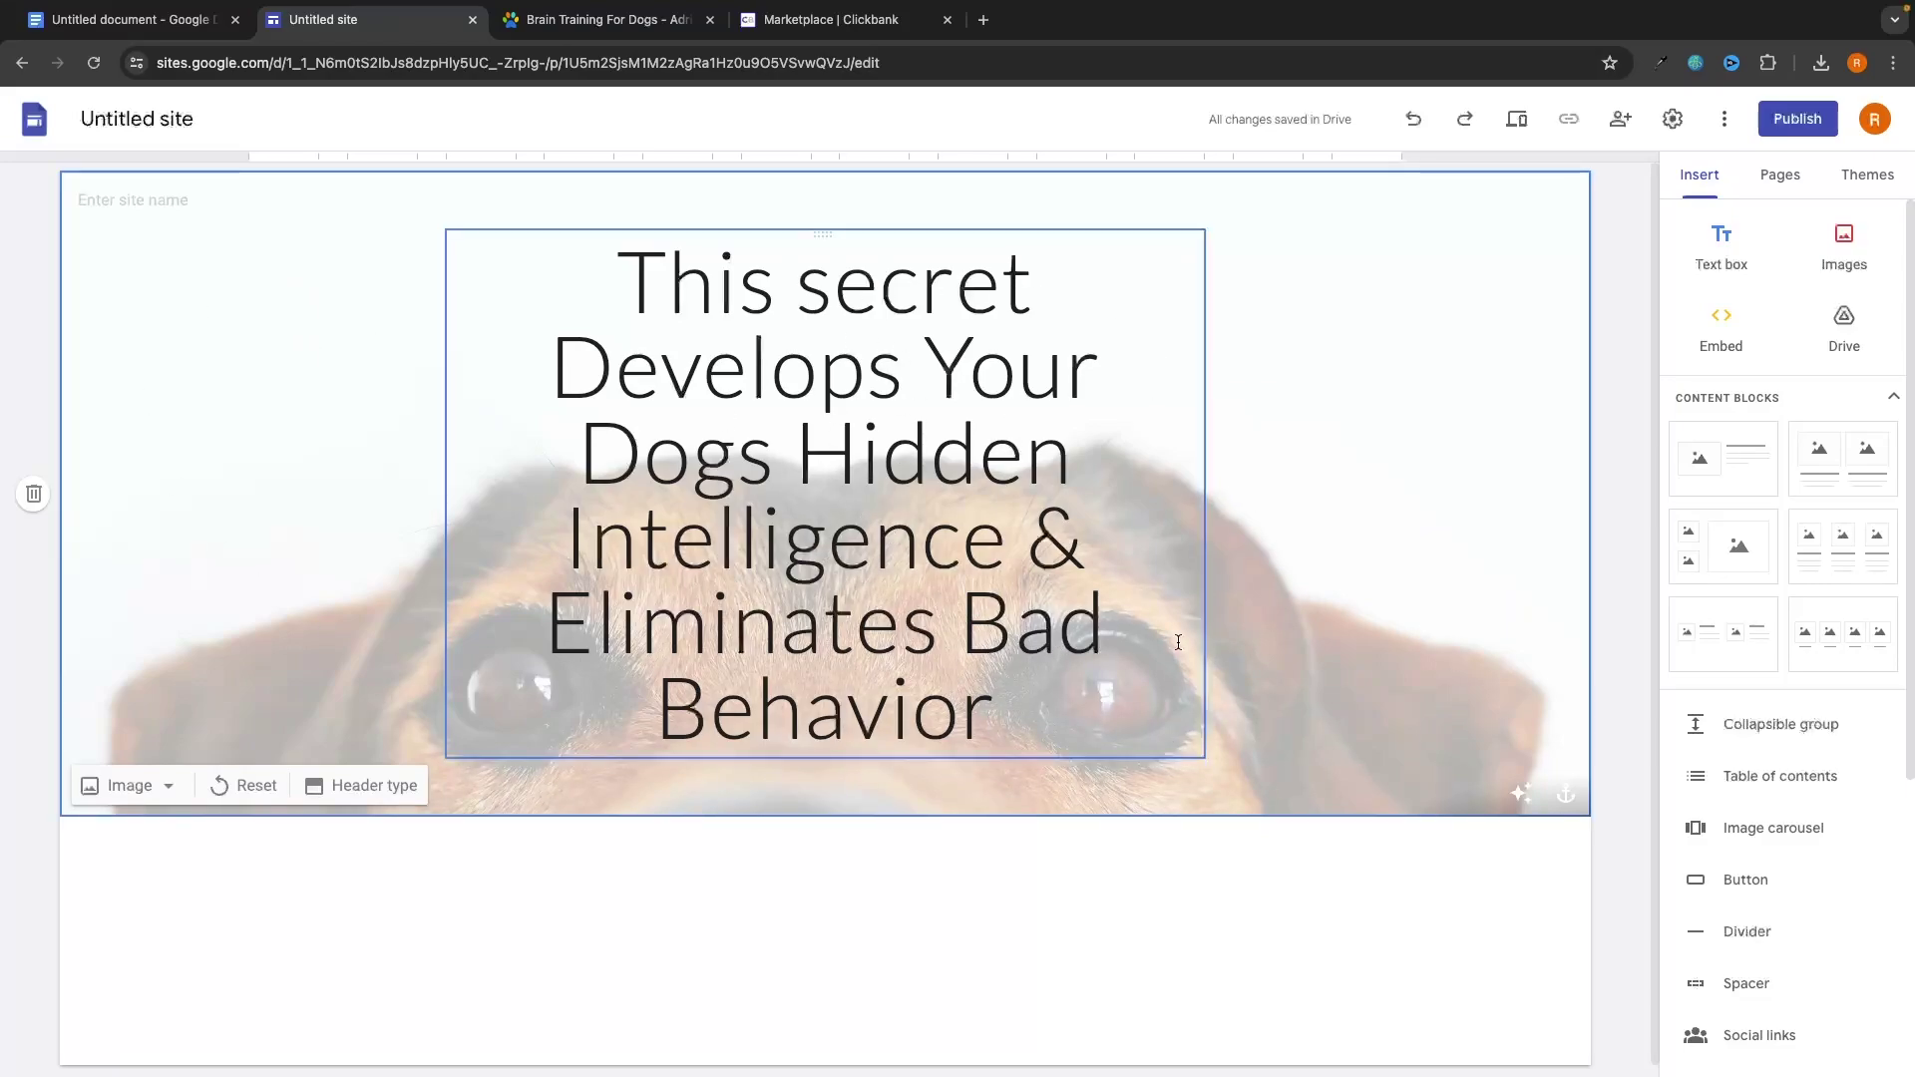
pyautogui.click(1734, 239)
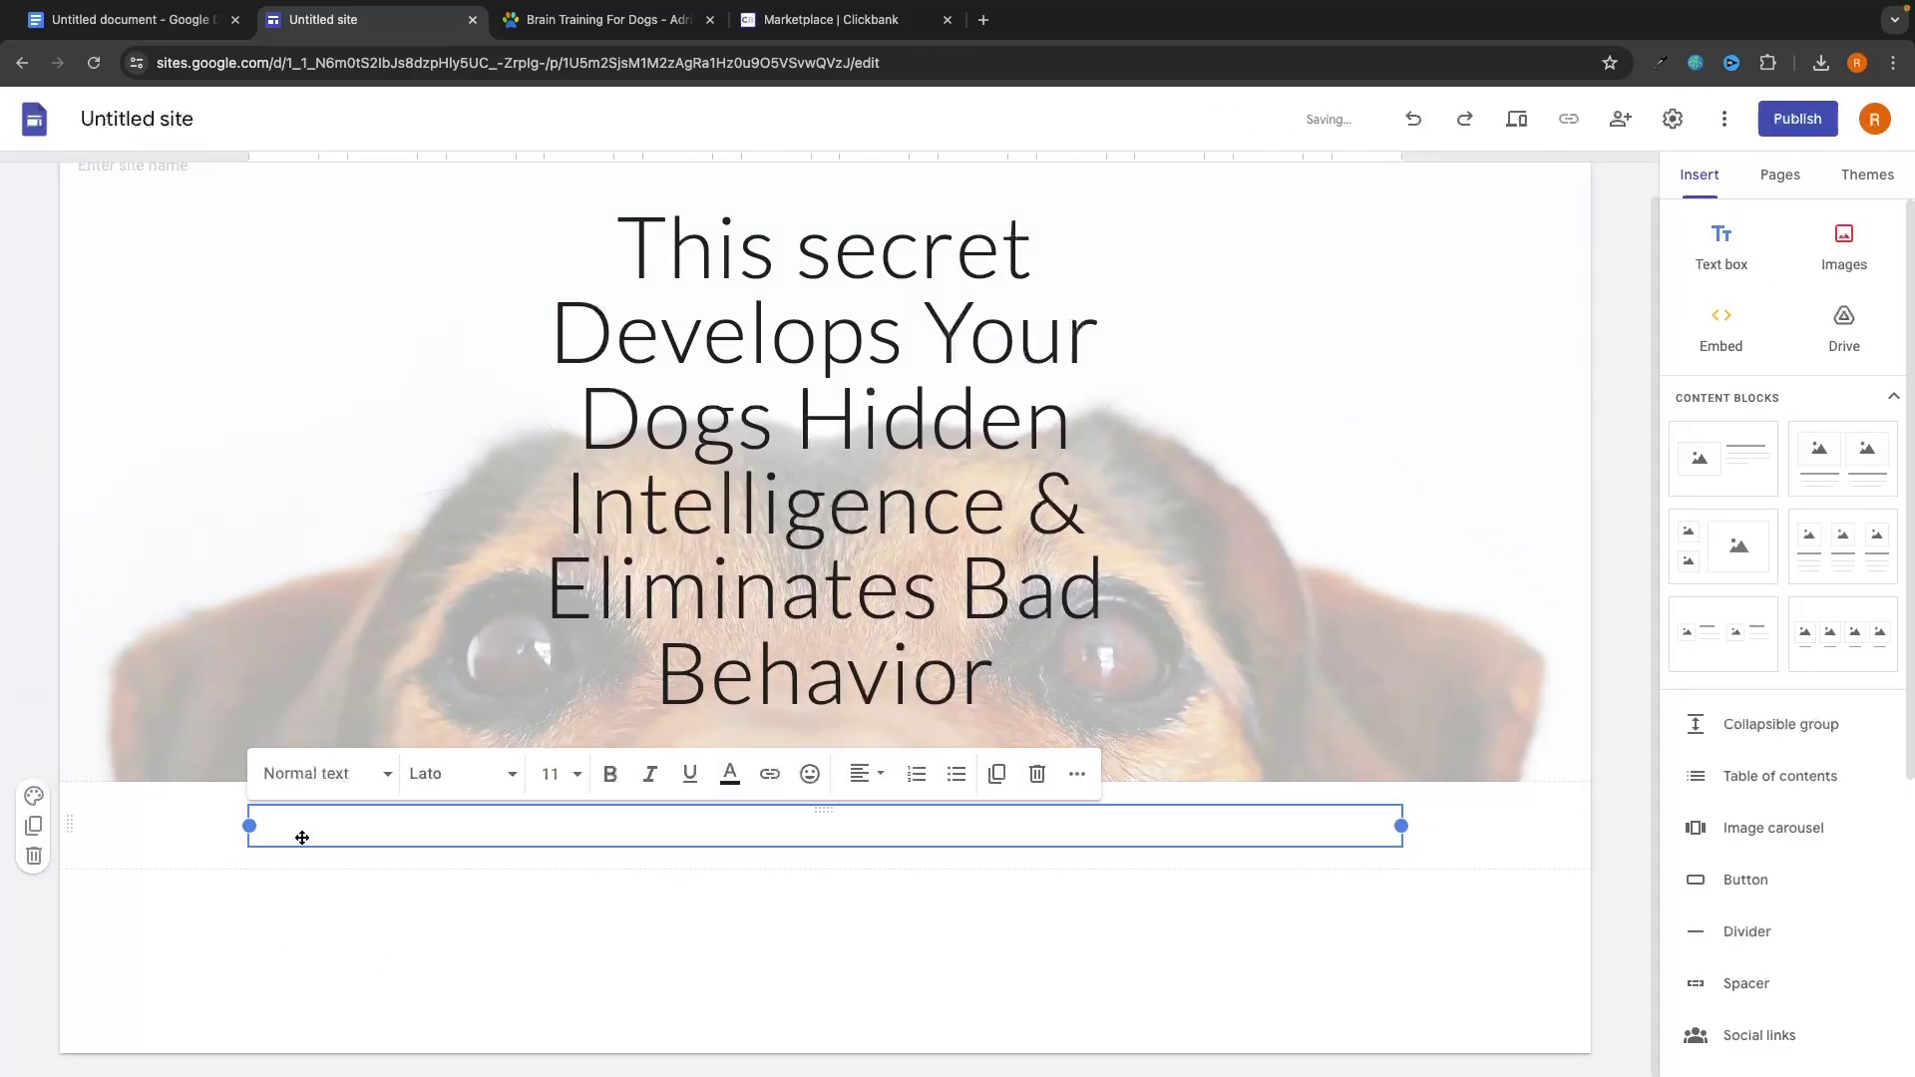
pyautogui.press('Escape')
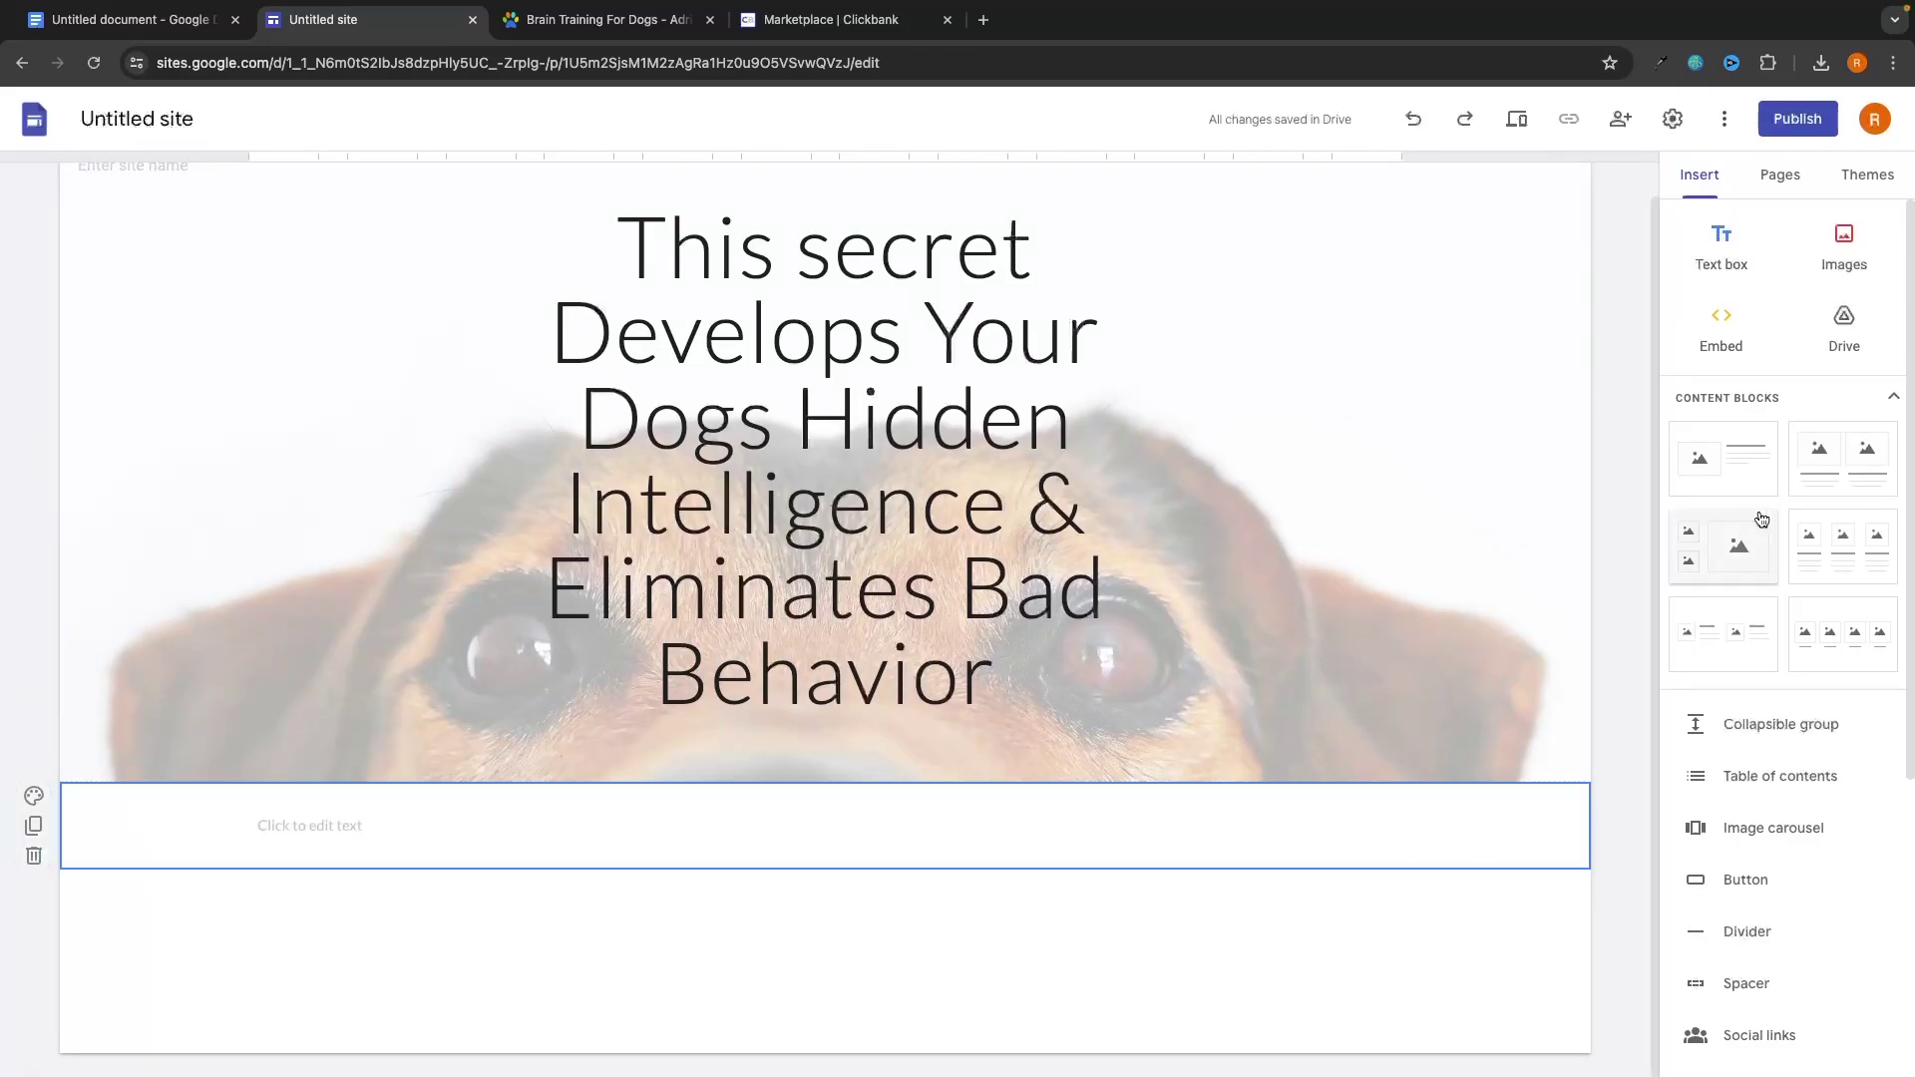
pyautogui.click(1744, 882)
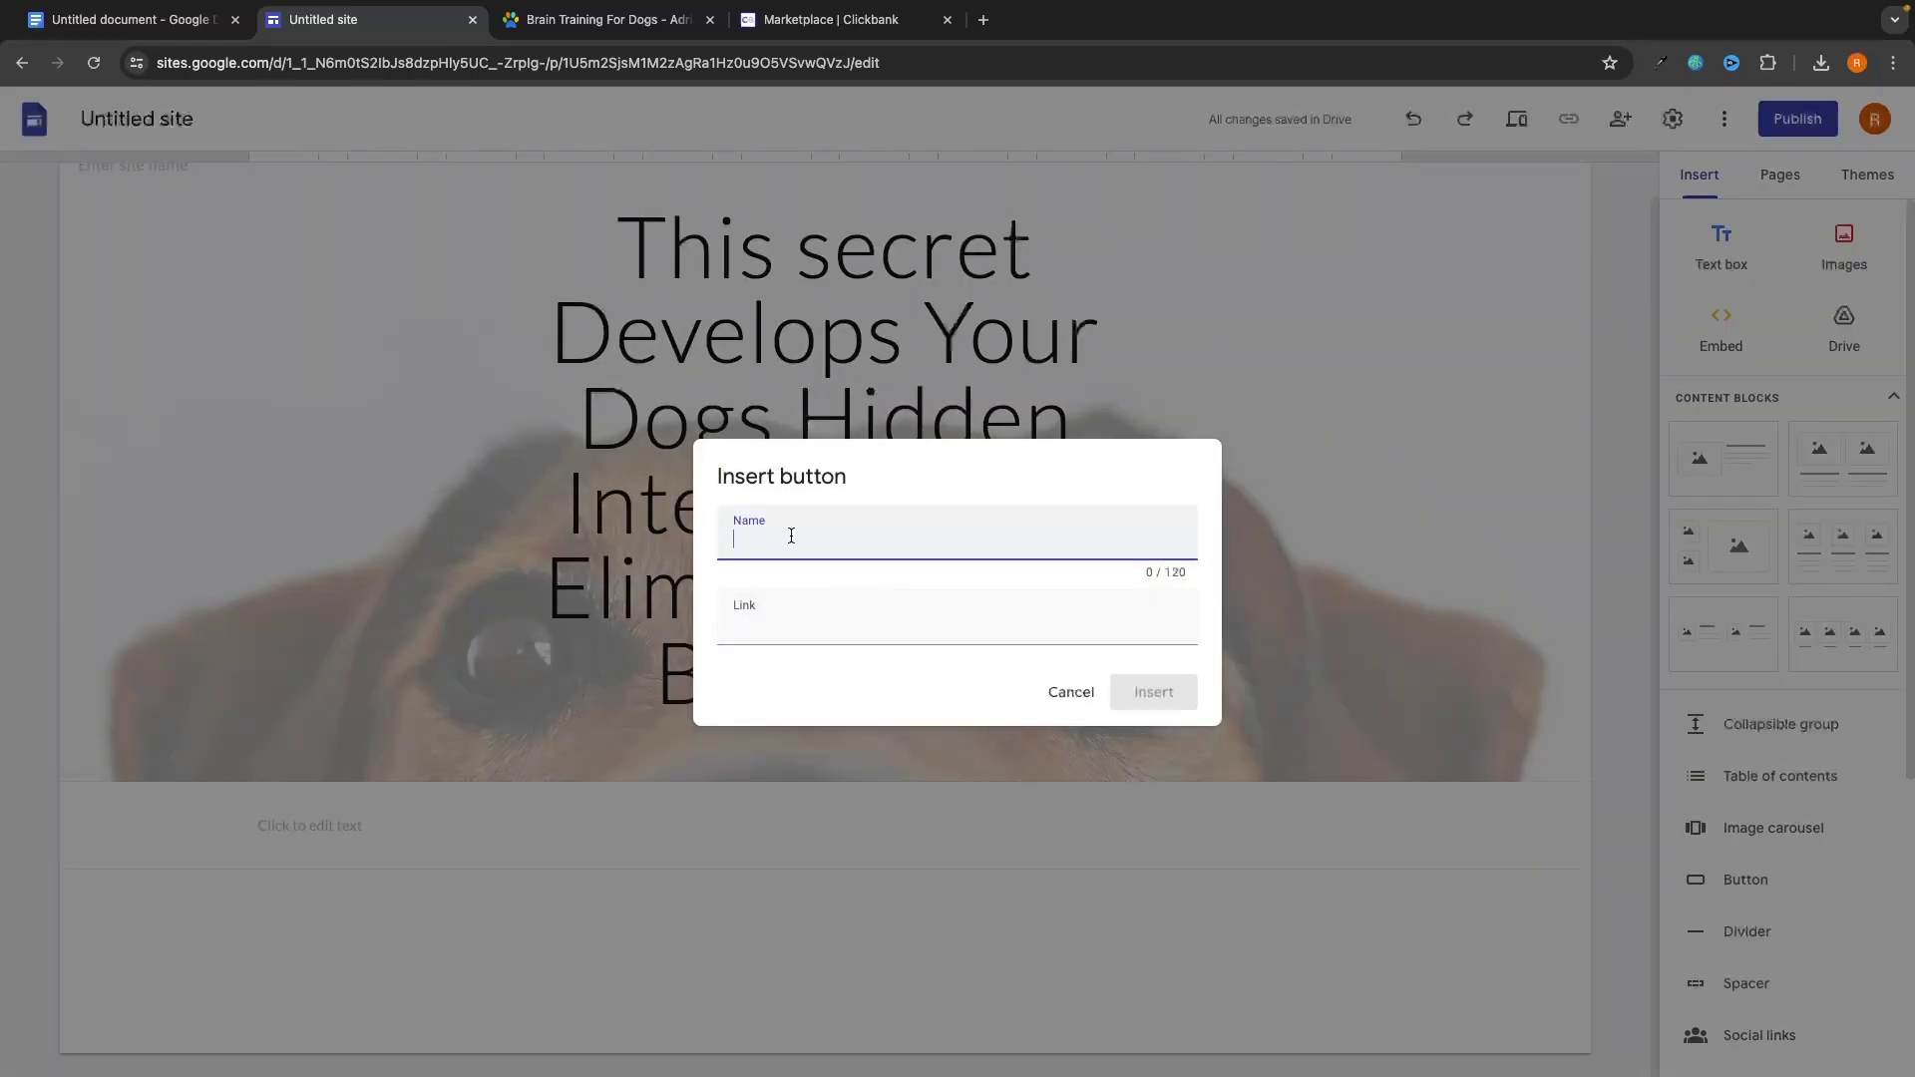
pyautogui.click(769, 614)
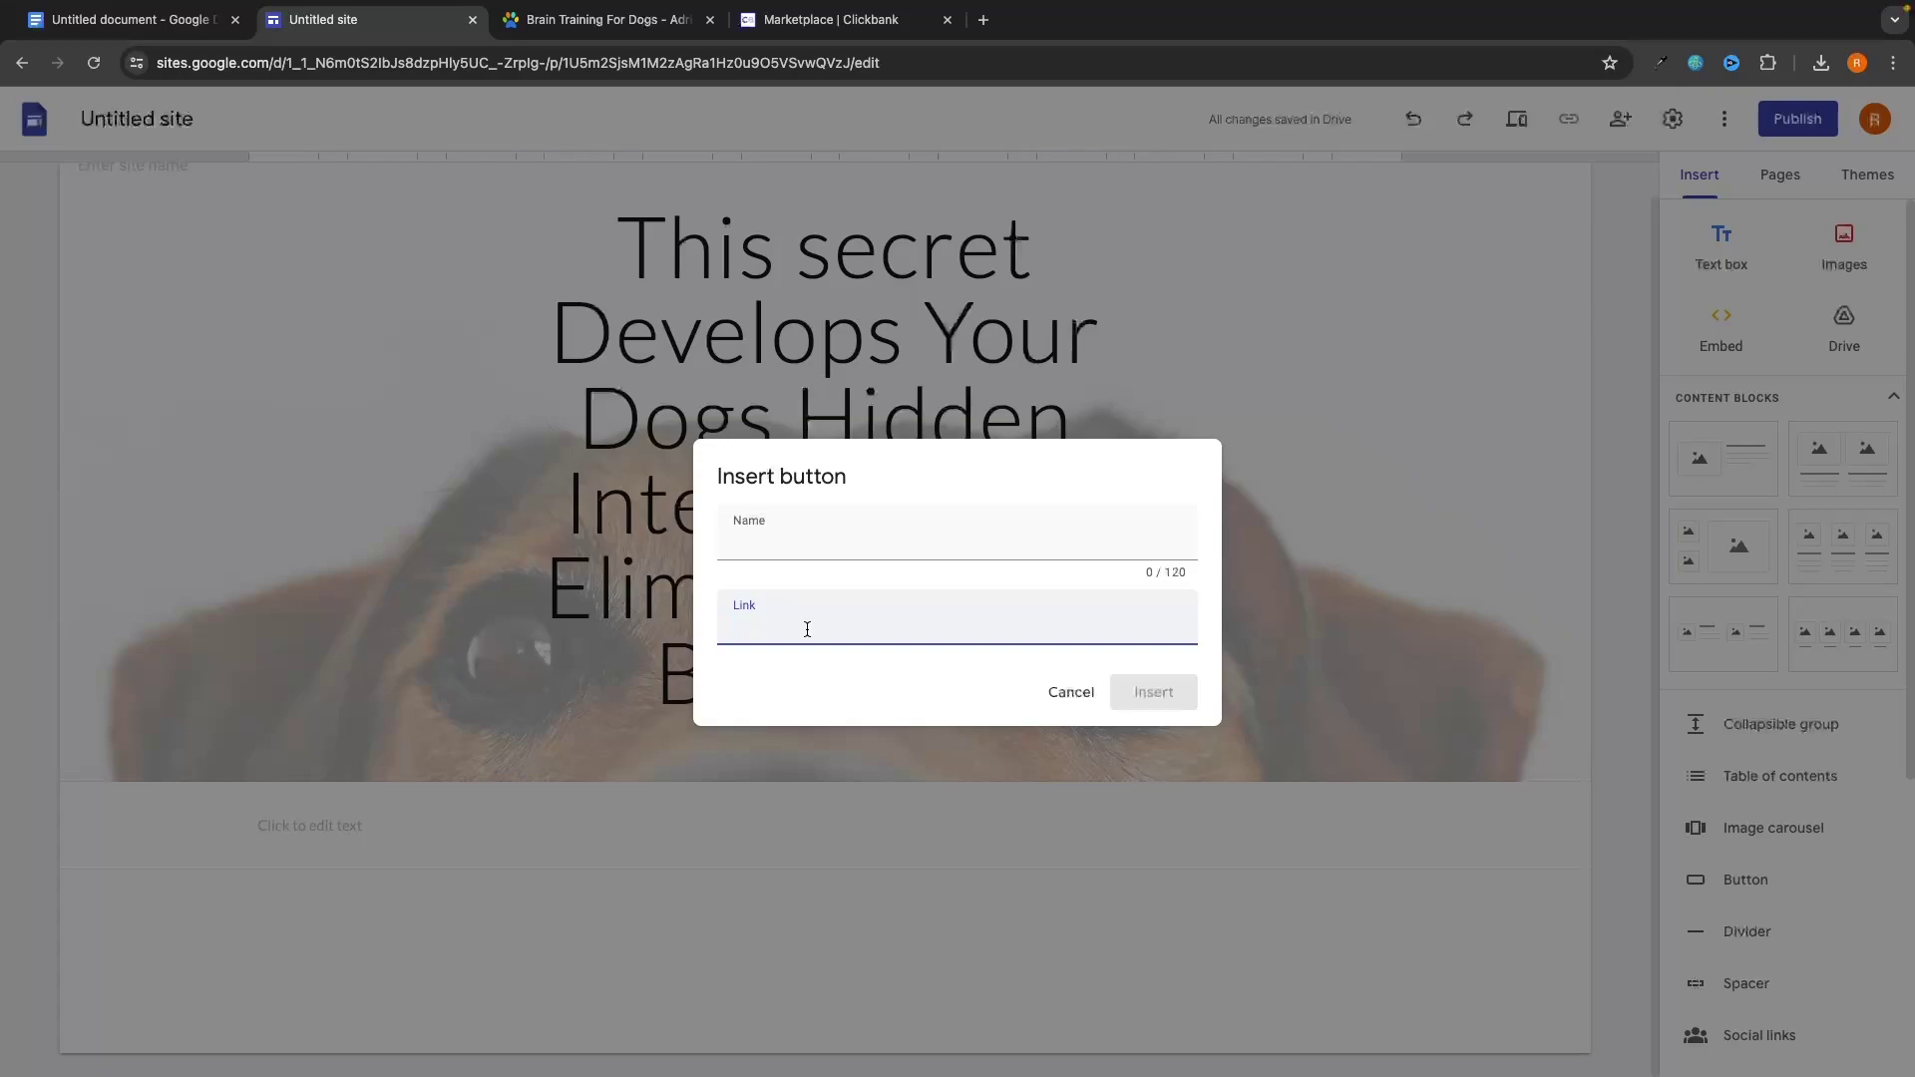
pyautogui.write('www.a.com')
pyautogui.click(785, 546)
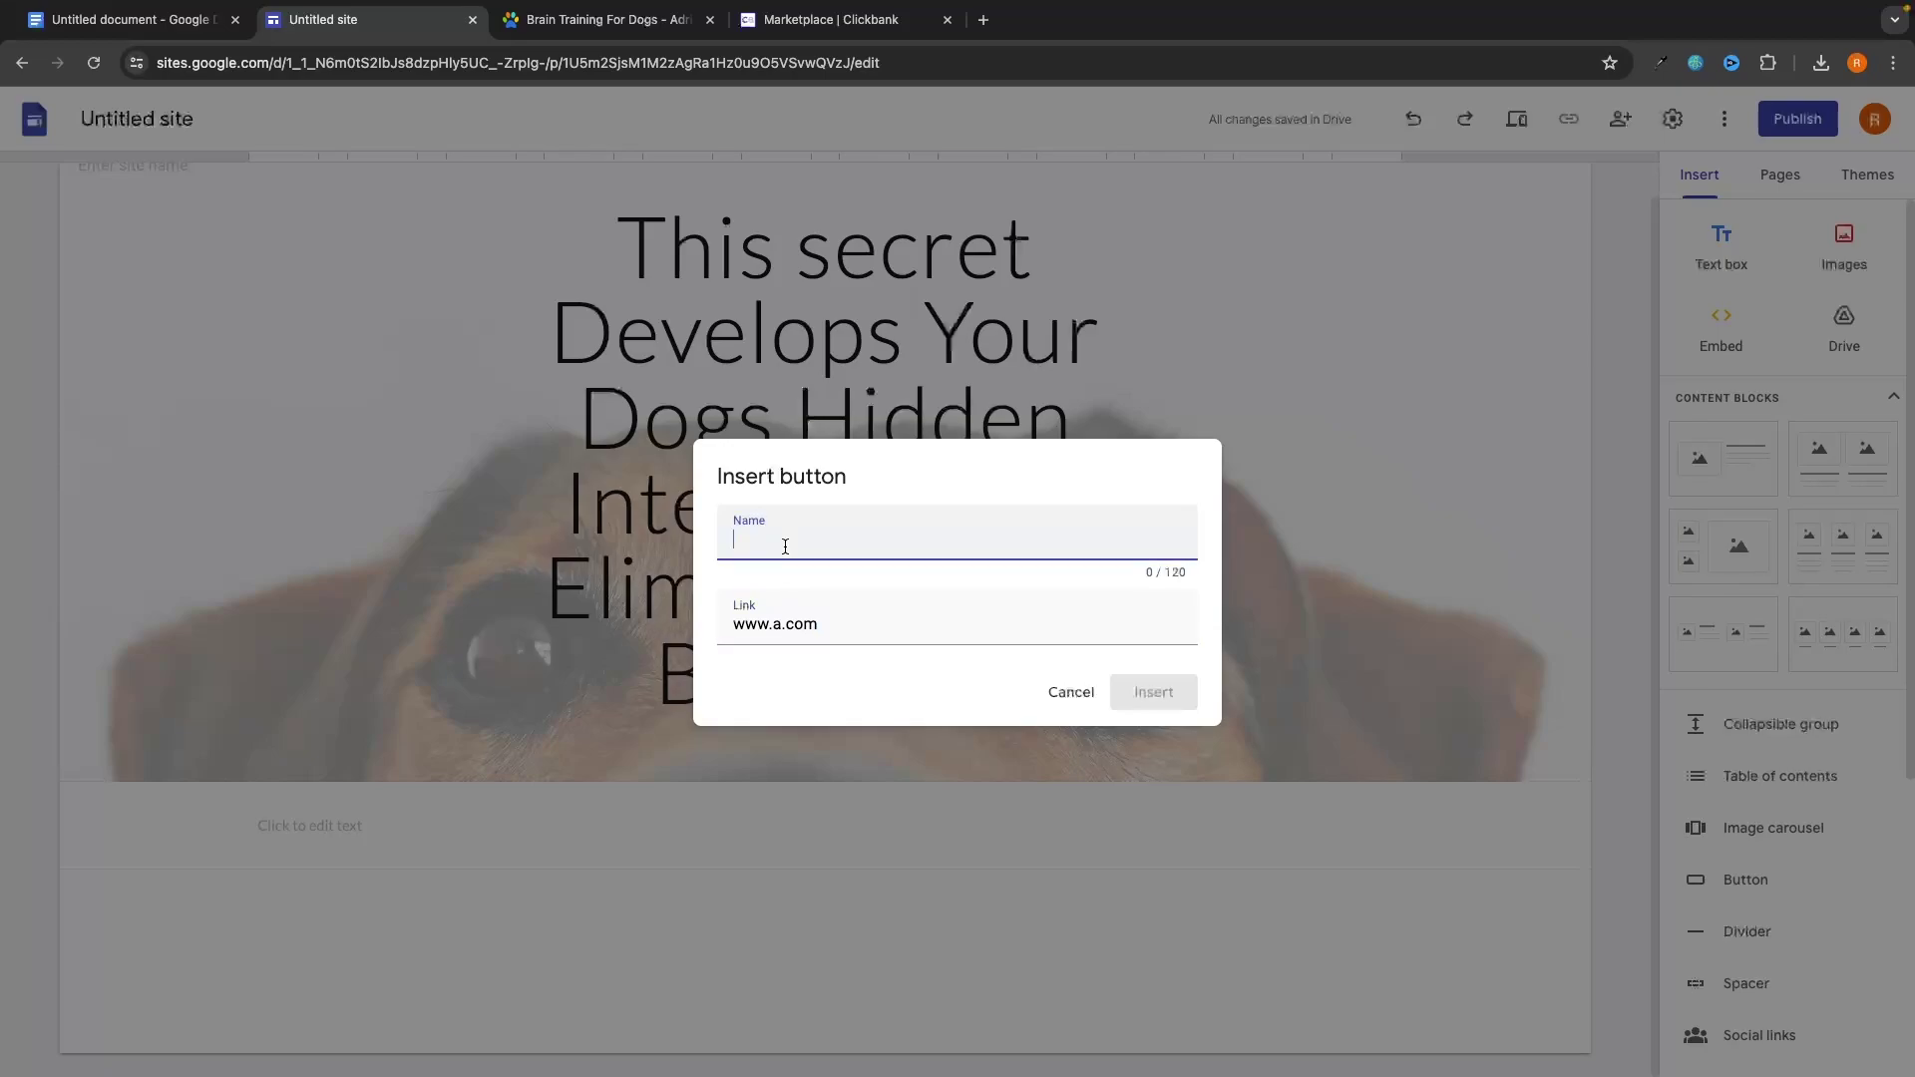
pyautogui.write('I want to')
pyautogui.press('BackSpace')
pyautogui.write('he secr')
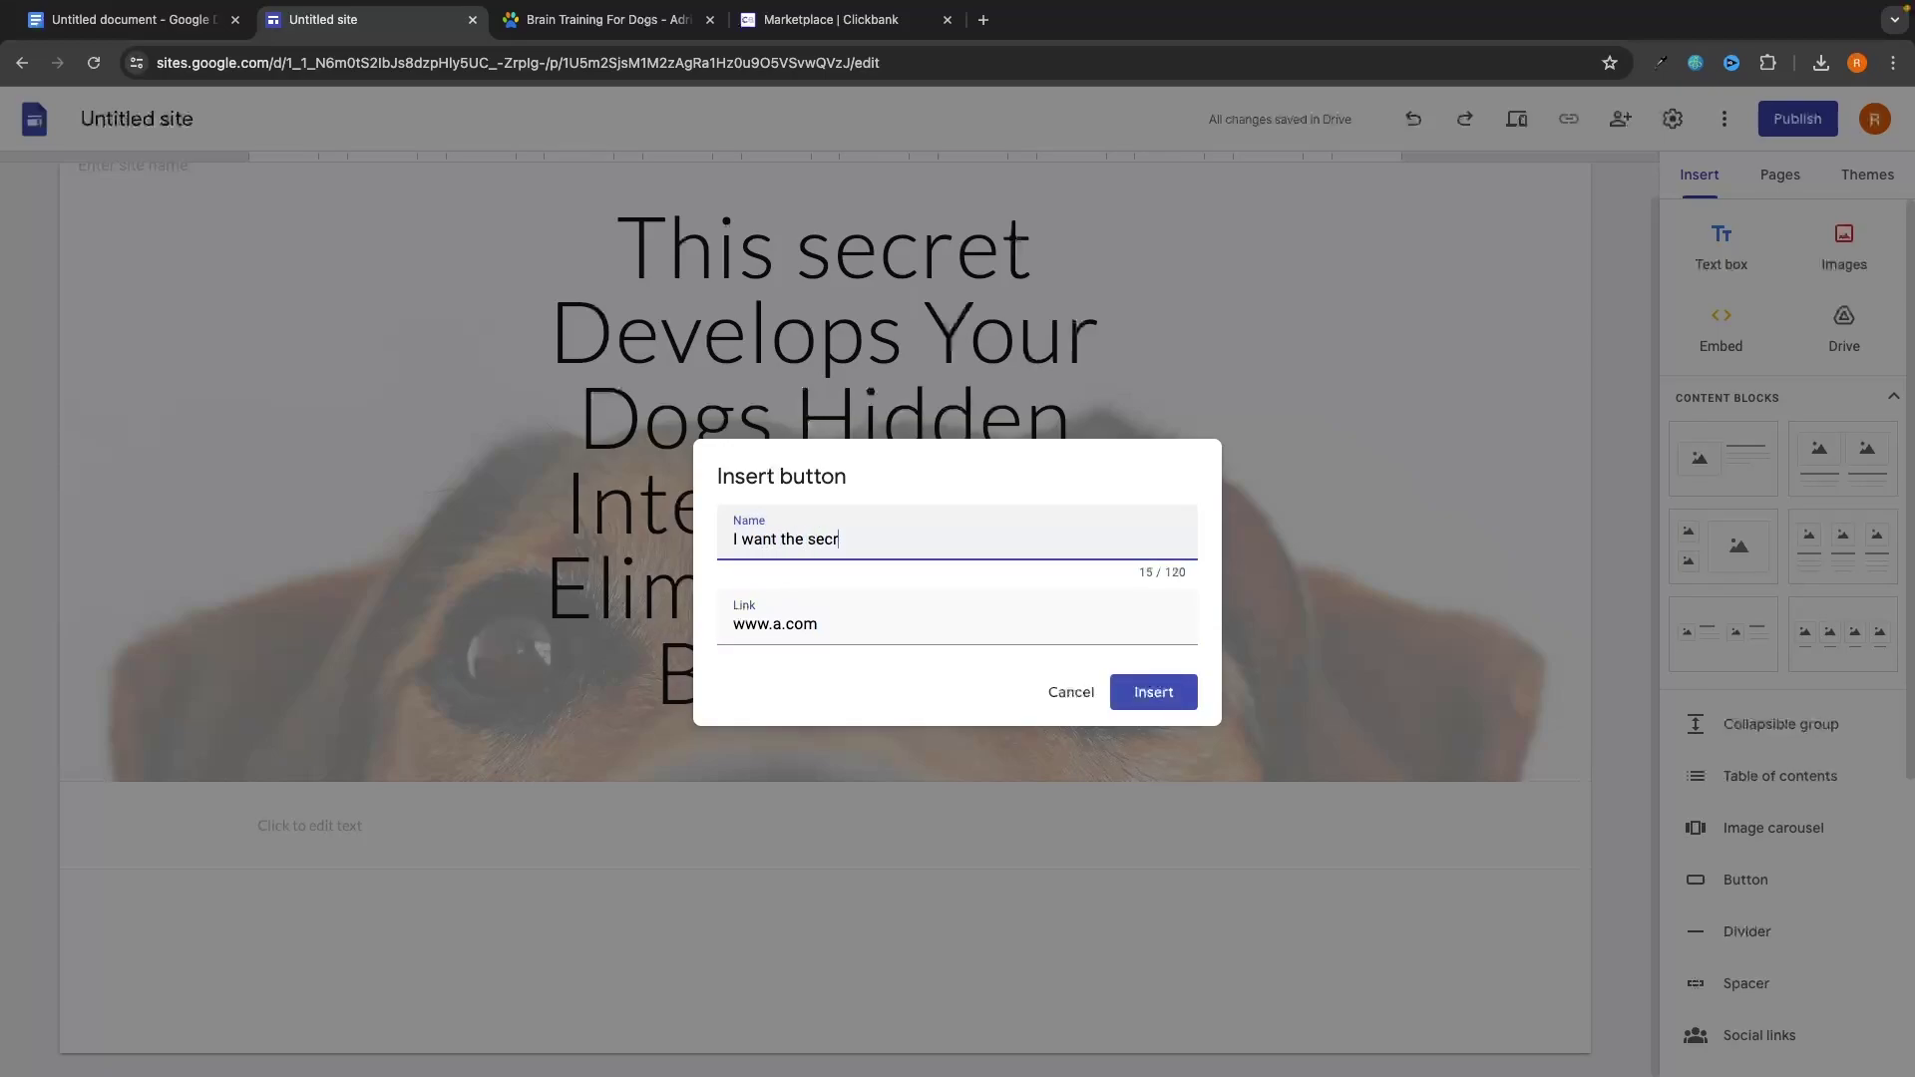
pyautogui.write('et!')
# Insert the 'I want the secret!' button and write 'Enter your email using the button below to get access to the secret' above it.
pyautogui.click(1147, 688)
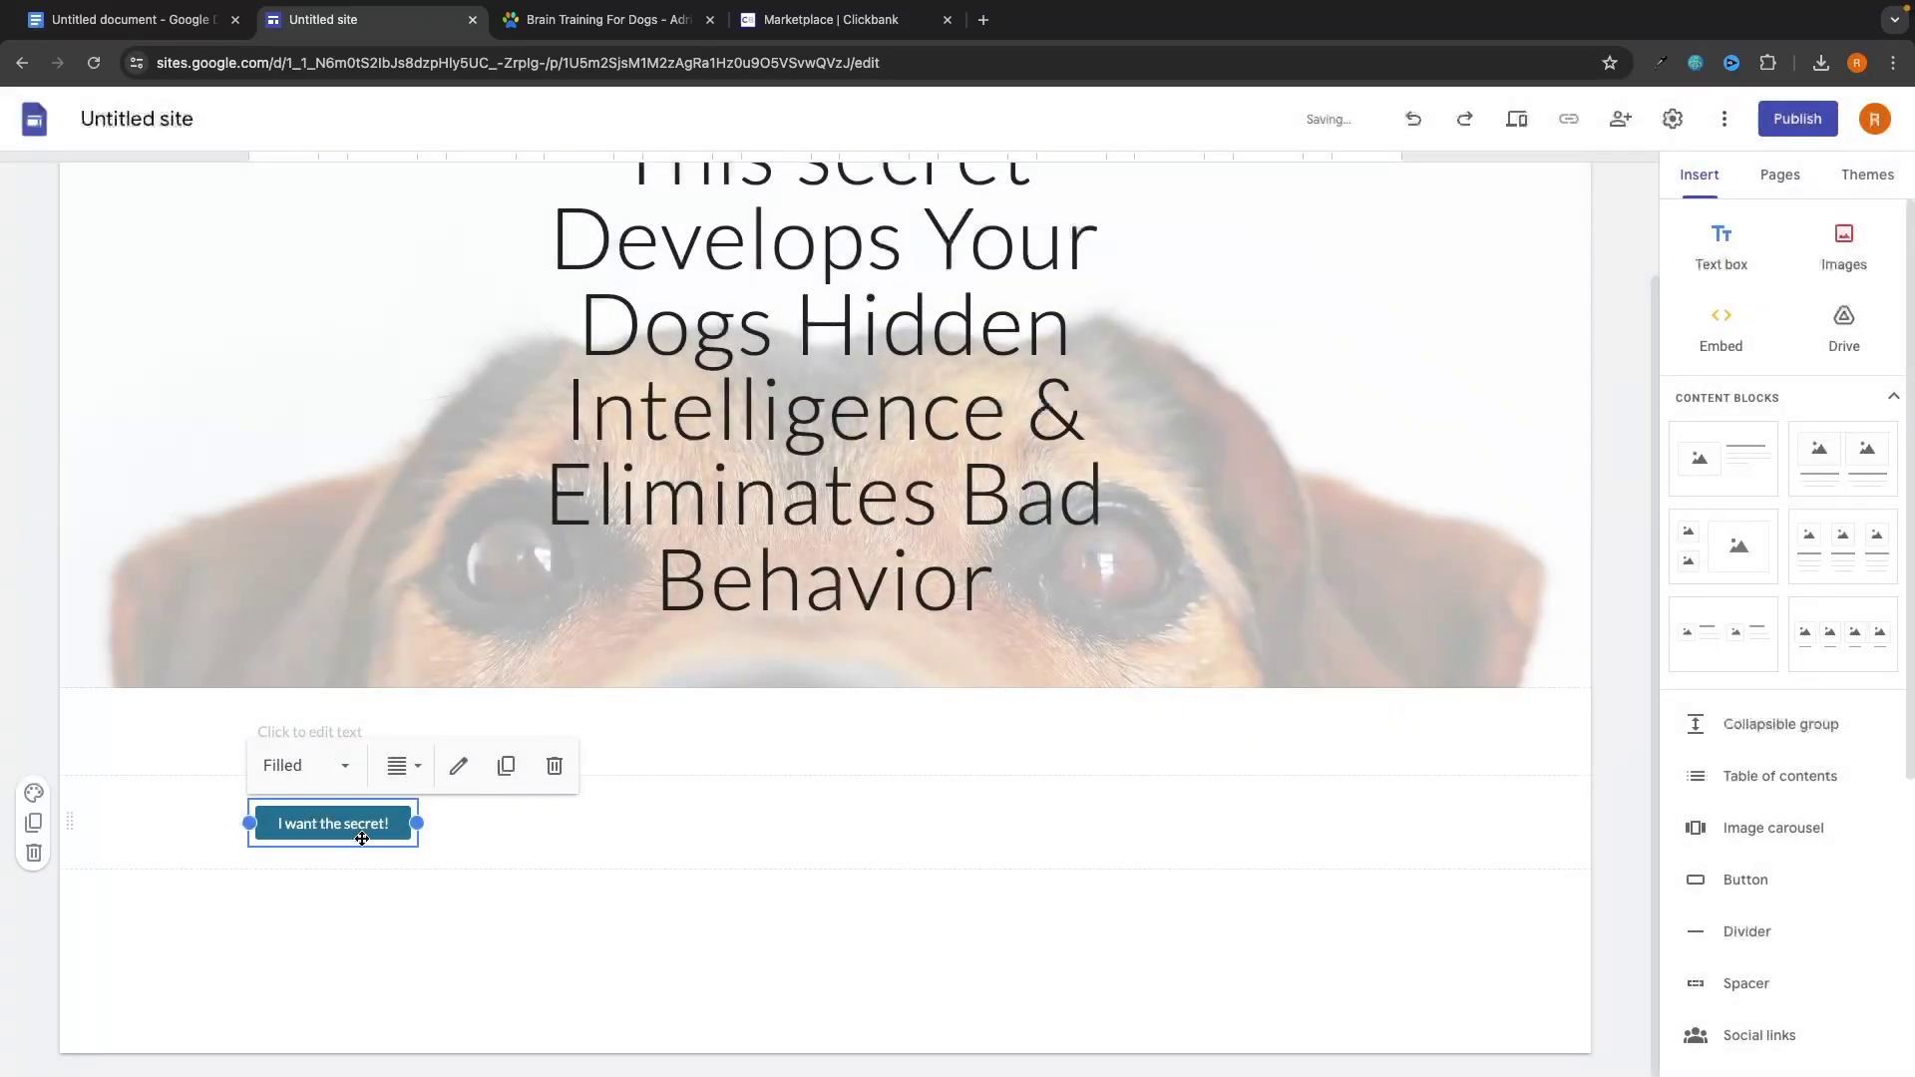
pyautogui.click(386, 905)
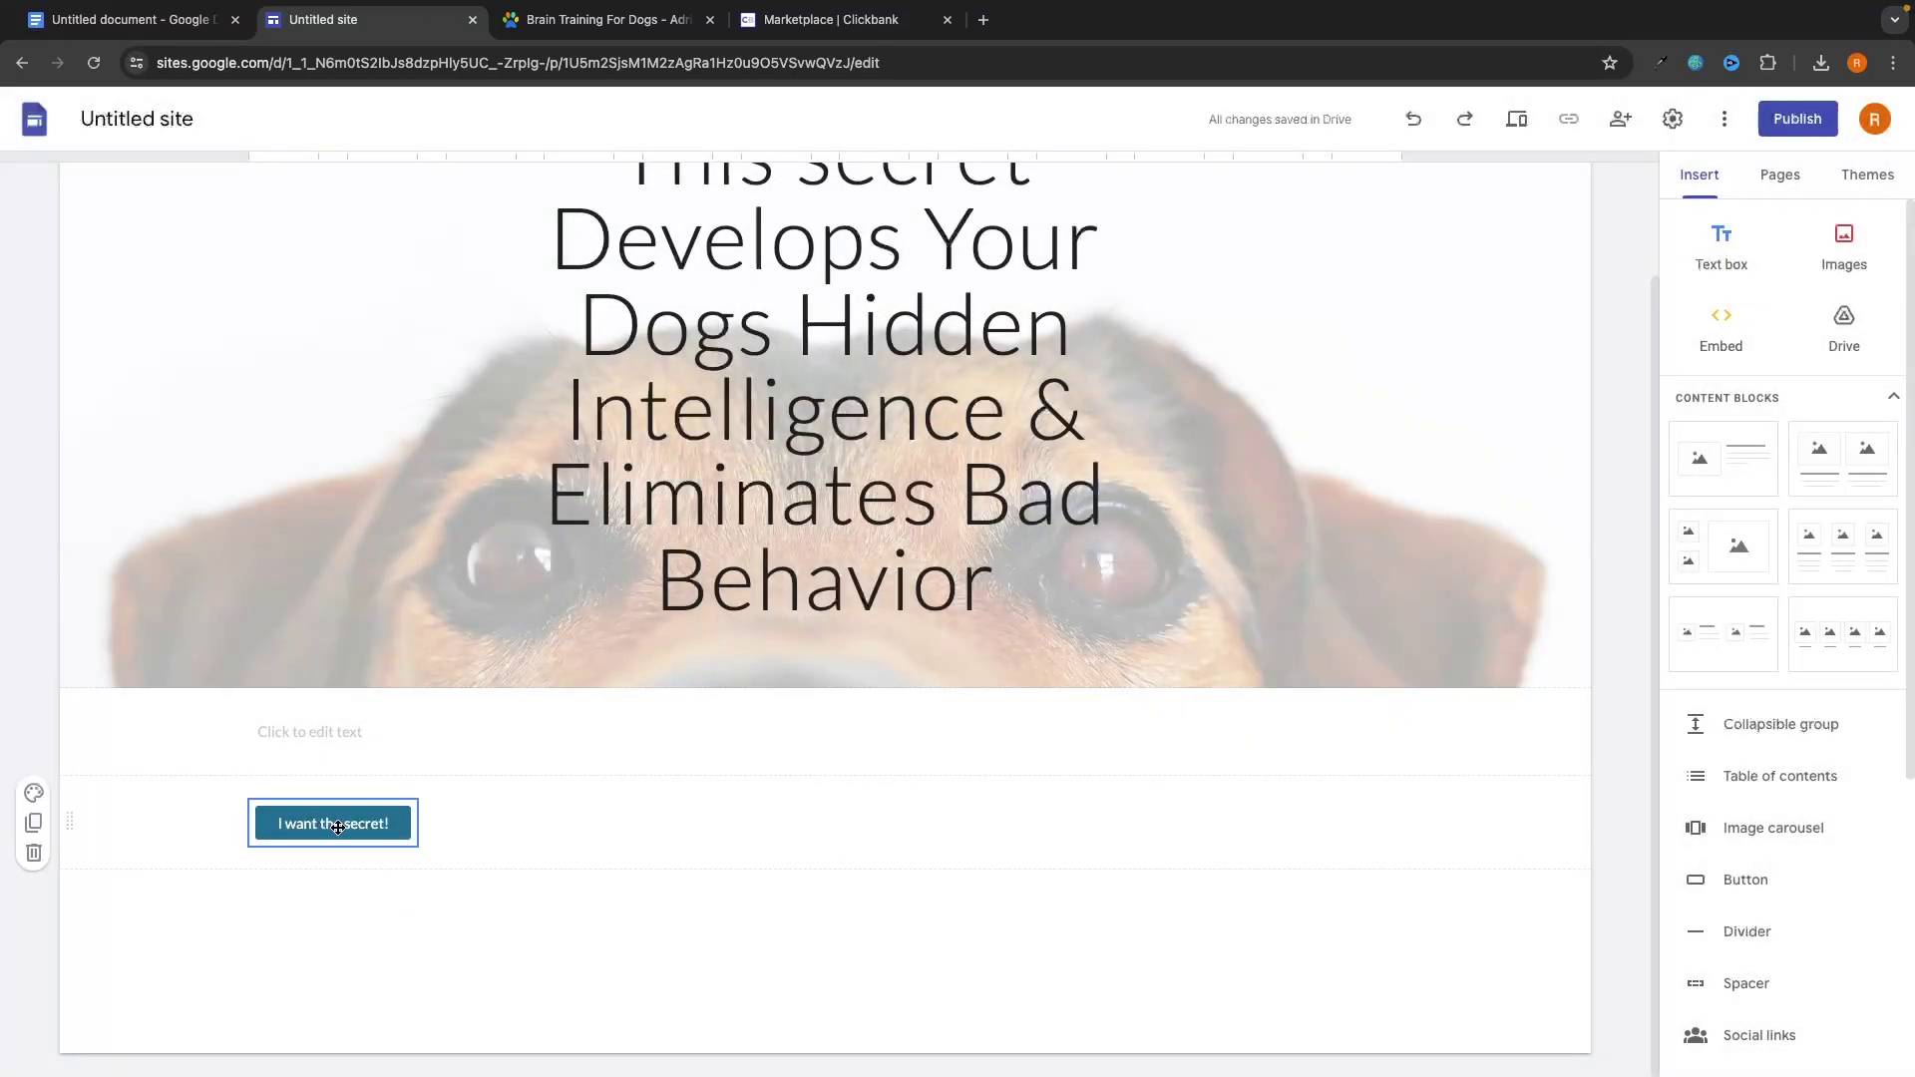
pyautogui.click(339, 734)
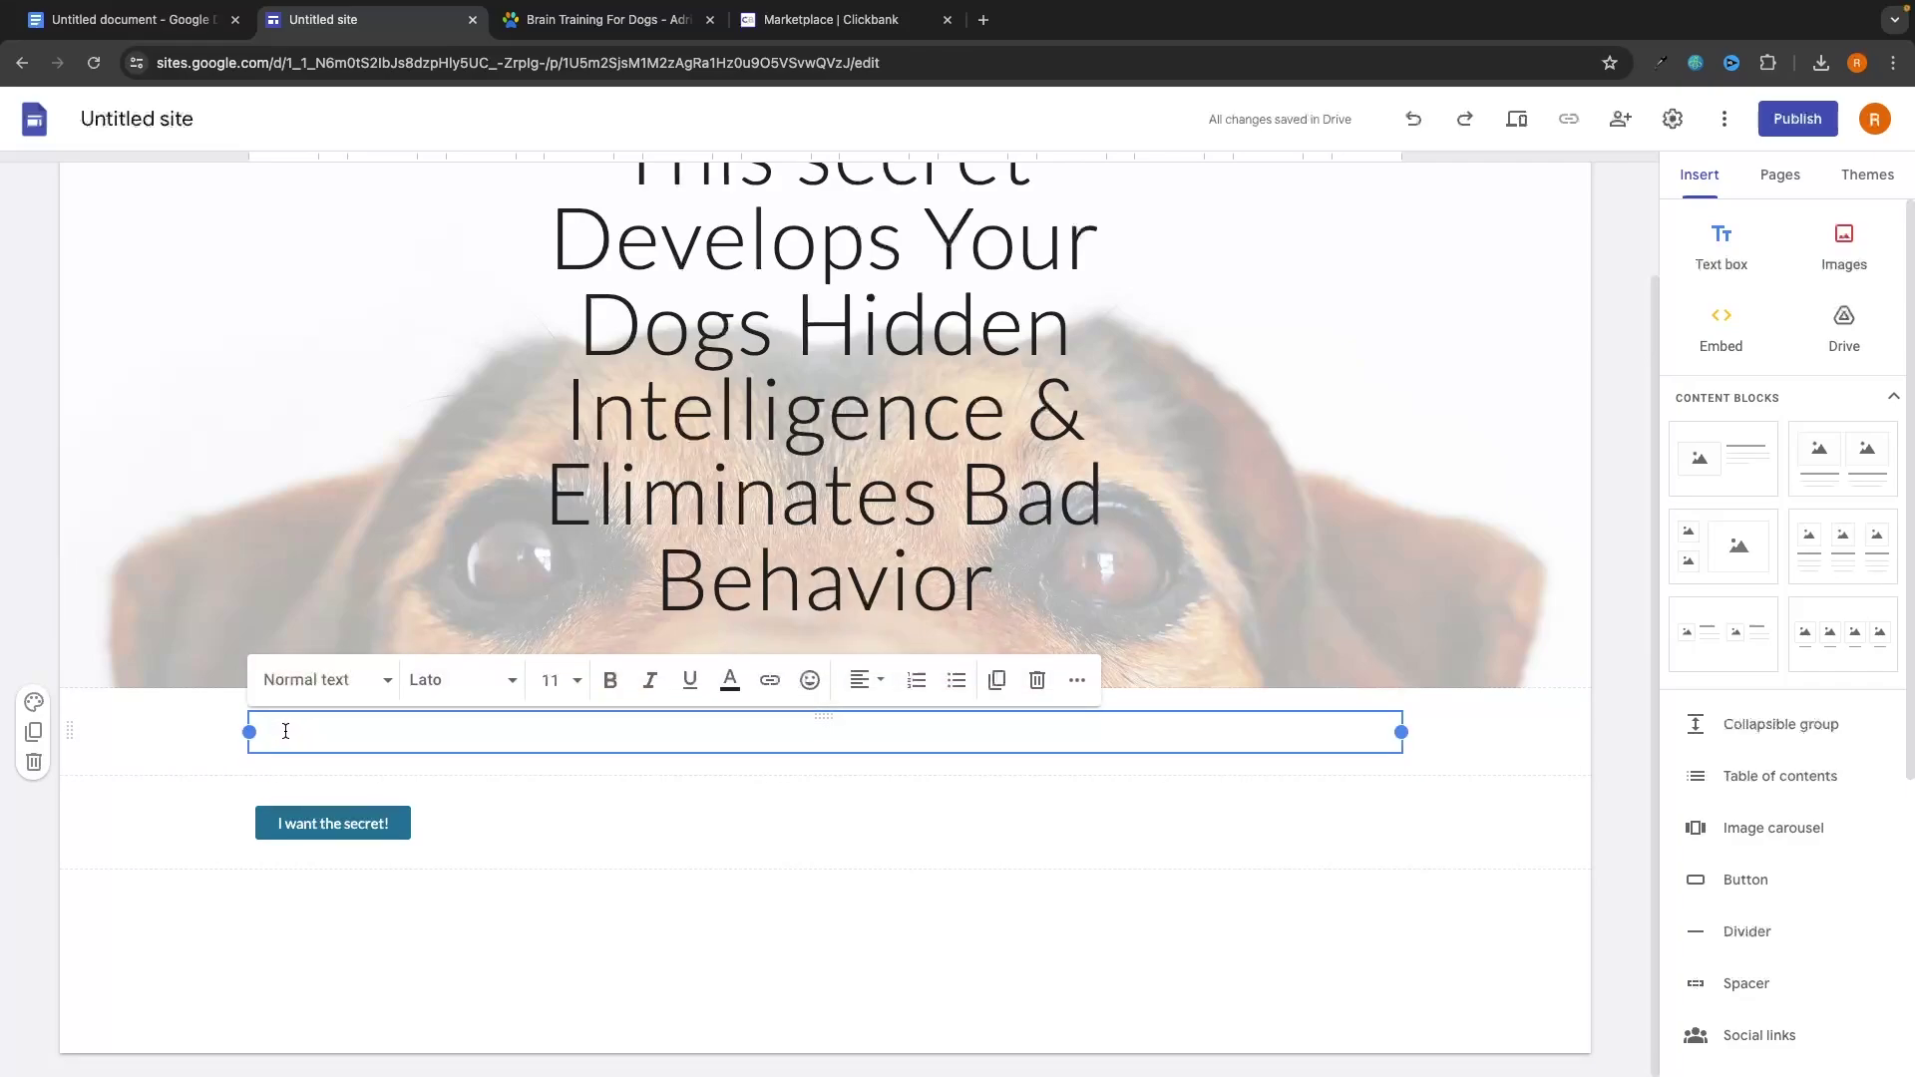
pyautogui.write('Enter your email using the bu')
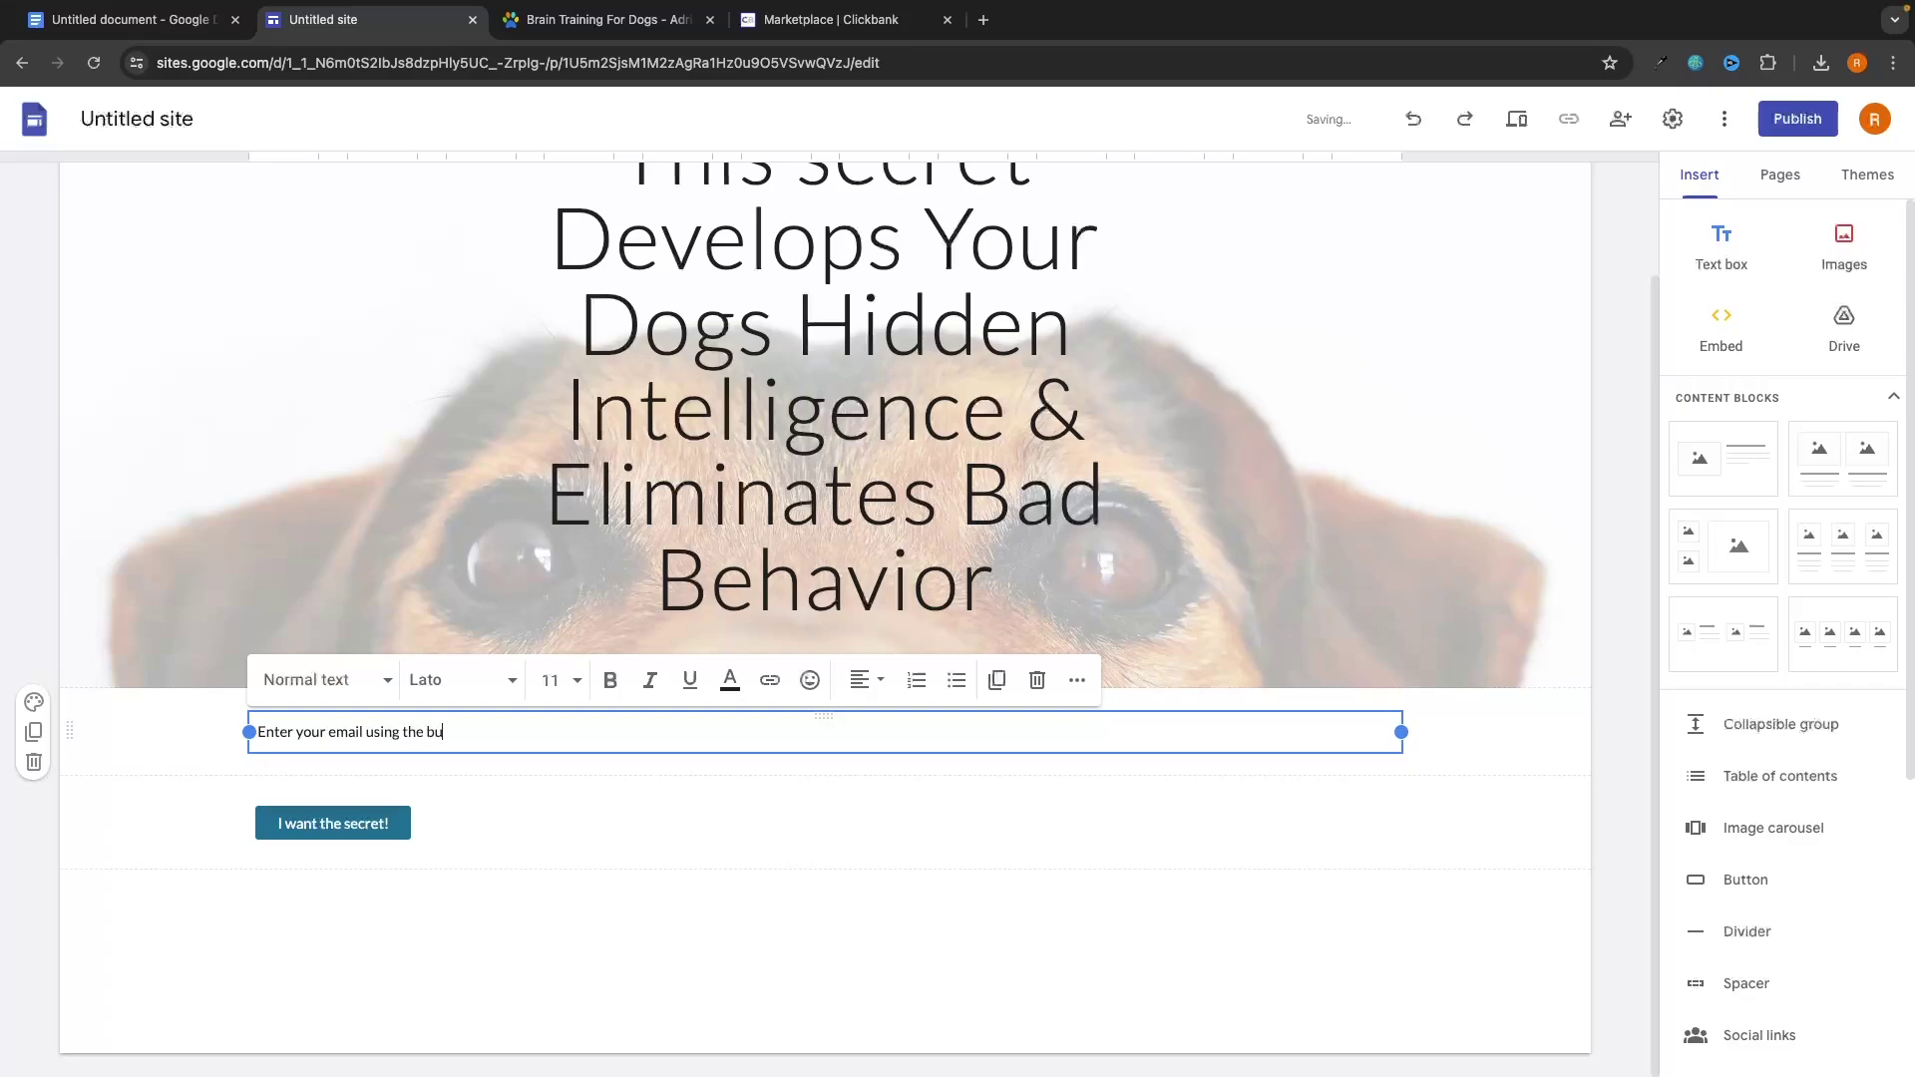
pyautogui.write('tton below to get access to the secret')
pyautogui.click(535, 901)
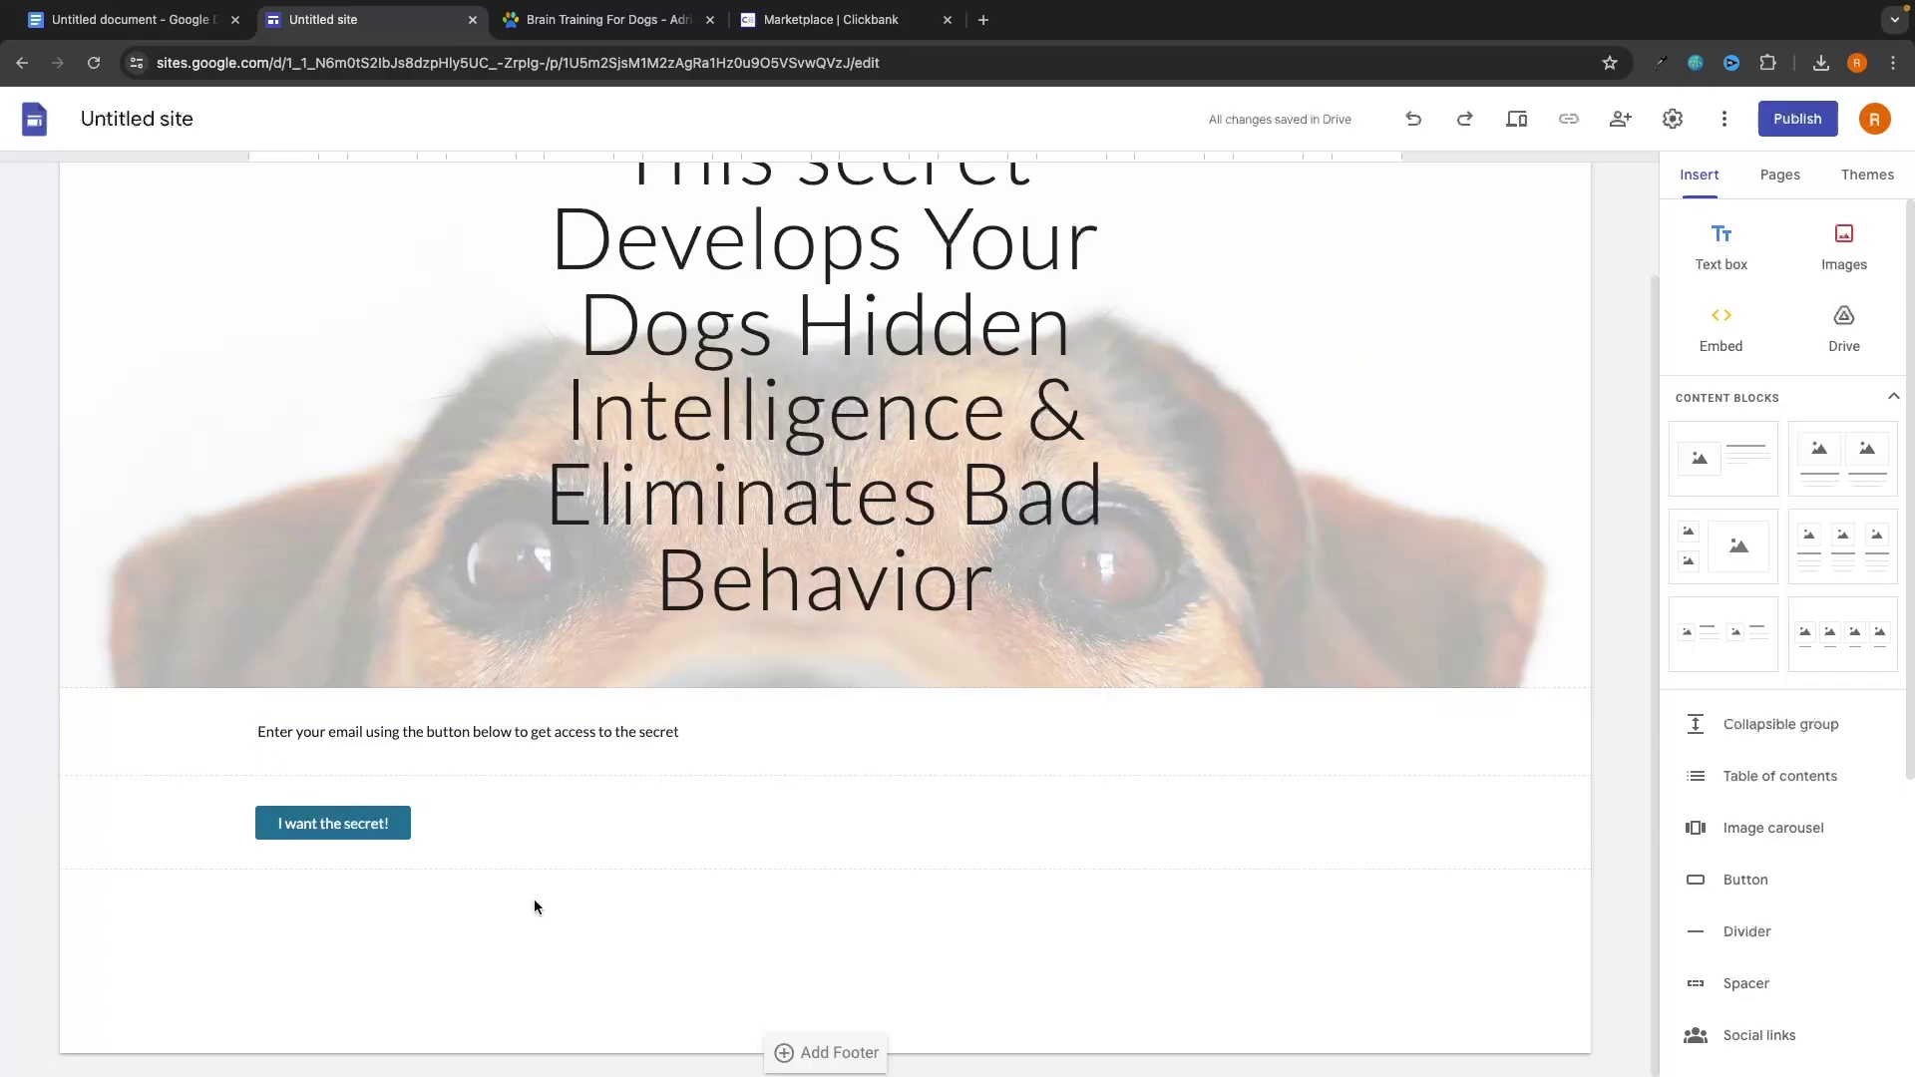
pyautogui.scroll(2, 593, 864)
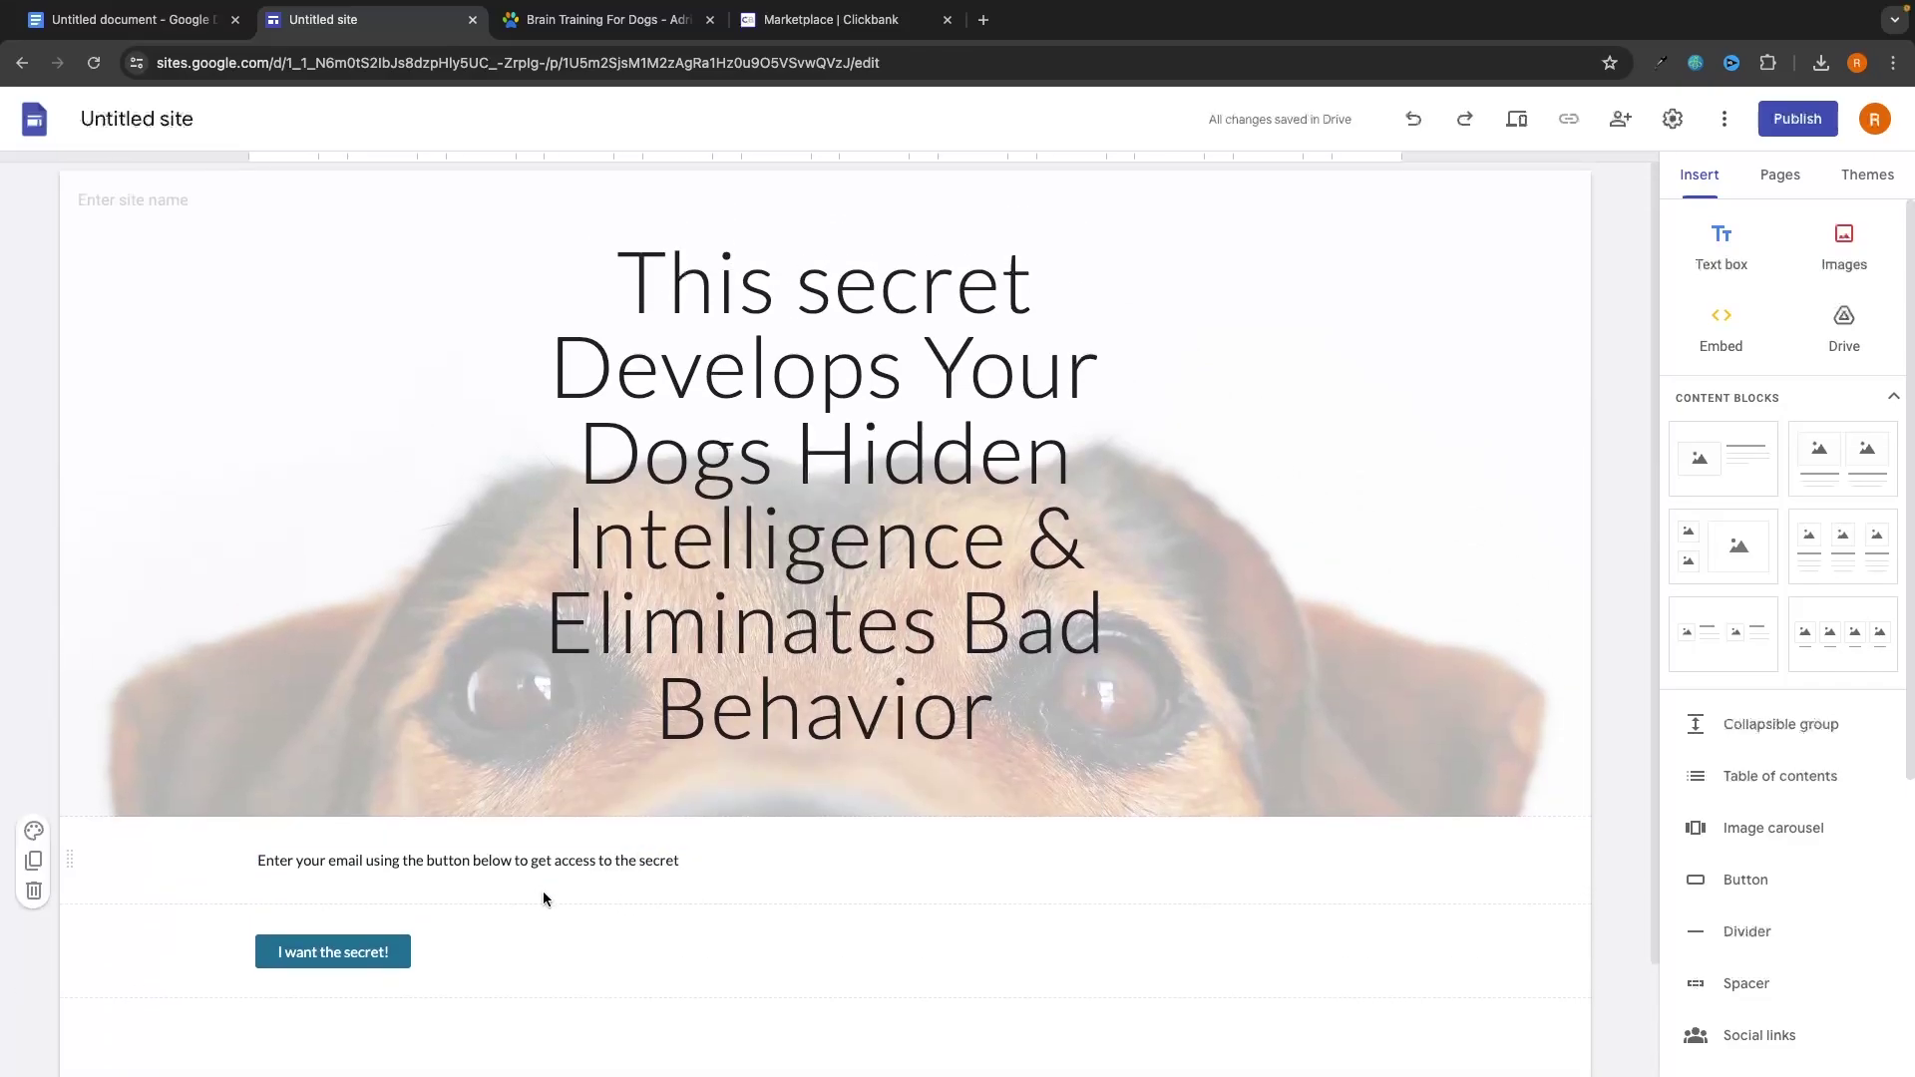
# Move the button directly under the email prompt and make the prompt centred at size 24.
pyautogui.moveTo(314, 949); pyautogui.dragTo(439, 893)
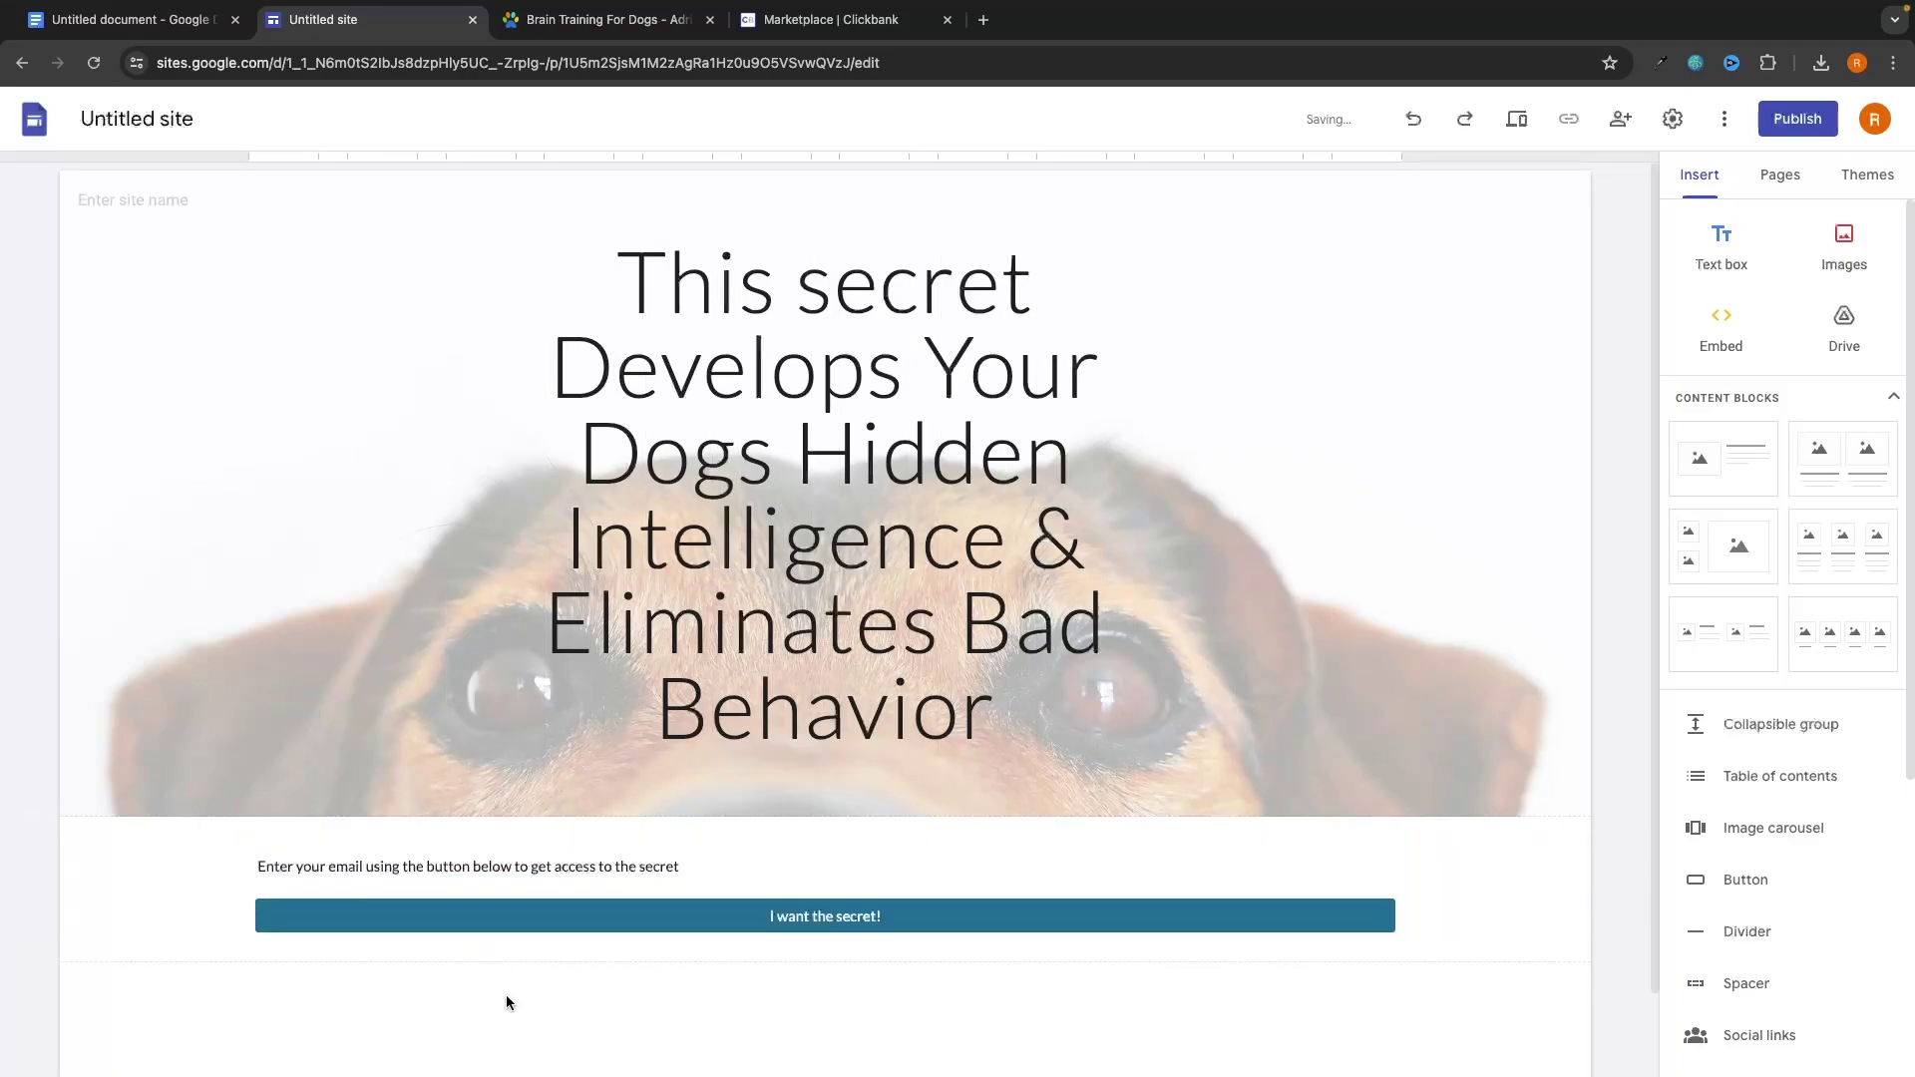
pyautogui.tripleClick(619, 866)
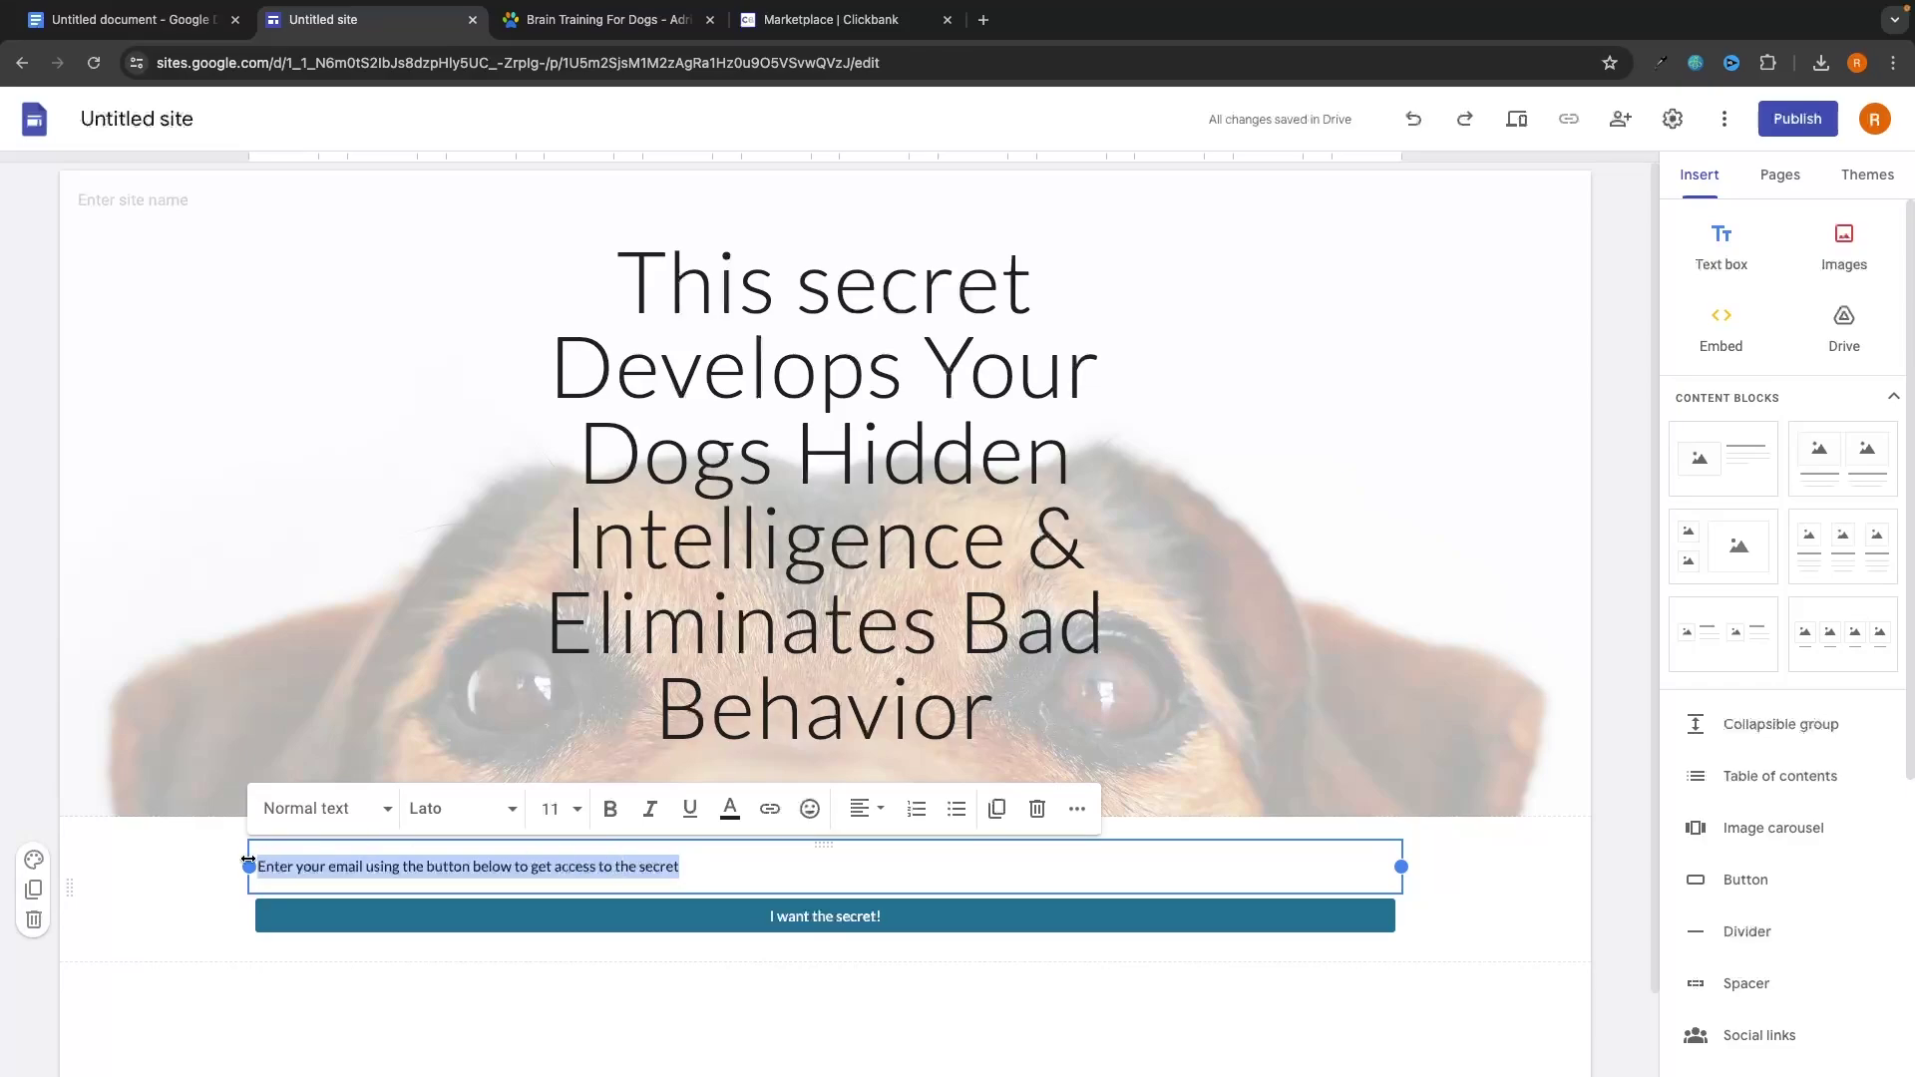
pyautogui.click(555, 808)
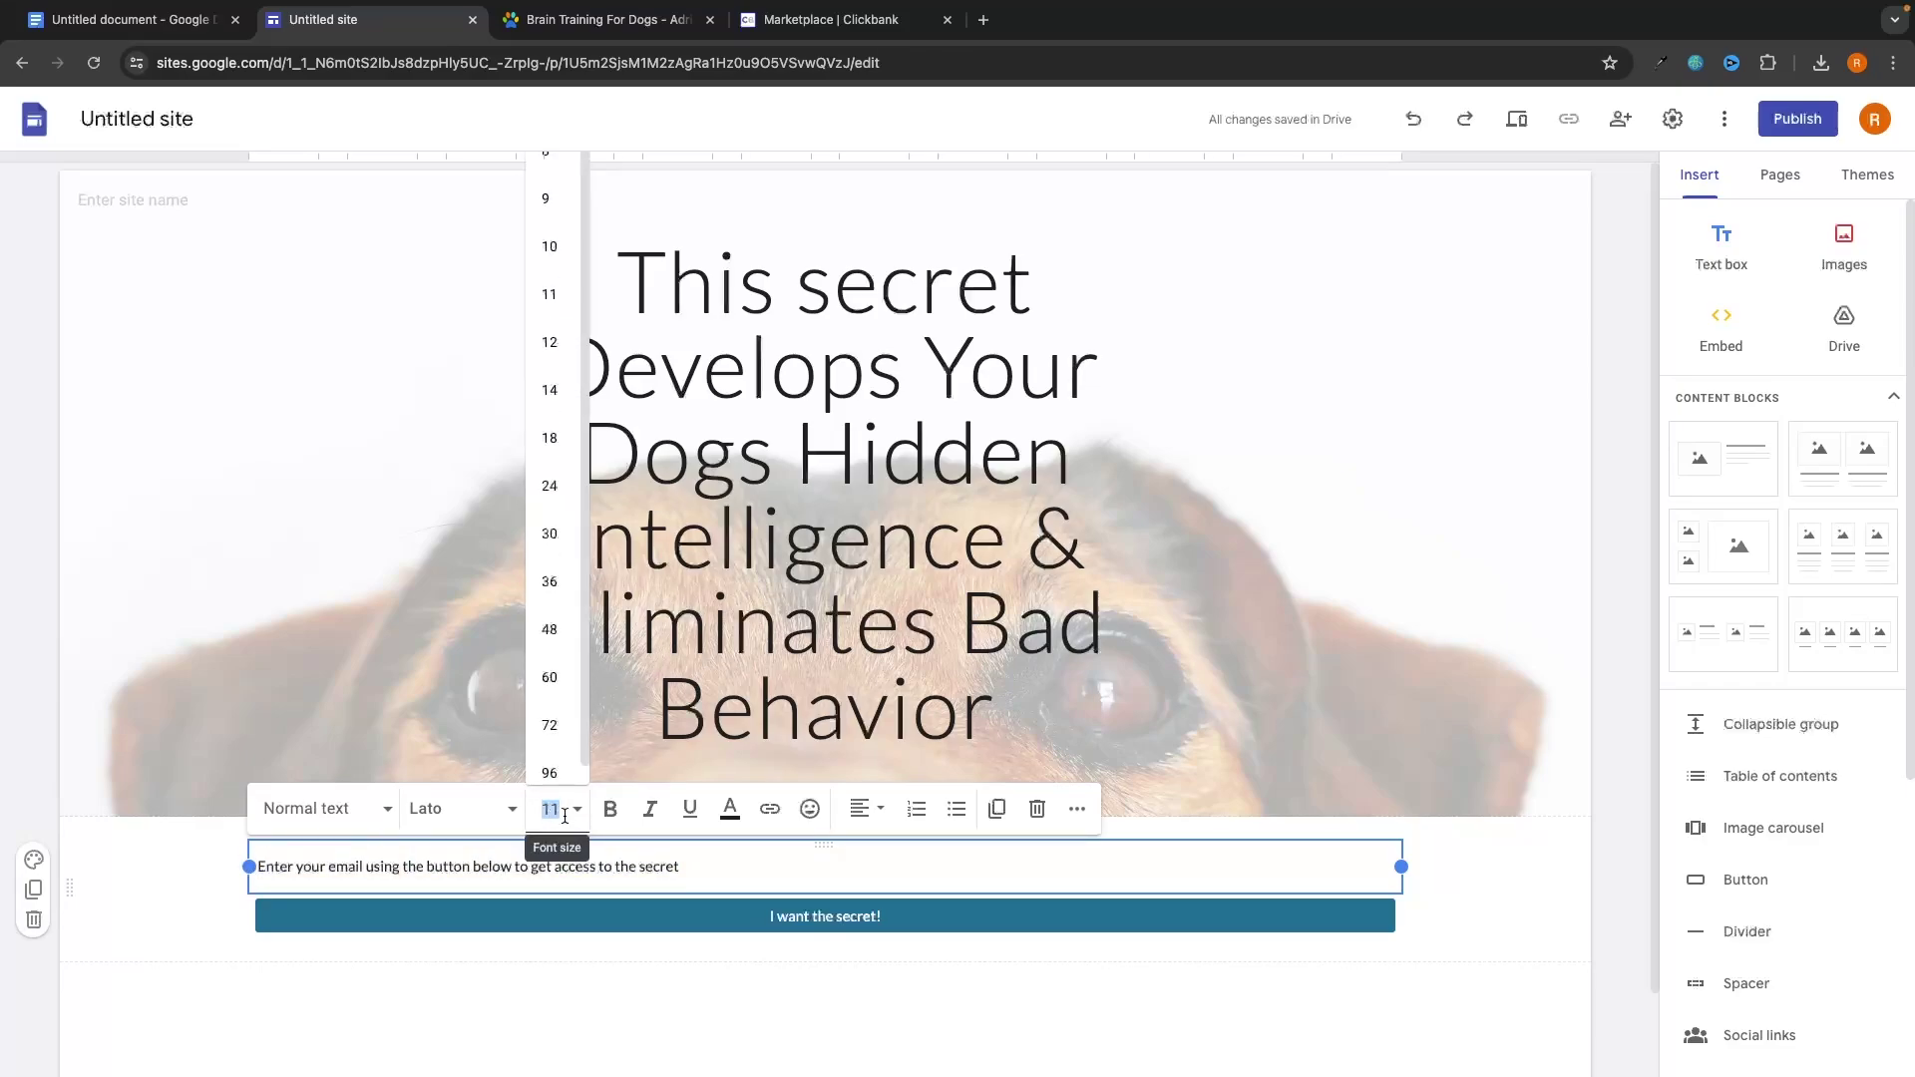
pyautogui.click(553, 479)
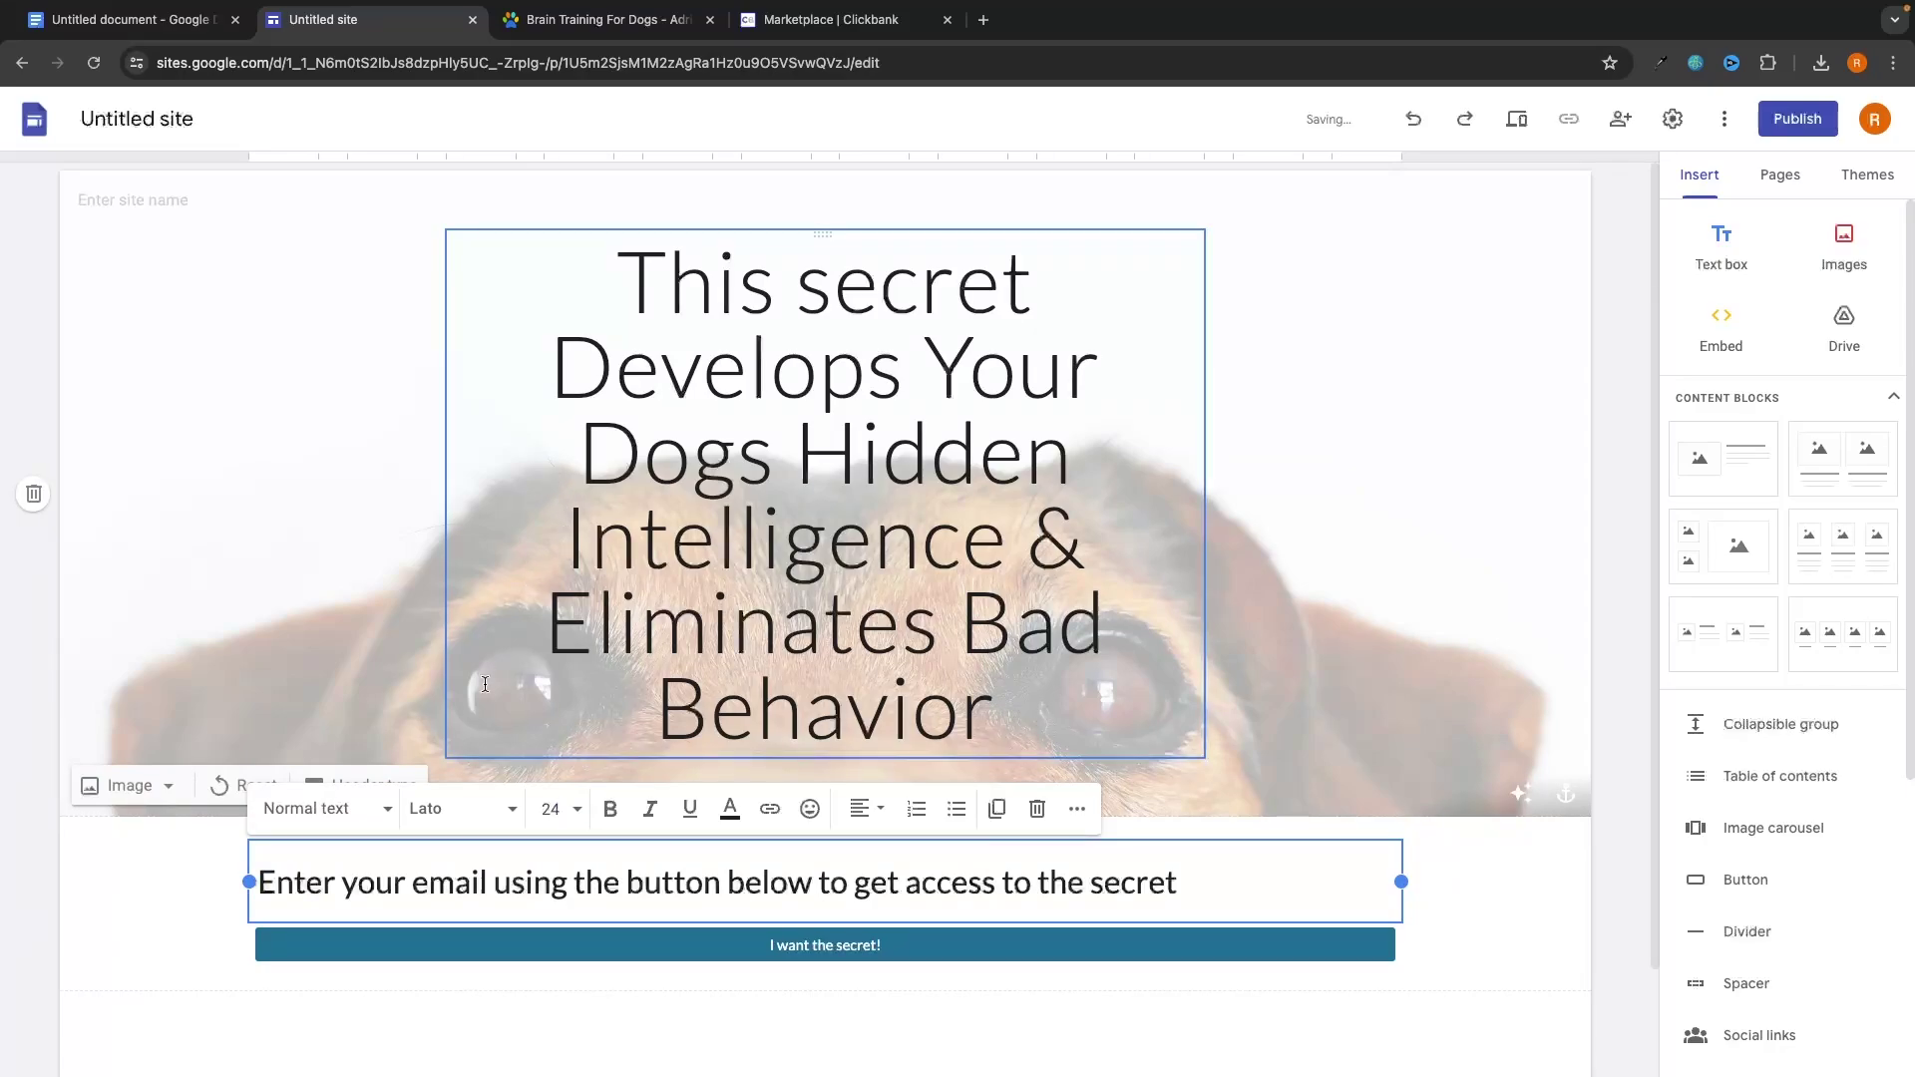
pyautogui.click(858, 820)
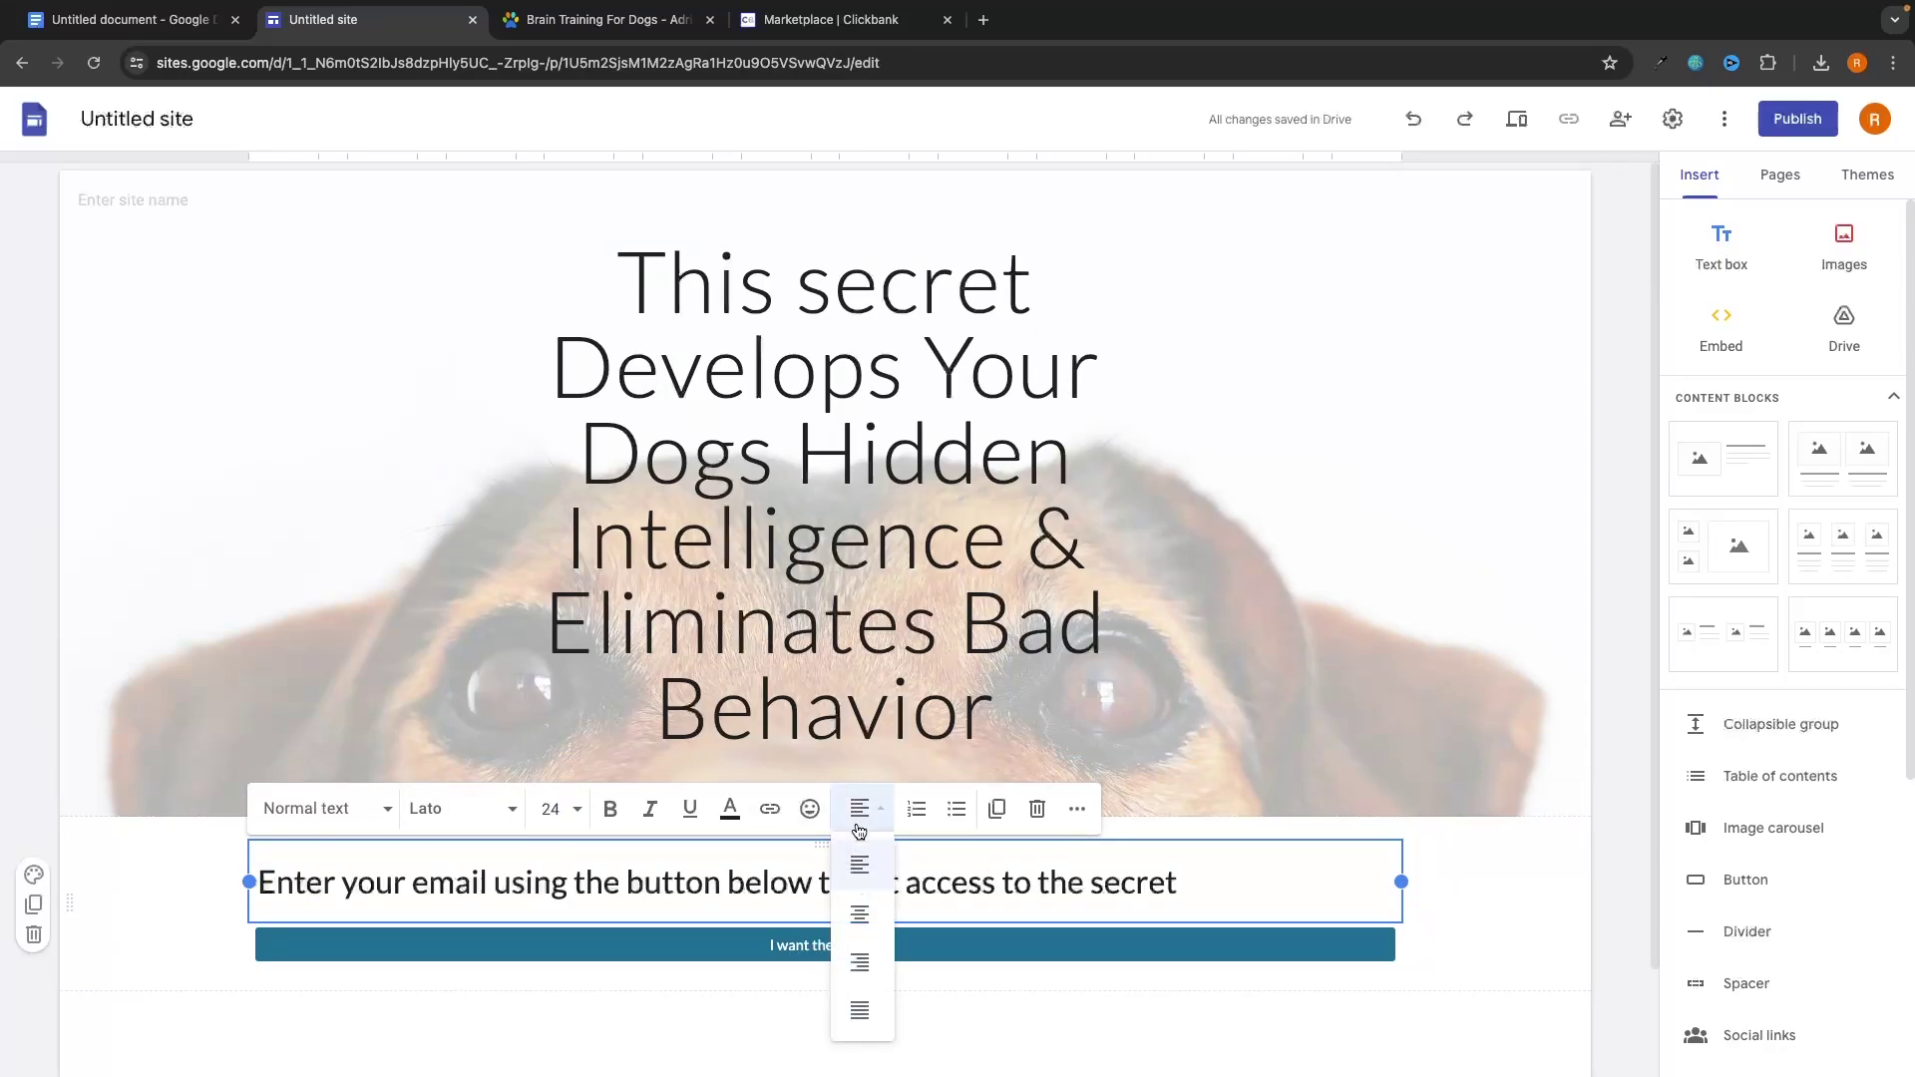
pyautogui.click(860, 915)
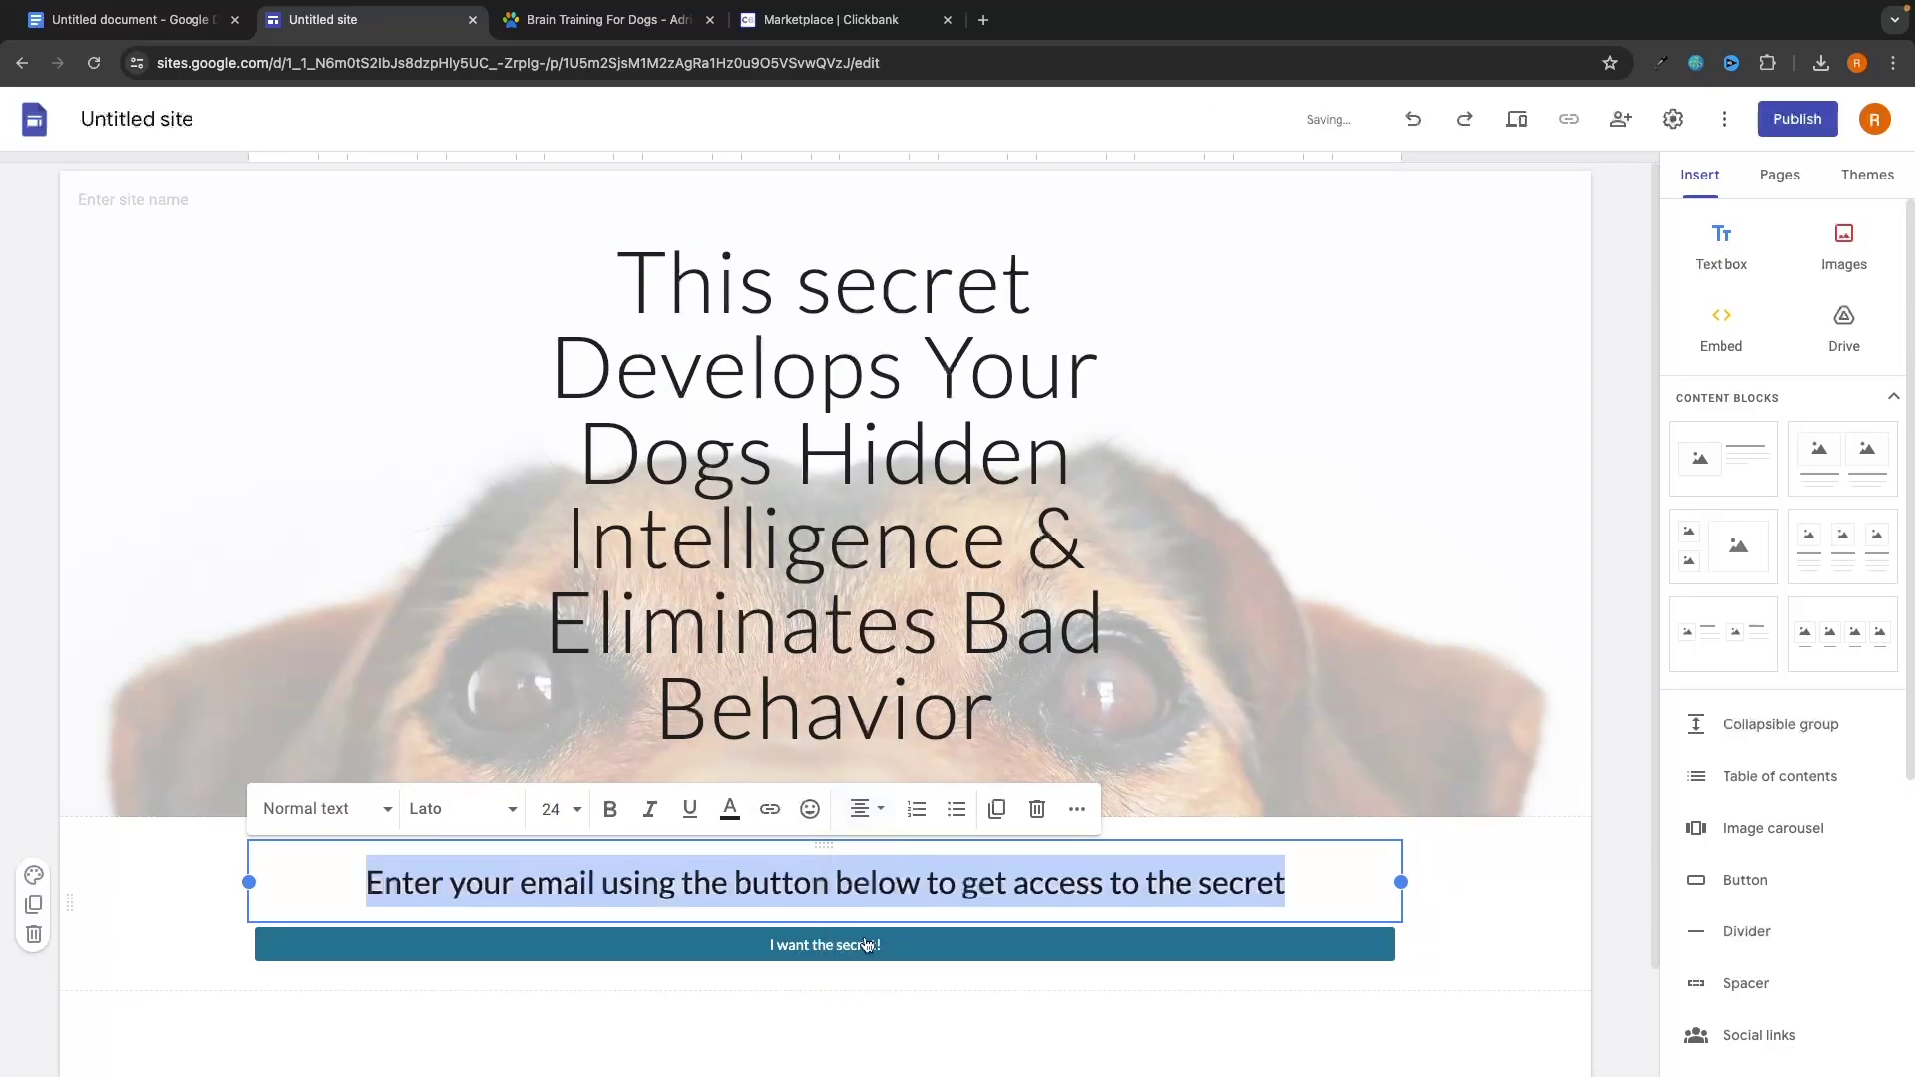
pyautogui.click(876, 1006)
# Review the button's name and link settings, then close them without changes.
pyautogui.click(790, 945)
pyautogui.doubleClick(790, 945)
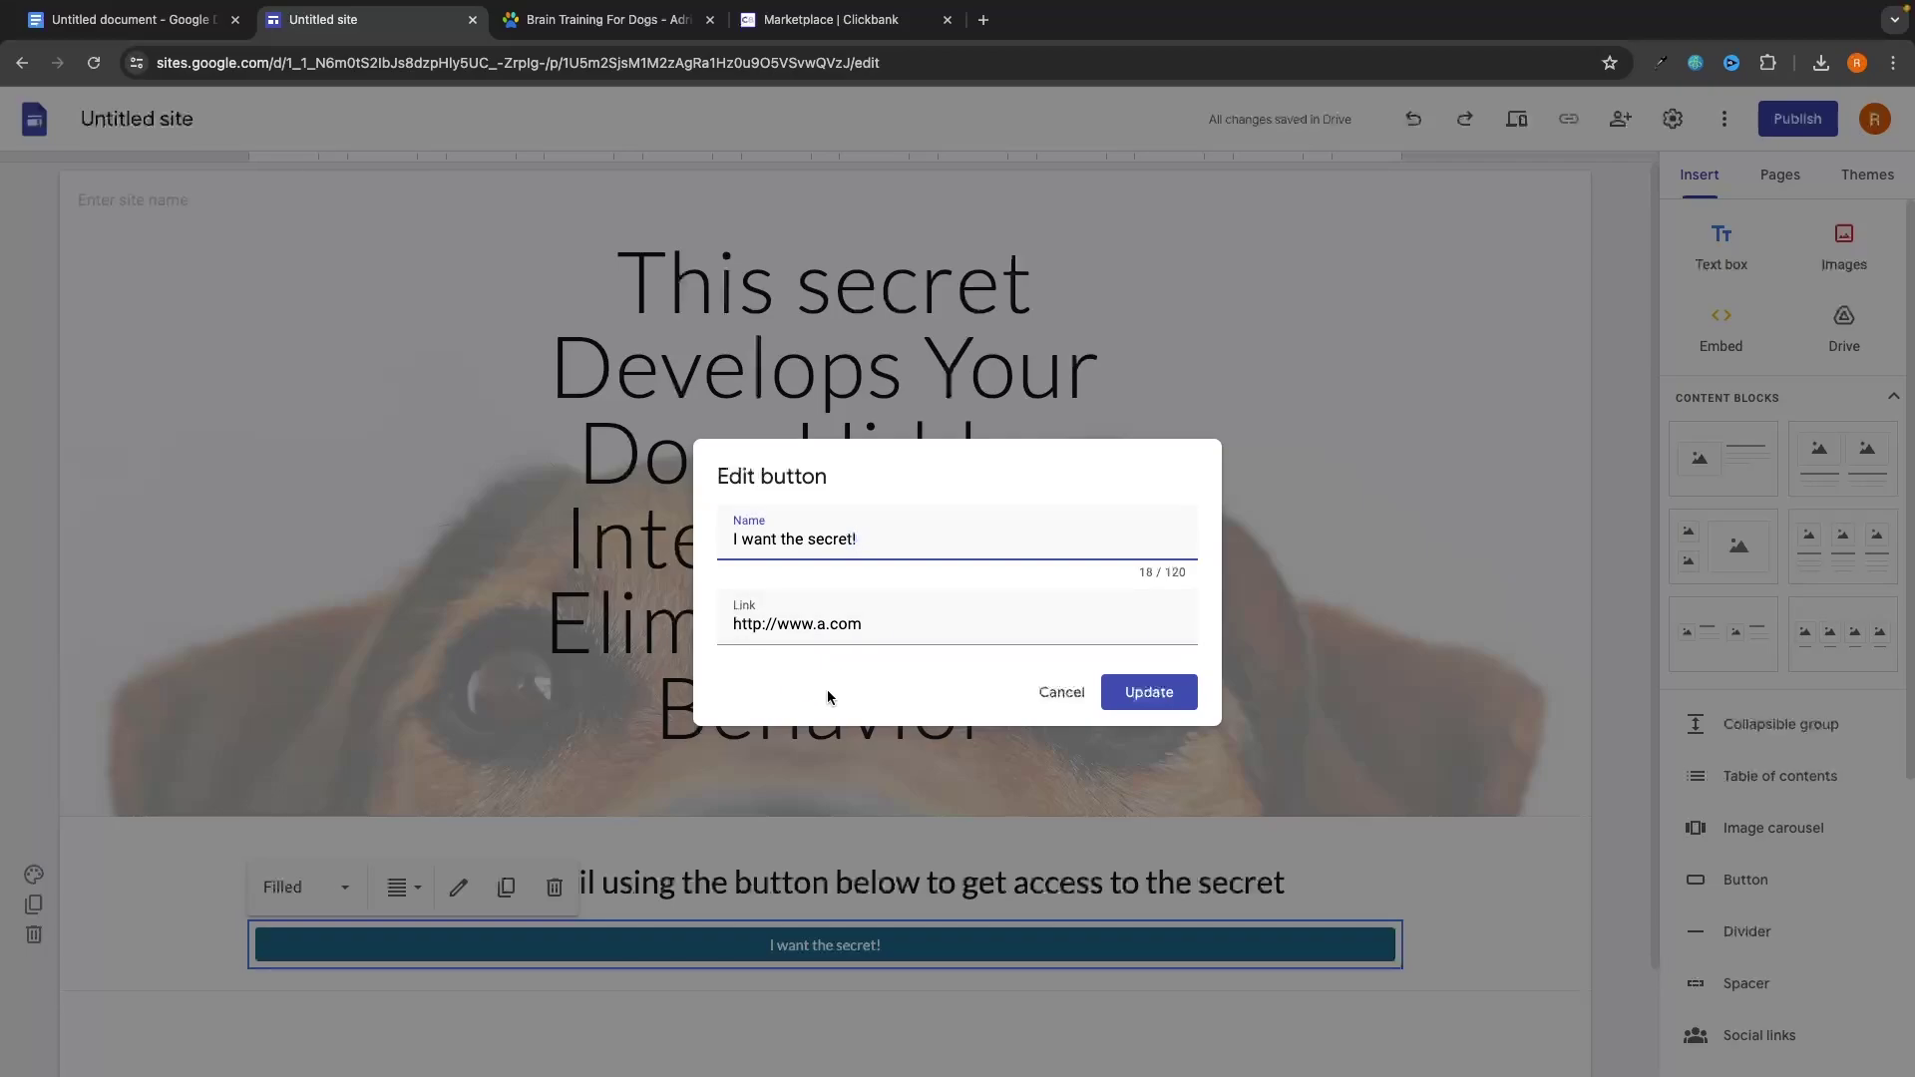
pyautogui.click(1043, 698)
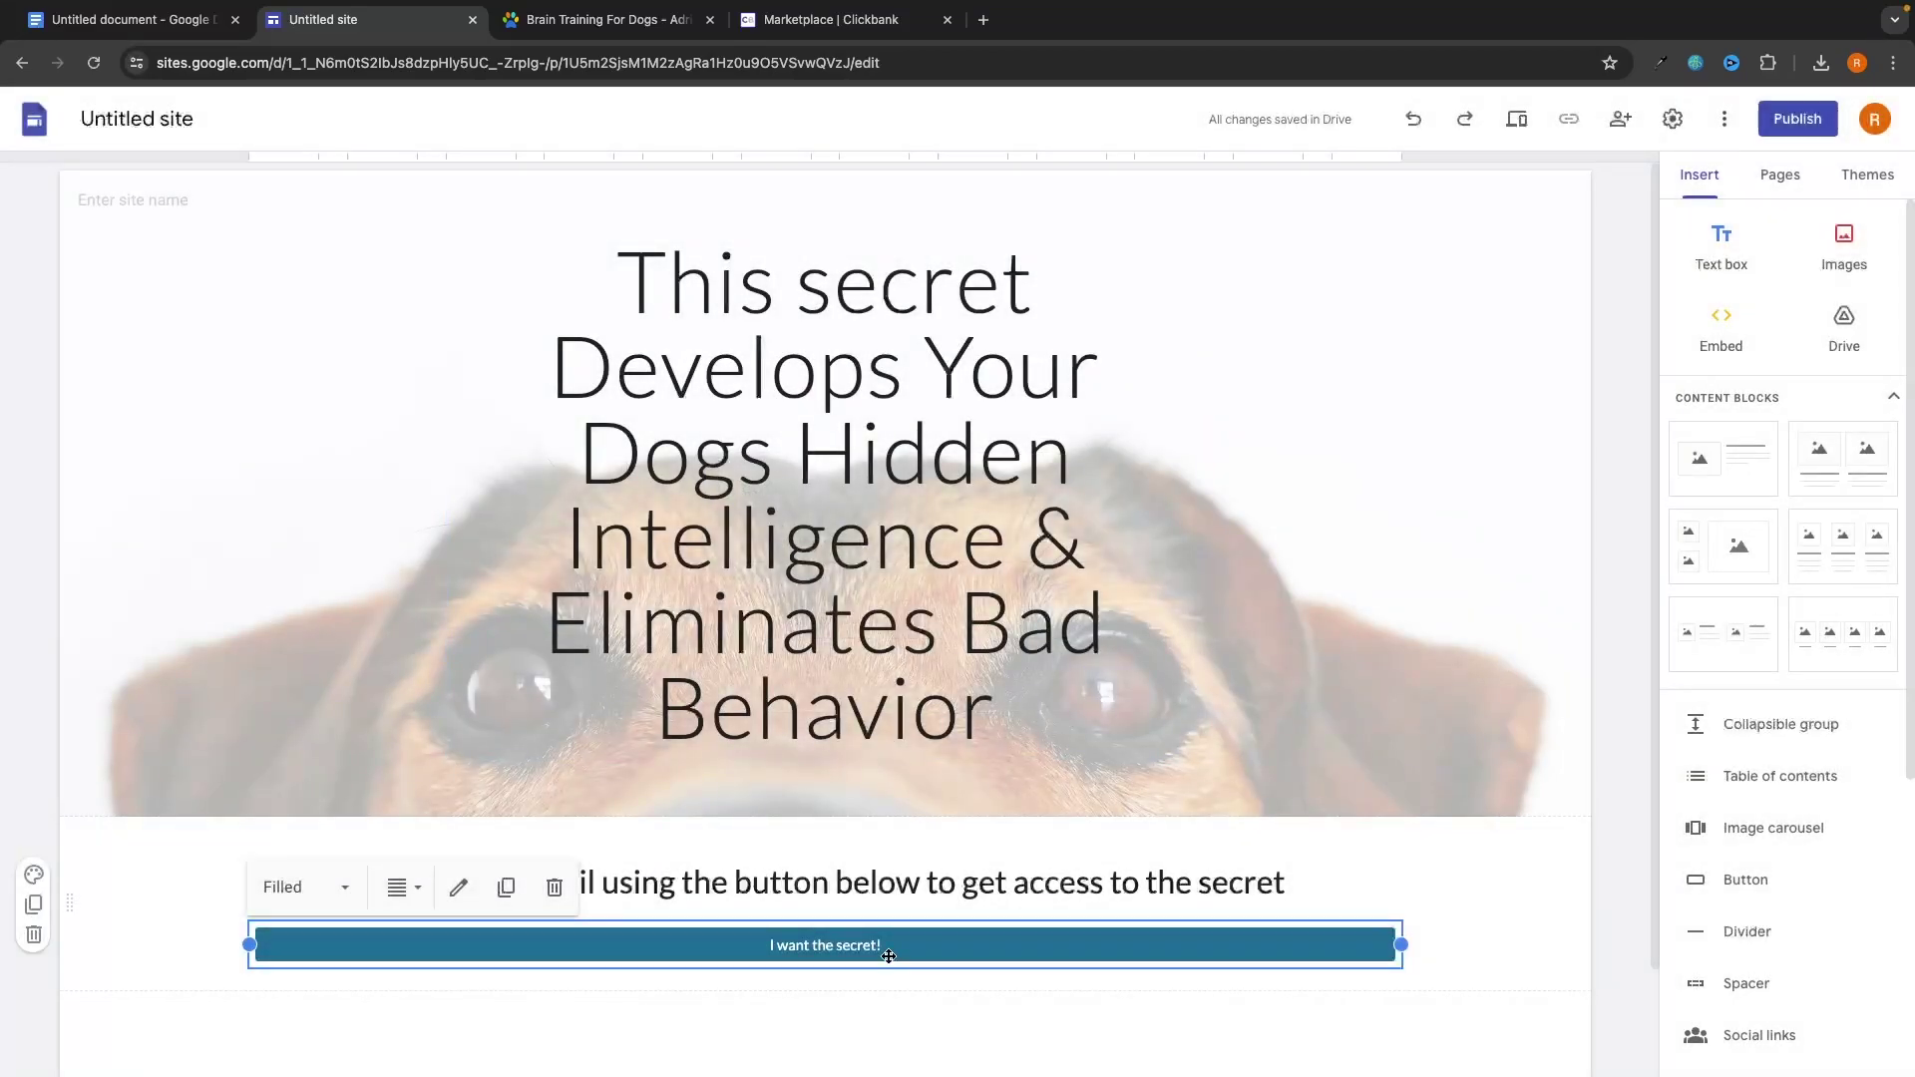
# Search 'google forms' in a new tab and go to the Google Forms home page.
pyautogui.hotkey('ctrl', 't')
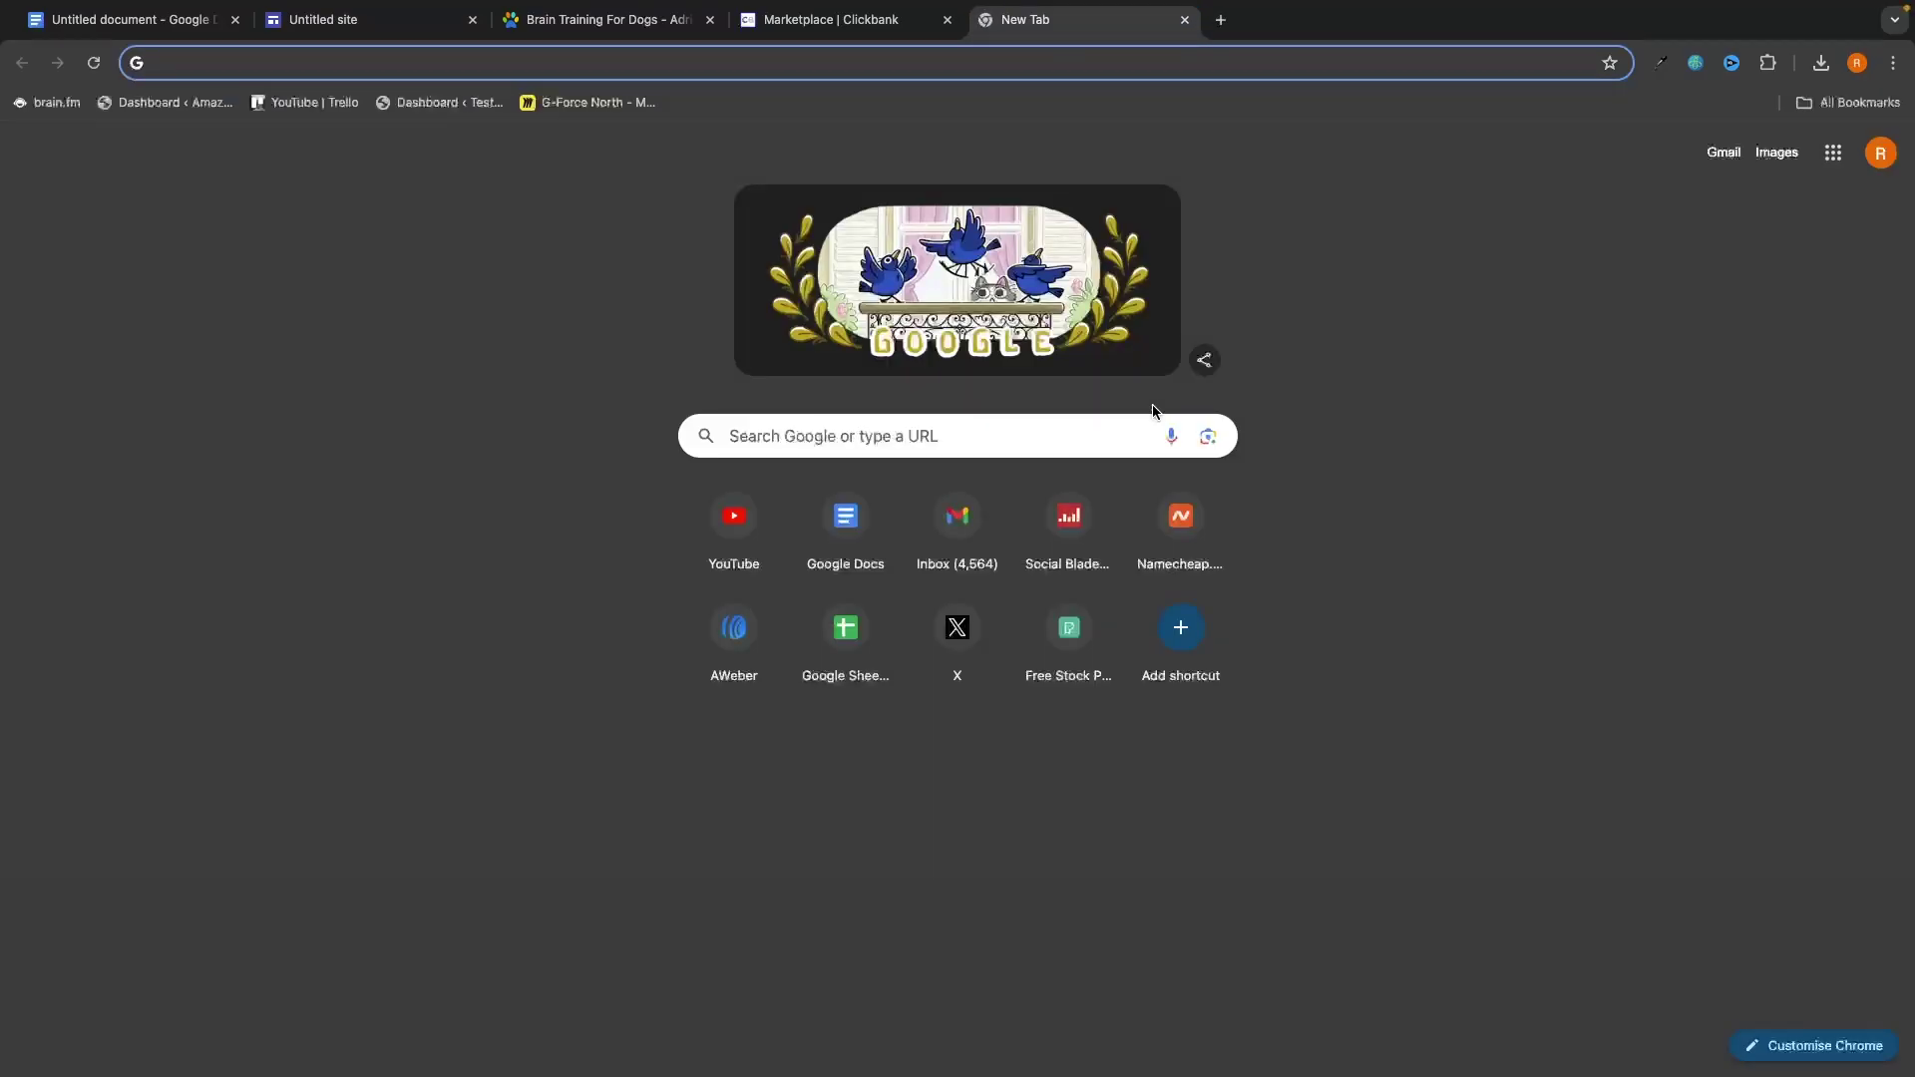
pyautogui.write('google f')
pyautogui.press('Return')
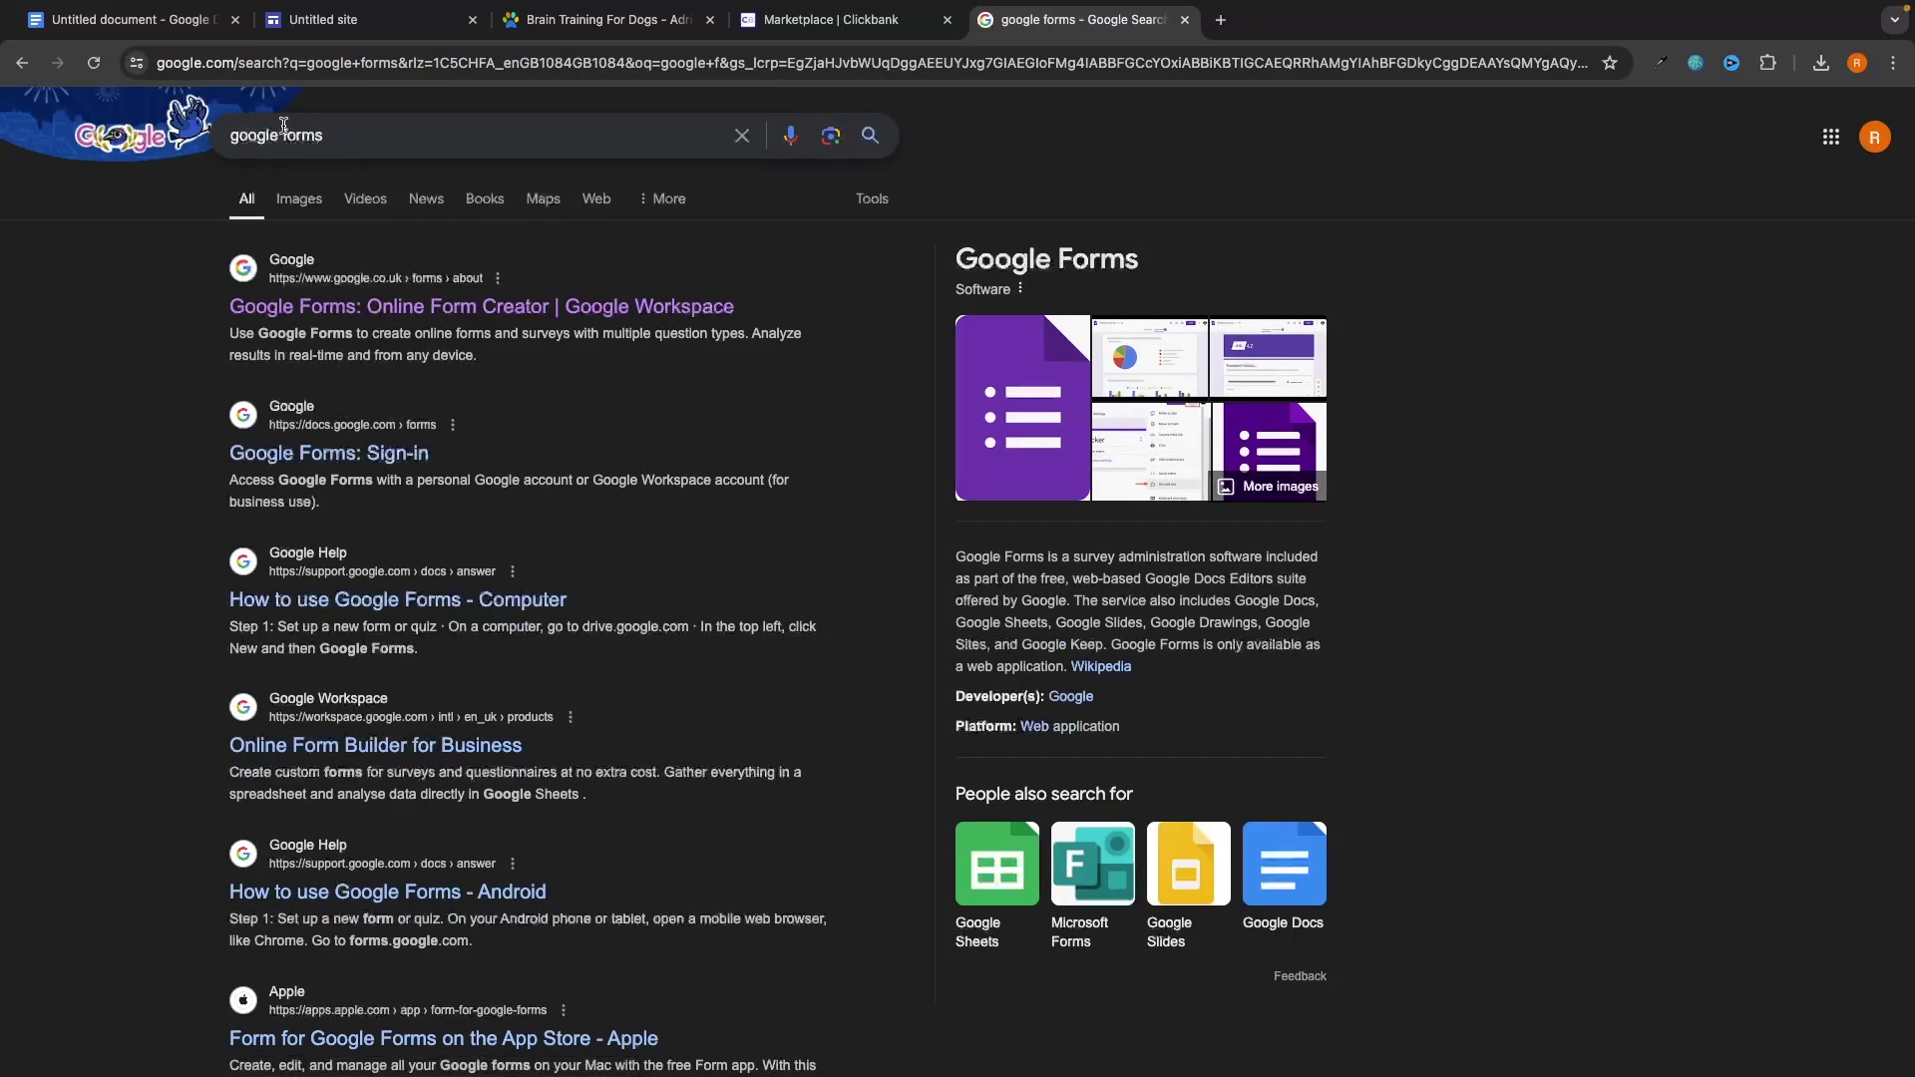
pyautogui.click(411, 305)
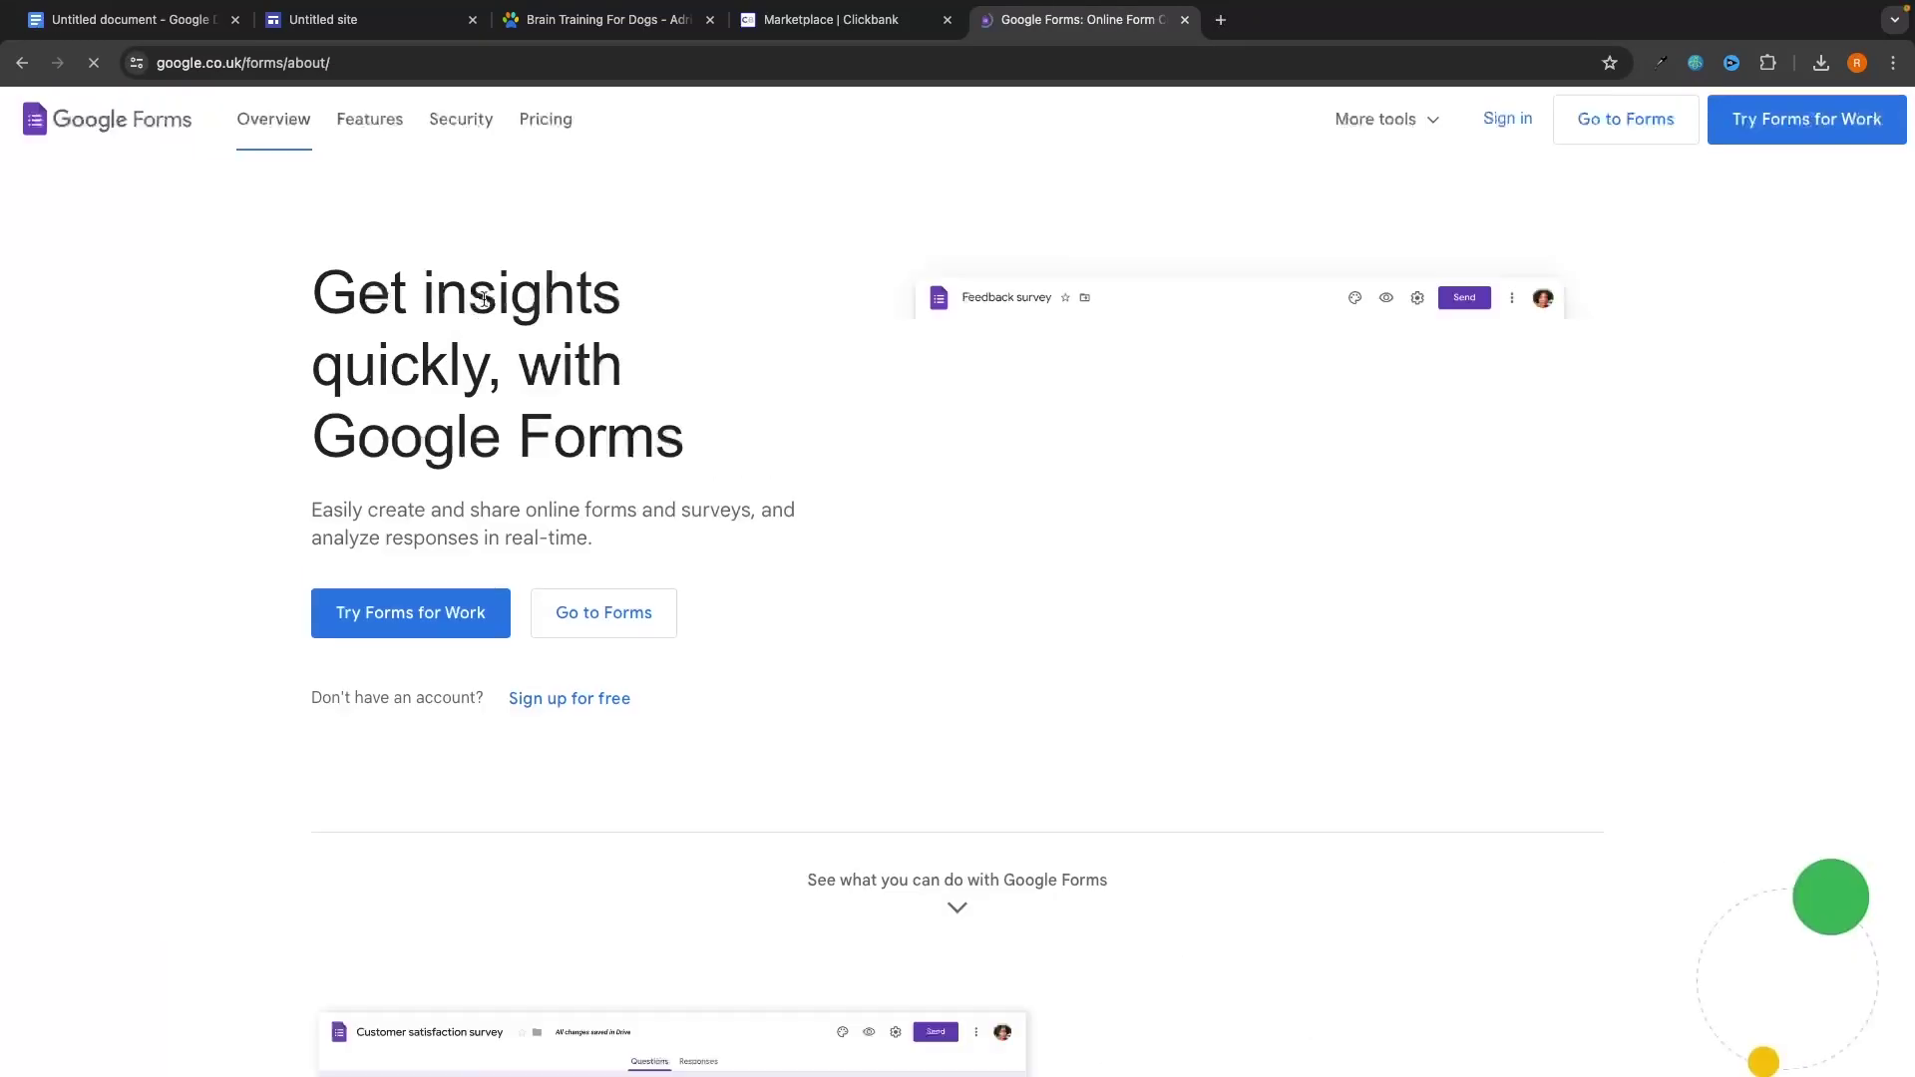
pyautogui.click(556, 607)
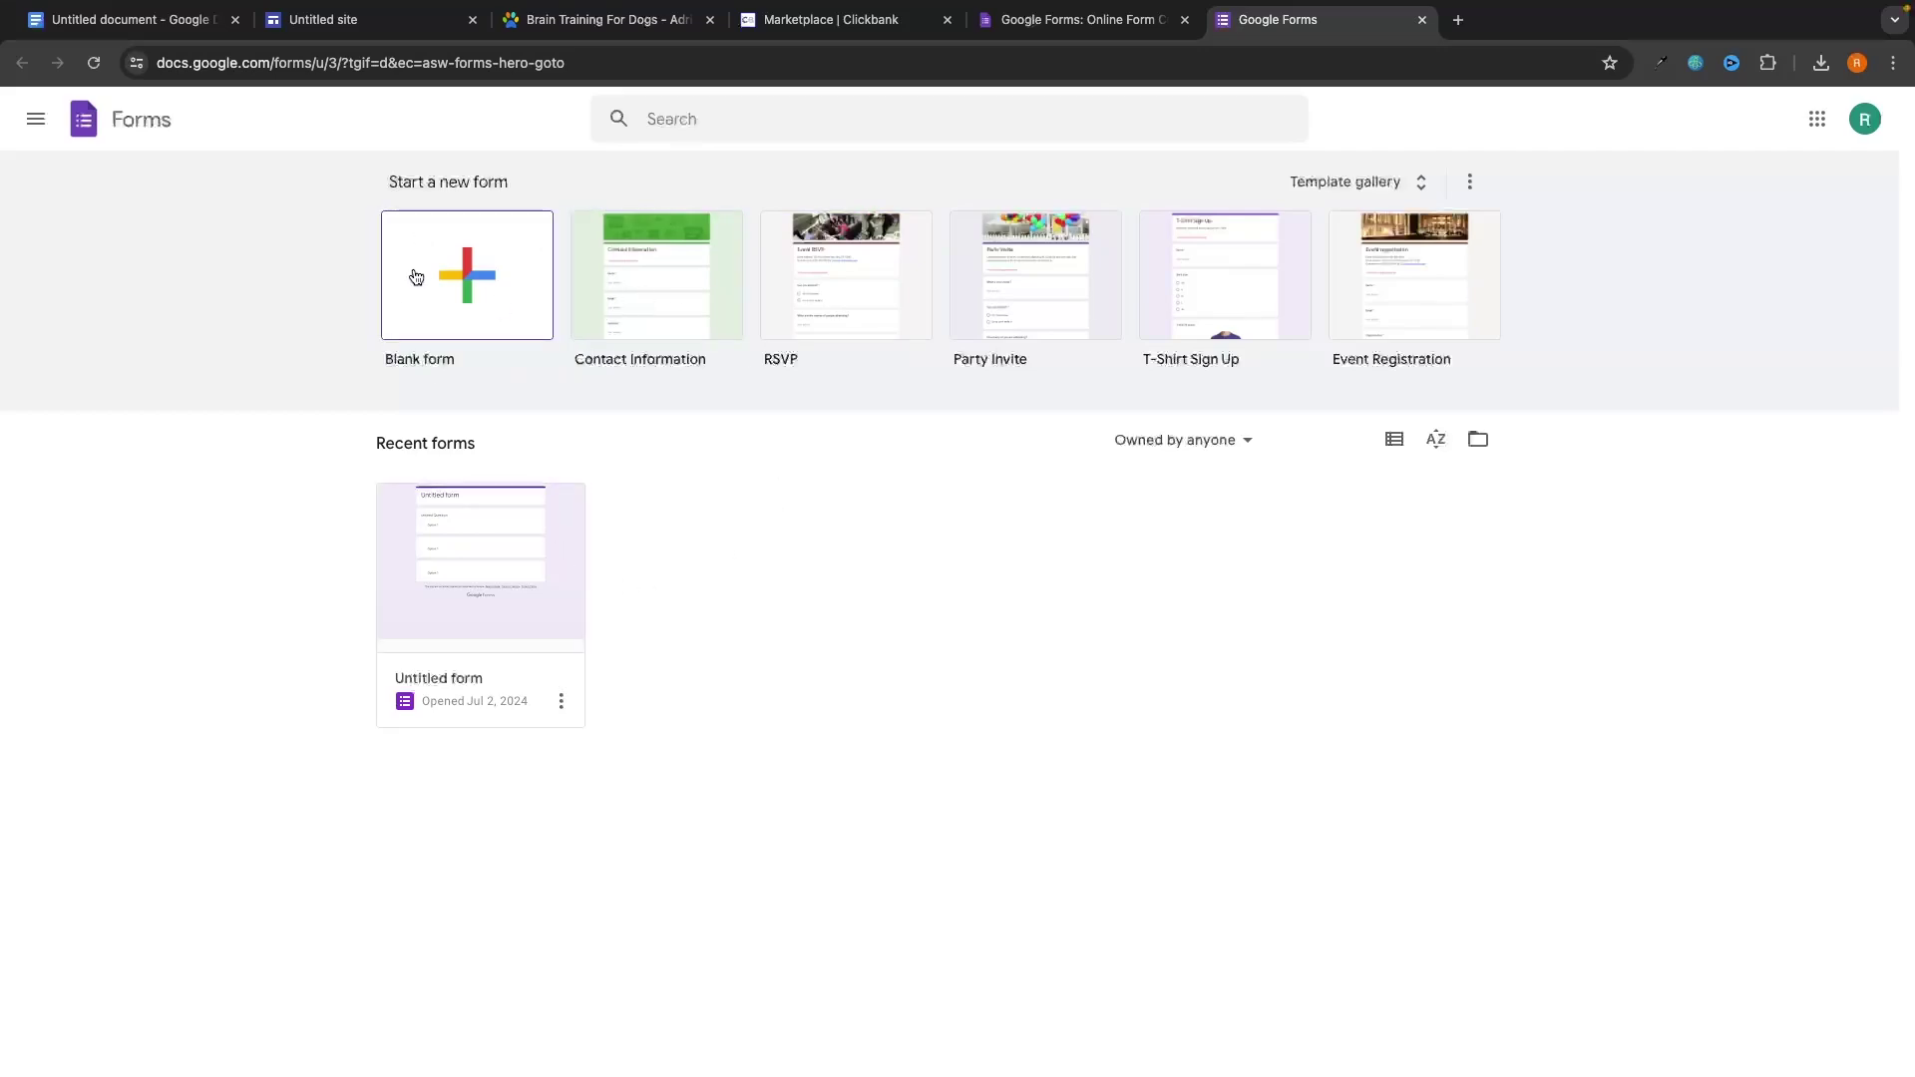
# Start a blank form titled BrainTraining4Dogs and begin editing its first question.
pyautogui.click(474, 294)
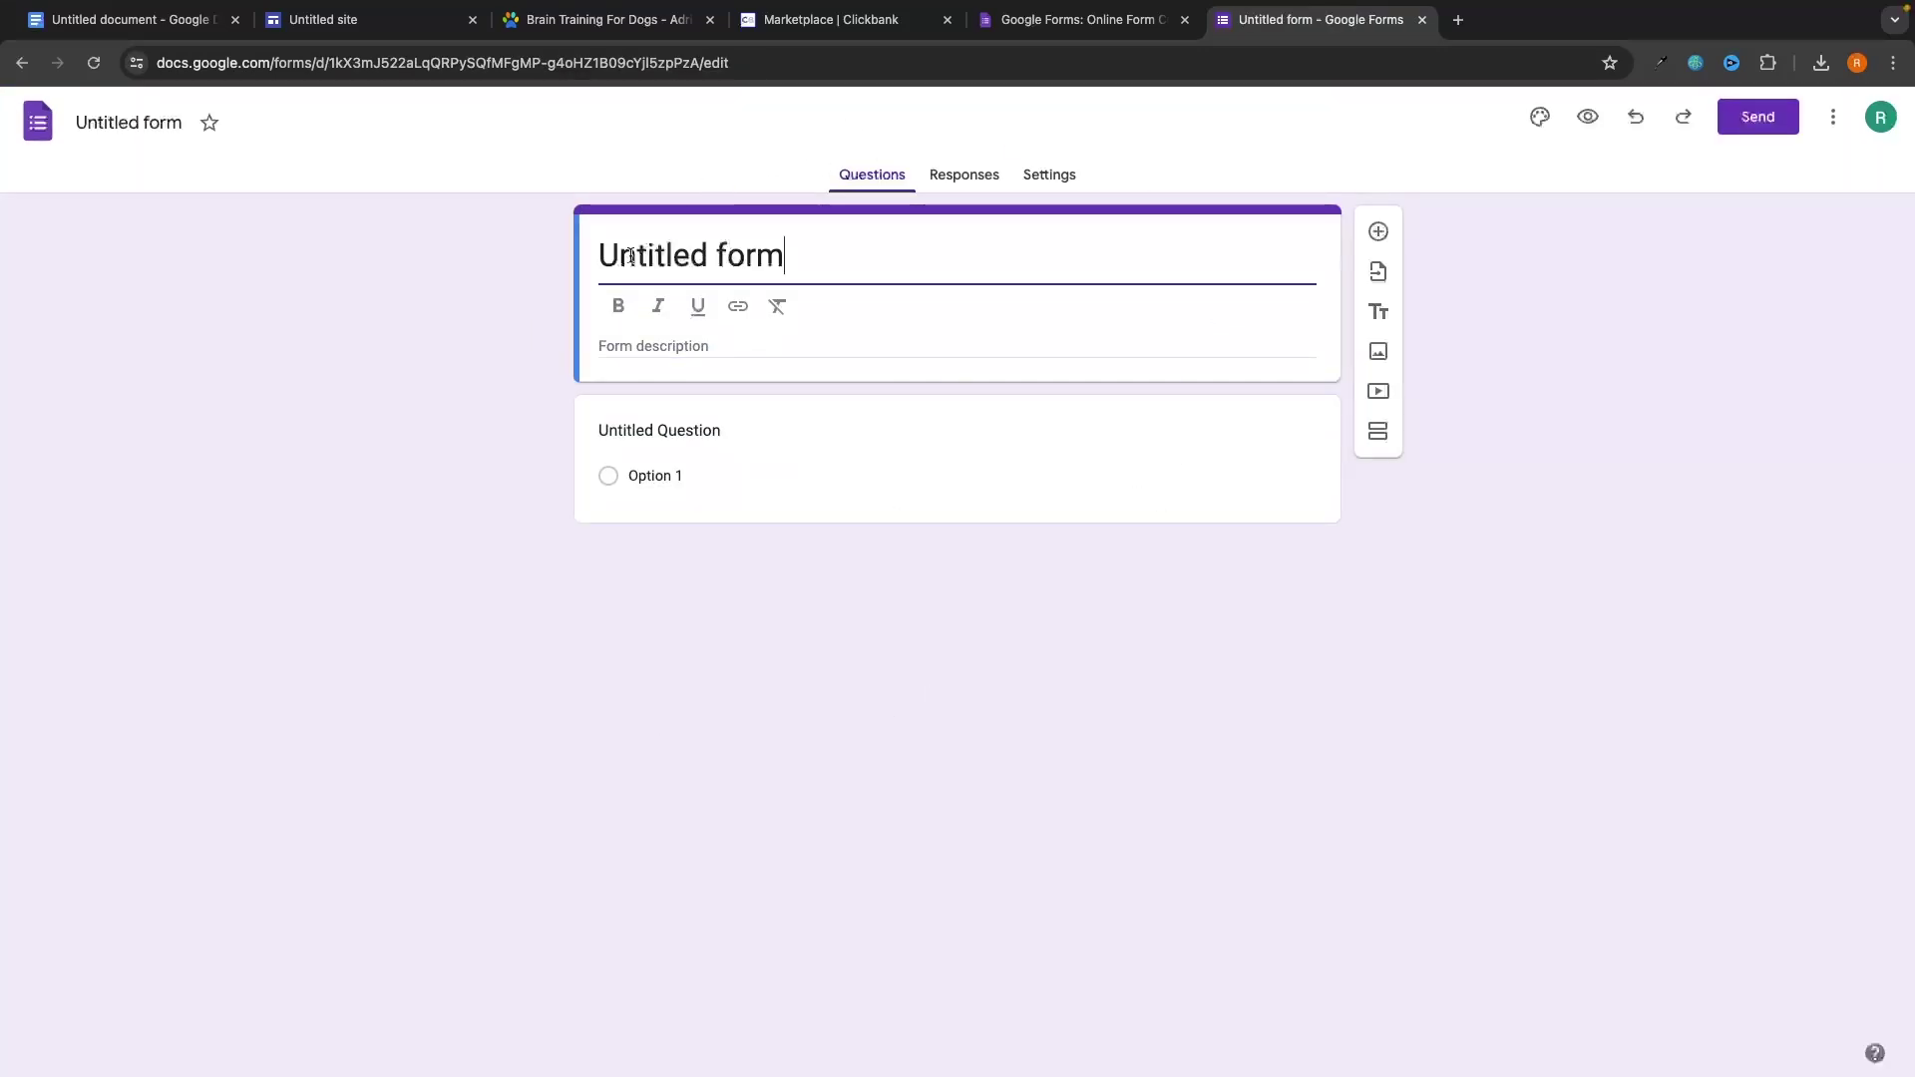
pyautogui.click(795, 256)
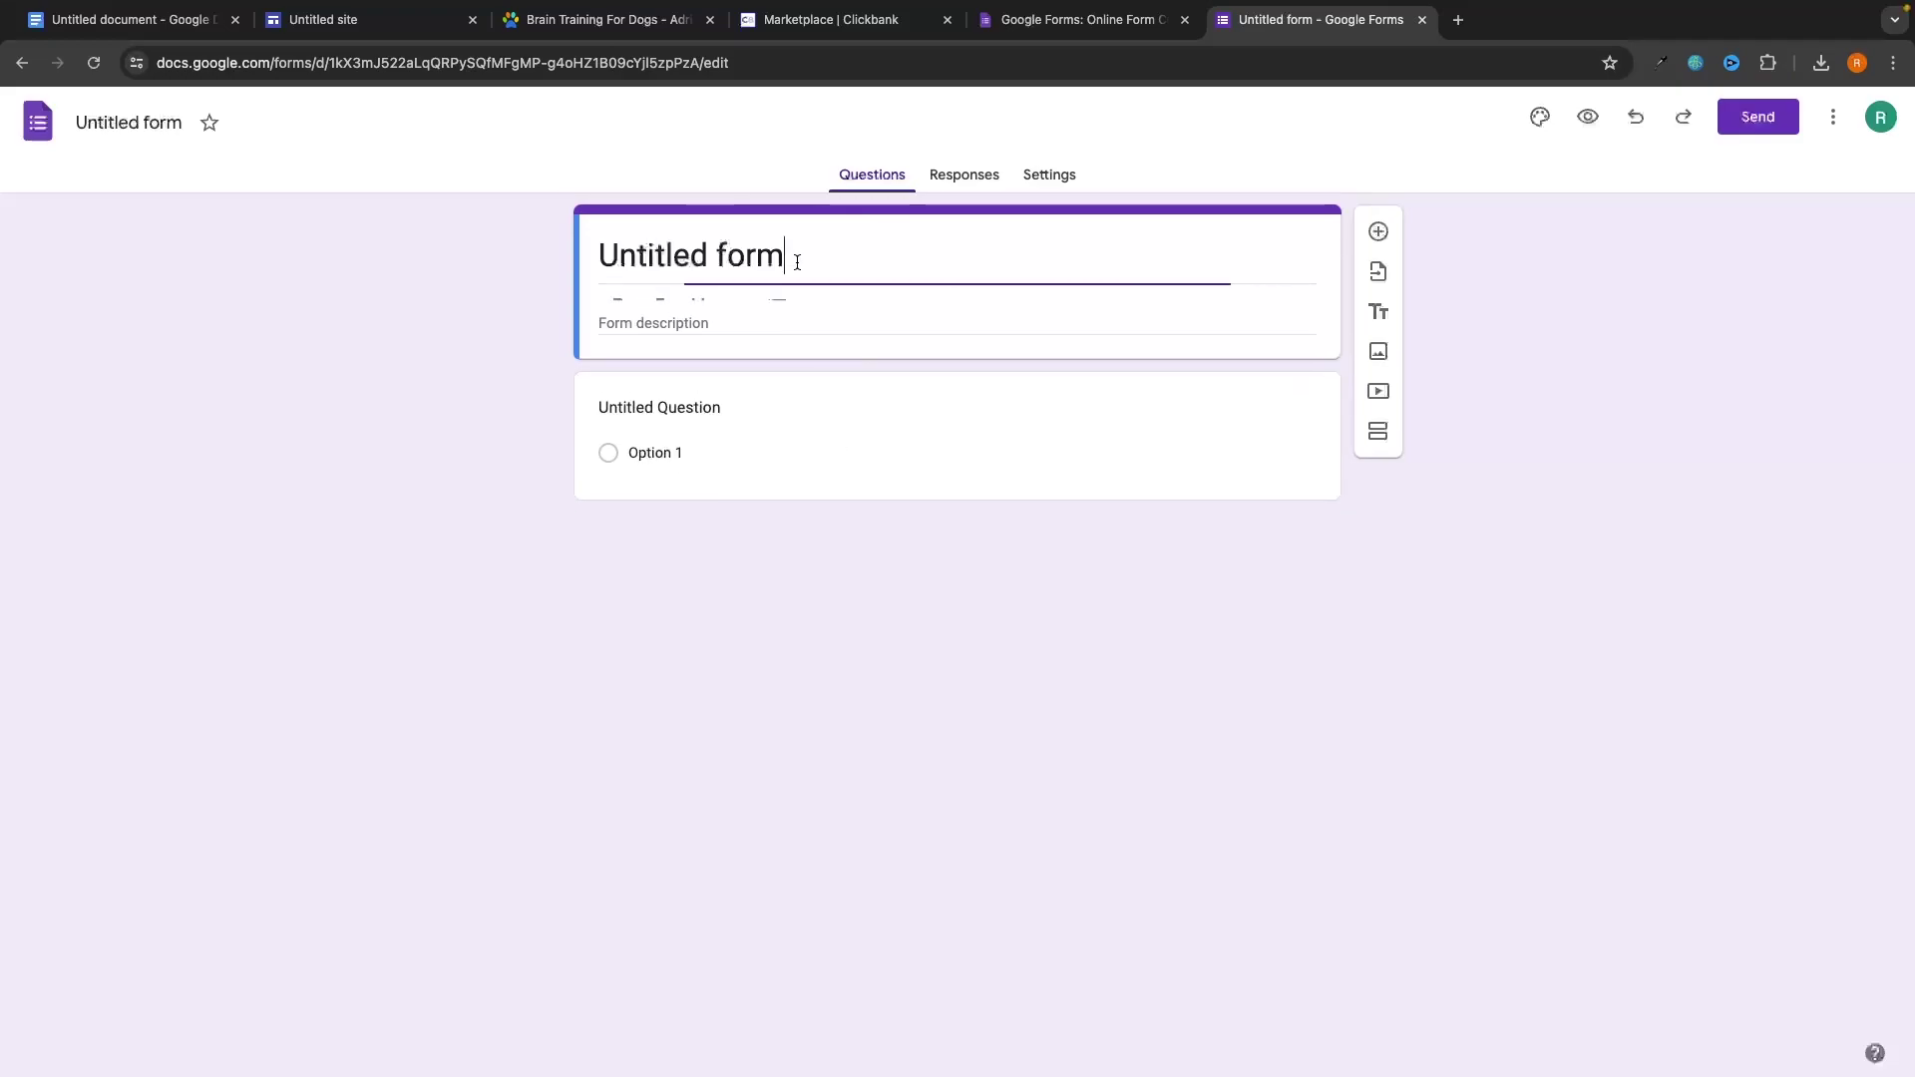
pyautogui.click(584, 19)
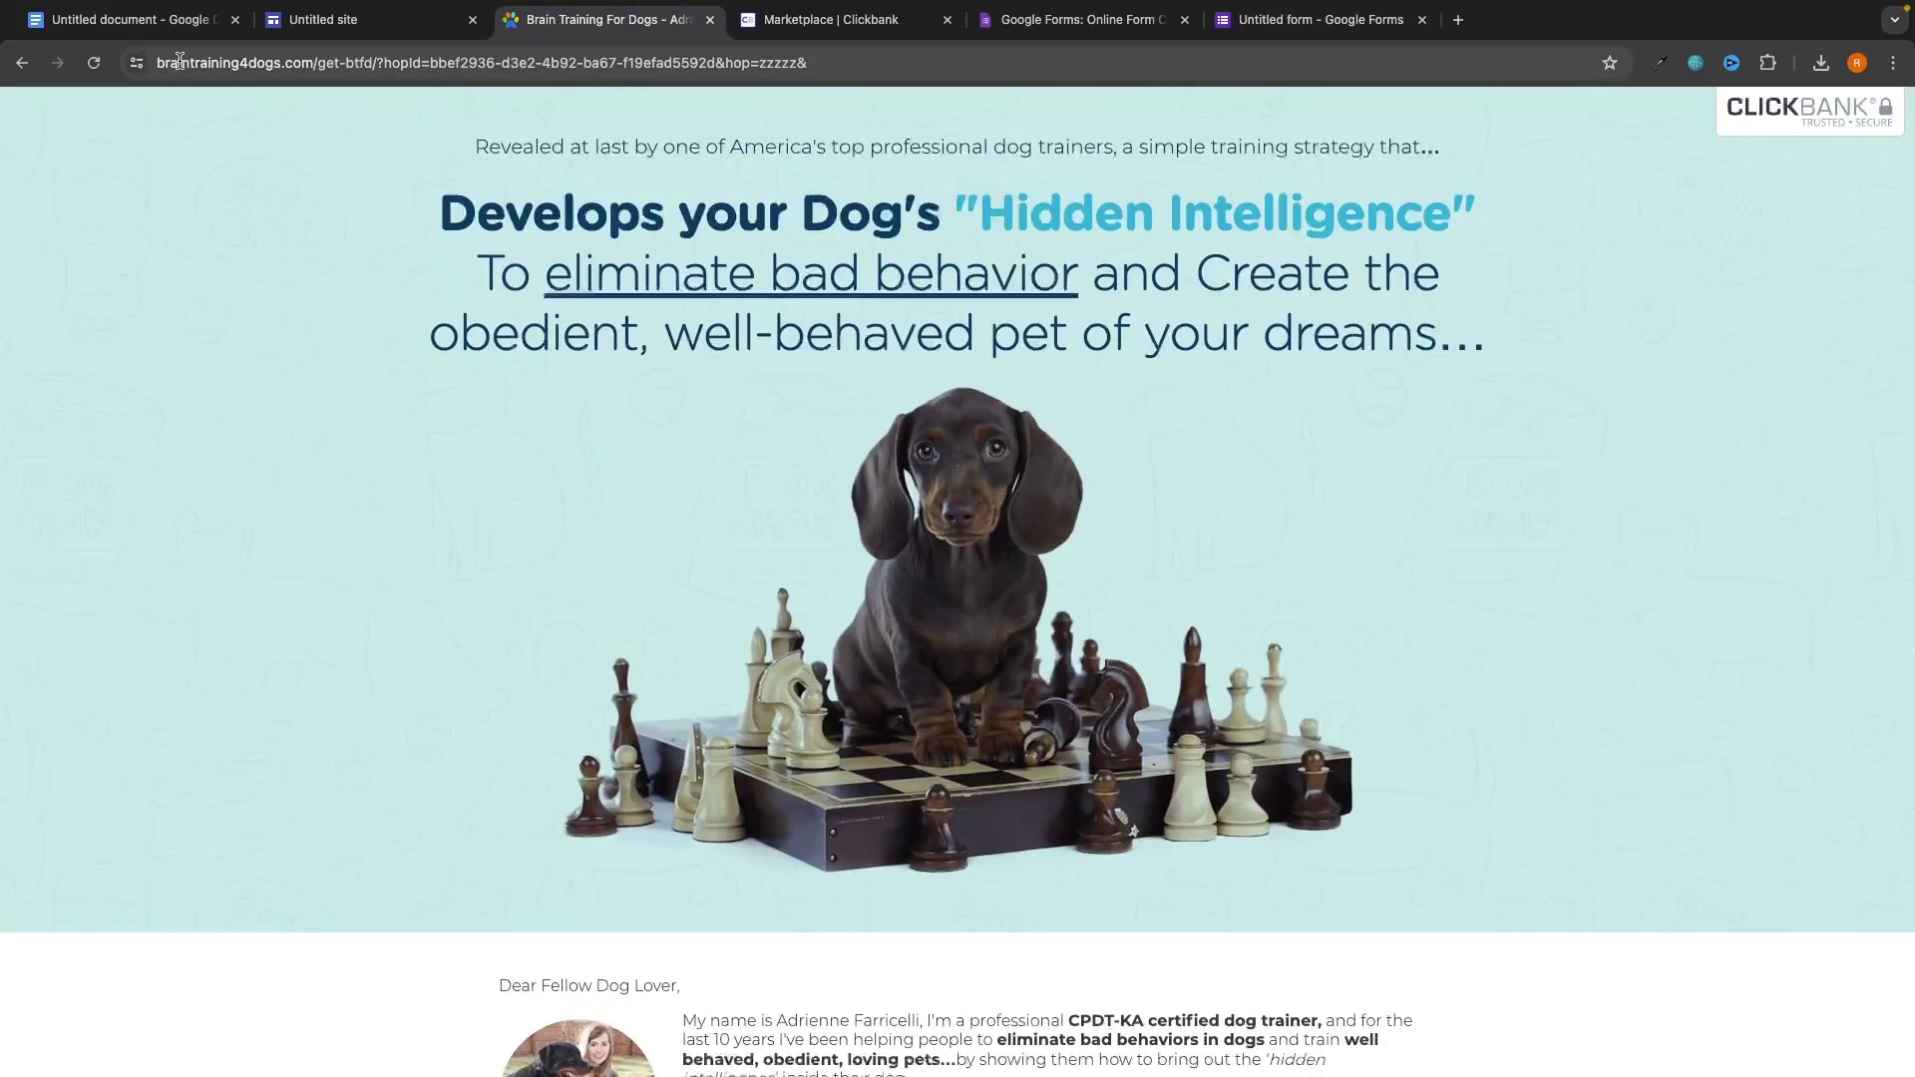
pyautogui.click(1077, 19)
pyautogui.click(1281, 30)
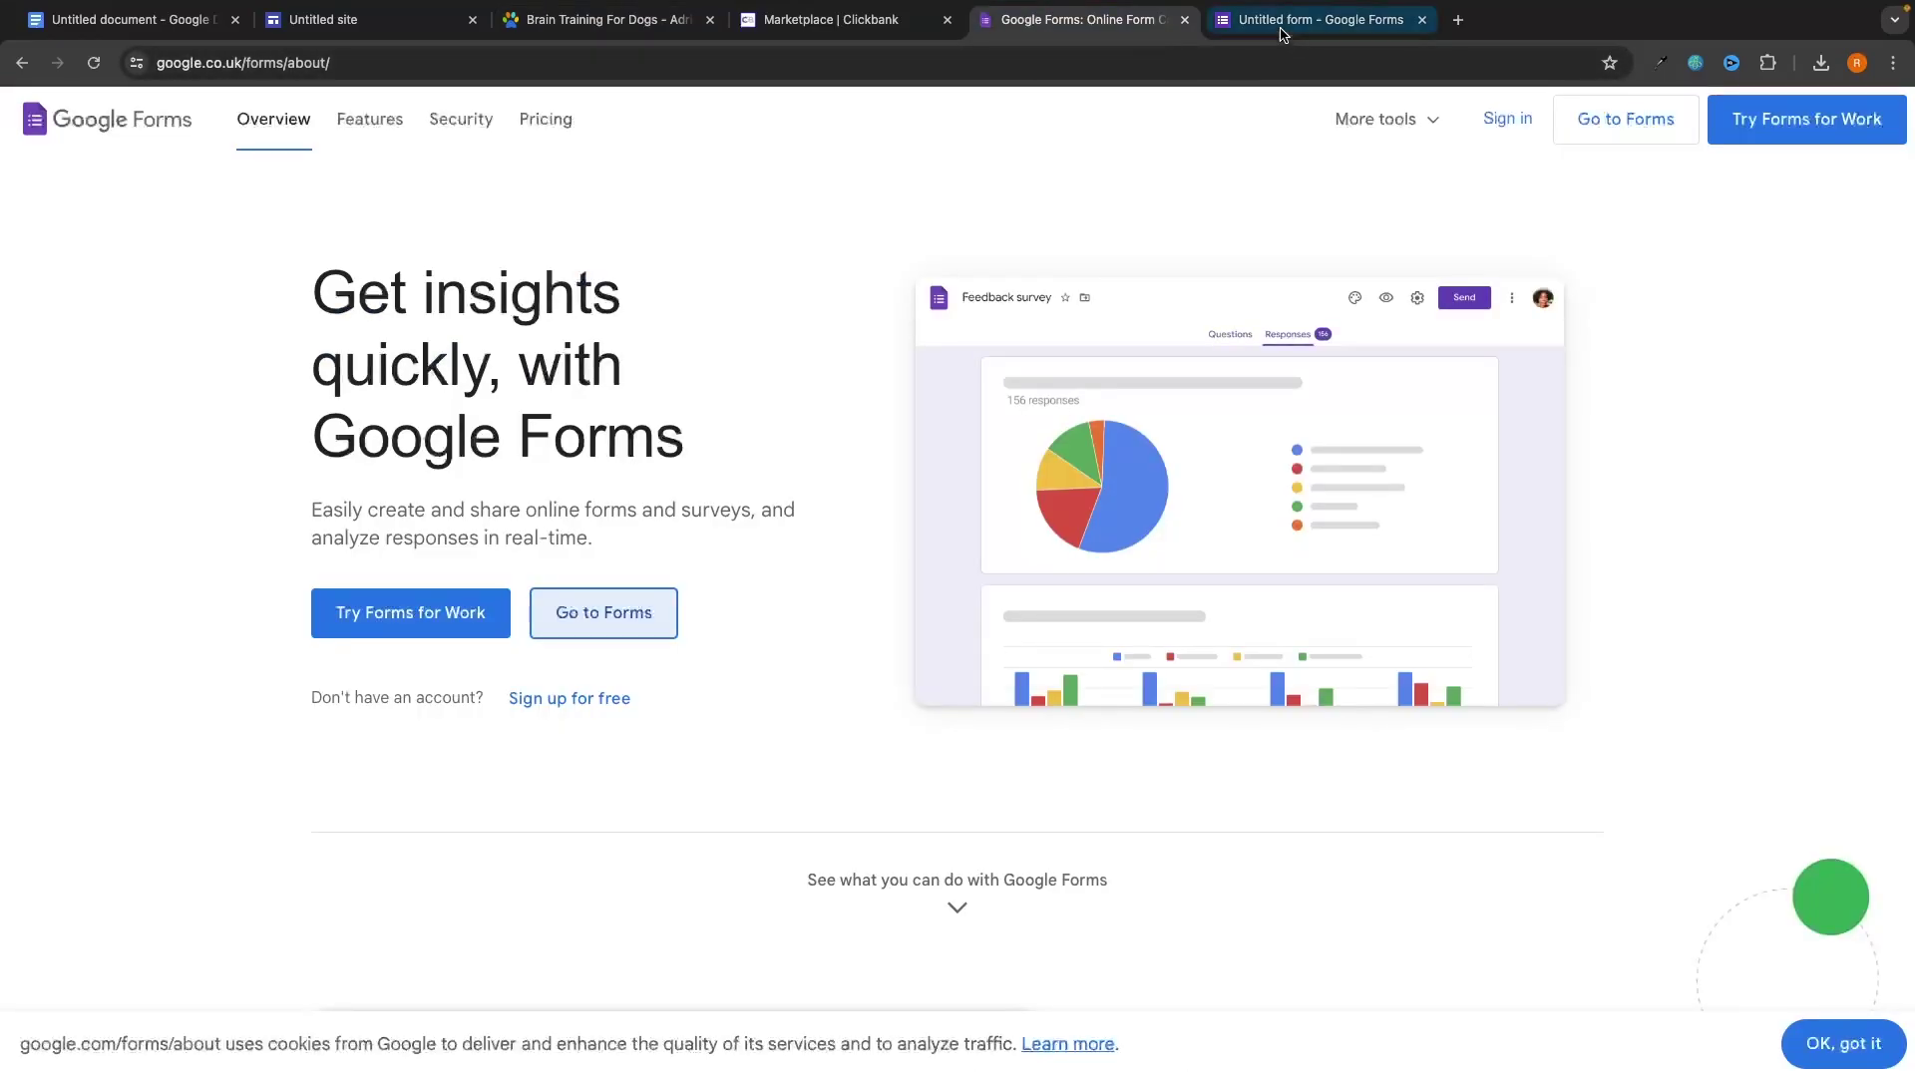
pyautogui.write('Brain')
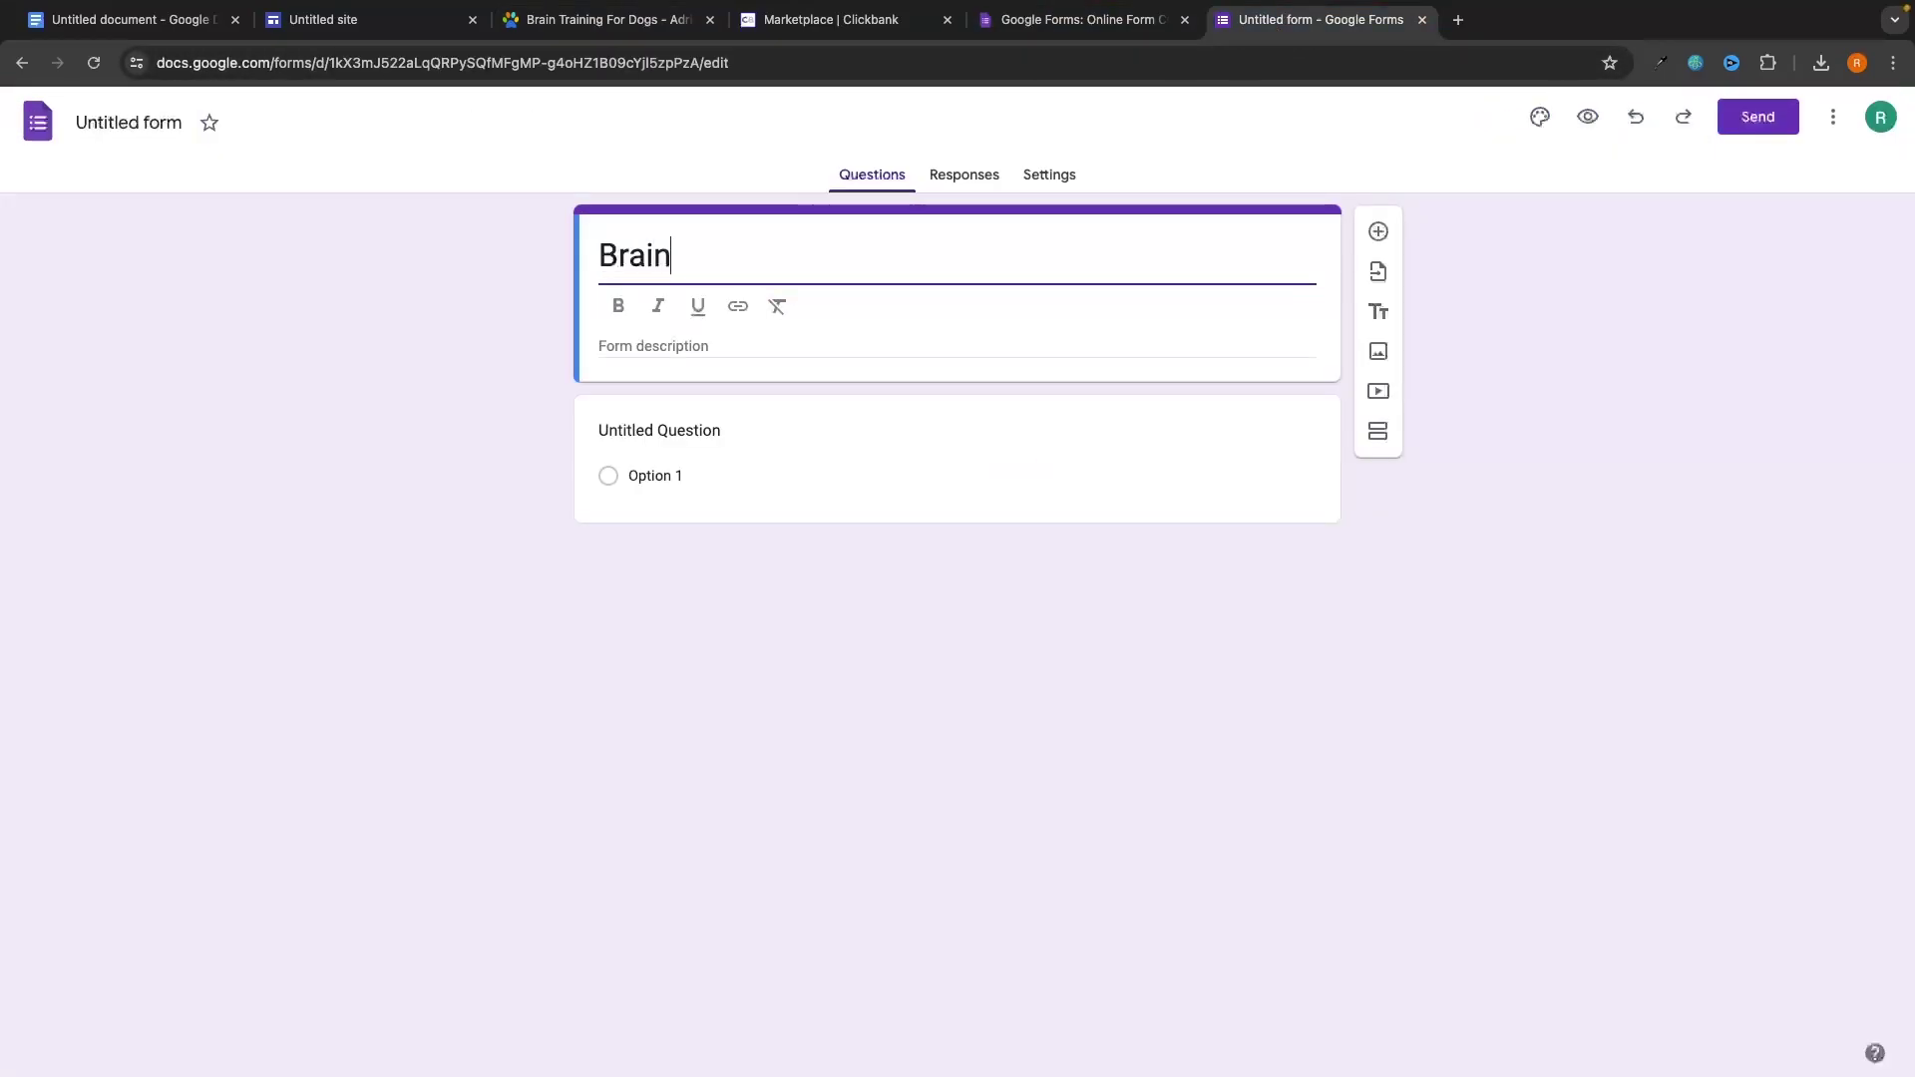
pyautogui.write('Training')
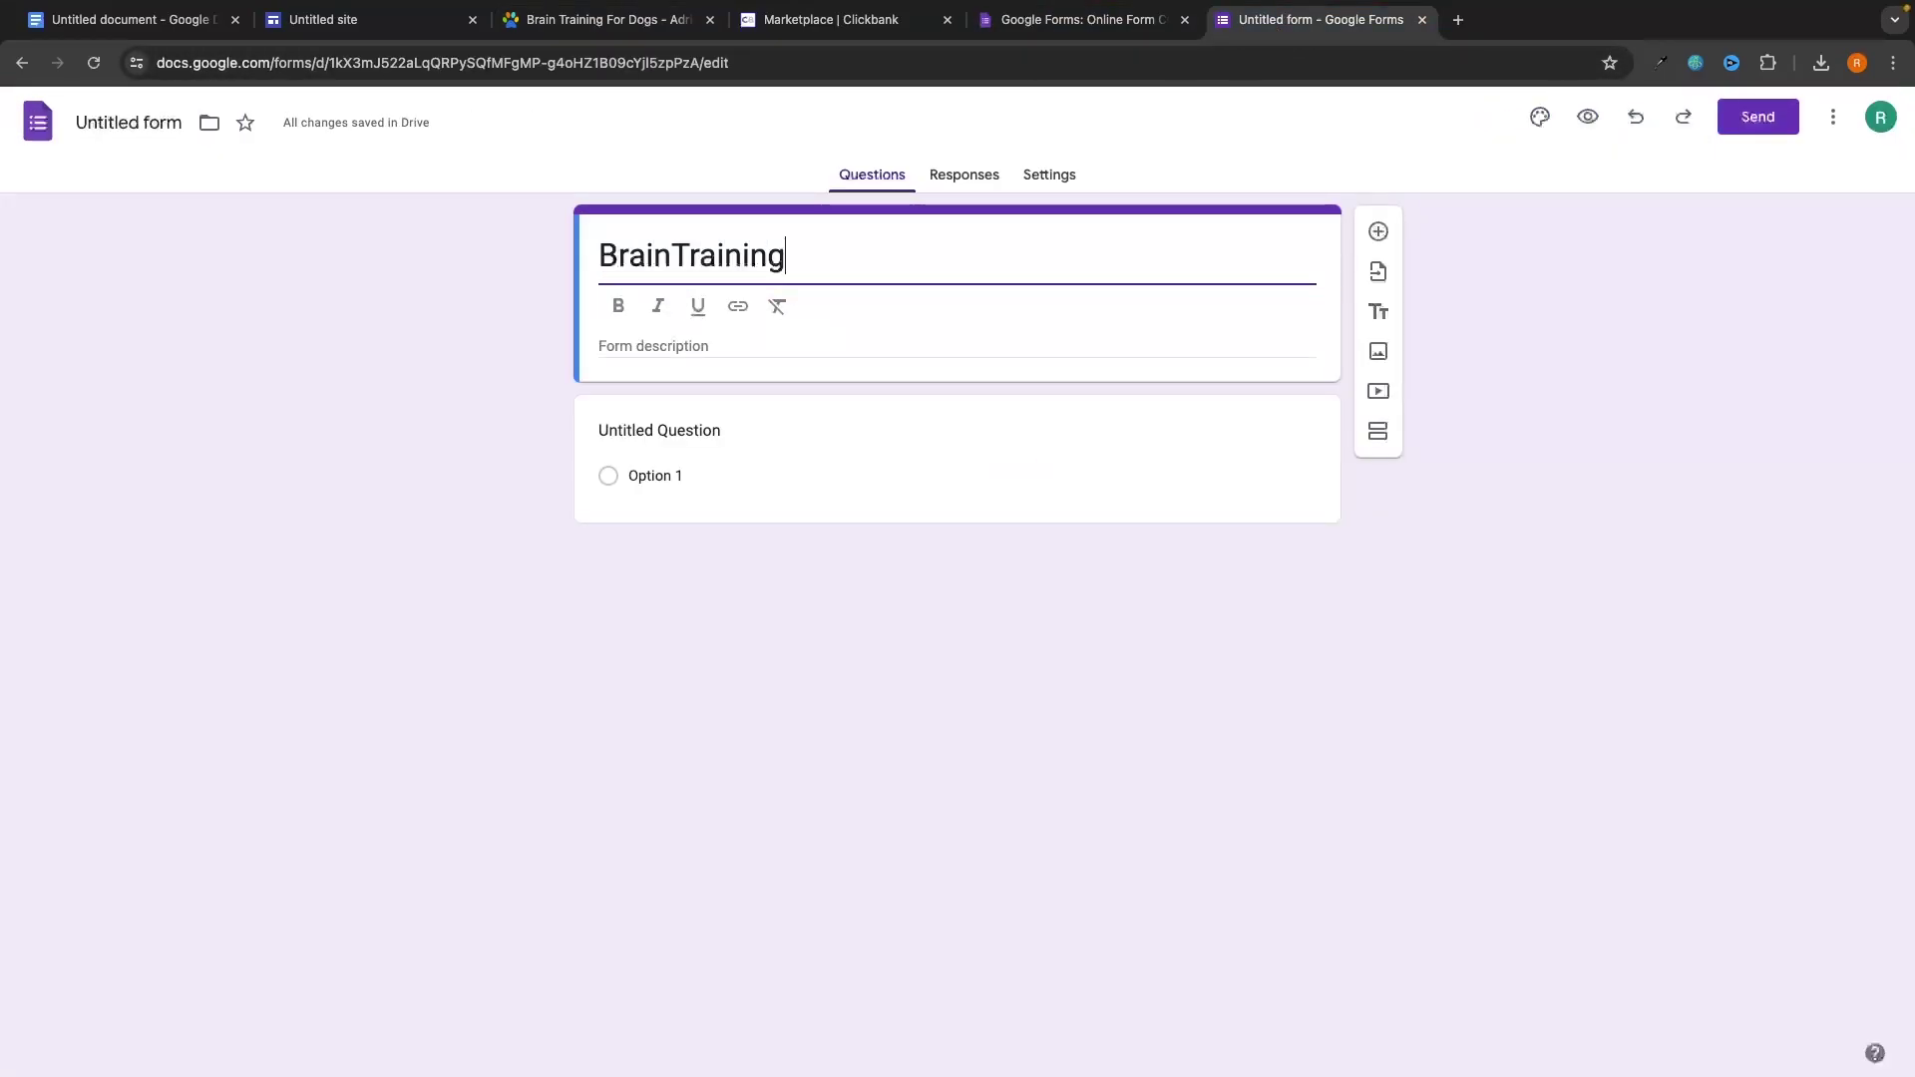
pyautogui.write('4Dogs')
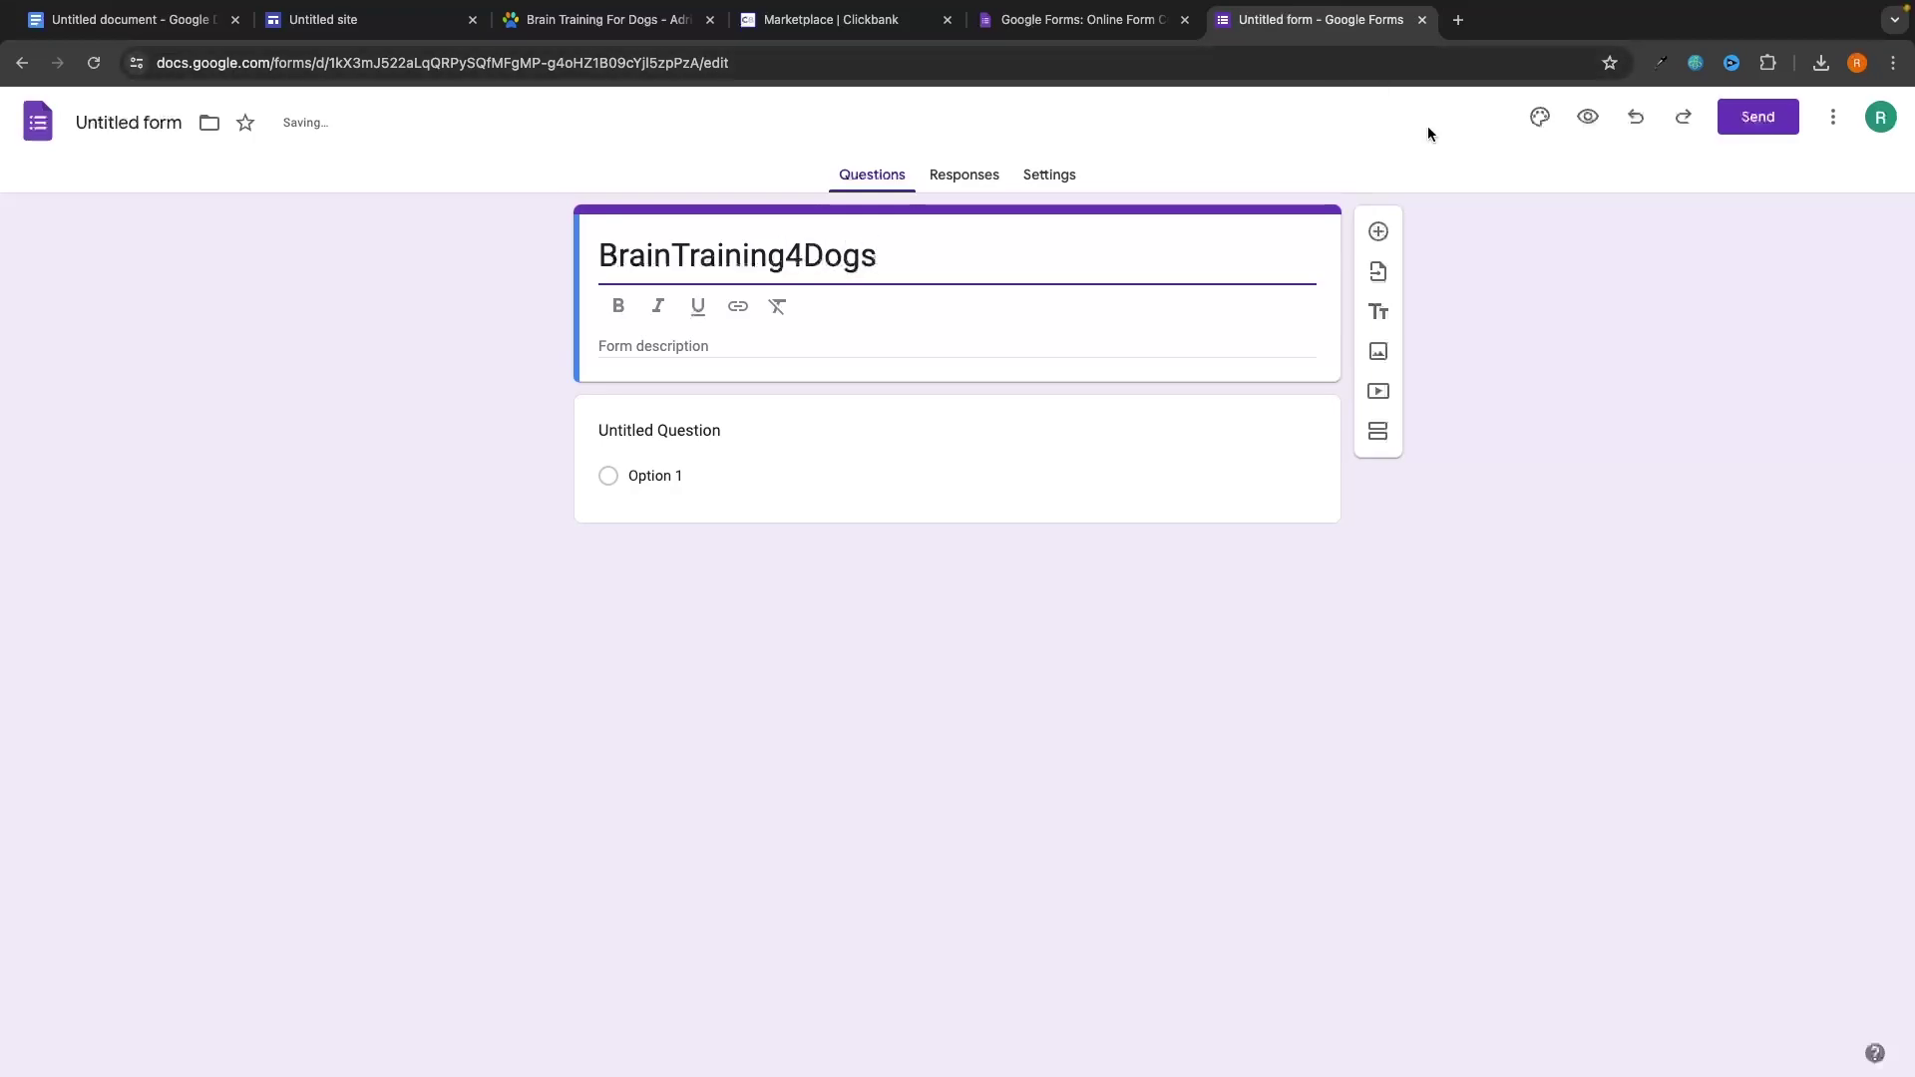
pyautogui.click(794, 429)
pyautogui.click(722, 403)
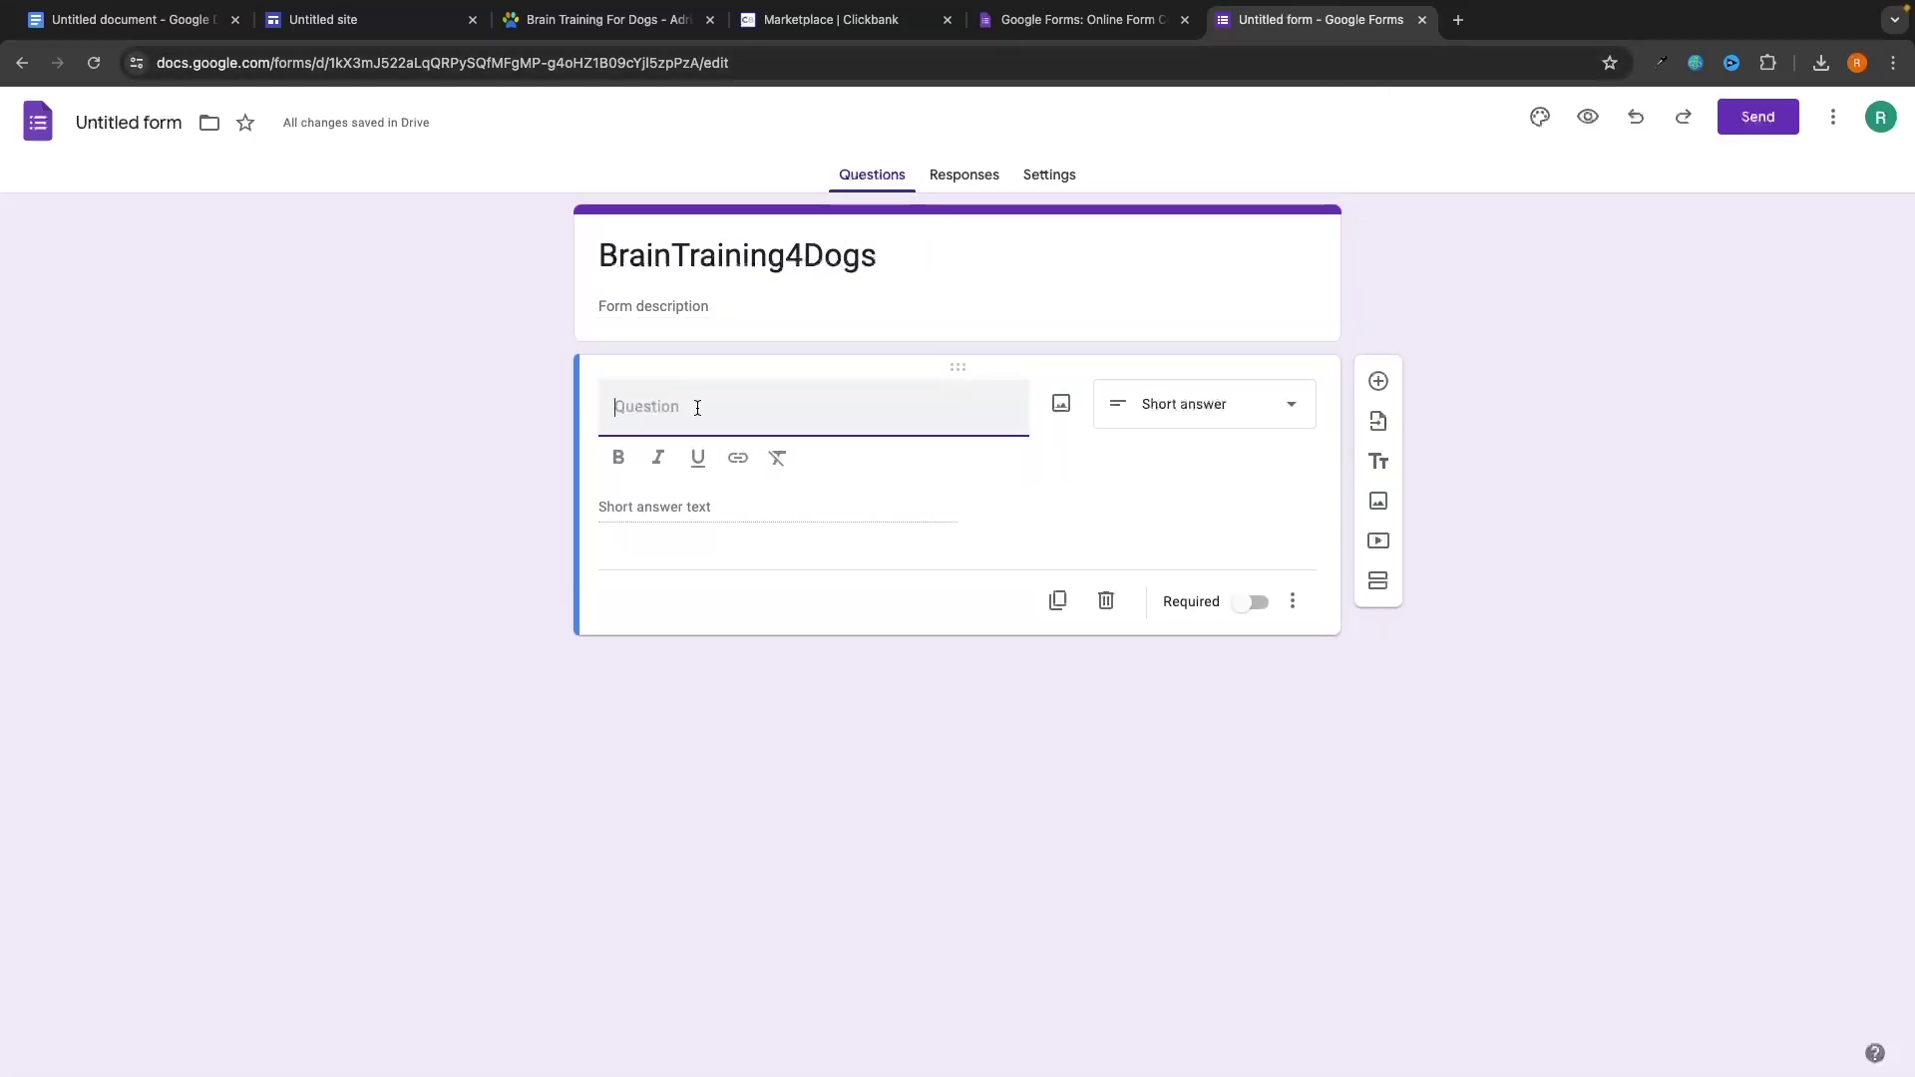
# Add required short-answer questions 'Name' and 'Email', and move the sales page tab to the end.
pyautogui.write('Name')
pyautogui.click(1253, 601)
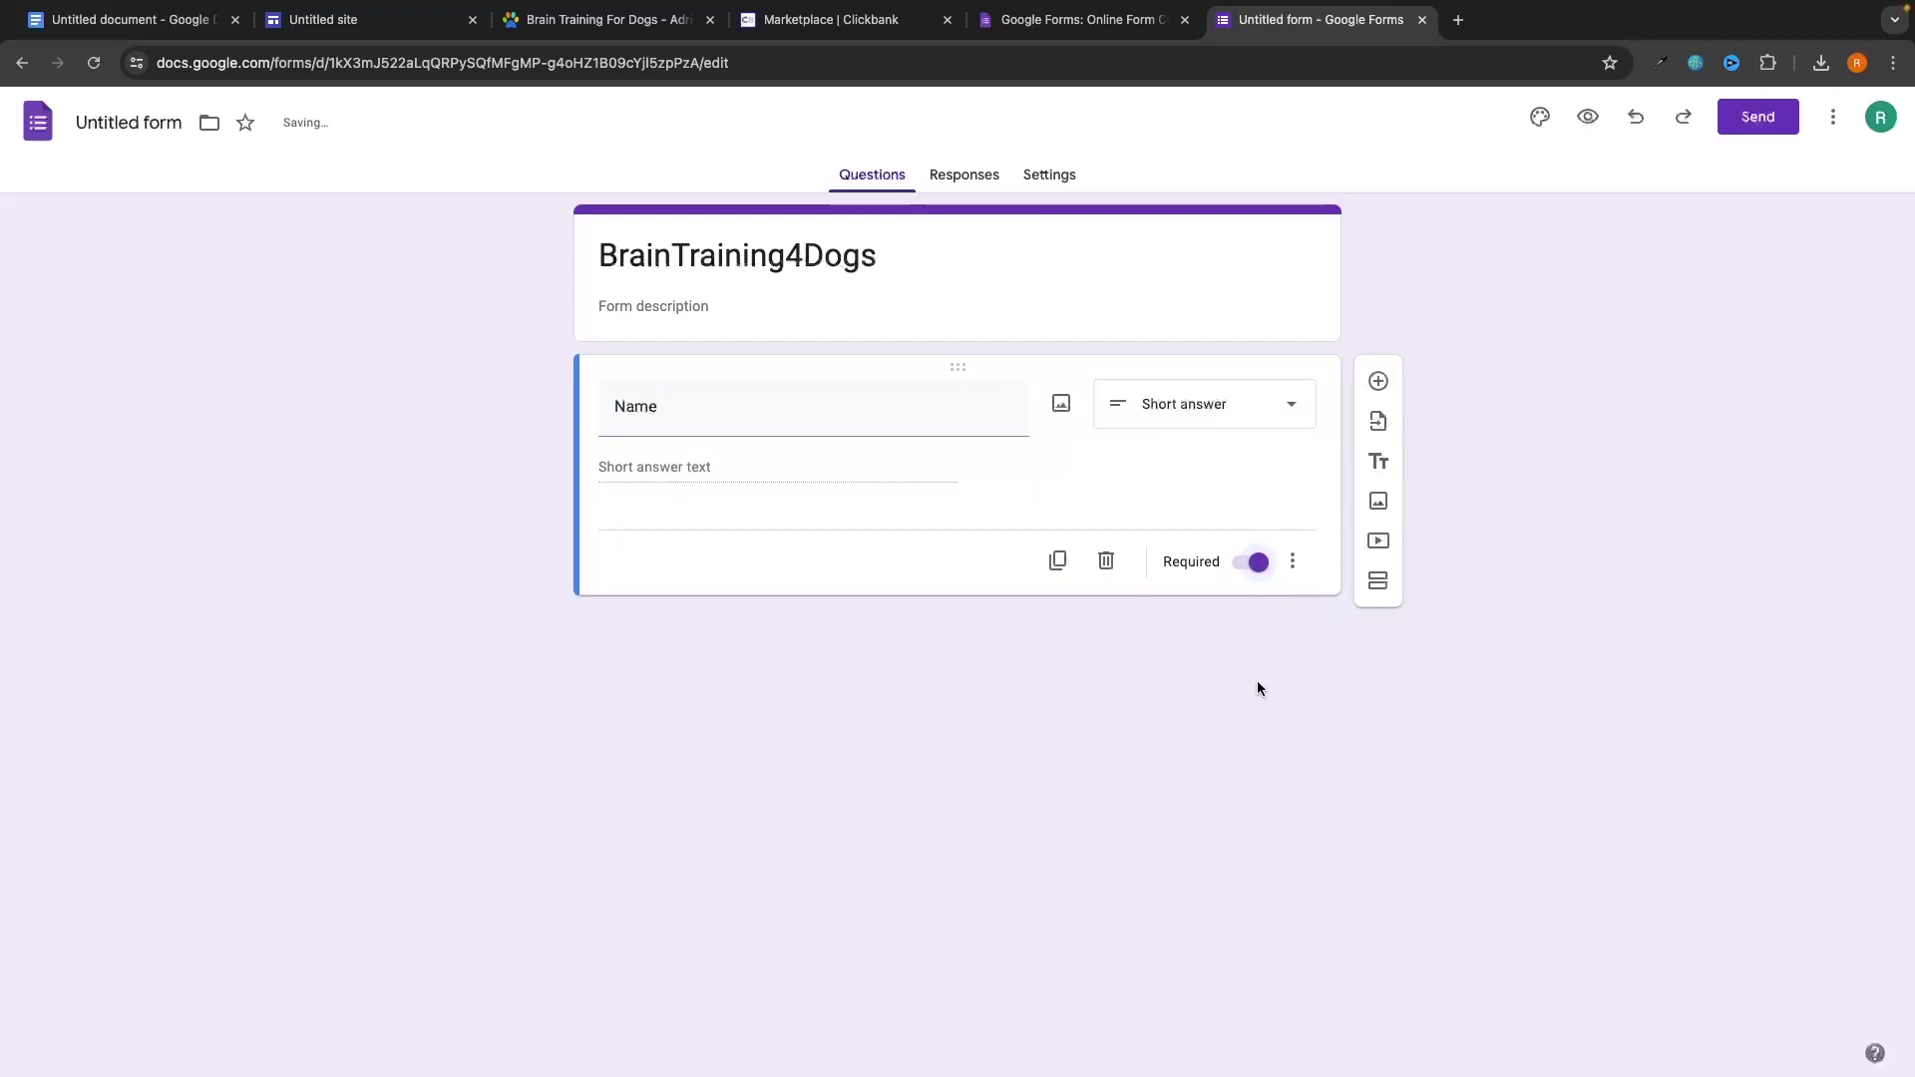
pyautogui.click(1378, 382)
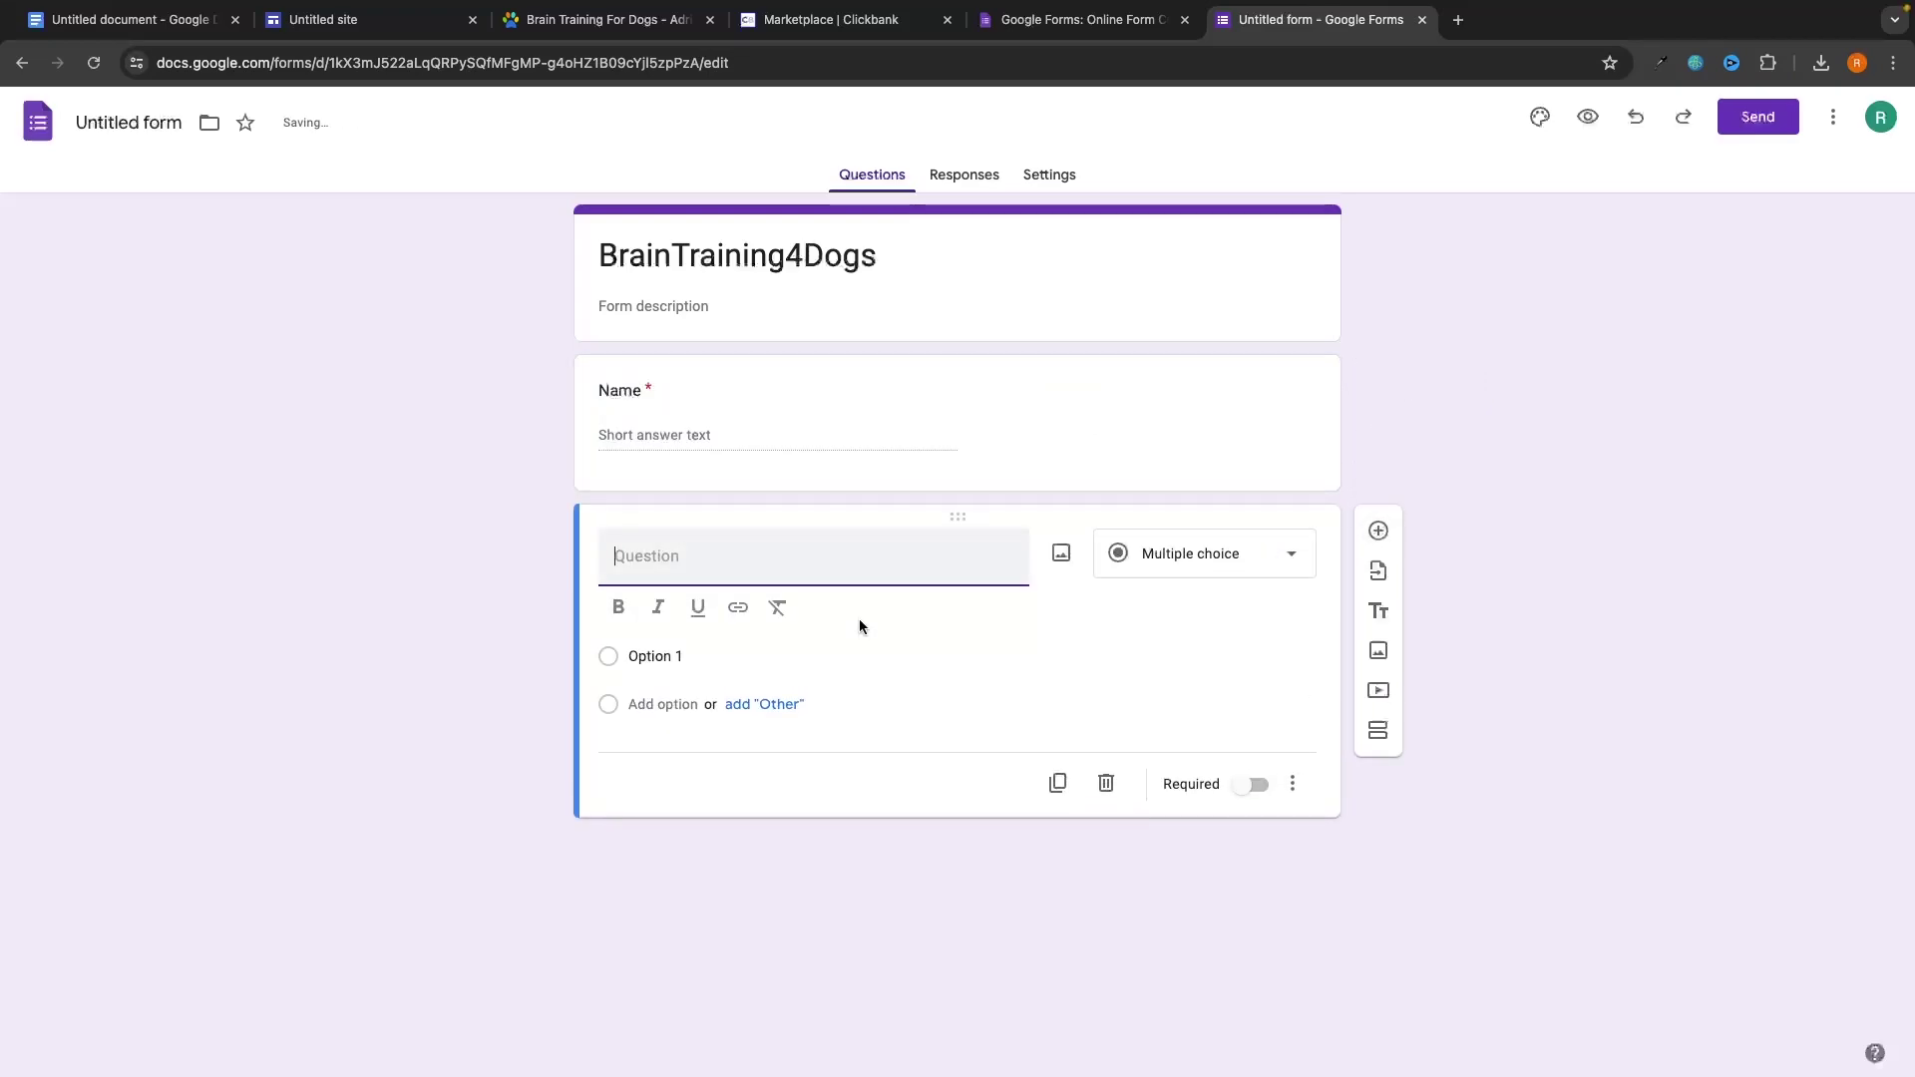
pyautogui.write('Email')
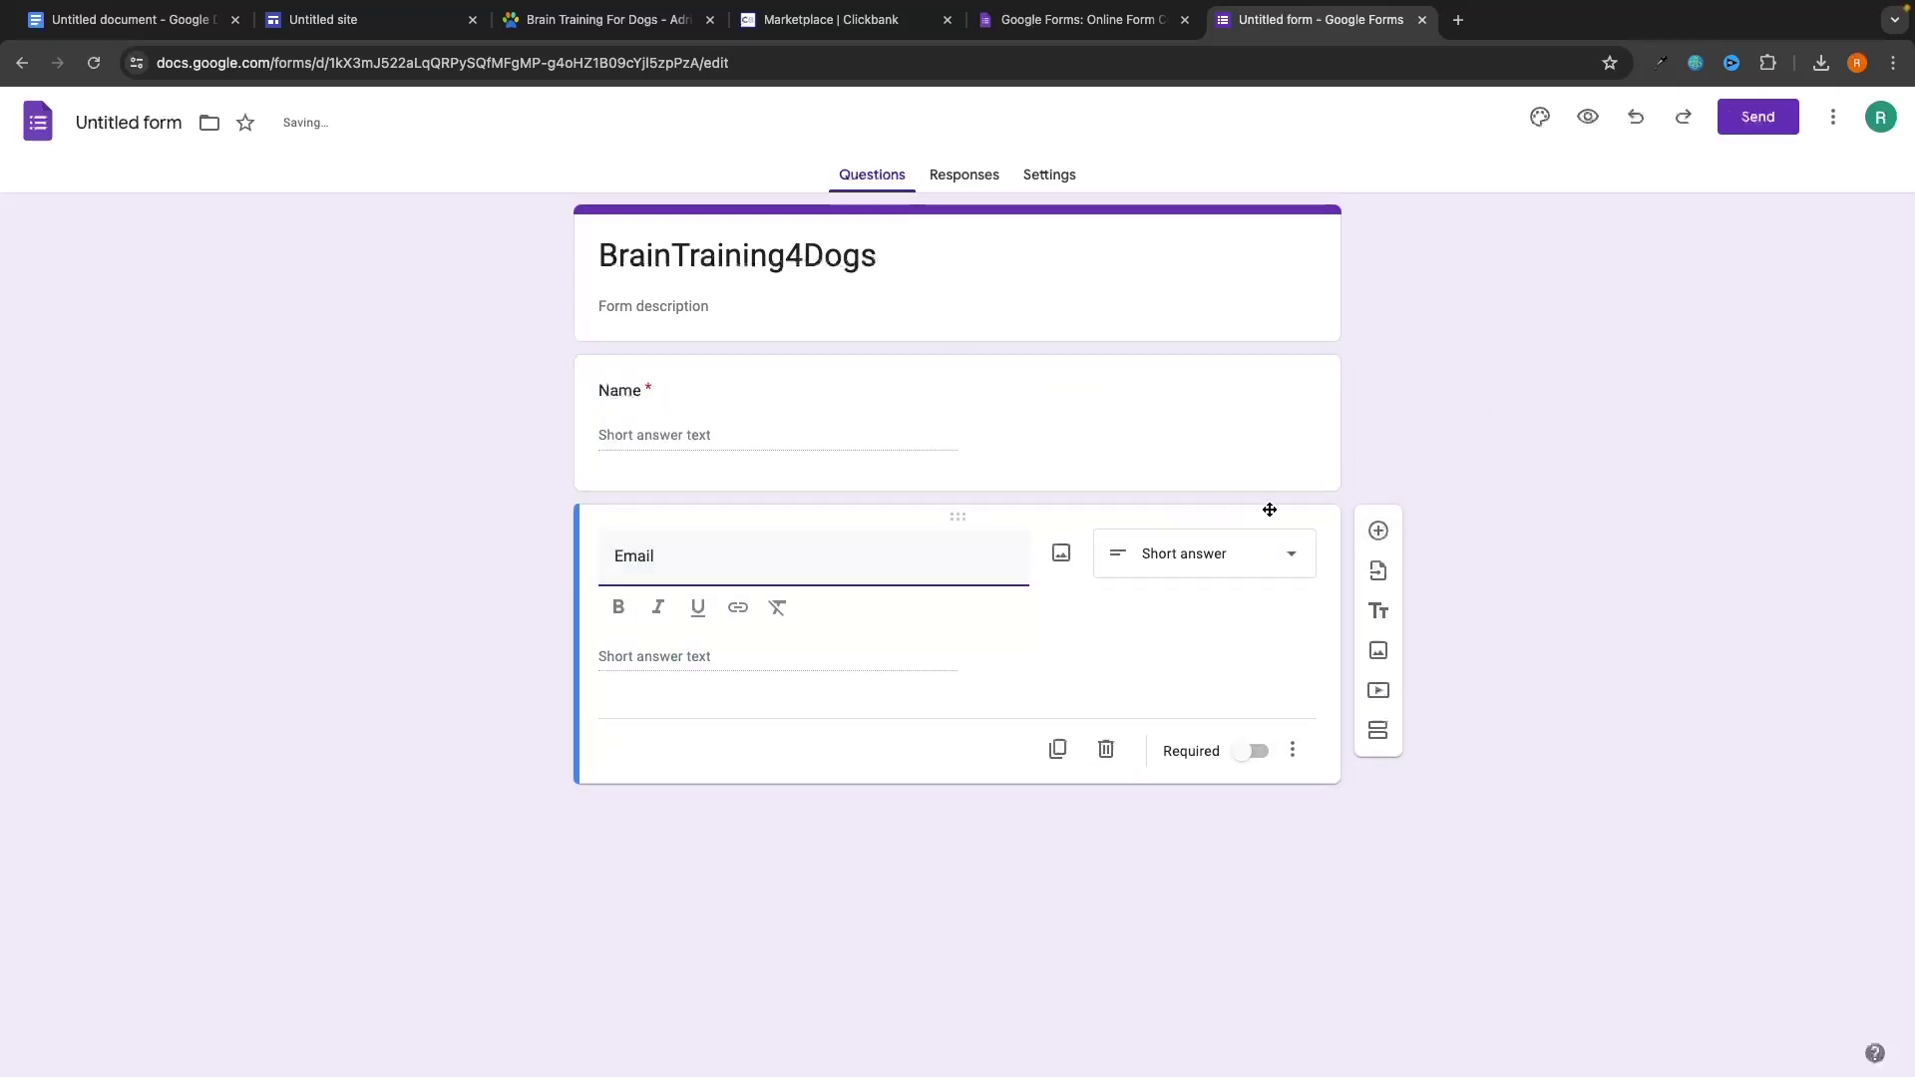
pyautogui.click(1255, 754)
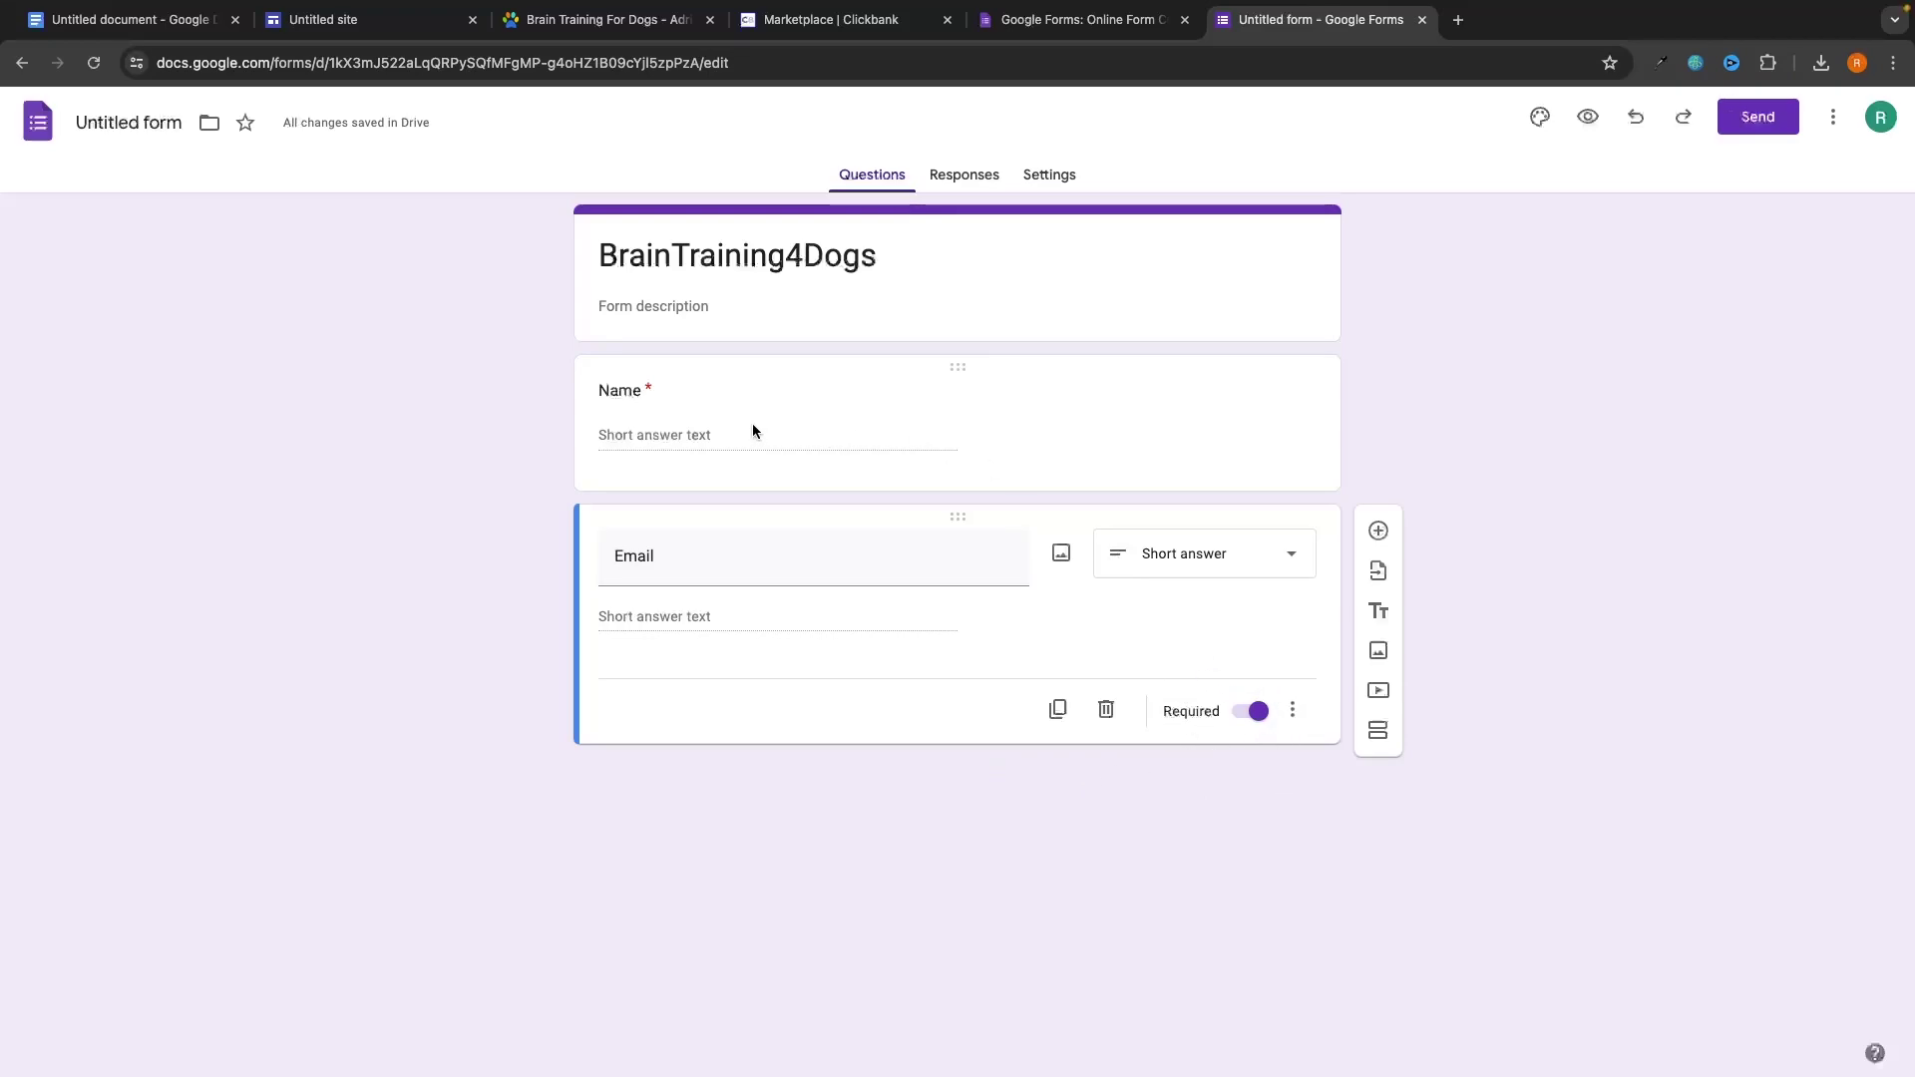
pyautogui.moveTo(564, 22); pyautogui.dragTo(1271, 35)
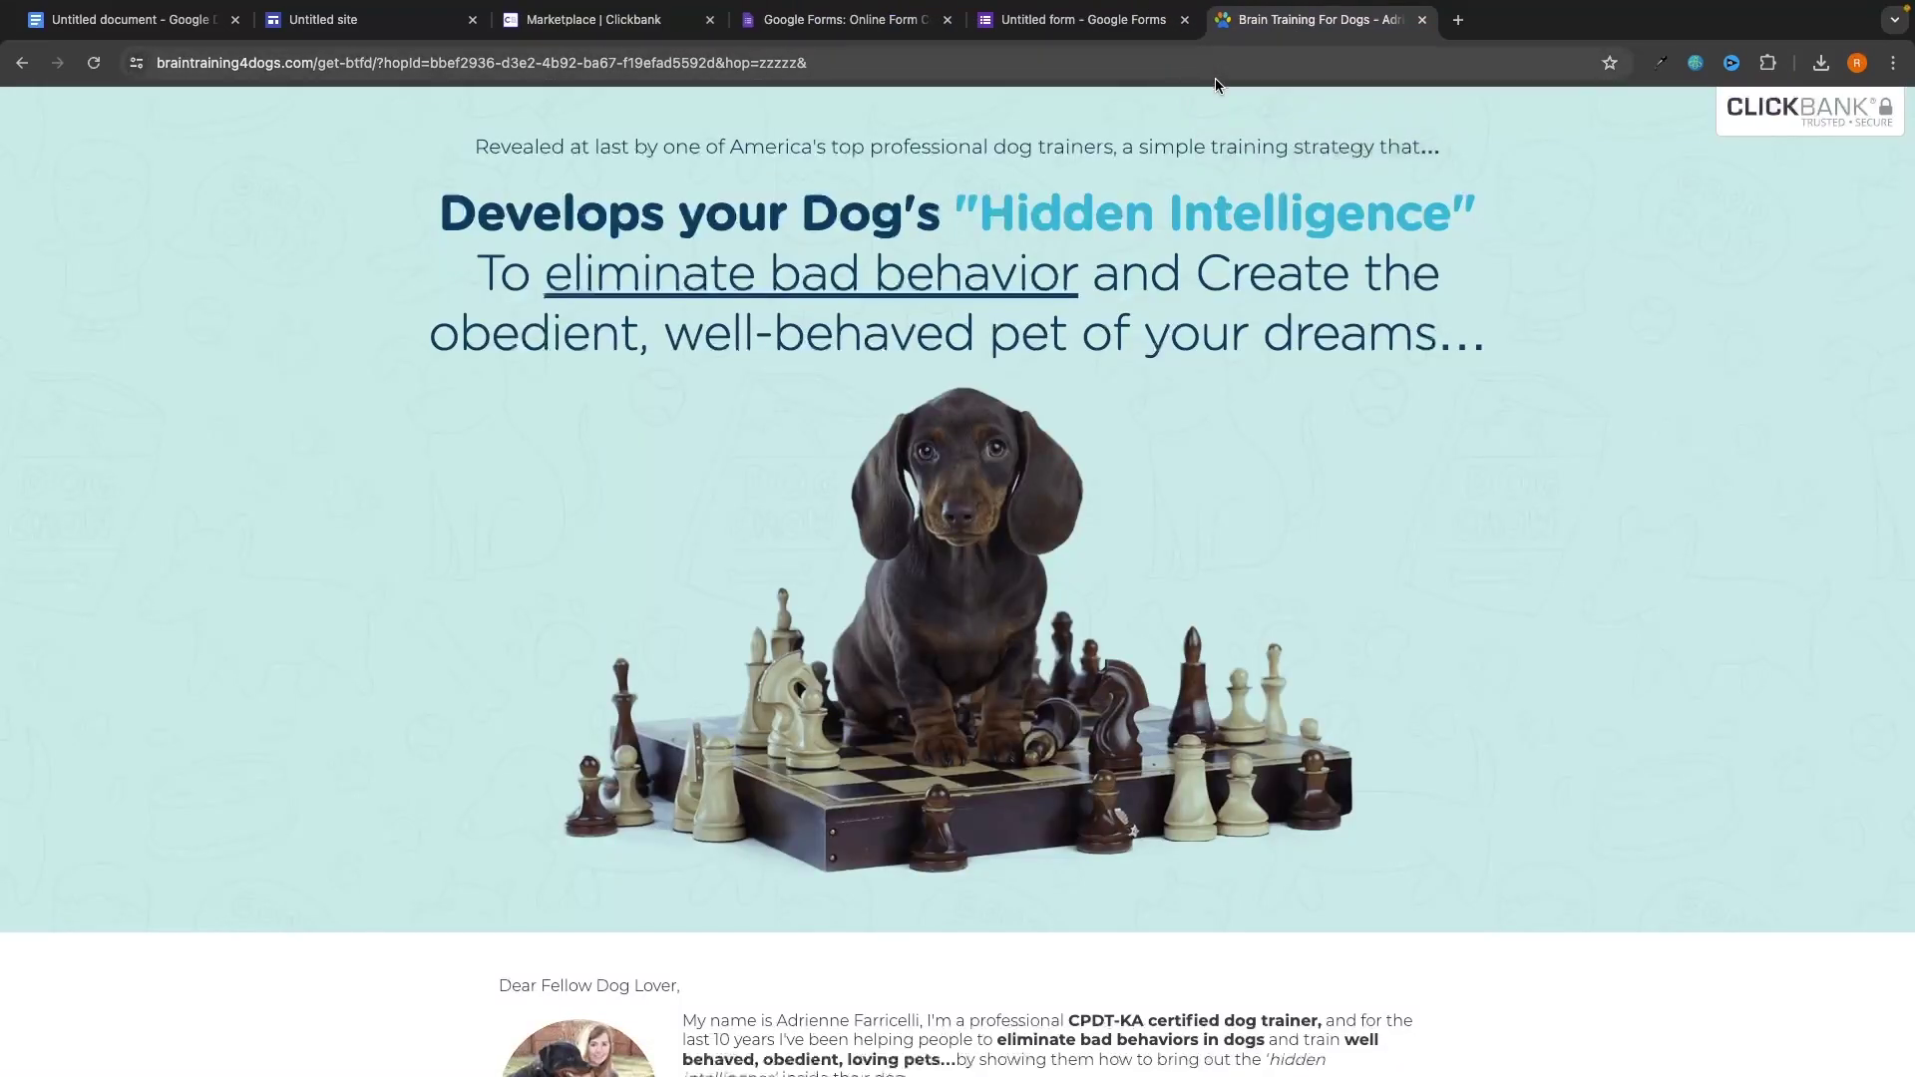
pyautogui.click(1033, 20)
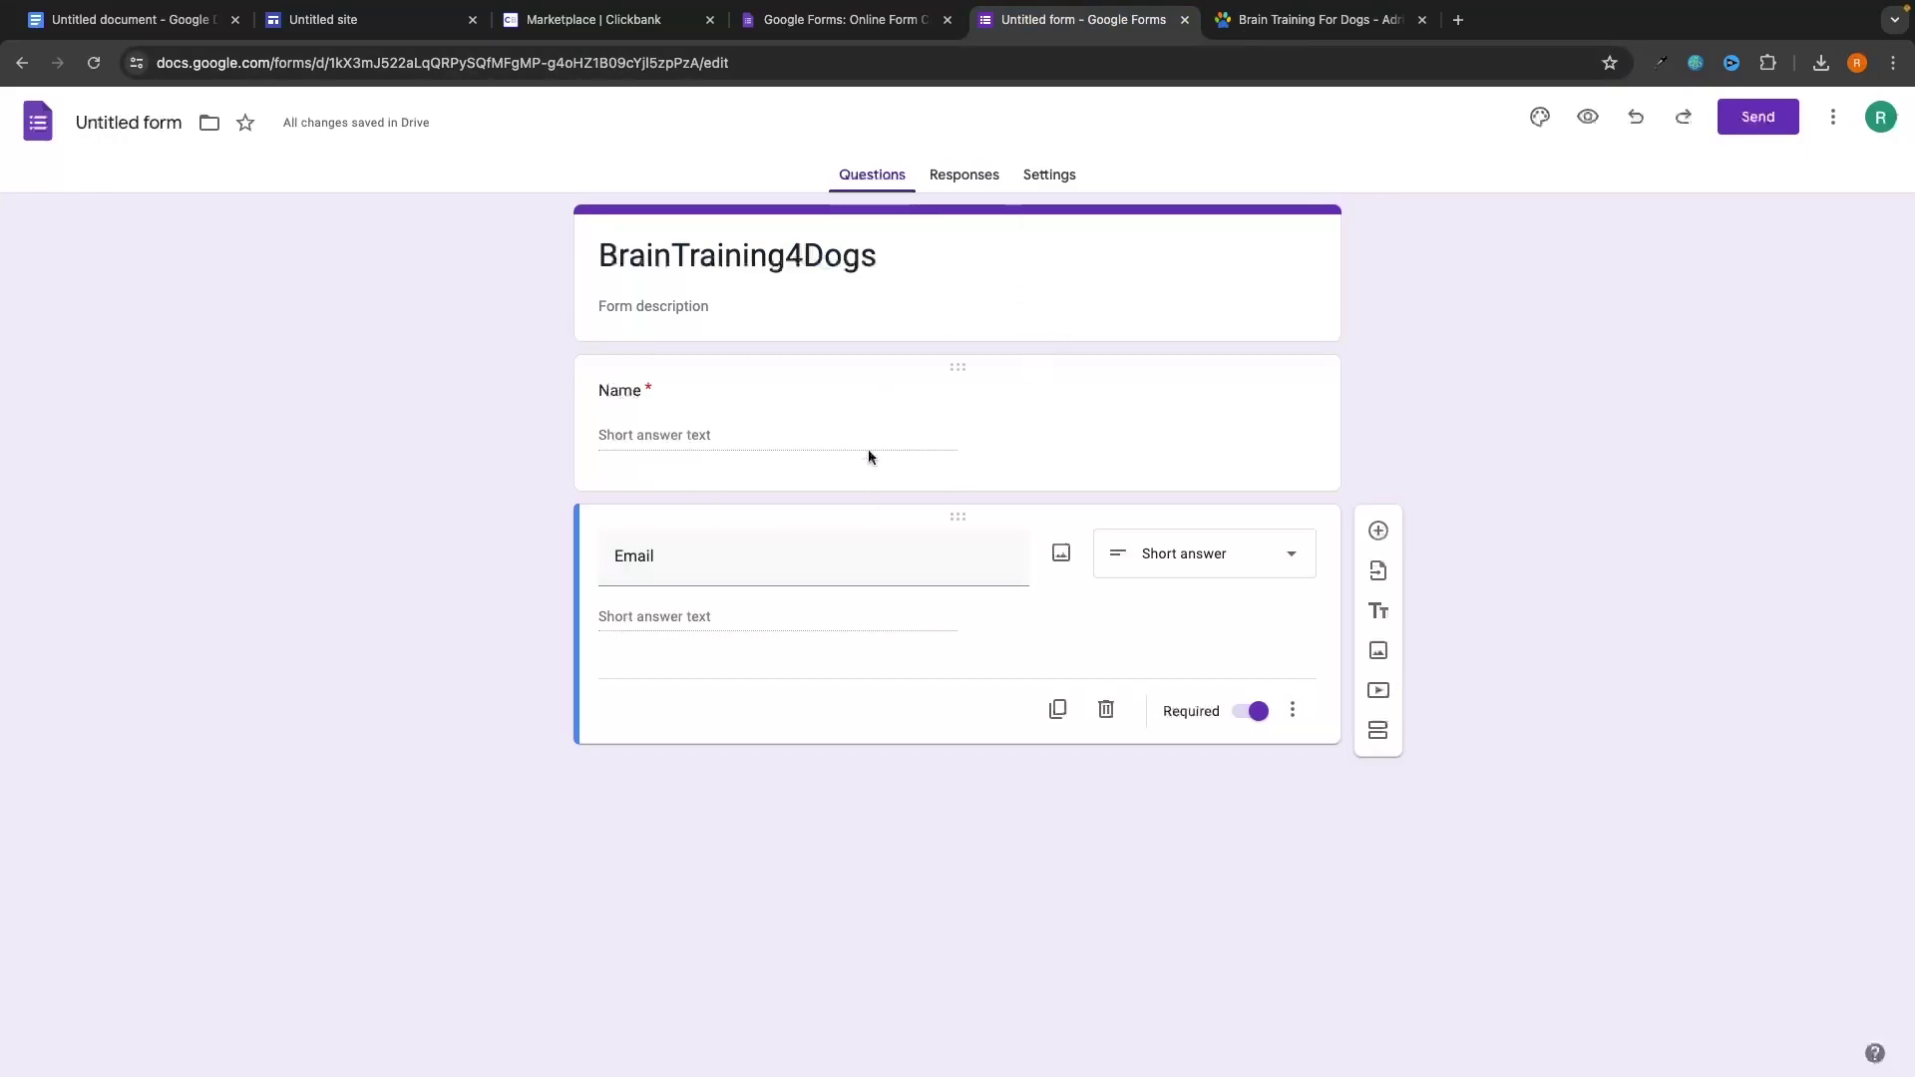
# Turn off 'Show link to submit another response' in the form's Presentation settings.
pyautogui.click(1045, 179)
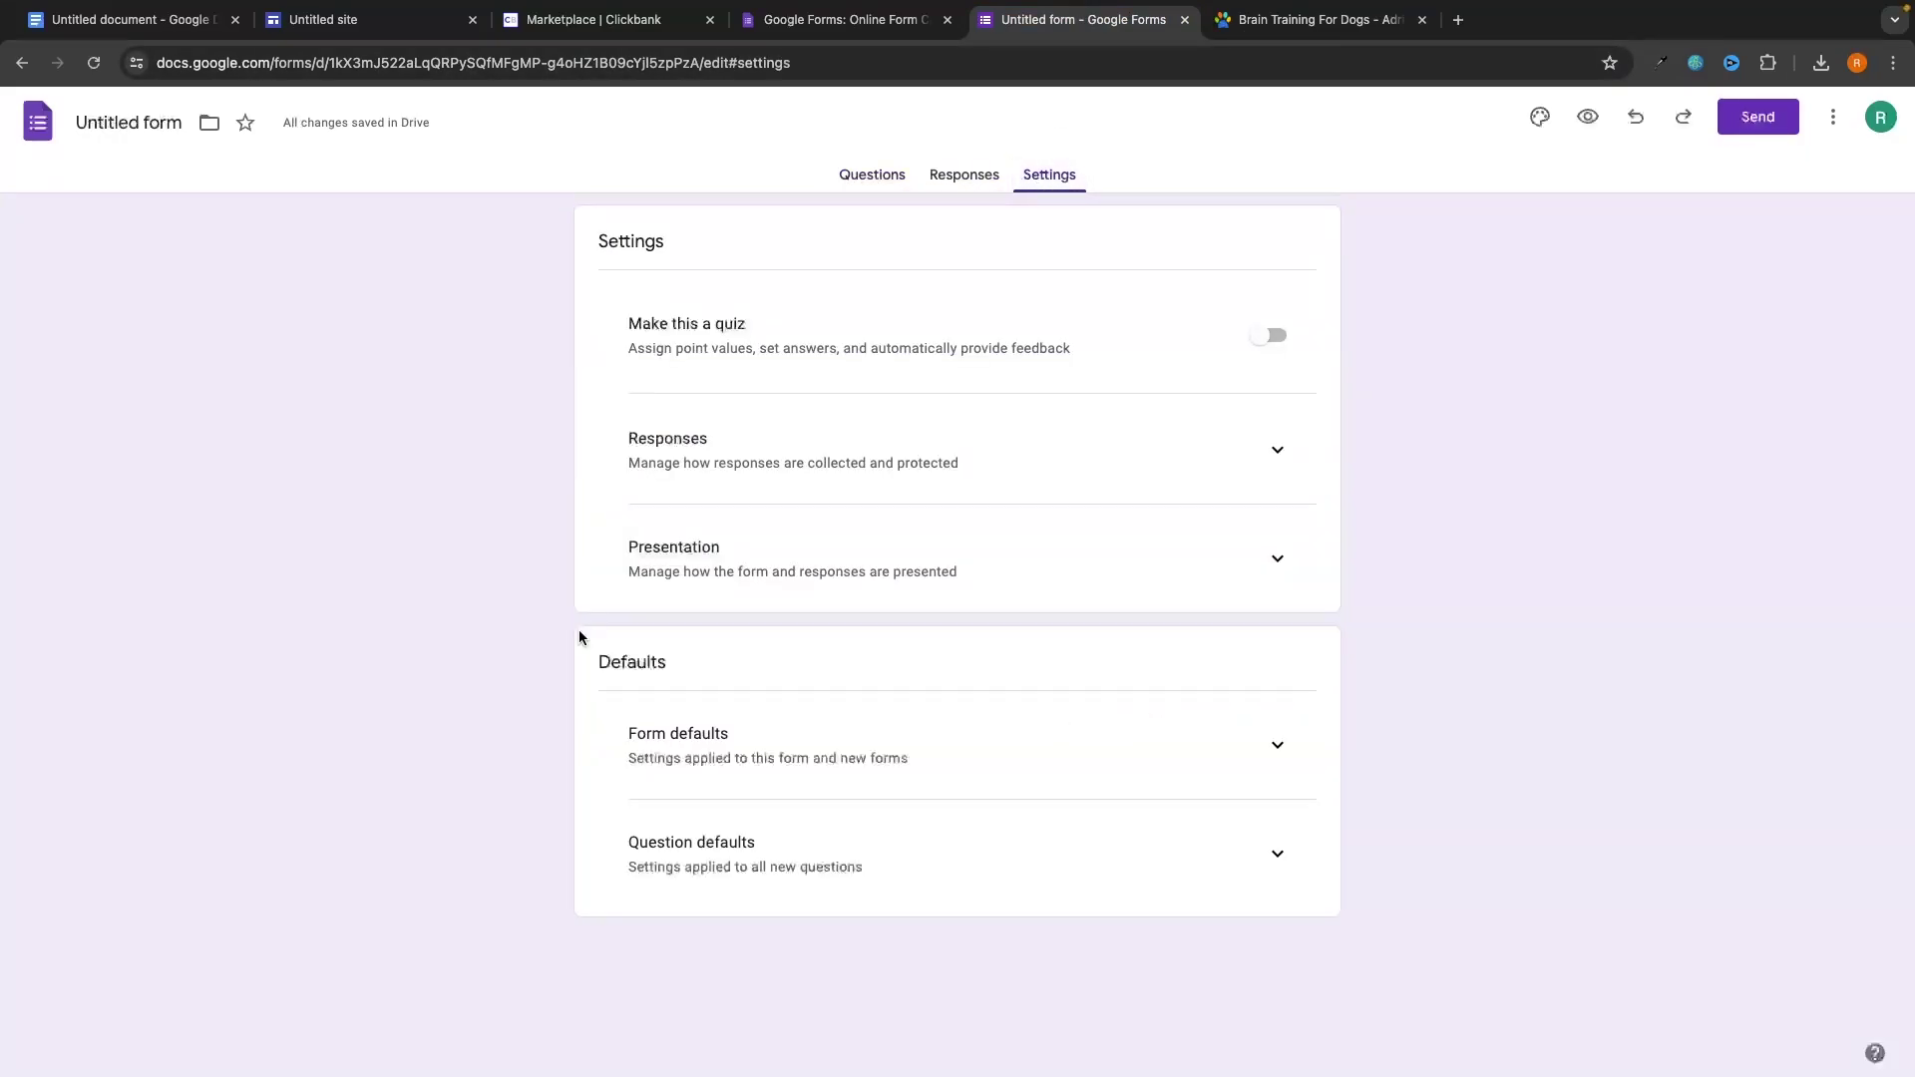
pyautogui.click(748, 550)
pyautogui.click(1277, 574)
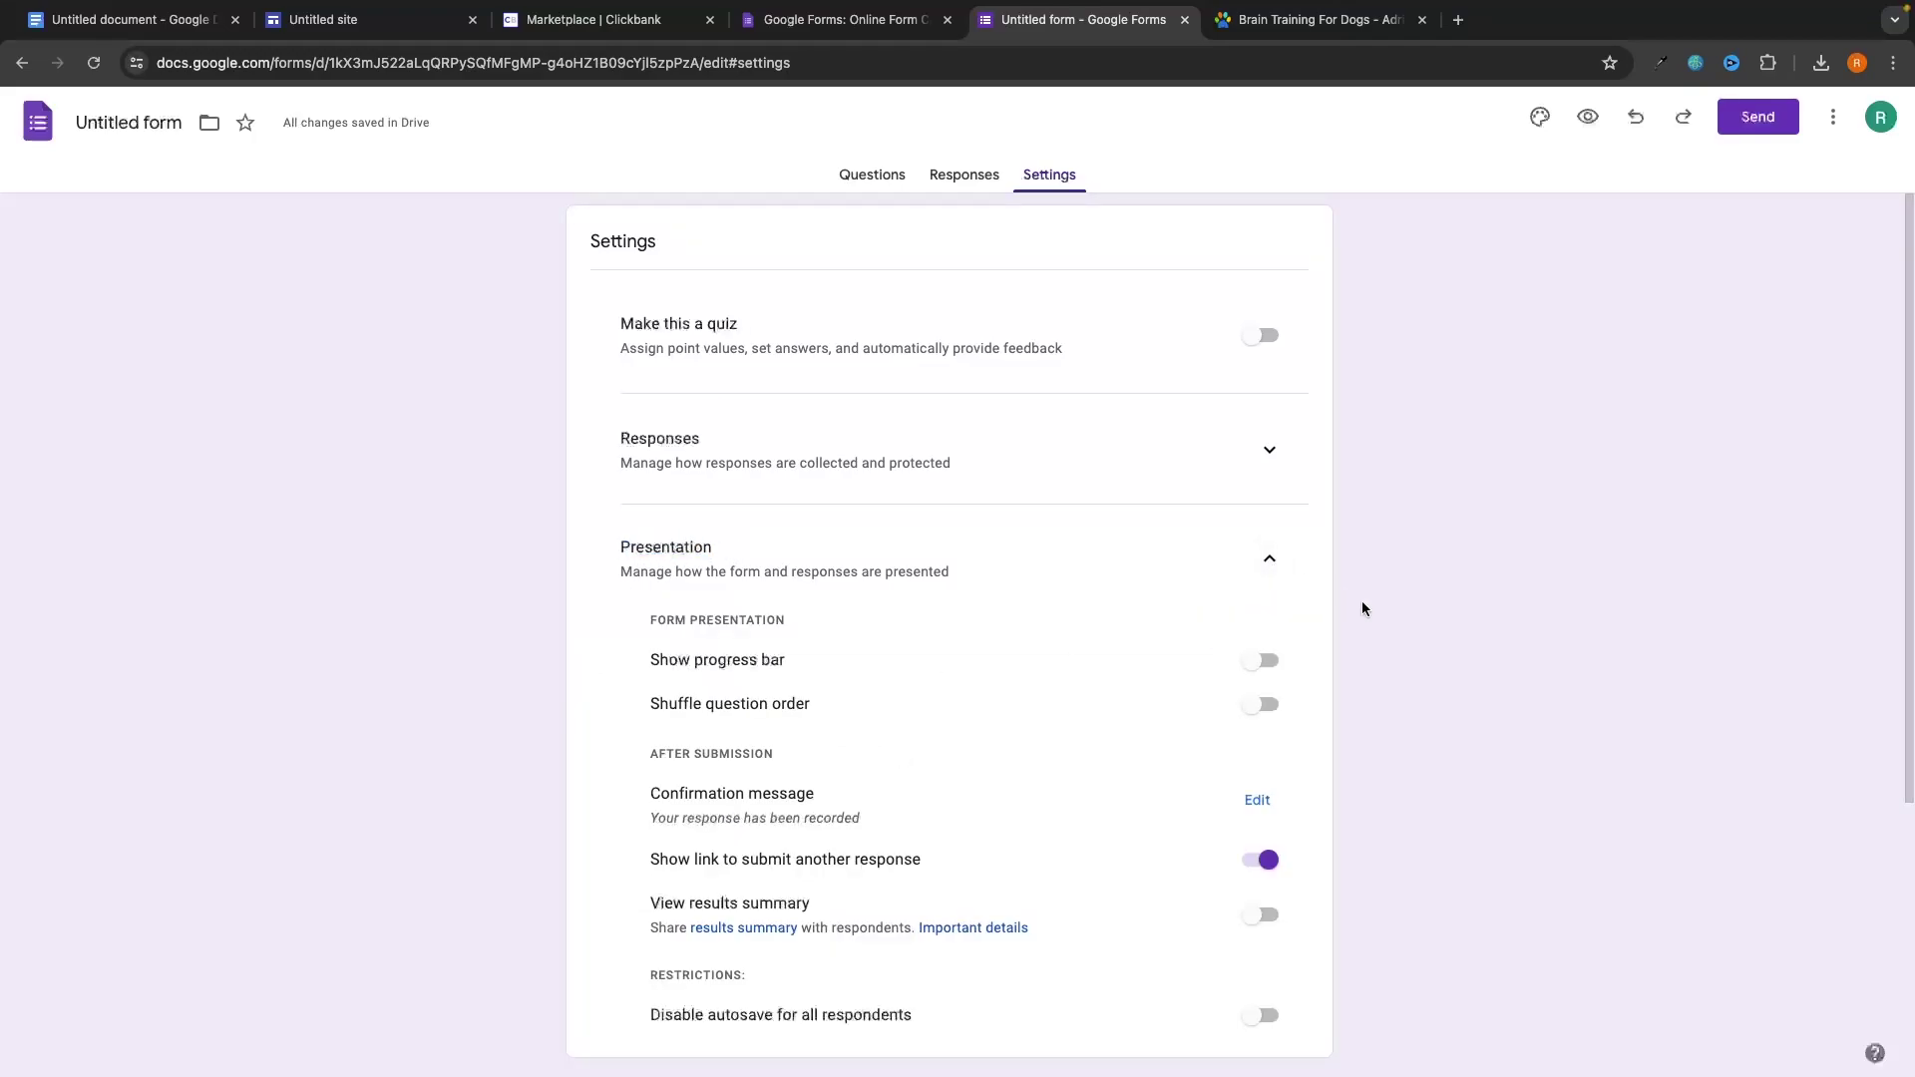
pyautogui.scroll(-2, 1363, 609)
pyautogui.scroll(1, 1362, 608)
pyautogui.moveTo(642, 681); pyautogui.dragTo(837, 683)
pyautogui.click(837, 683)
pyautogui.moveTo(667, 741); pyautogui.dragTo(974, 756)
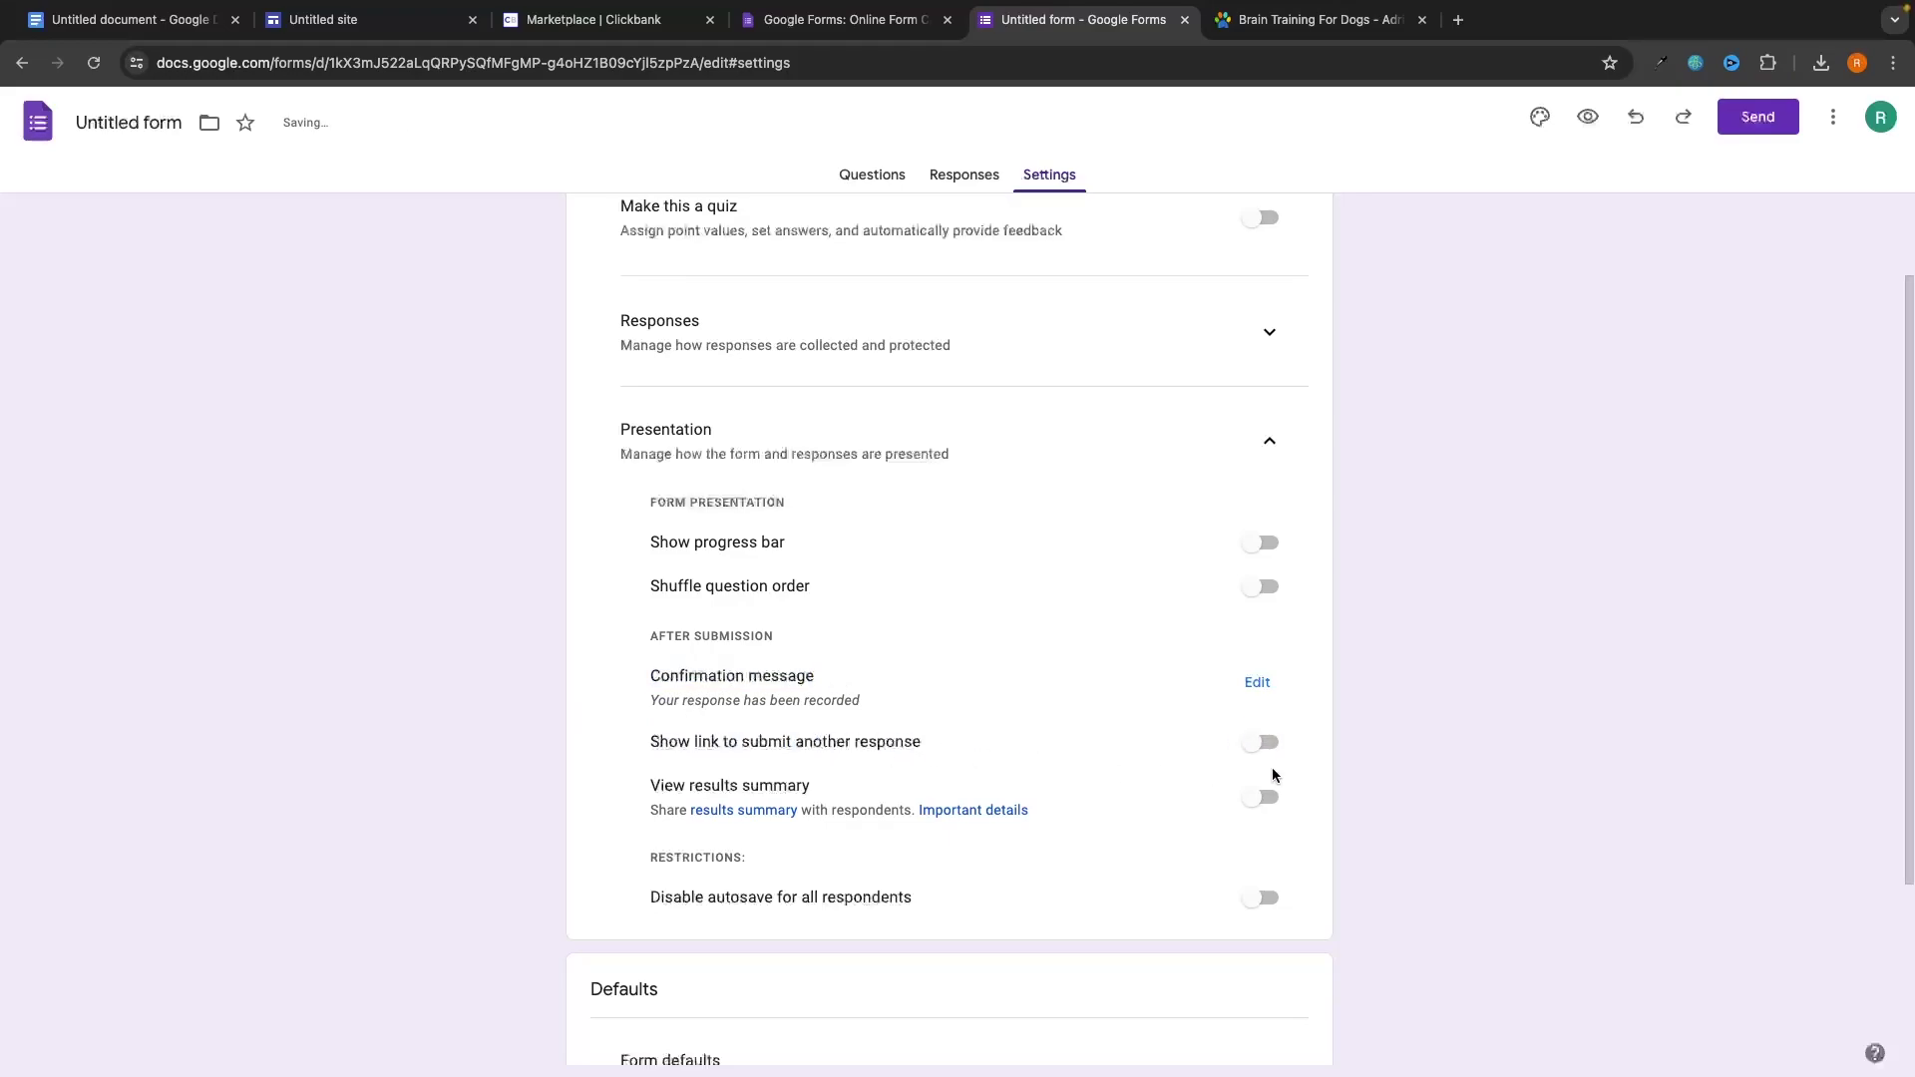
# Set the confirmation message to 'Thank you, here is your link -' plus the sales page URL.
pyautogui.click(1258, 683)
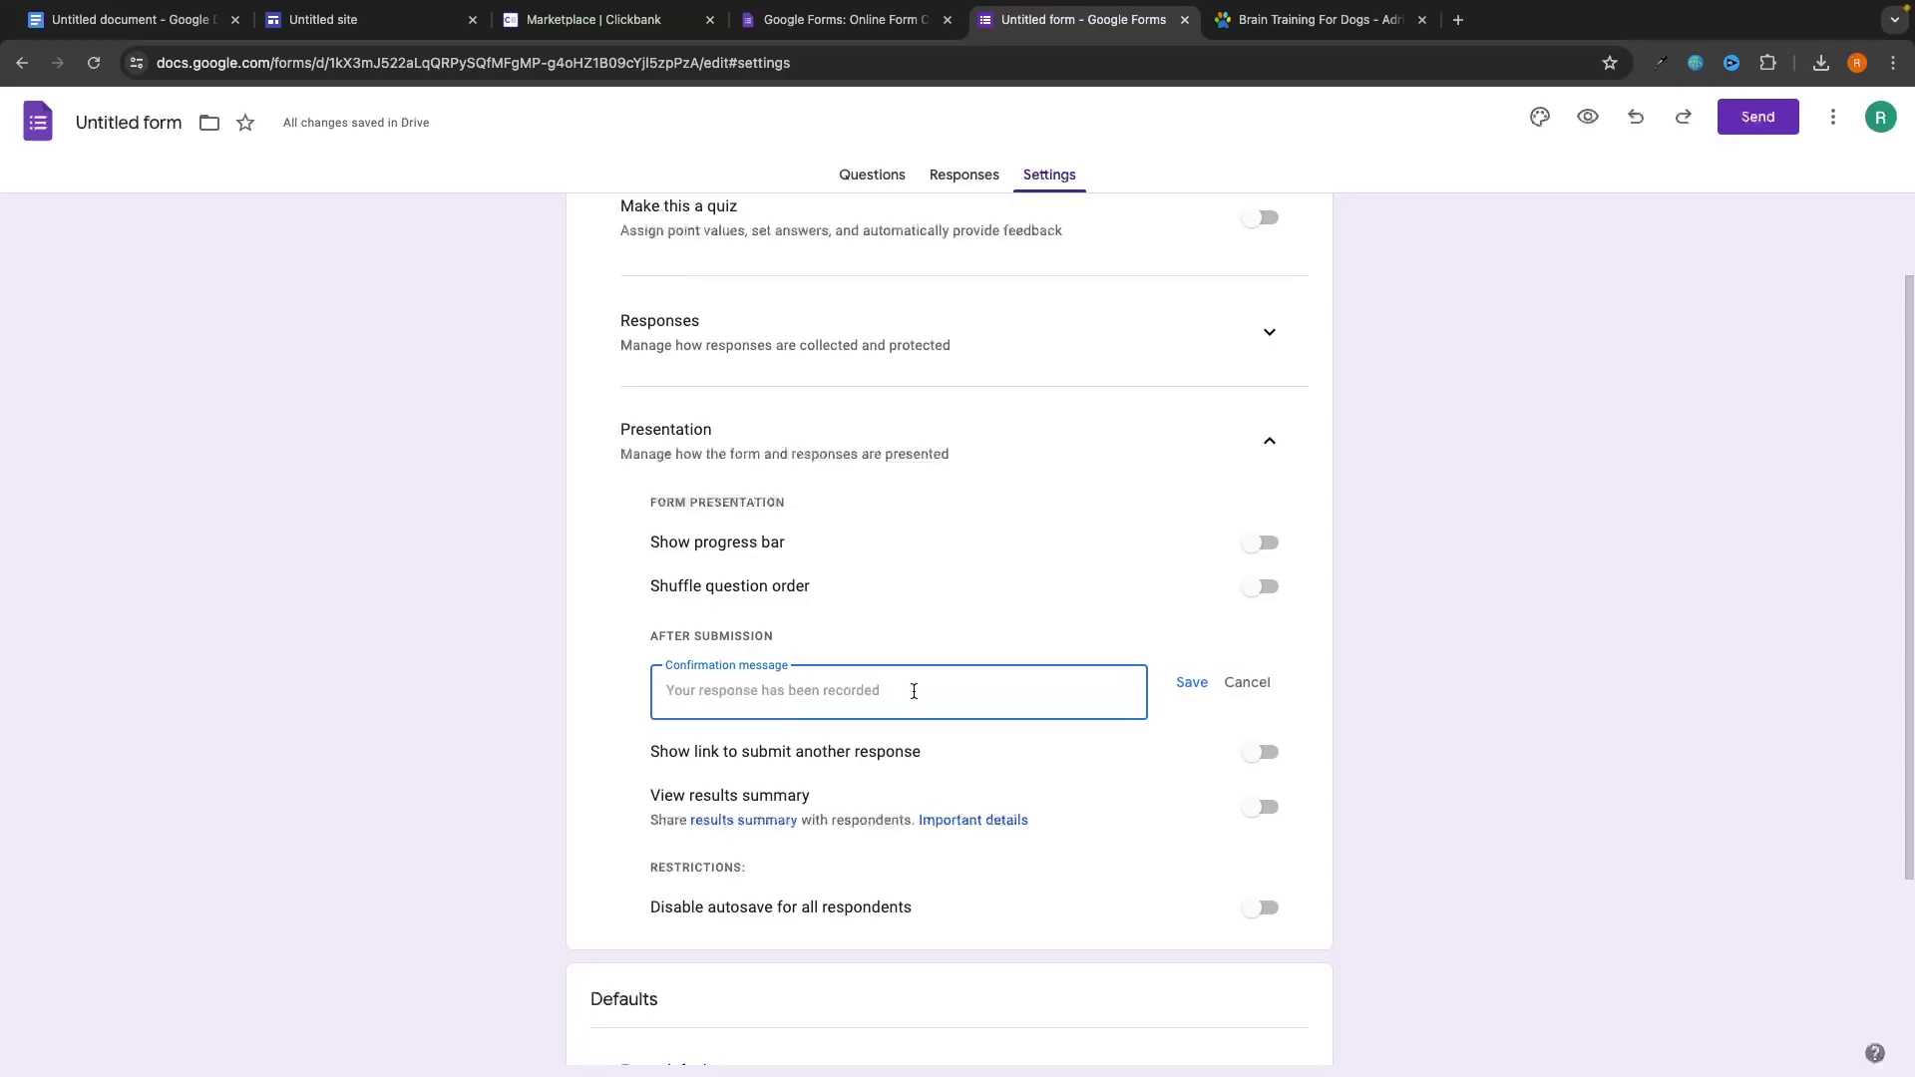
pyautogui.write('Thank you, here is your link')
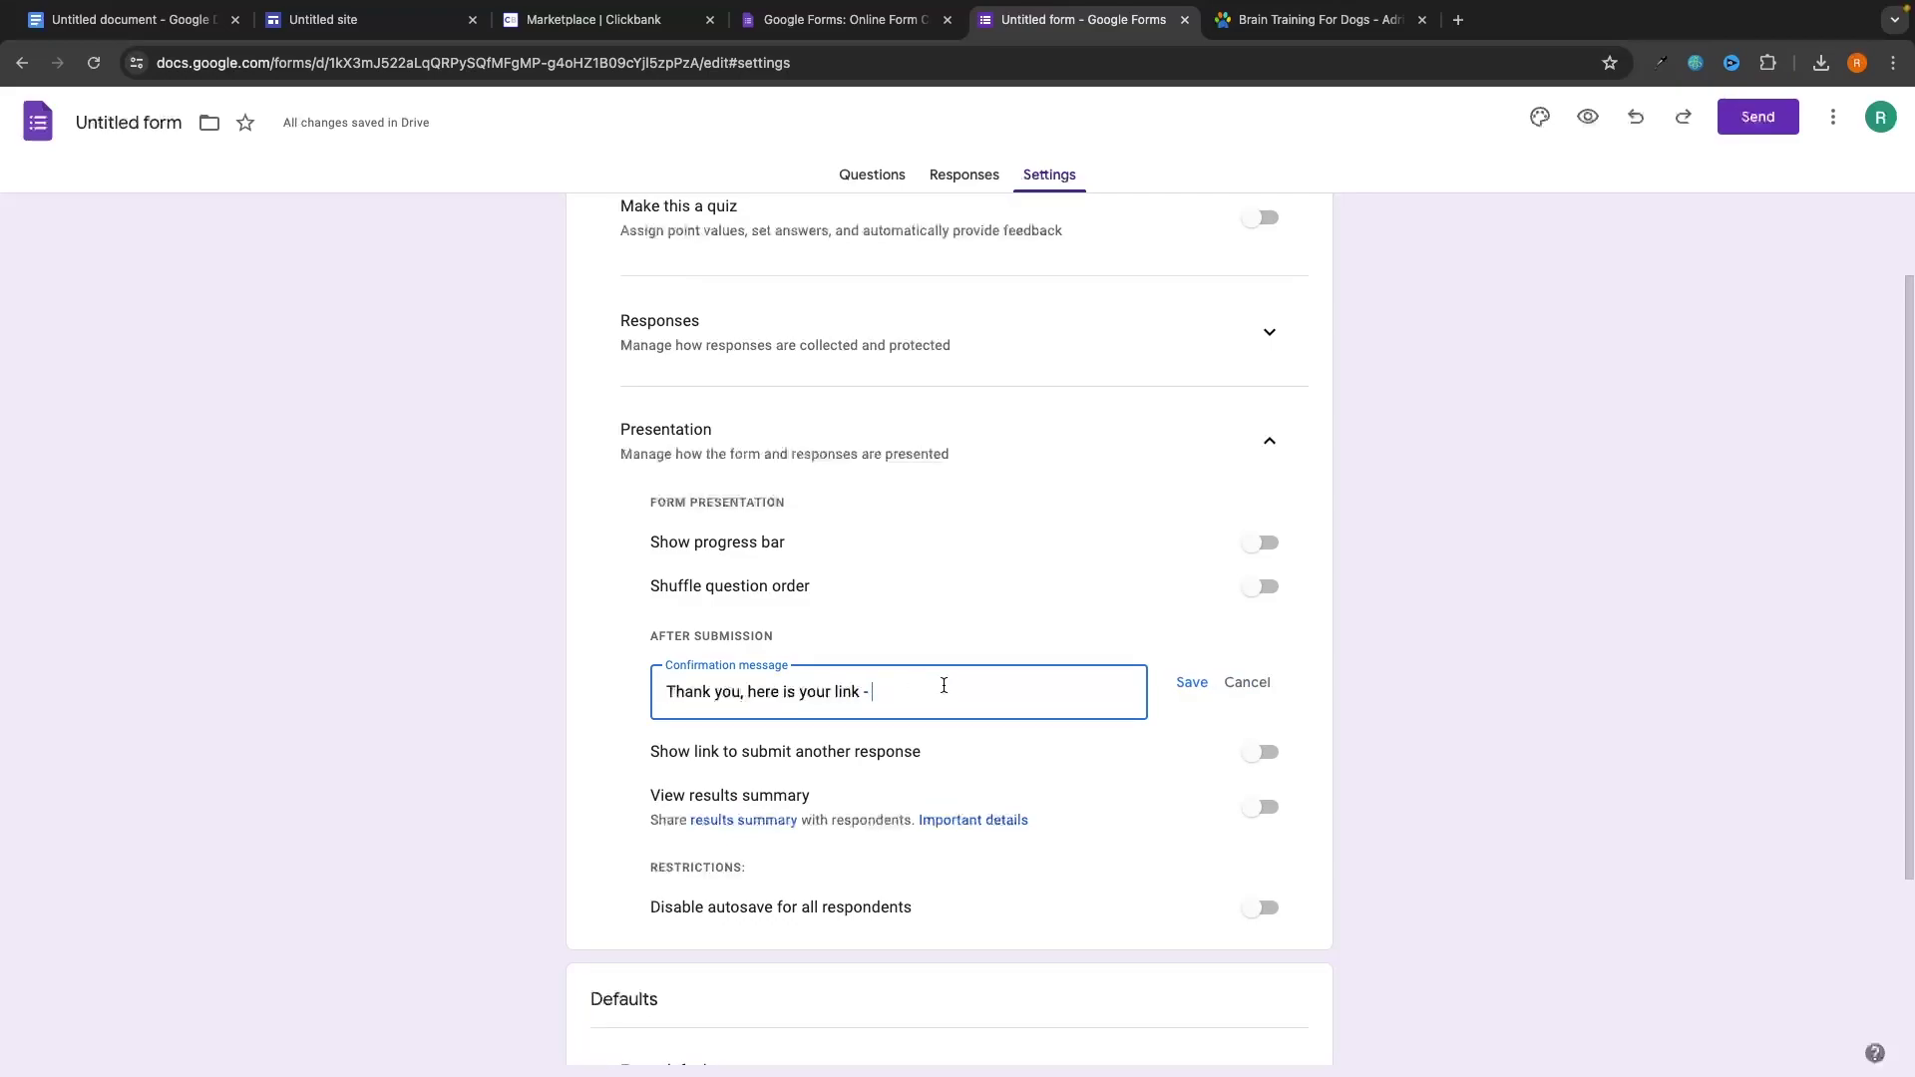
pyautogui.click(1296, 20)
pyautogui.click(1296, 63)
pyautogui.hotkey('ctrl', 'c')
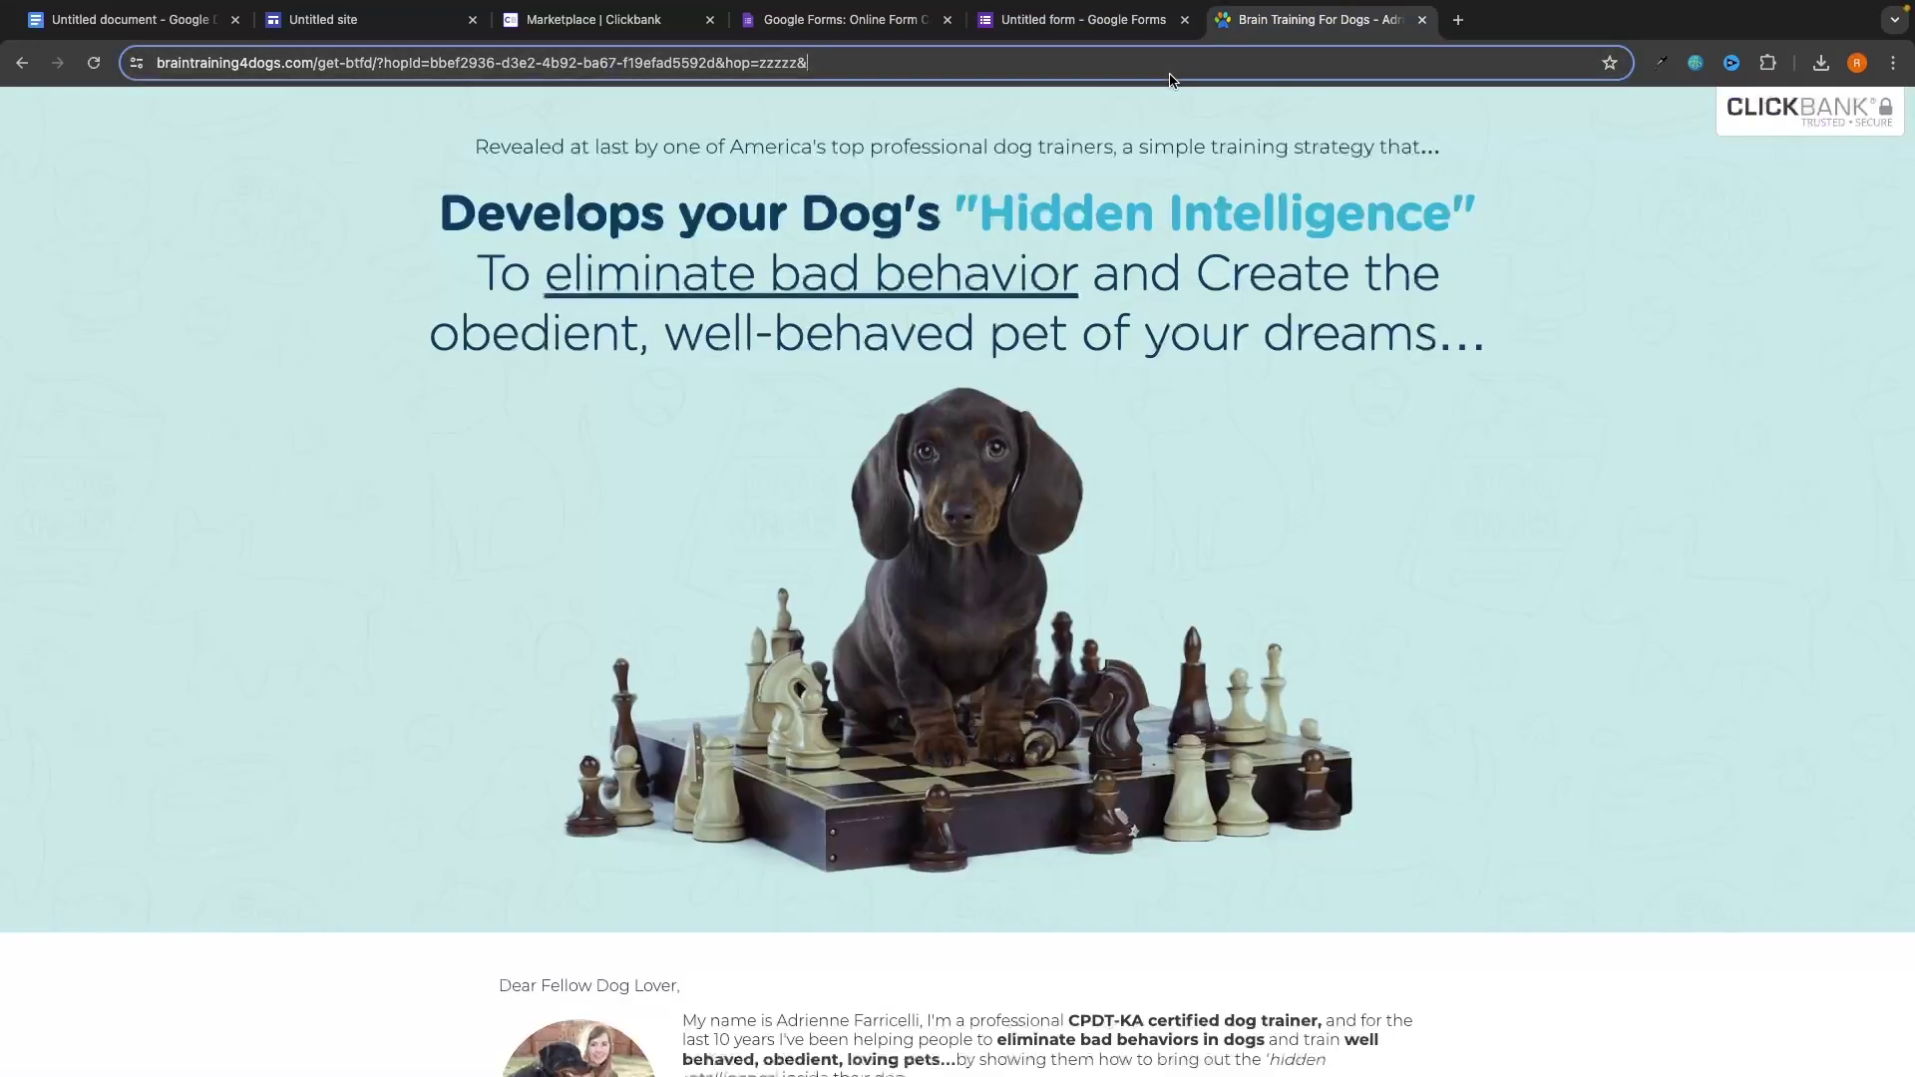
pyautogui.click(1123, 12)
pyautogui.hotkey('ctrl', 'v')
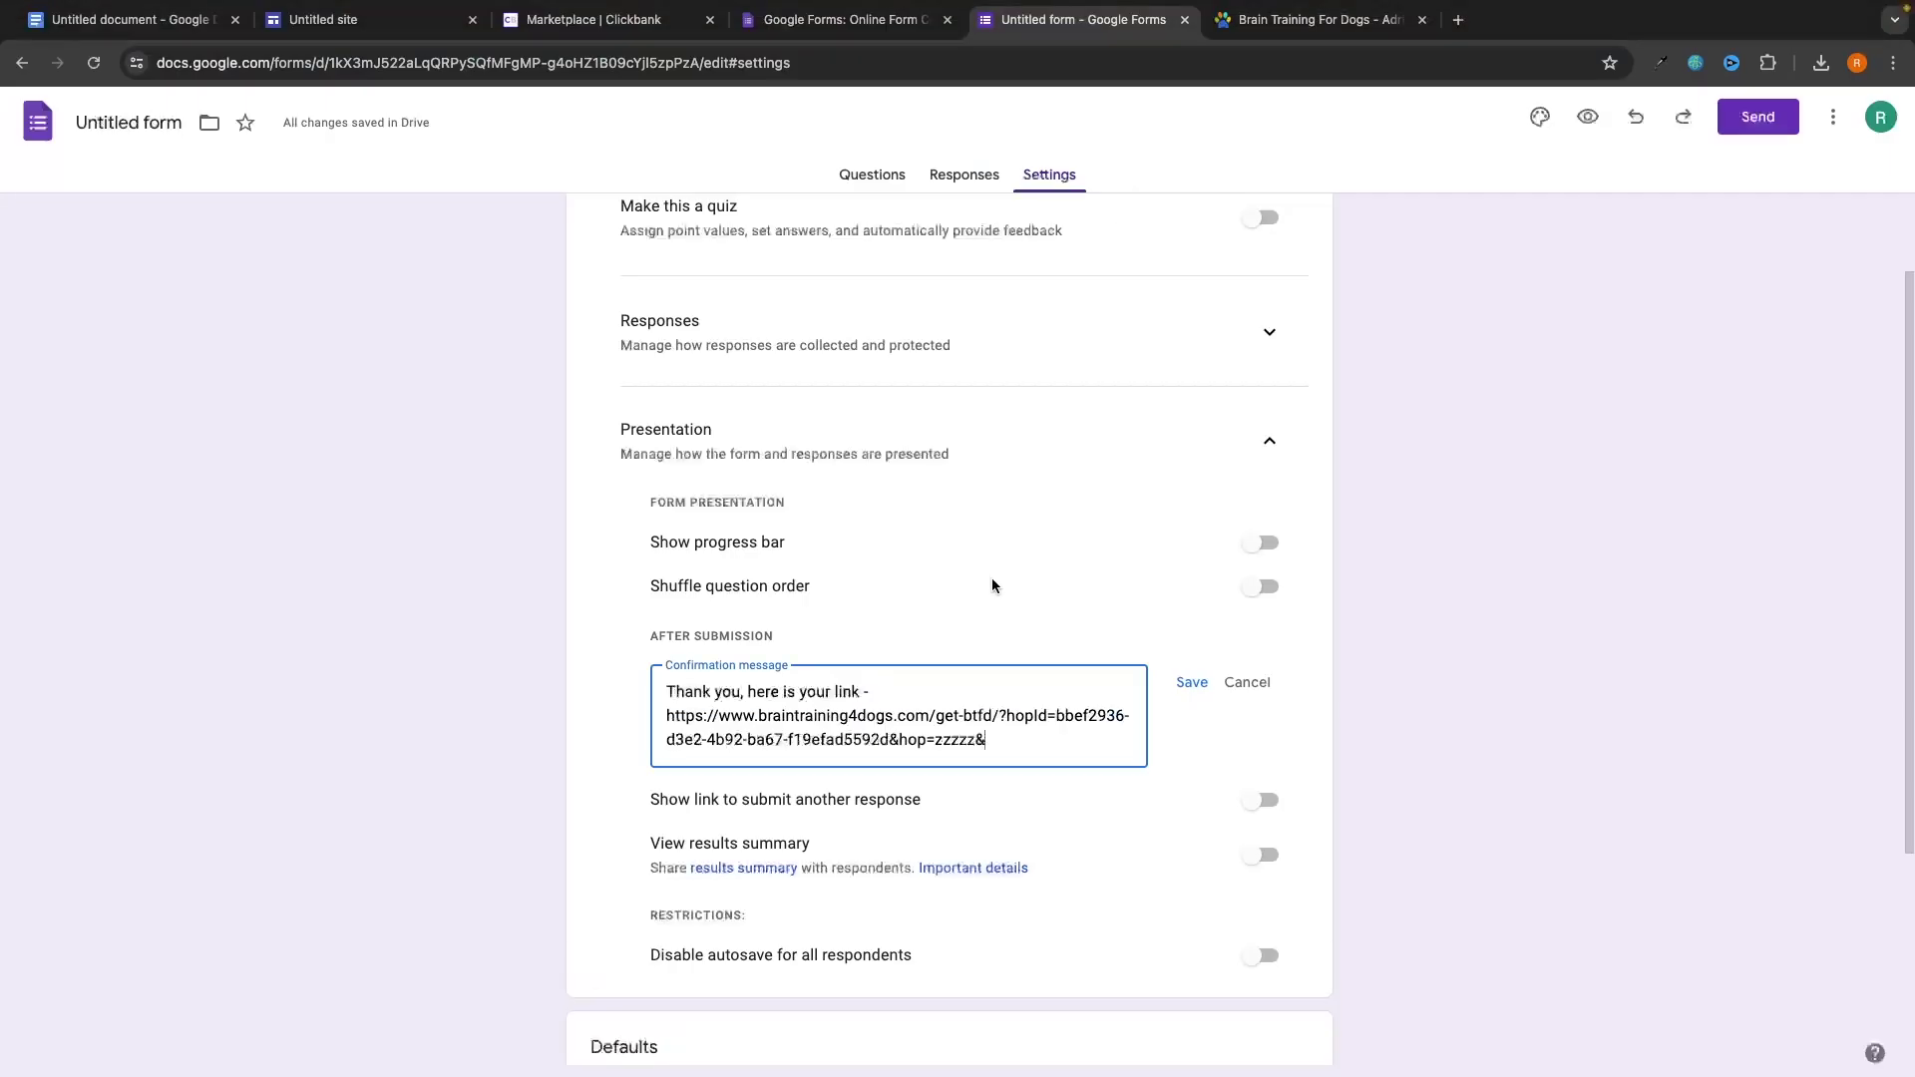
pyautogui.click(1189, 682)
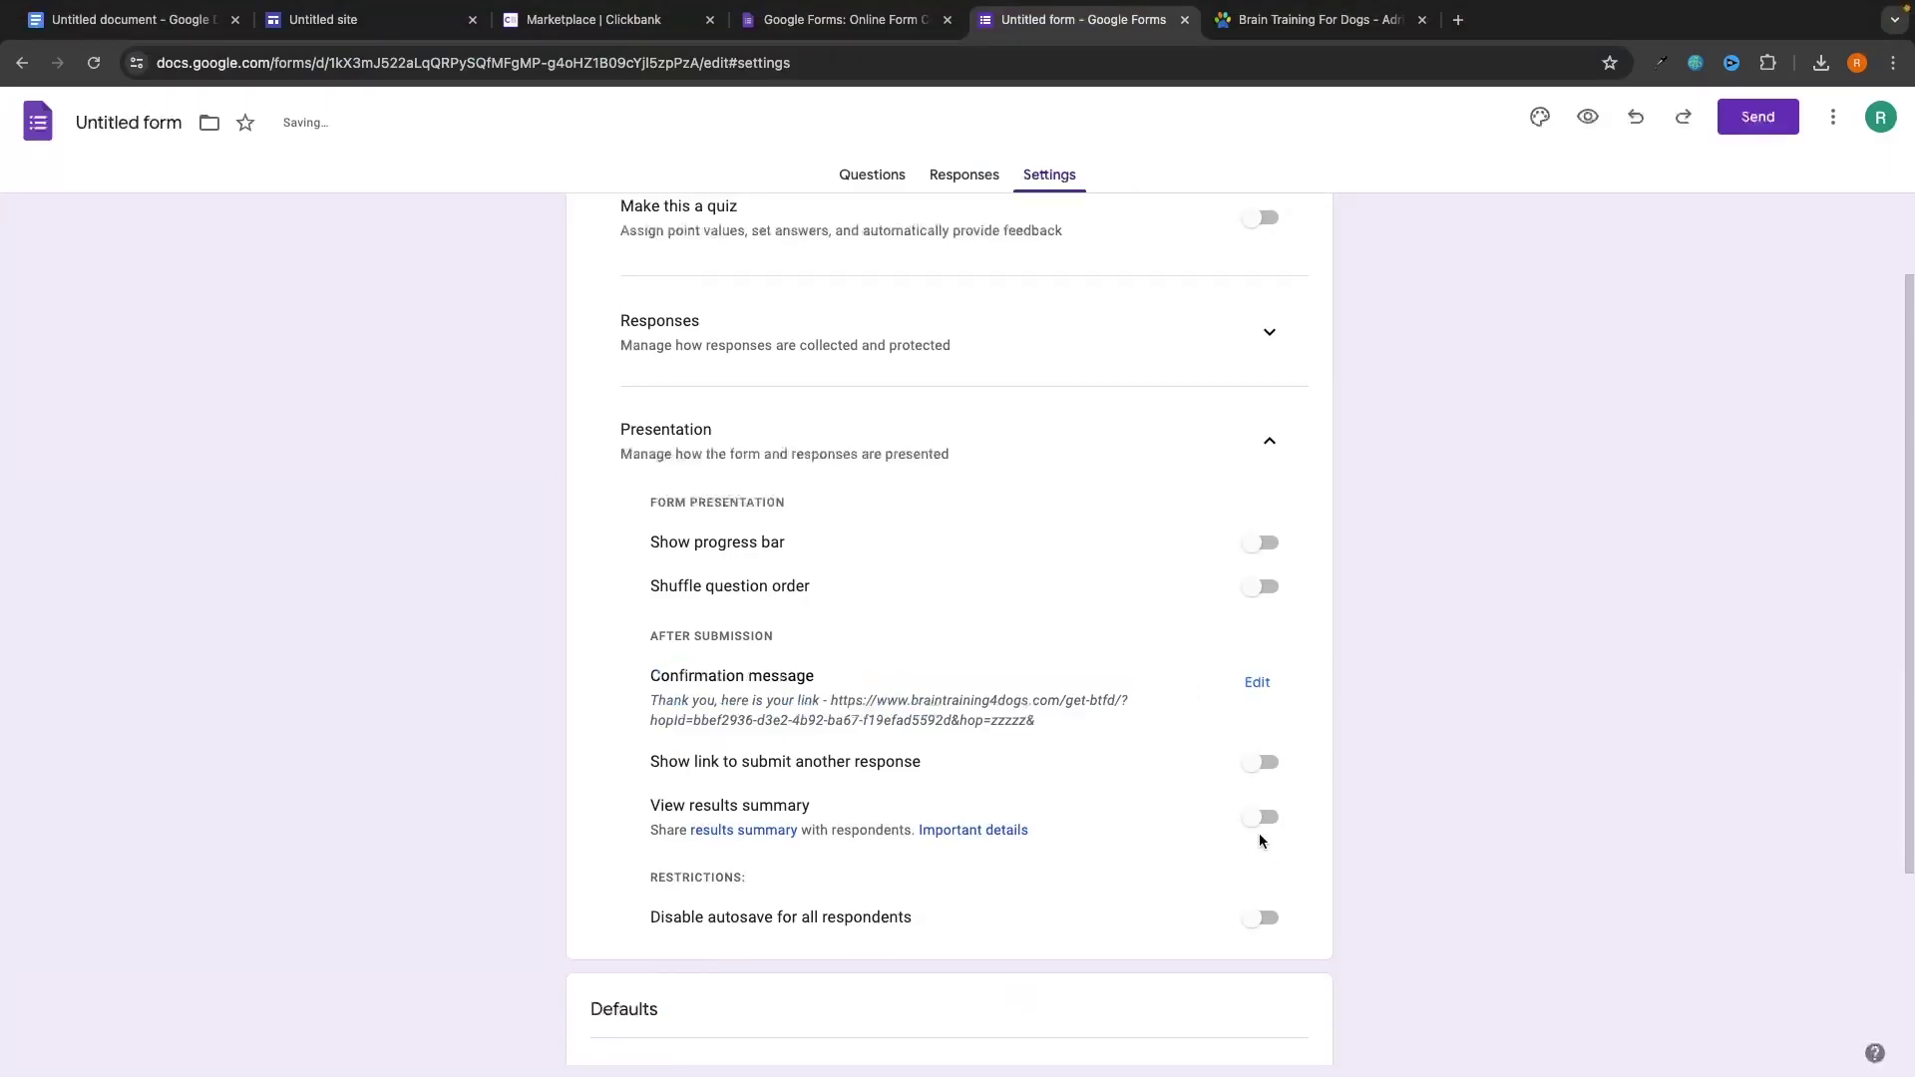
pyautogui.scroll(1, 1268, 844)
pyautogui.click(879, 186)
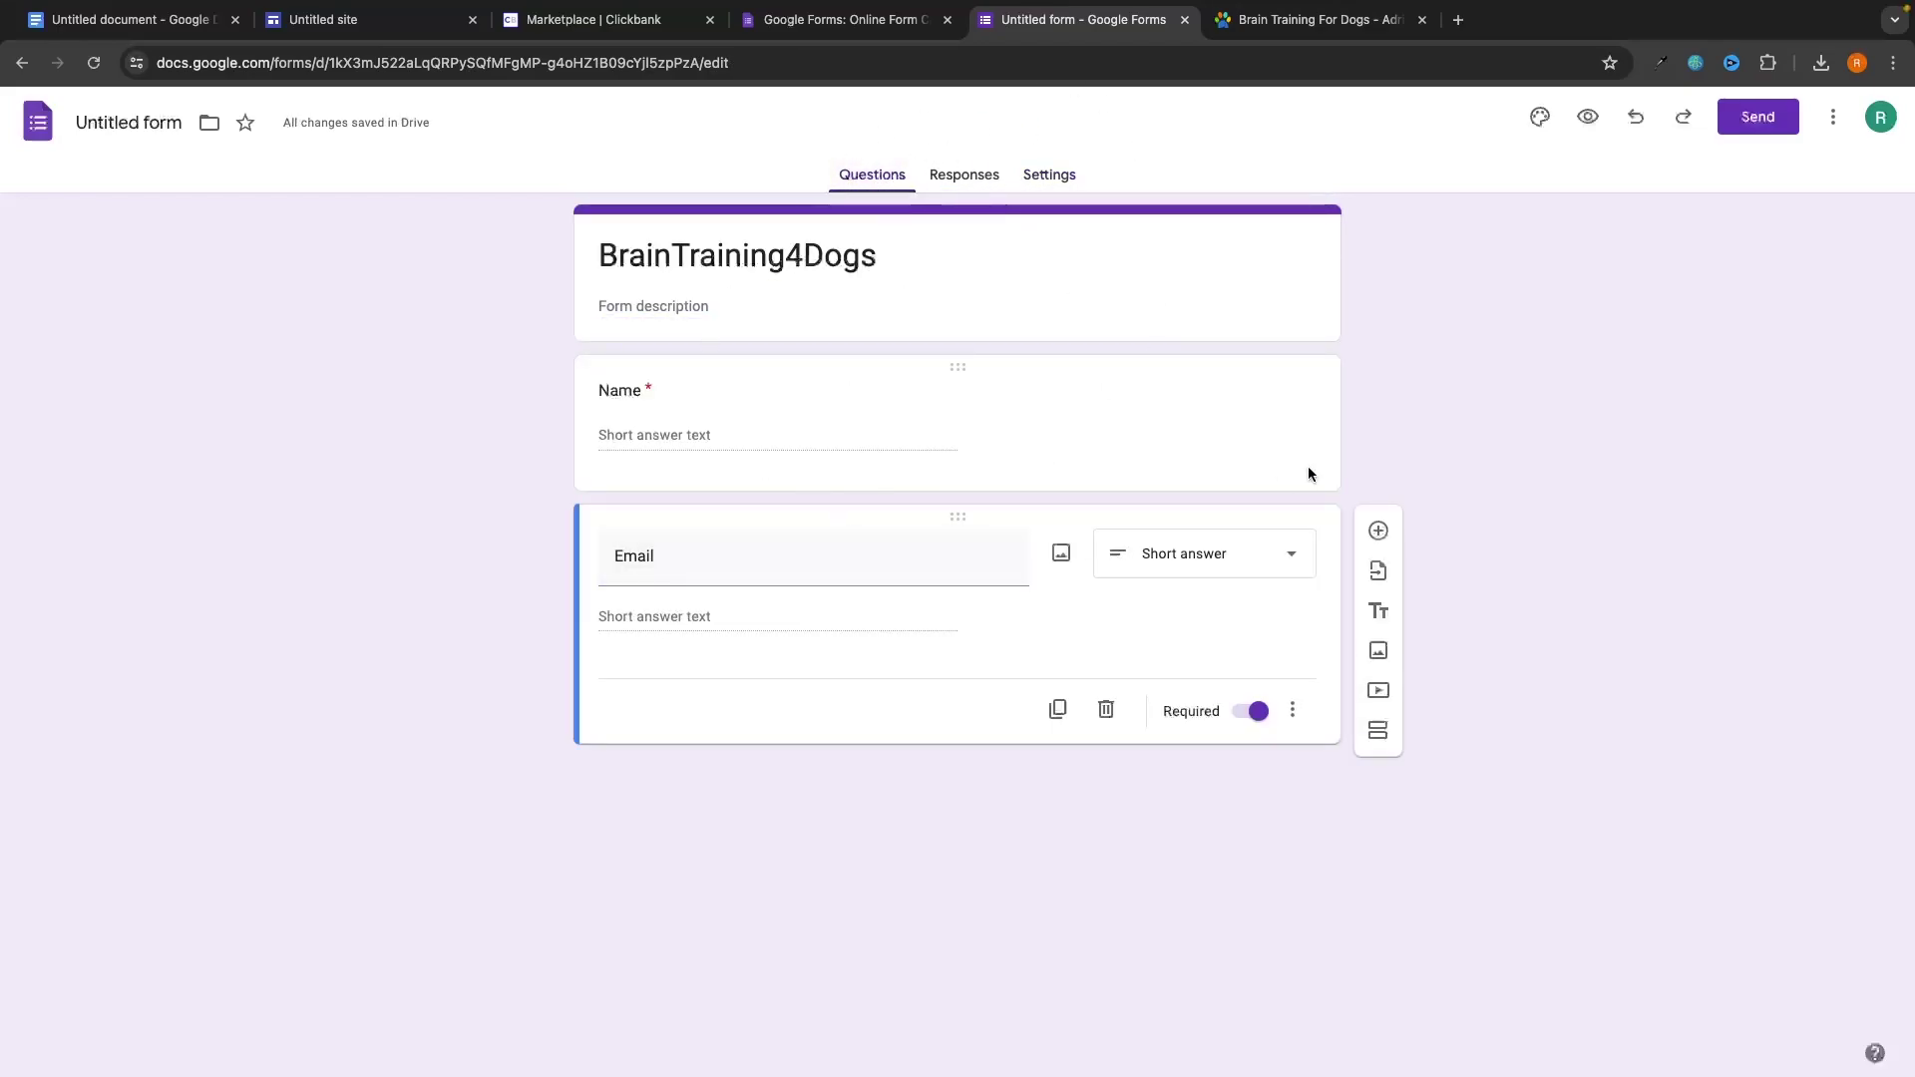
# Submit a test response with a name and email in the form preview, then follow the confirmation link.
pyautogui.click(1589, 118)
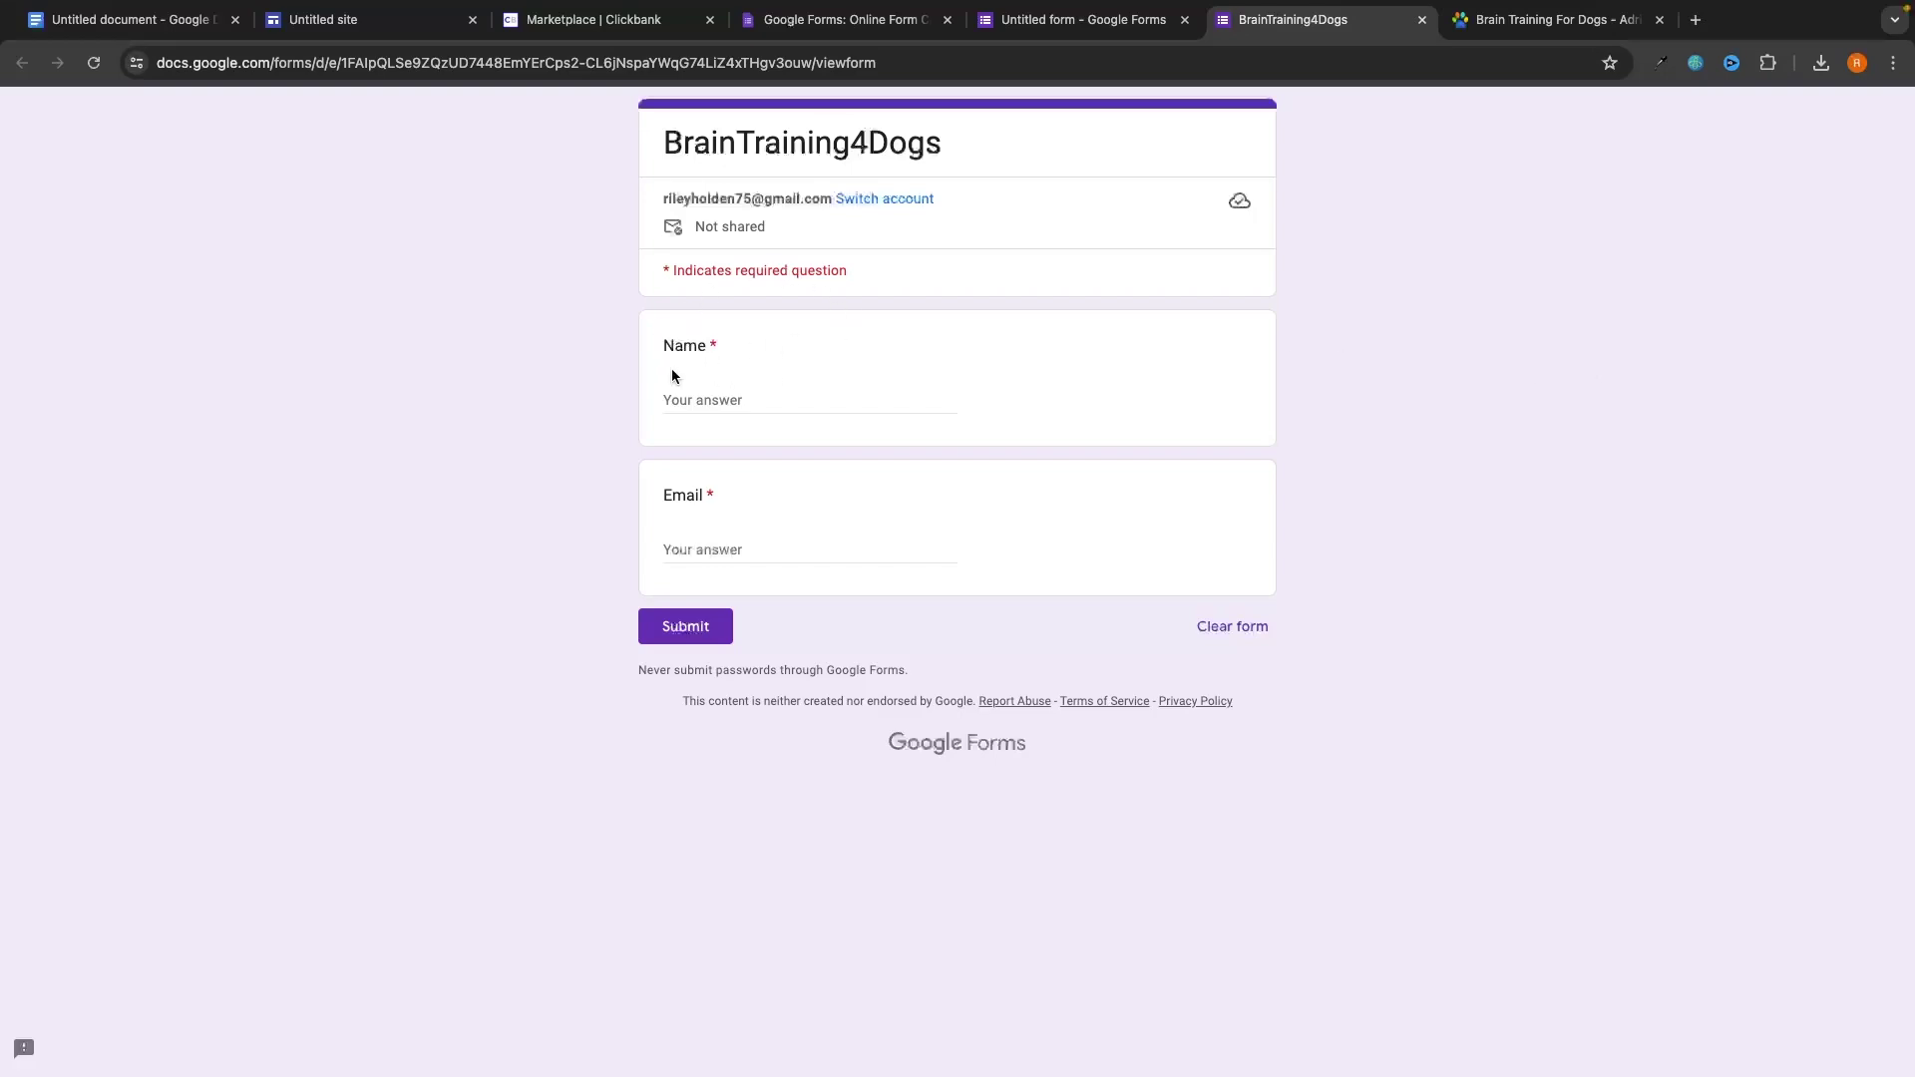
pyautogui.click(707, 413)
pyautogui.write('Harry')
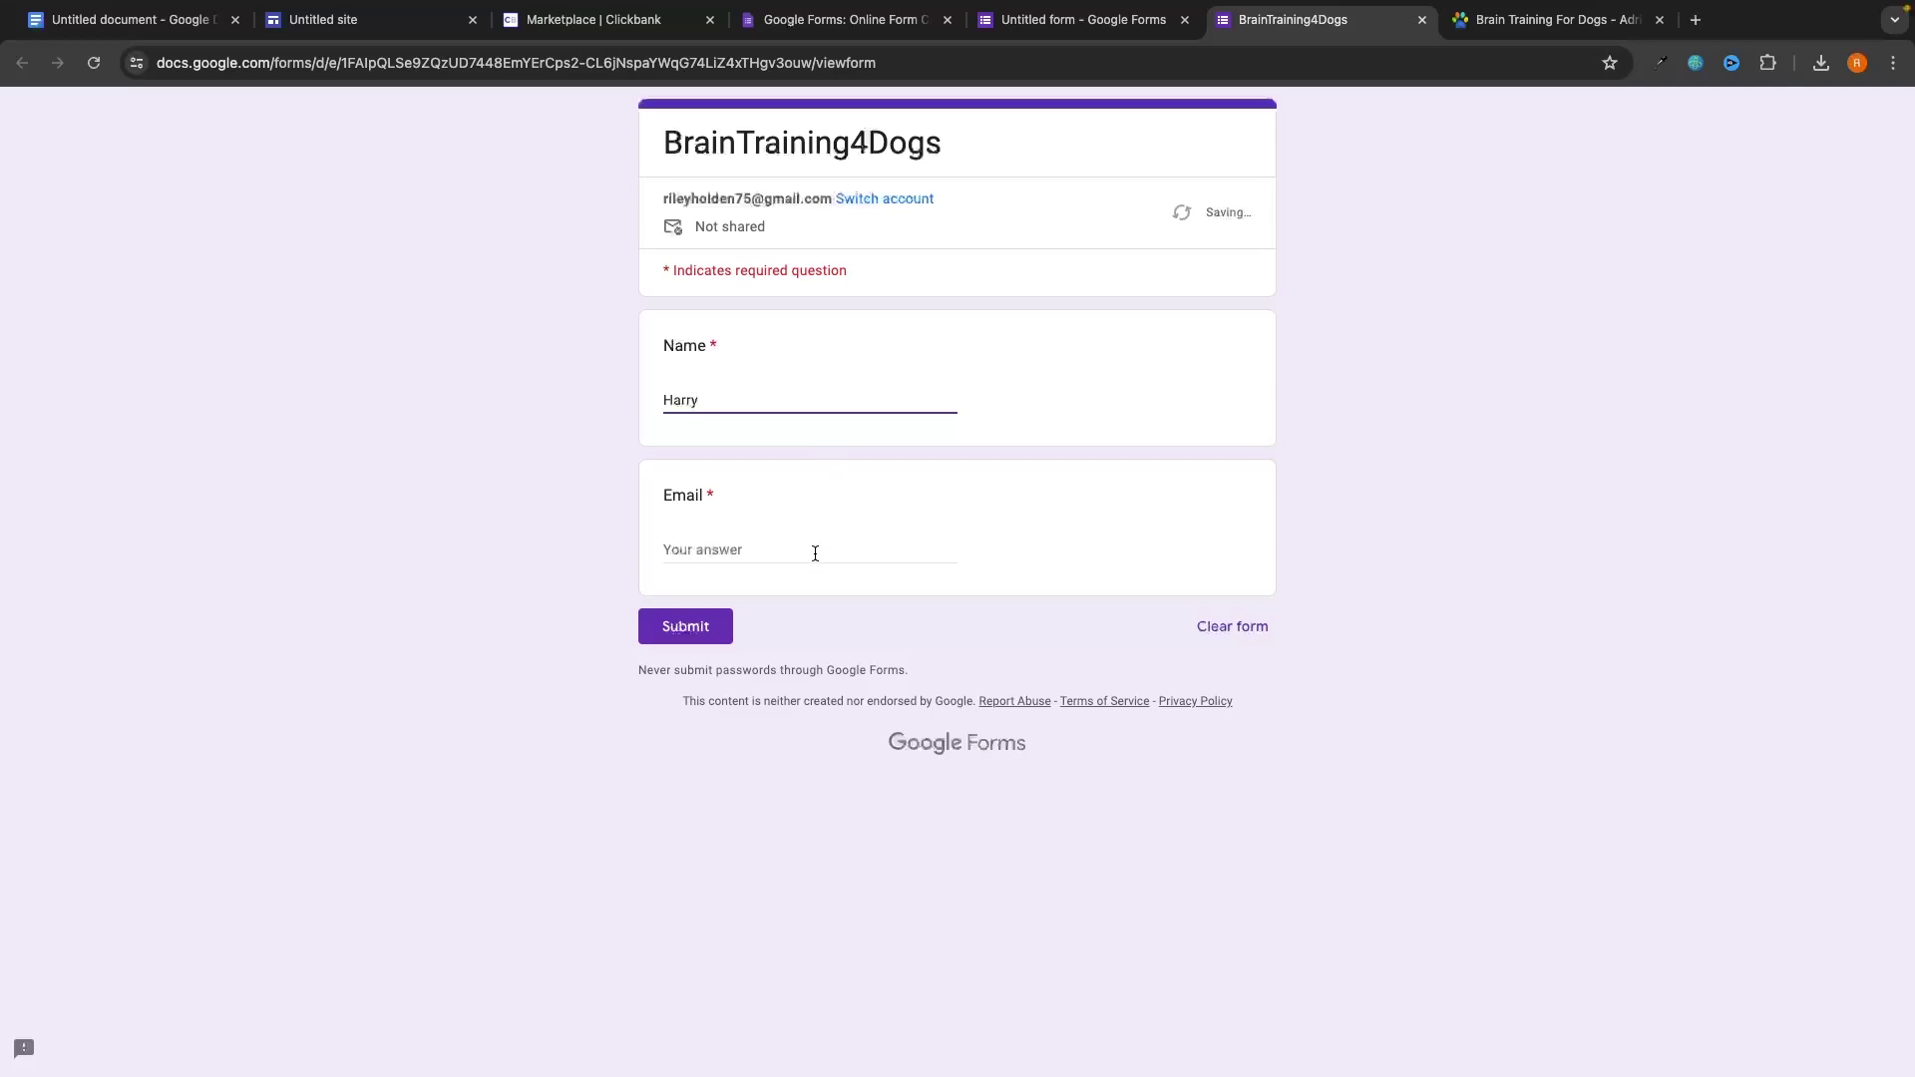
pyautogui.click(815, 553)
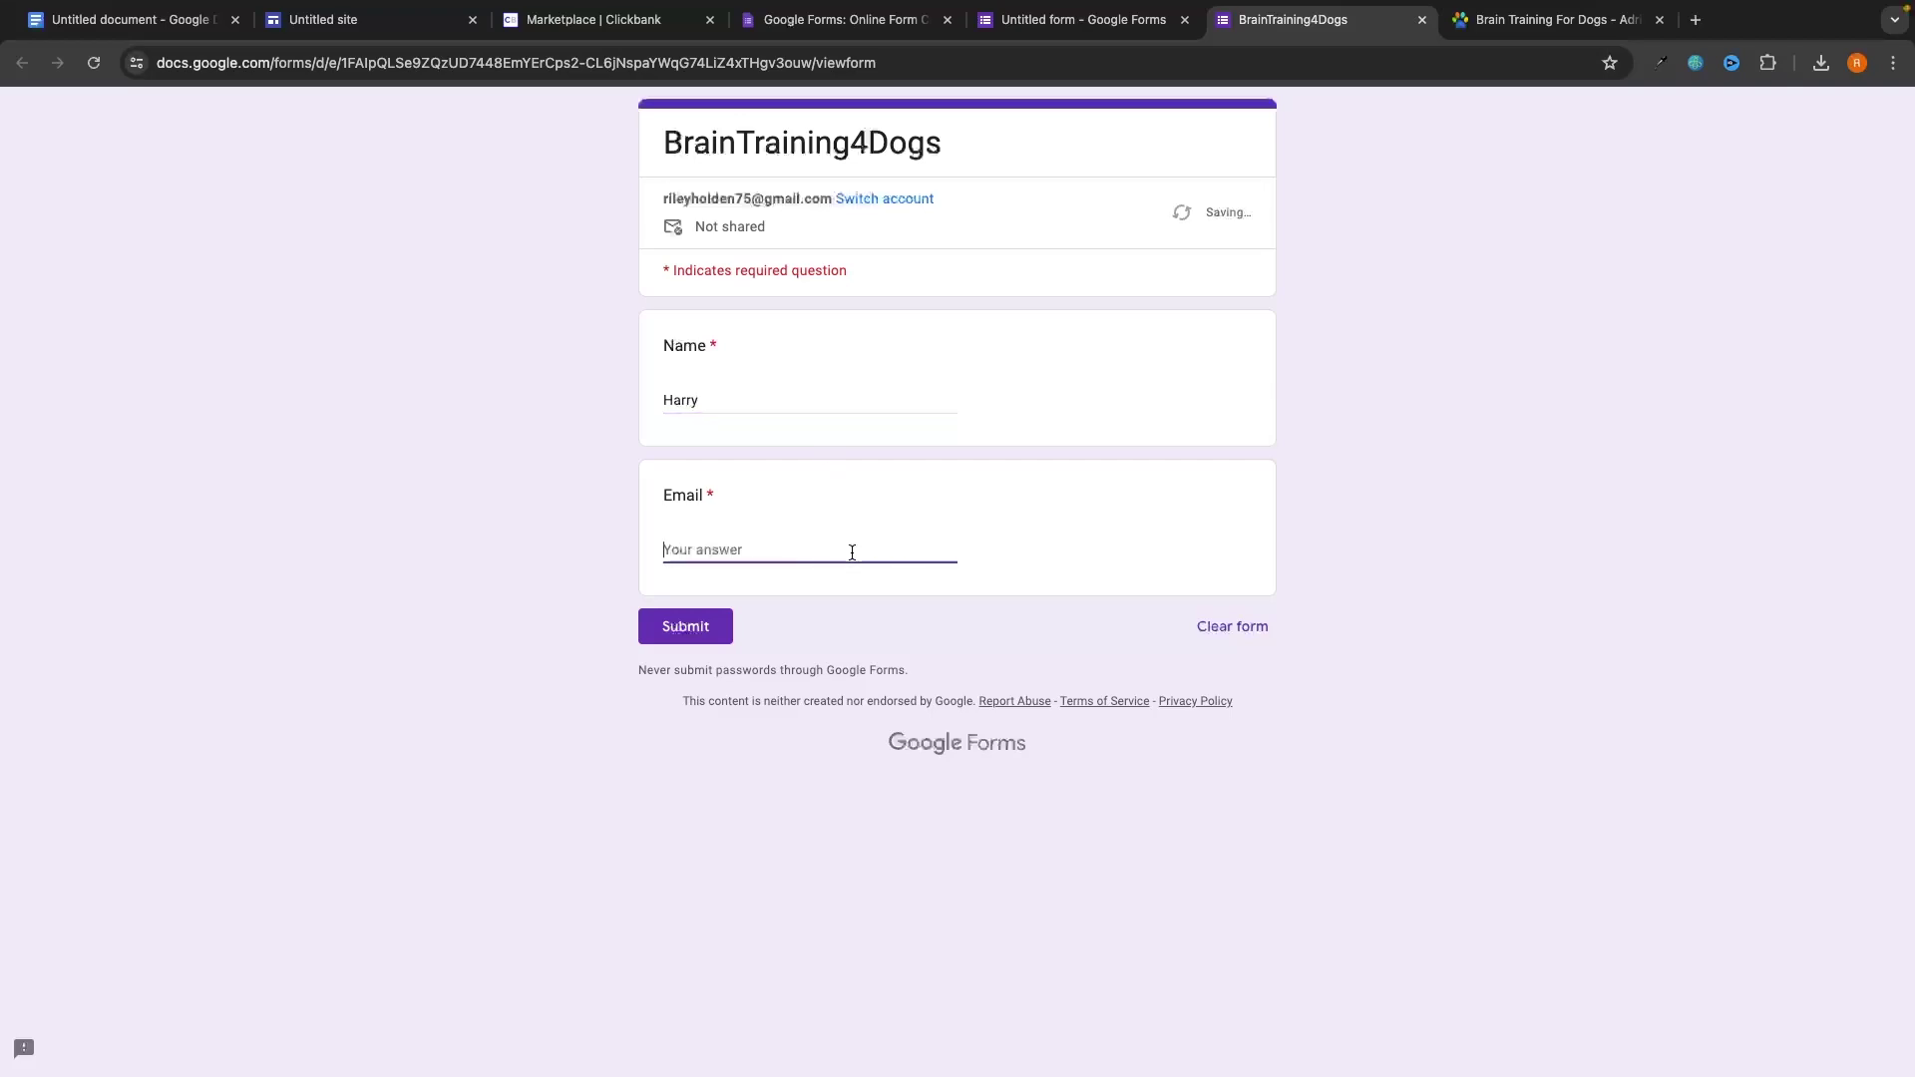
pyautogui.click(677, 521)
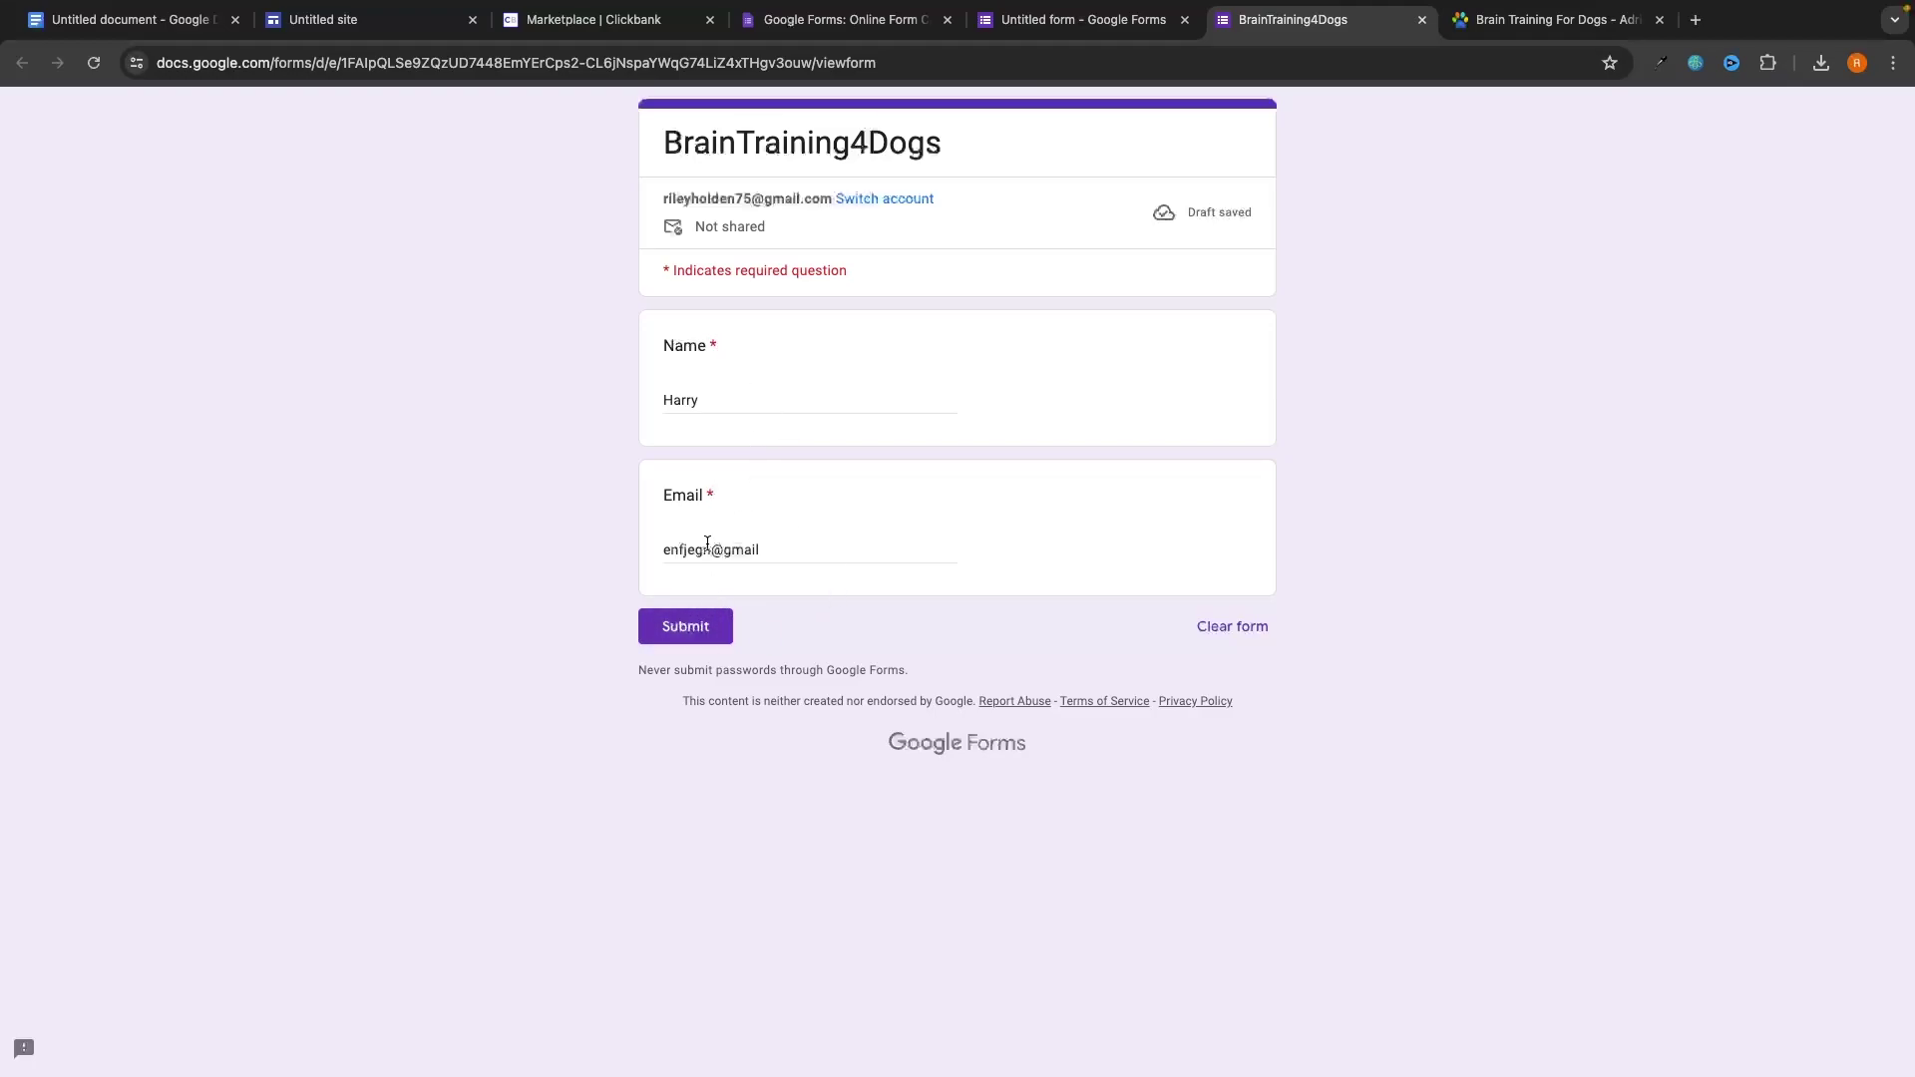
pyautogui.click(716, 627)
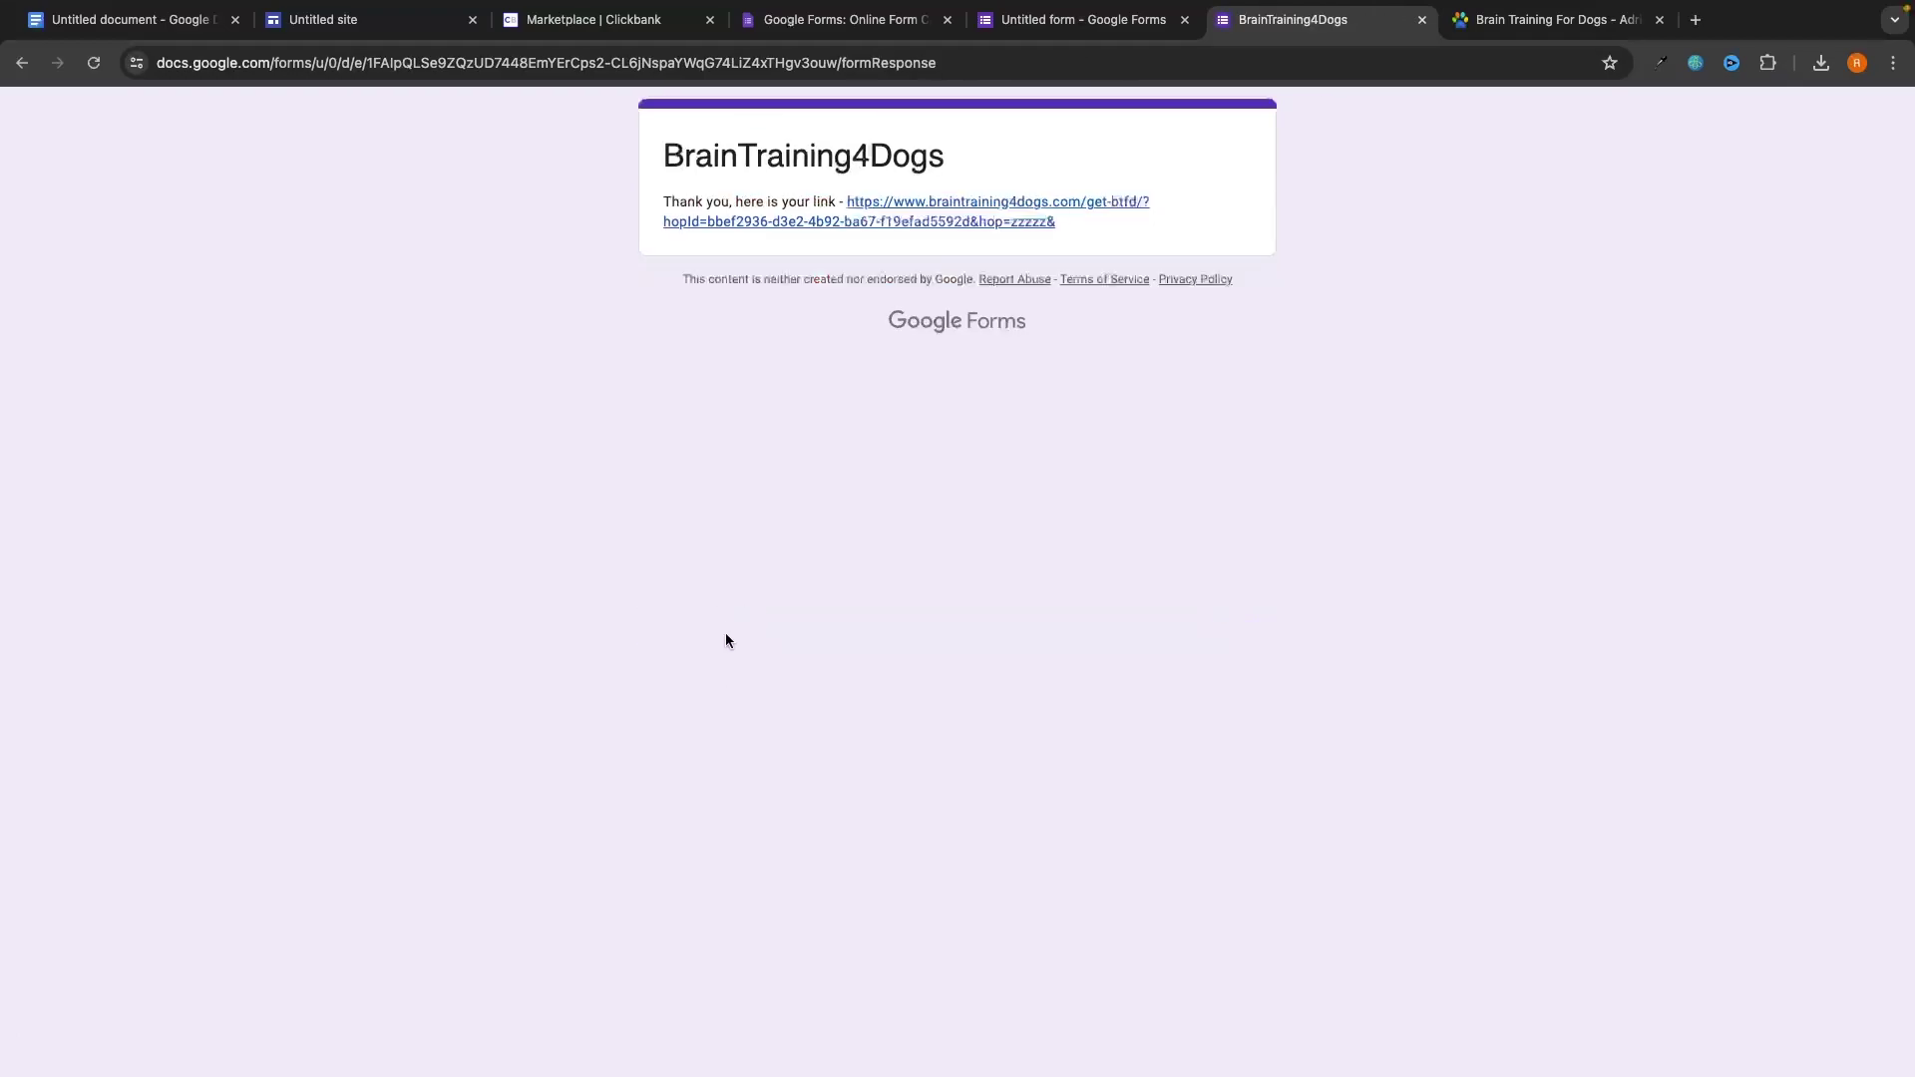
pyautogui.moveTo(661, 204); pyautogui.dragTo(835, 204)
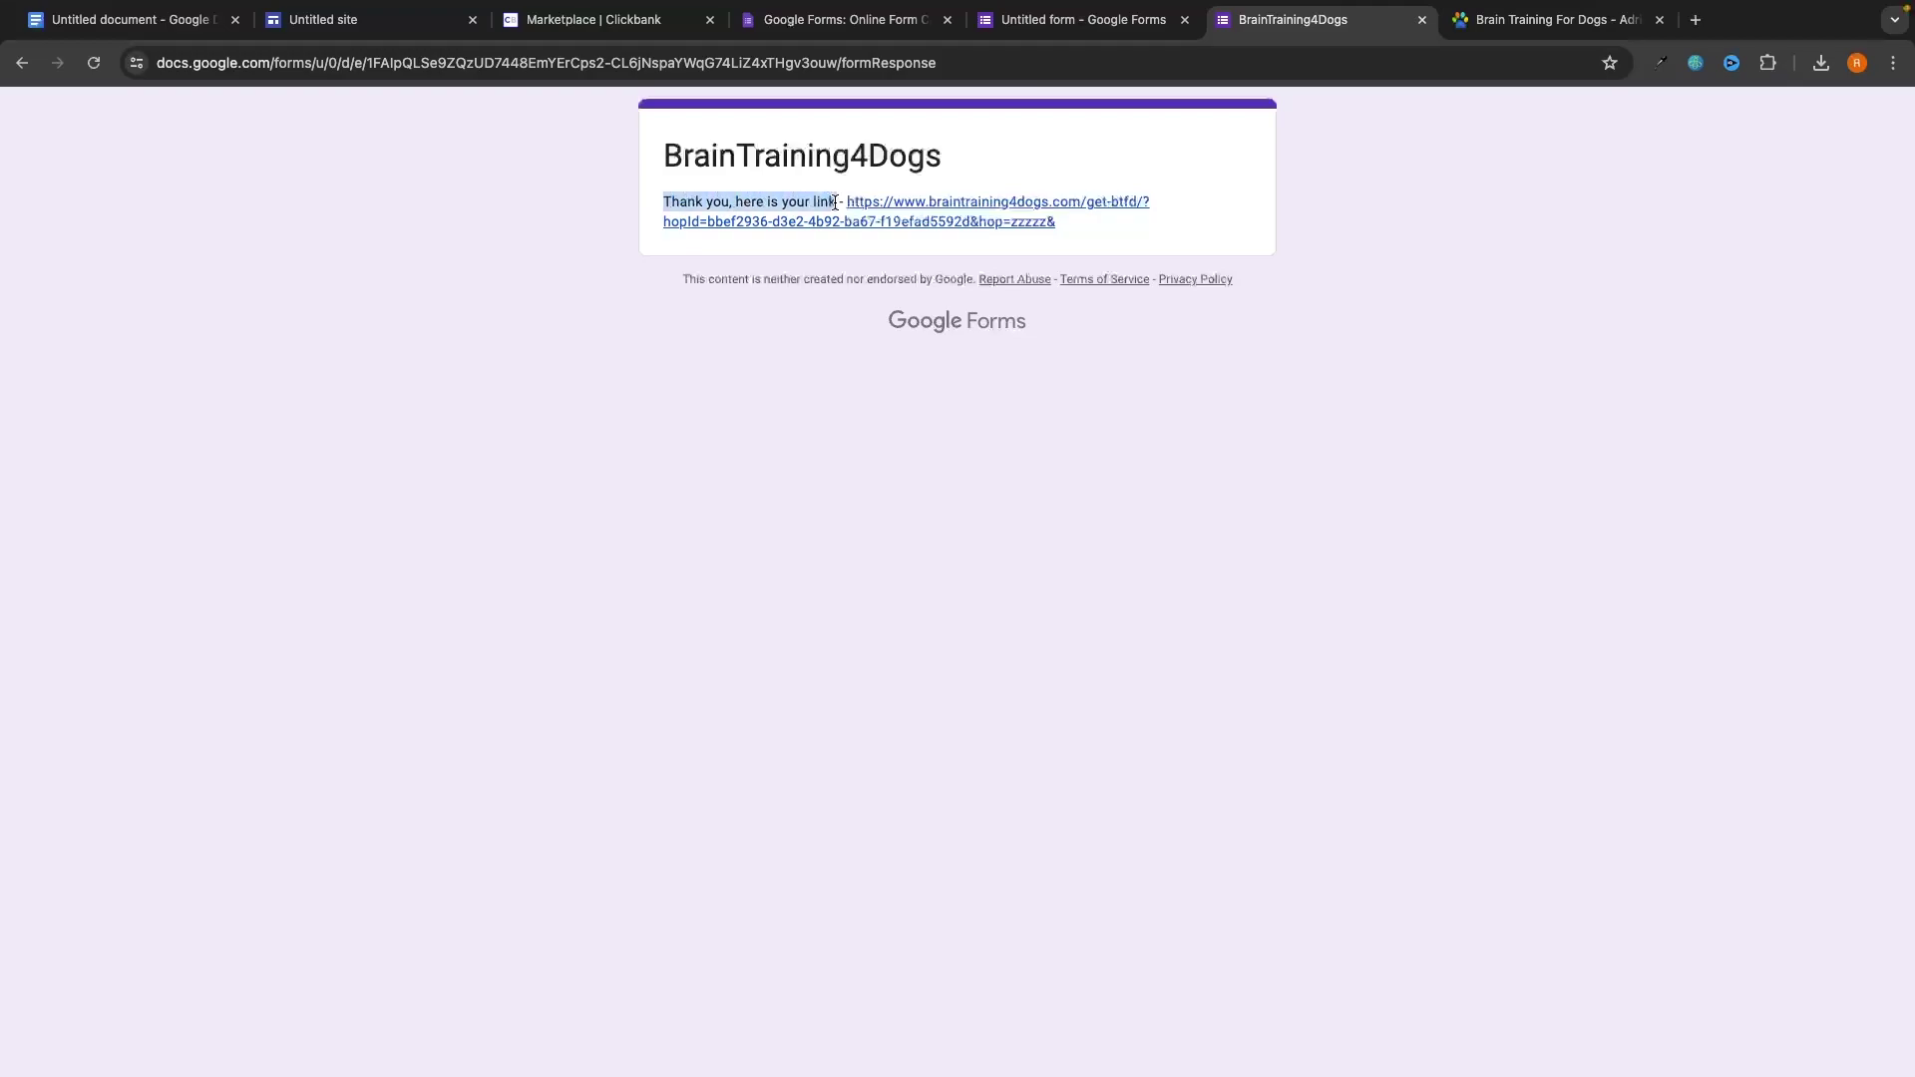
pyautogui.click(955, 204)
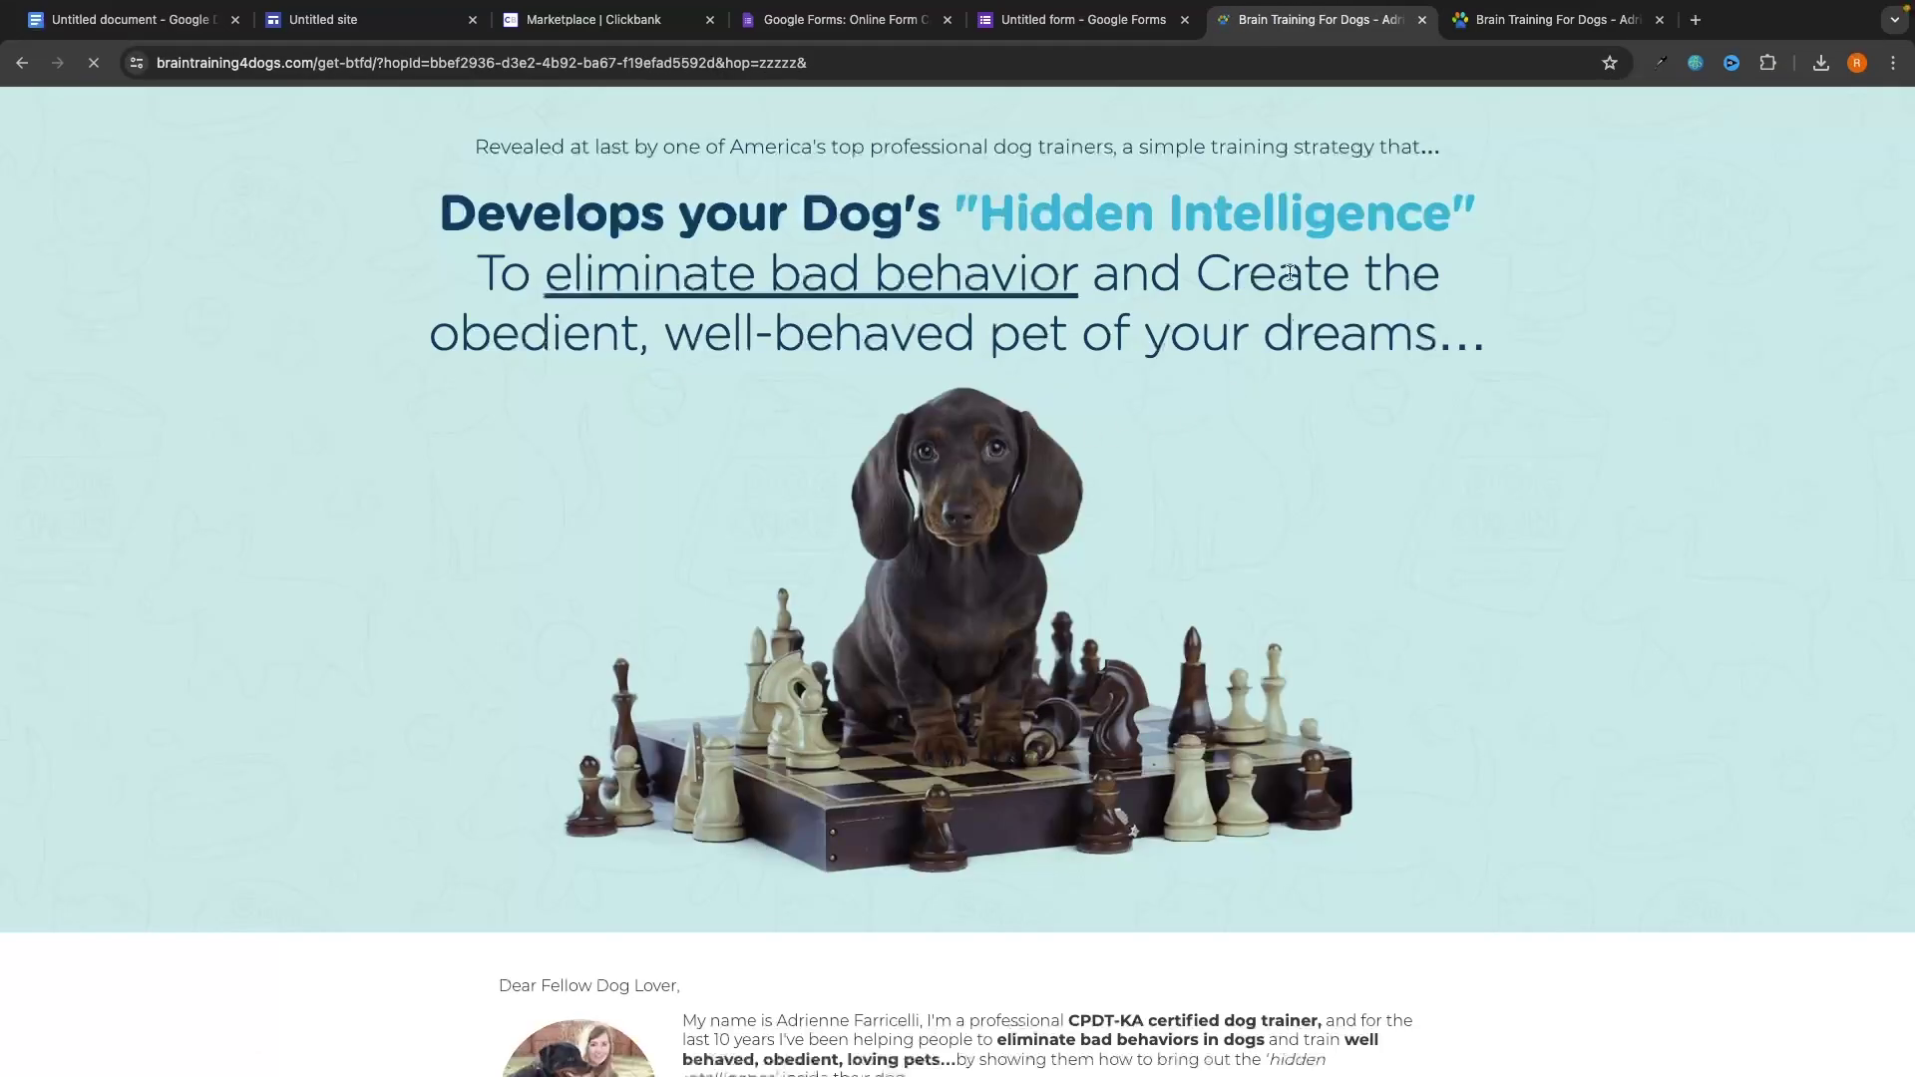
pyautogui.click(1421, 20)
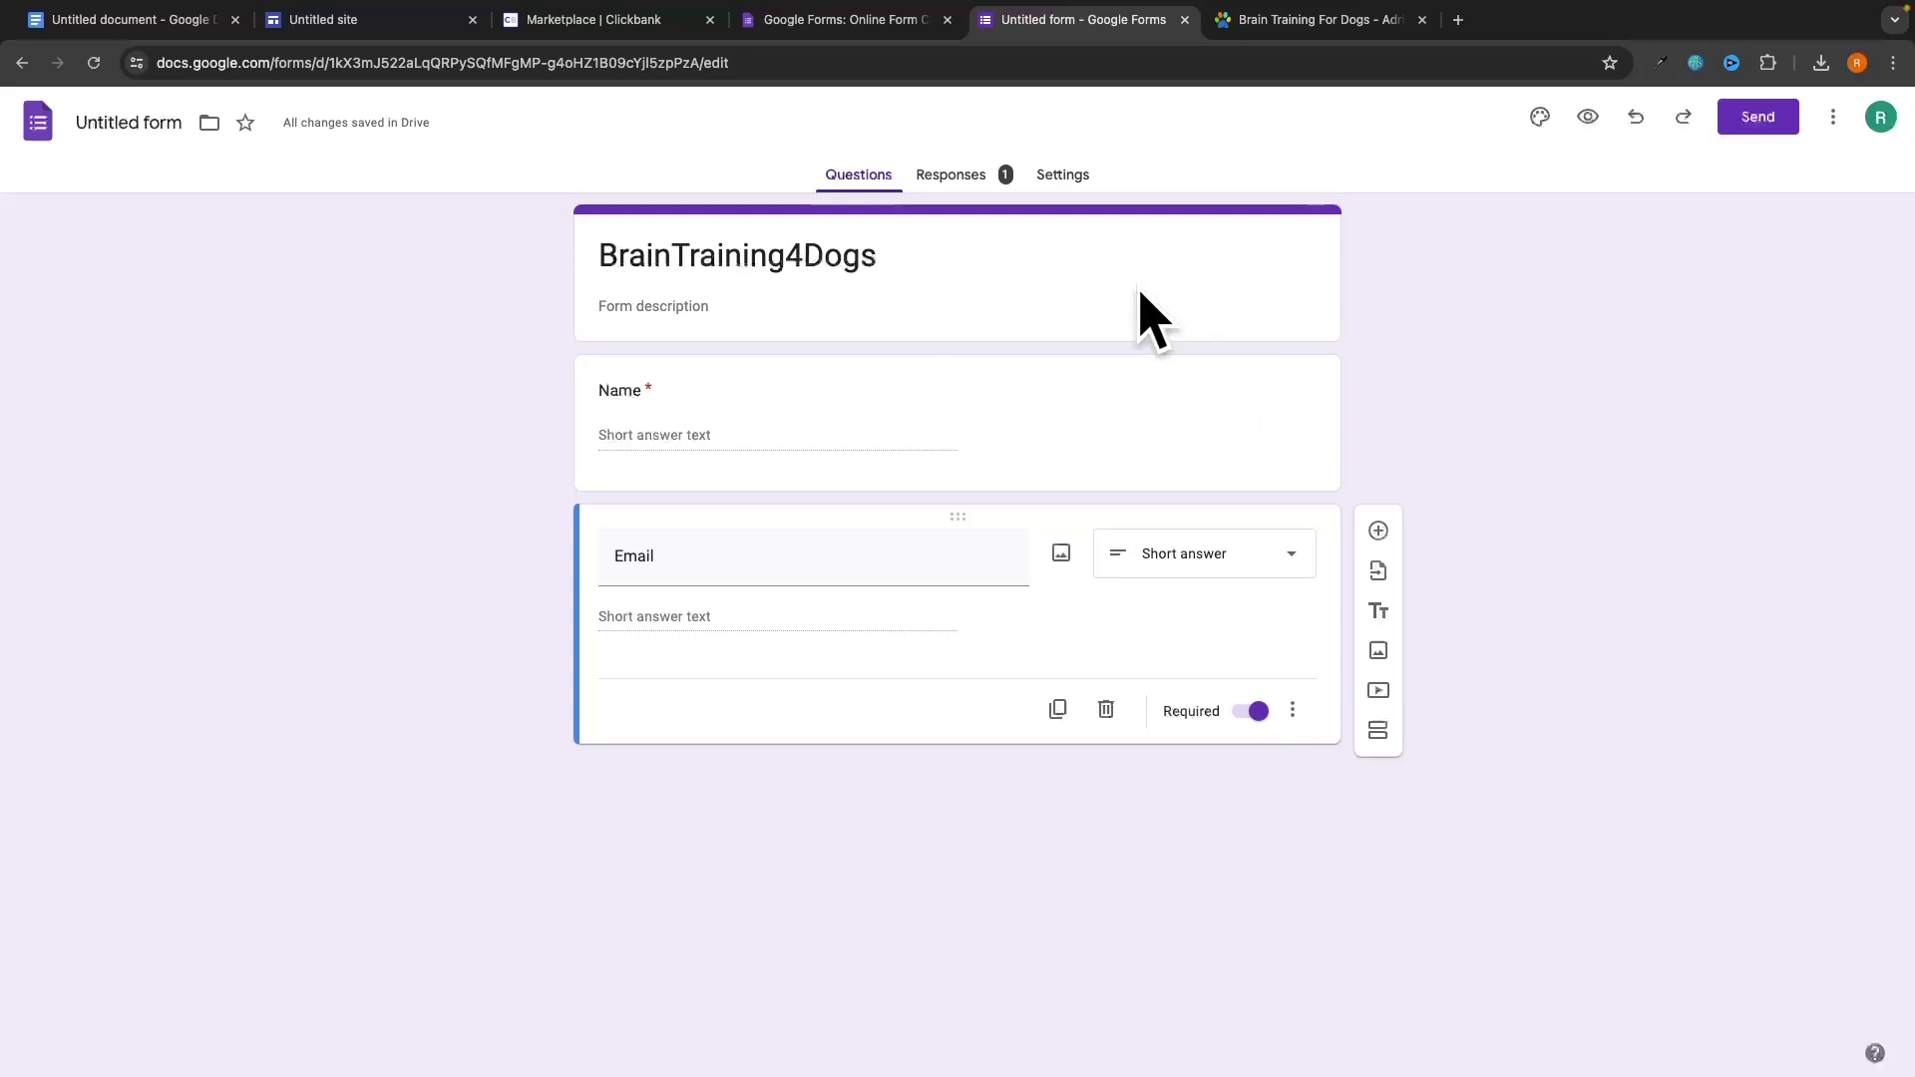
# Rename the form to BrainTraining4Dogs and copy its shareable link from the Send dialog.
pyautogui.click(157, 123)
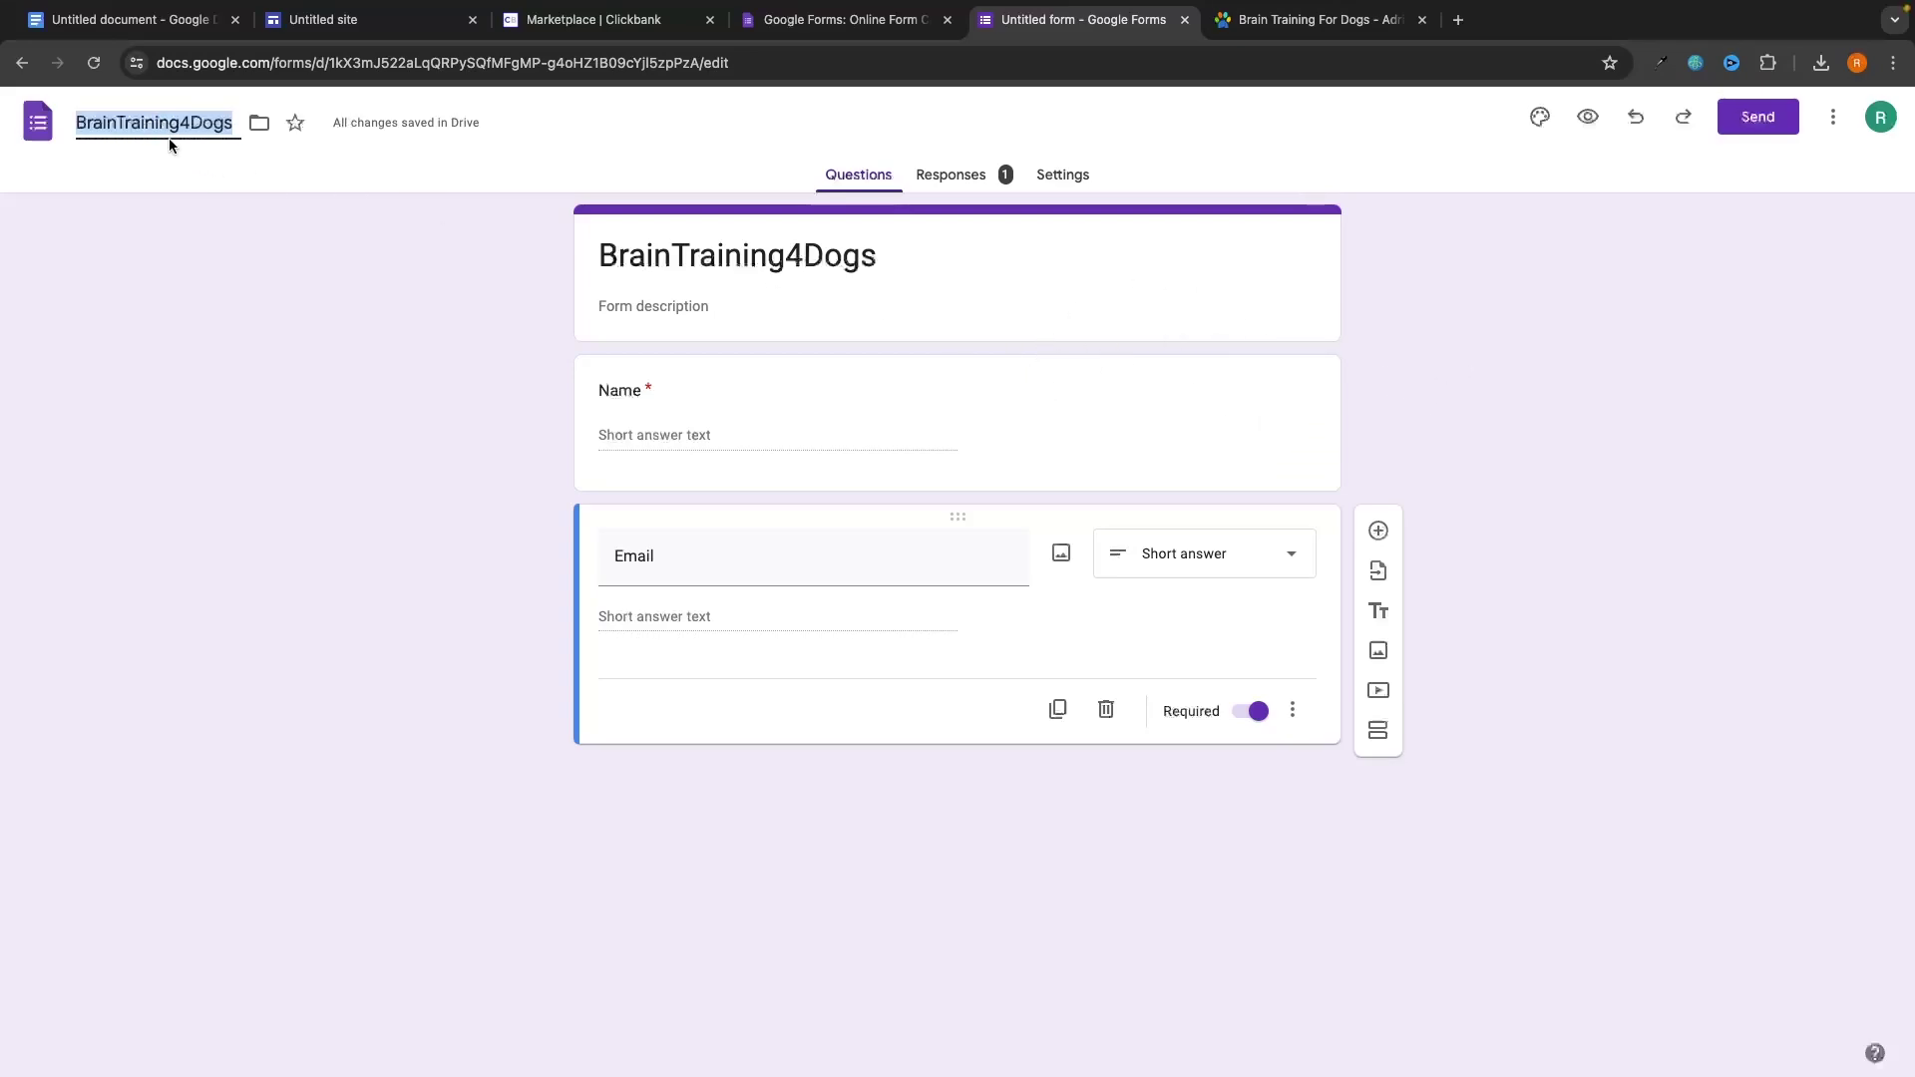
pyautogui.click(257, 263)
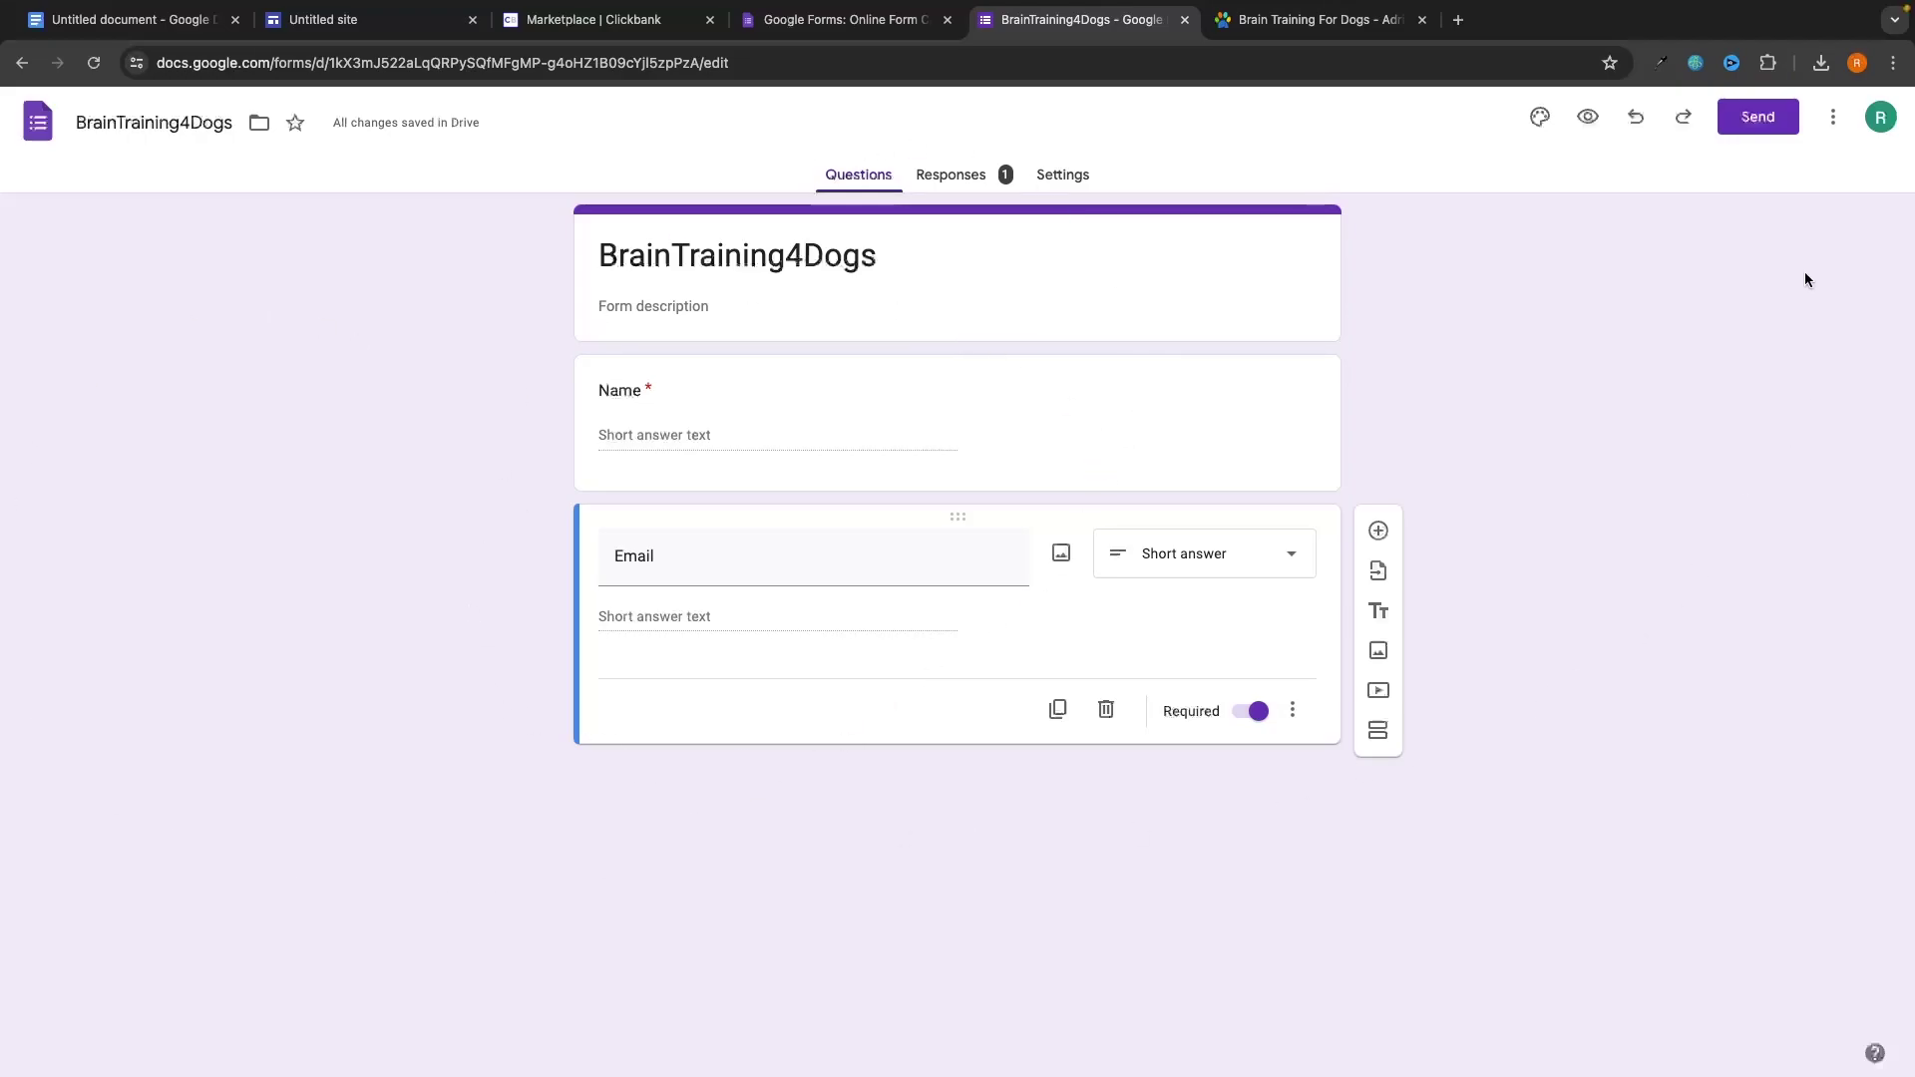
pyautogui.click(1768, 119)
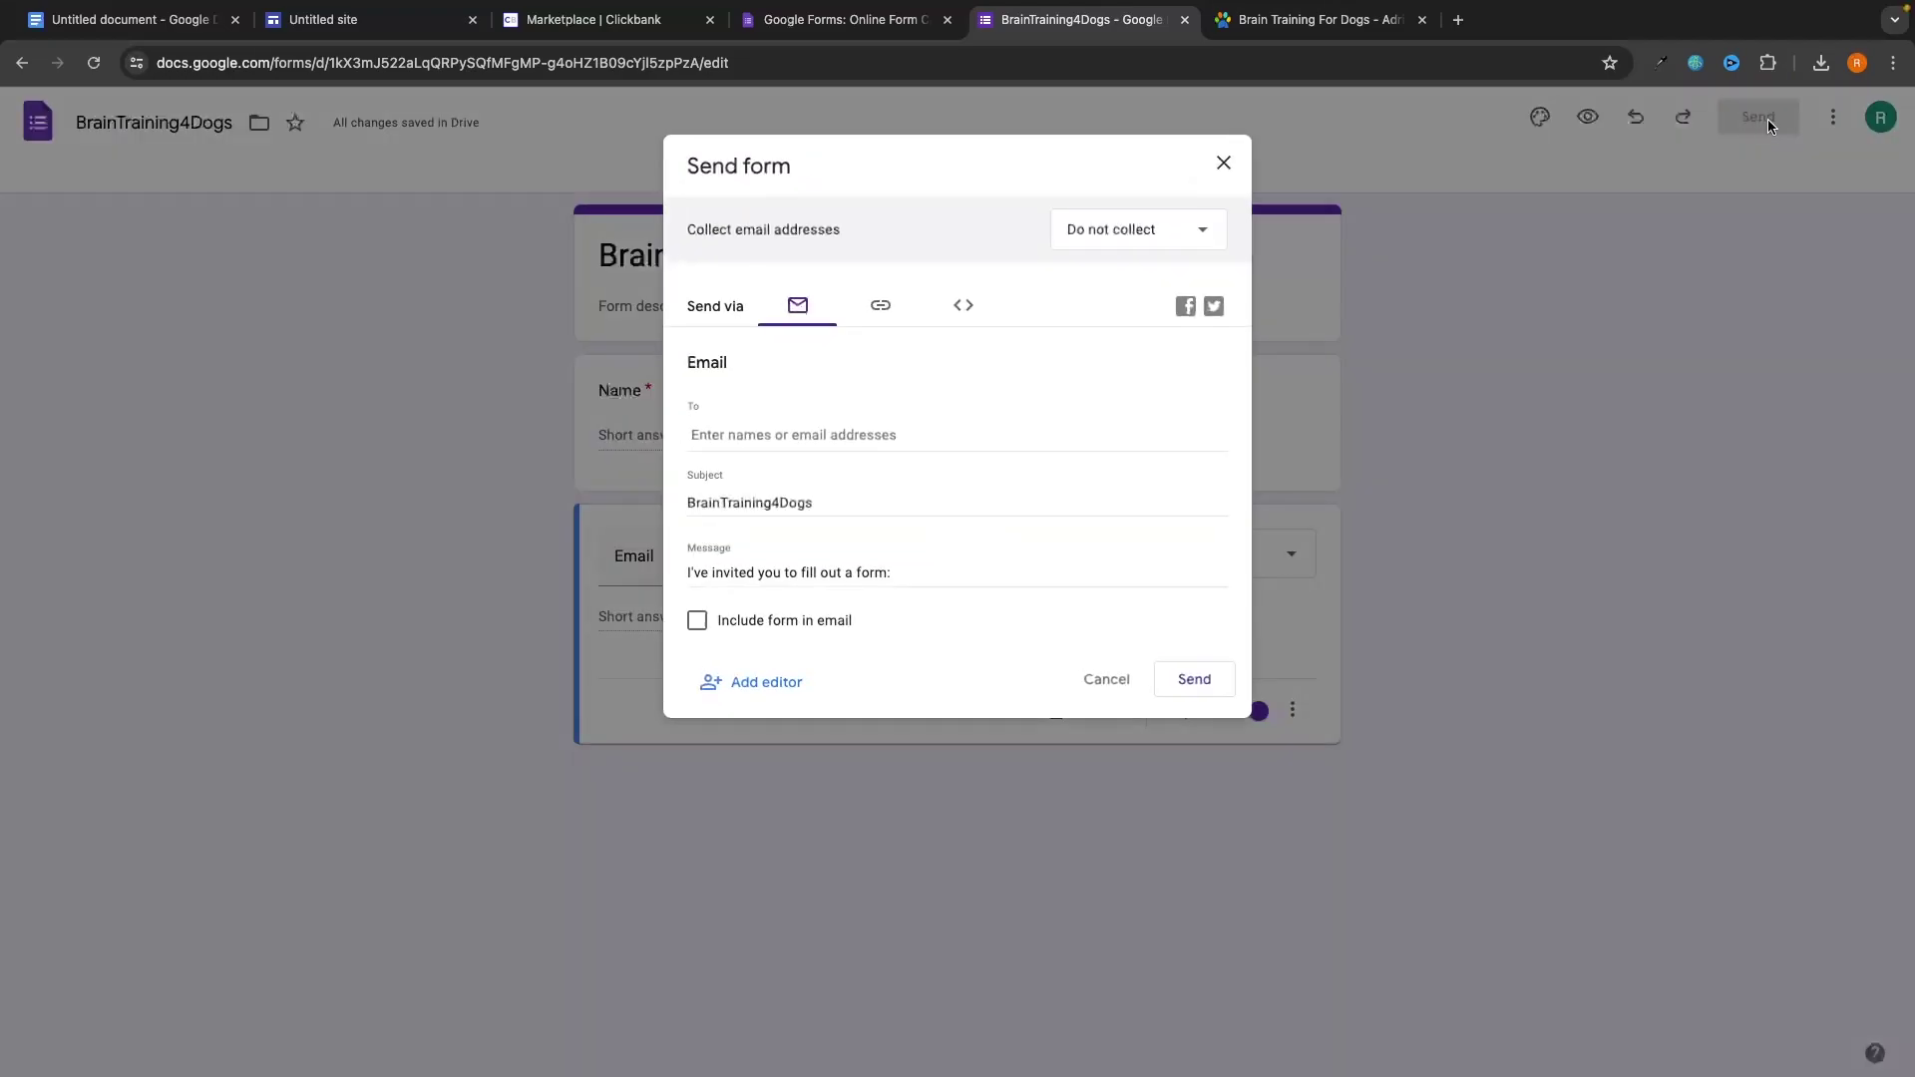
pyautogui.click(889, 315)
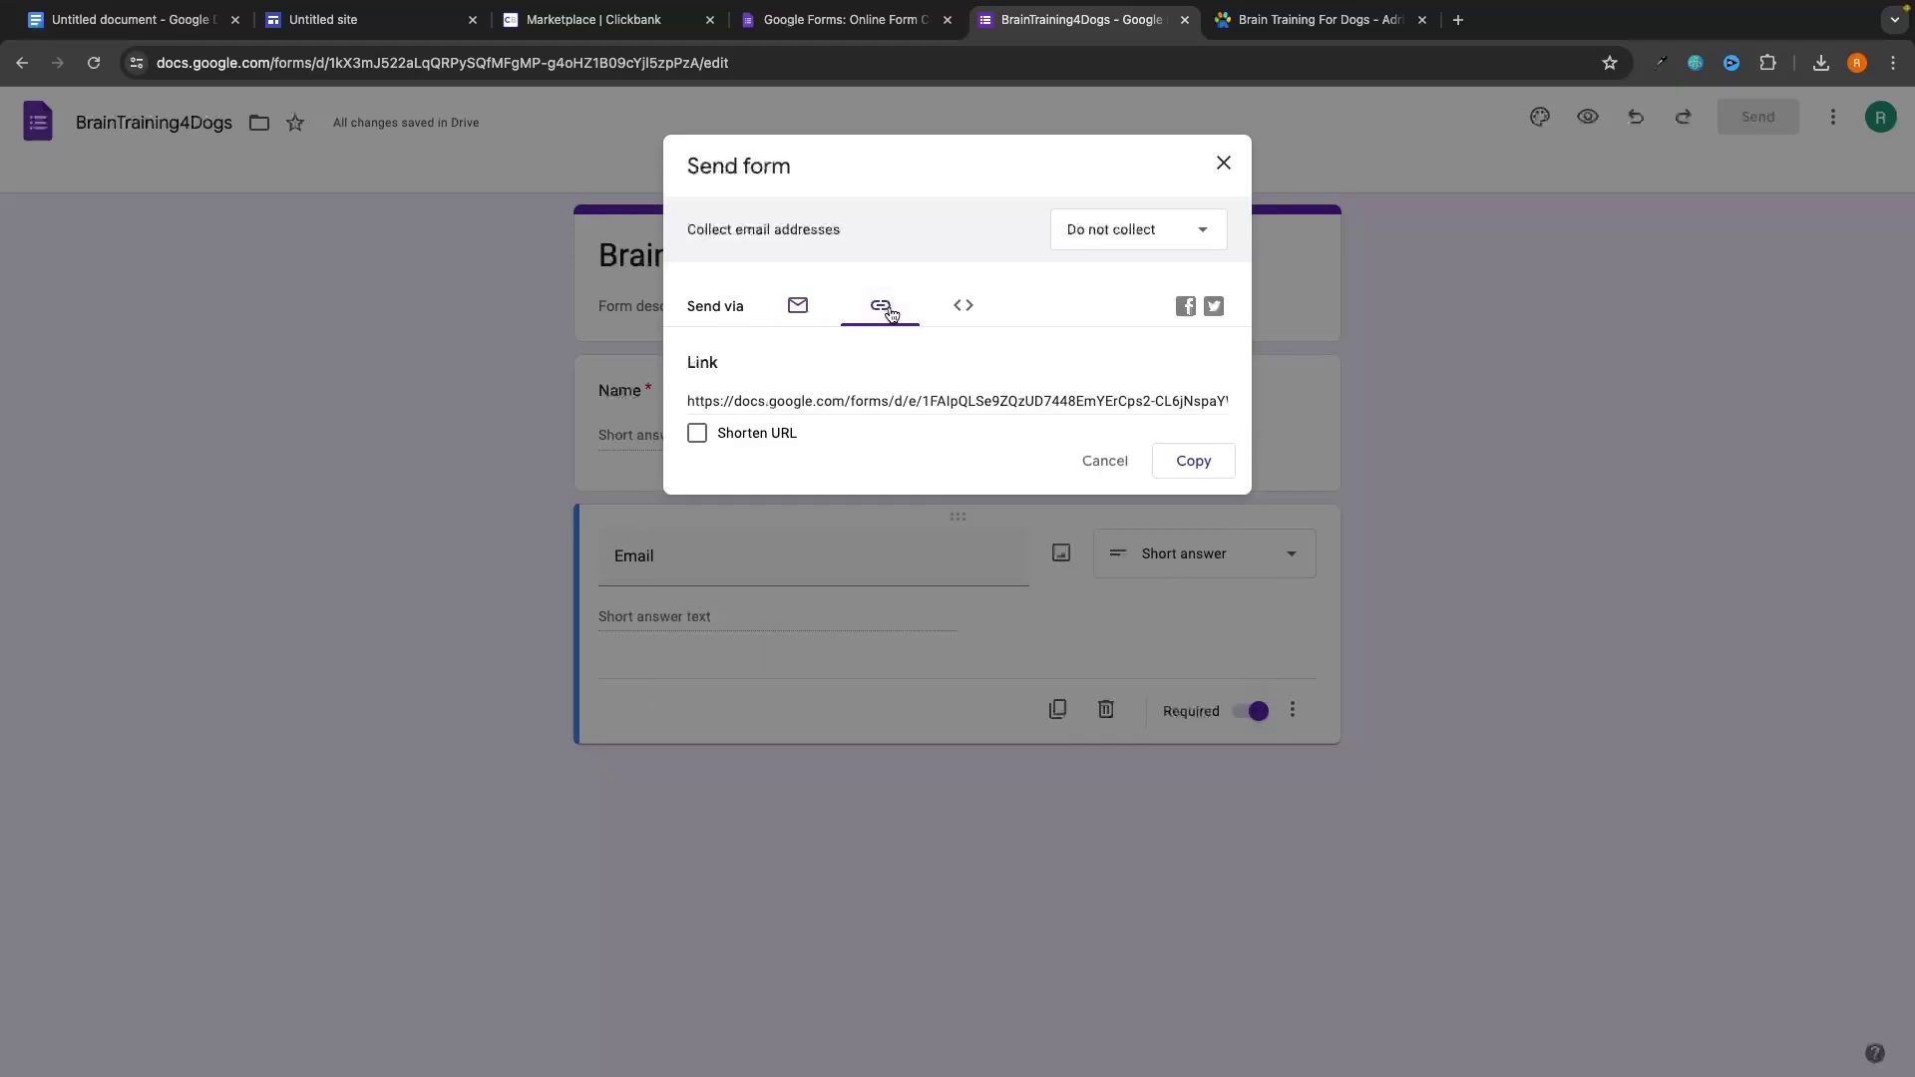
pyautogui.click(995, 403)
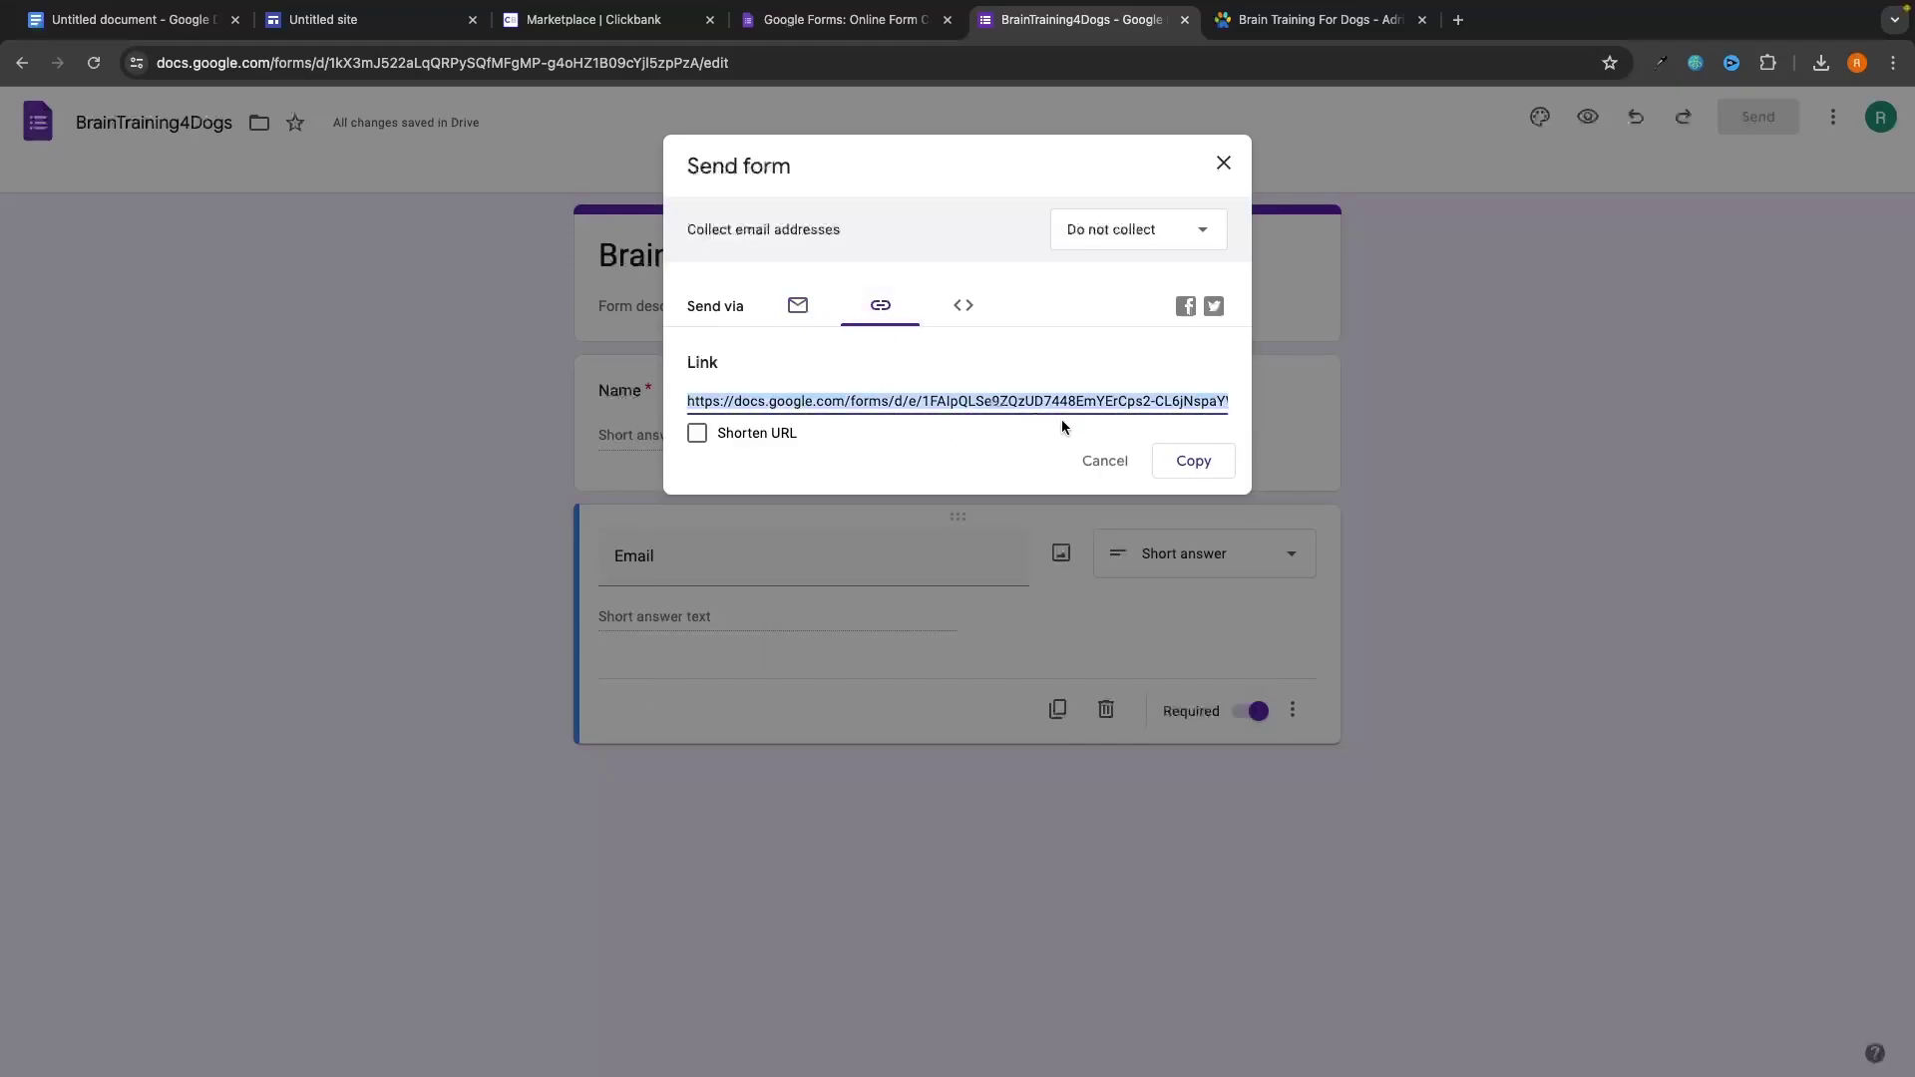
pyautogui.click(1159, 465)
pyautogui.click(1223, 168)
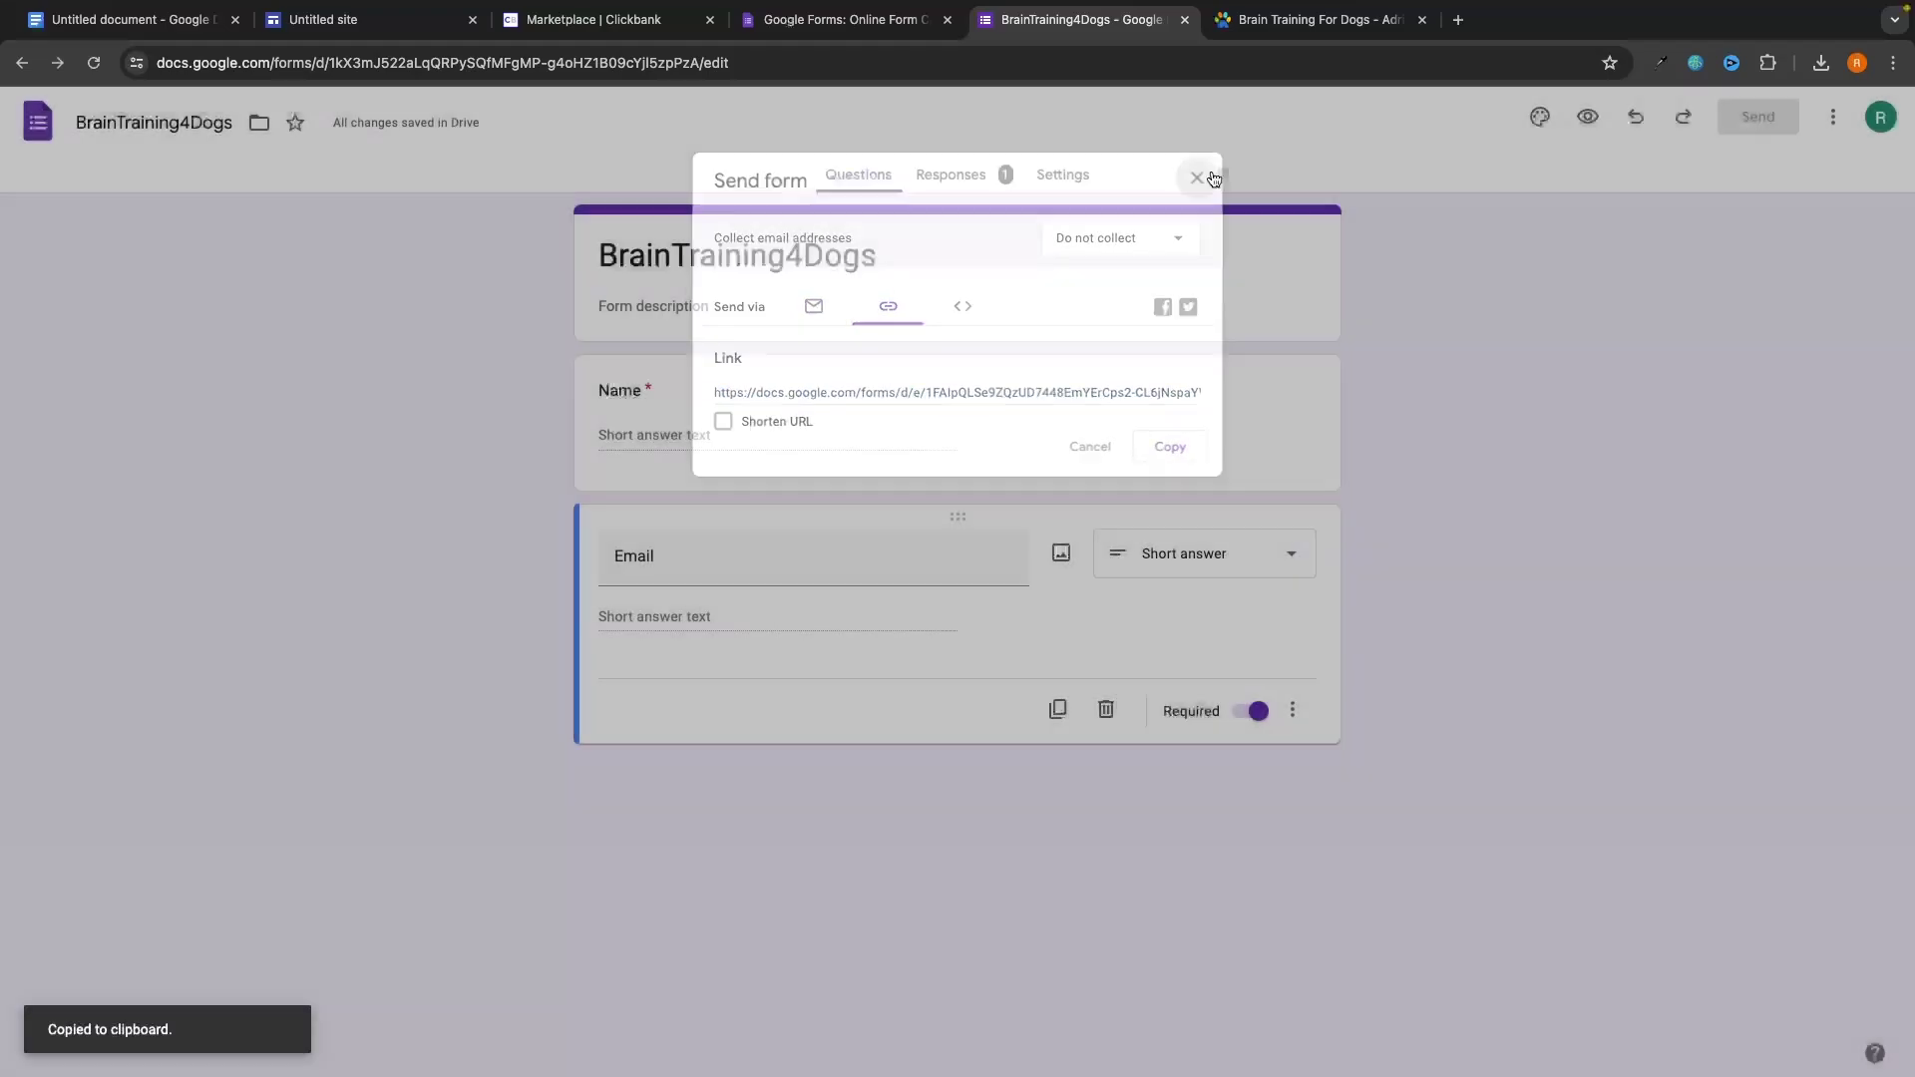
pyautogui.click(339, 20)
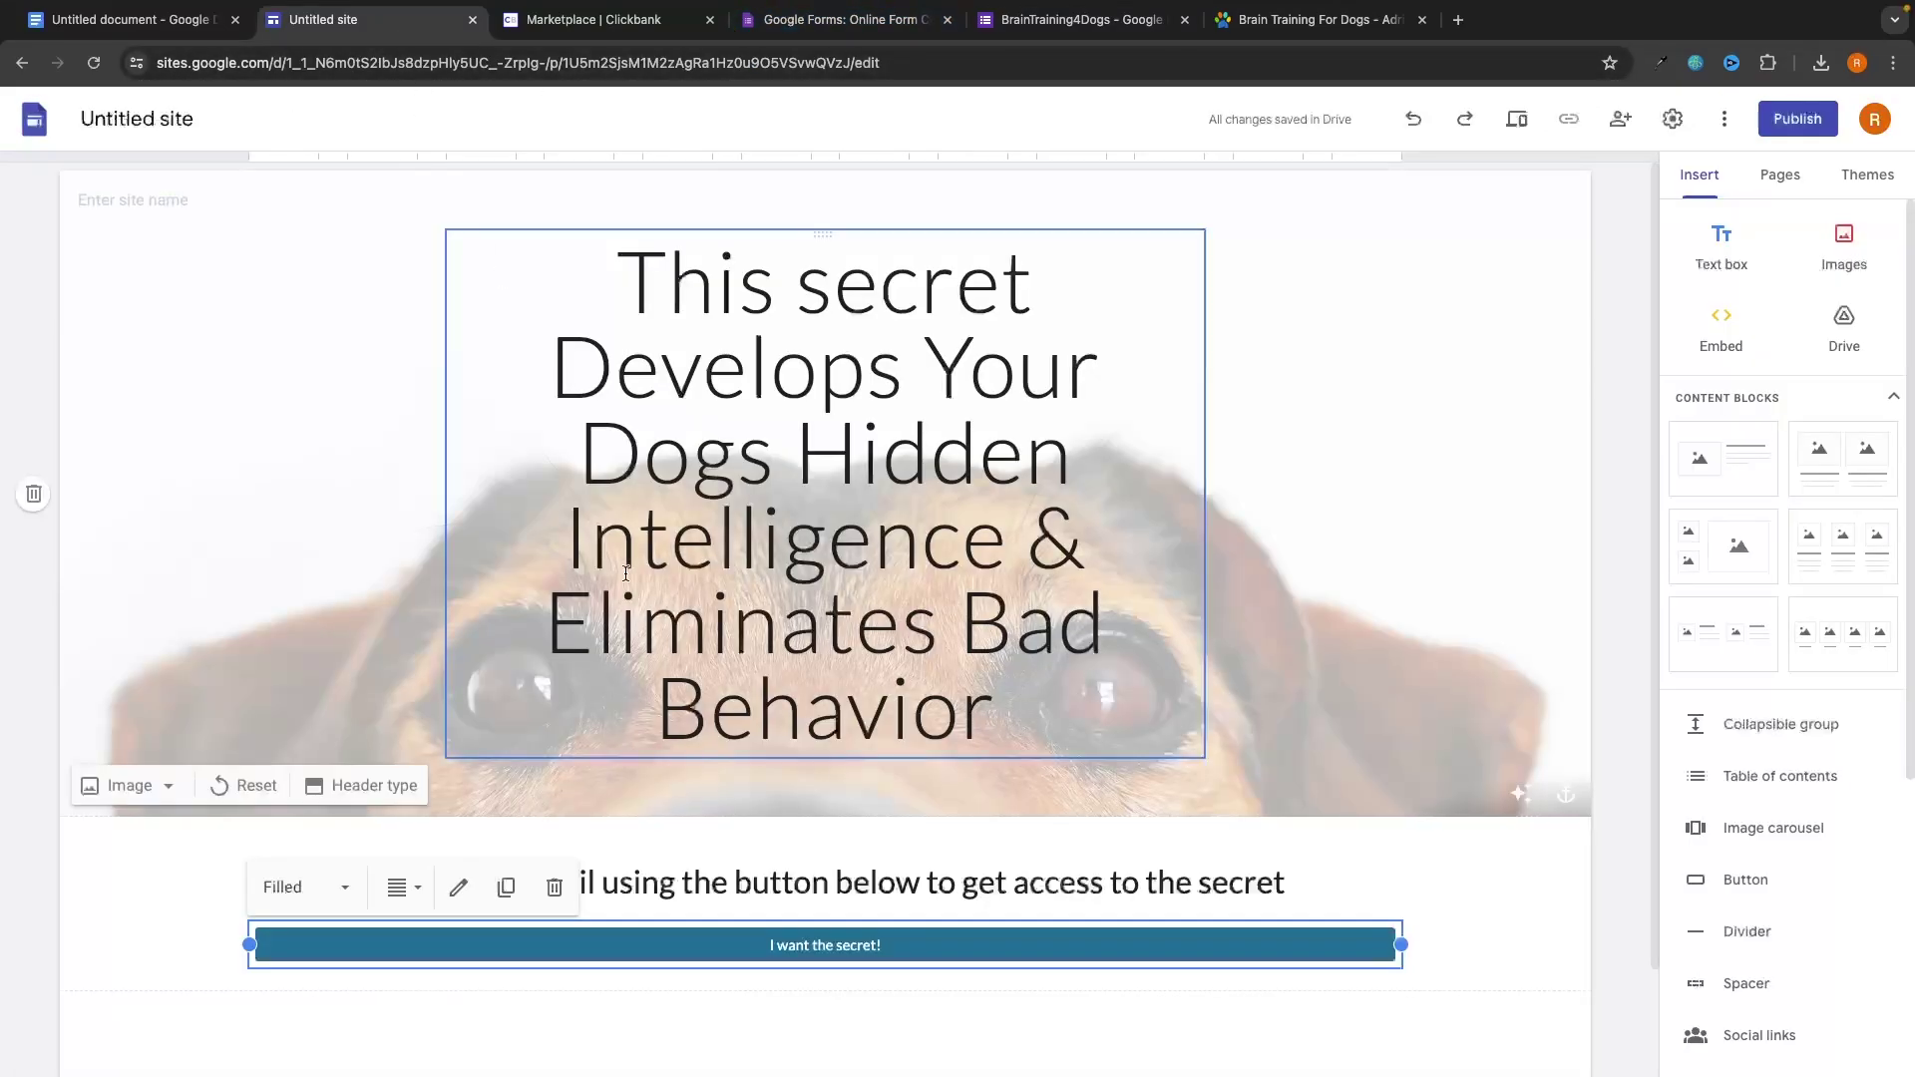
# Replace the 'I want the secret!' button link with the copied form URL.
pyautogui.doubleClick(811, 945)
pyautogui.tripleClick(874, 624)
pyautogui.hotkey('ctrl', 'v')
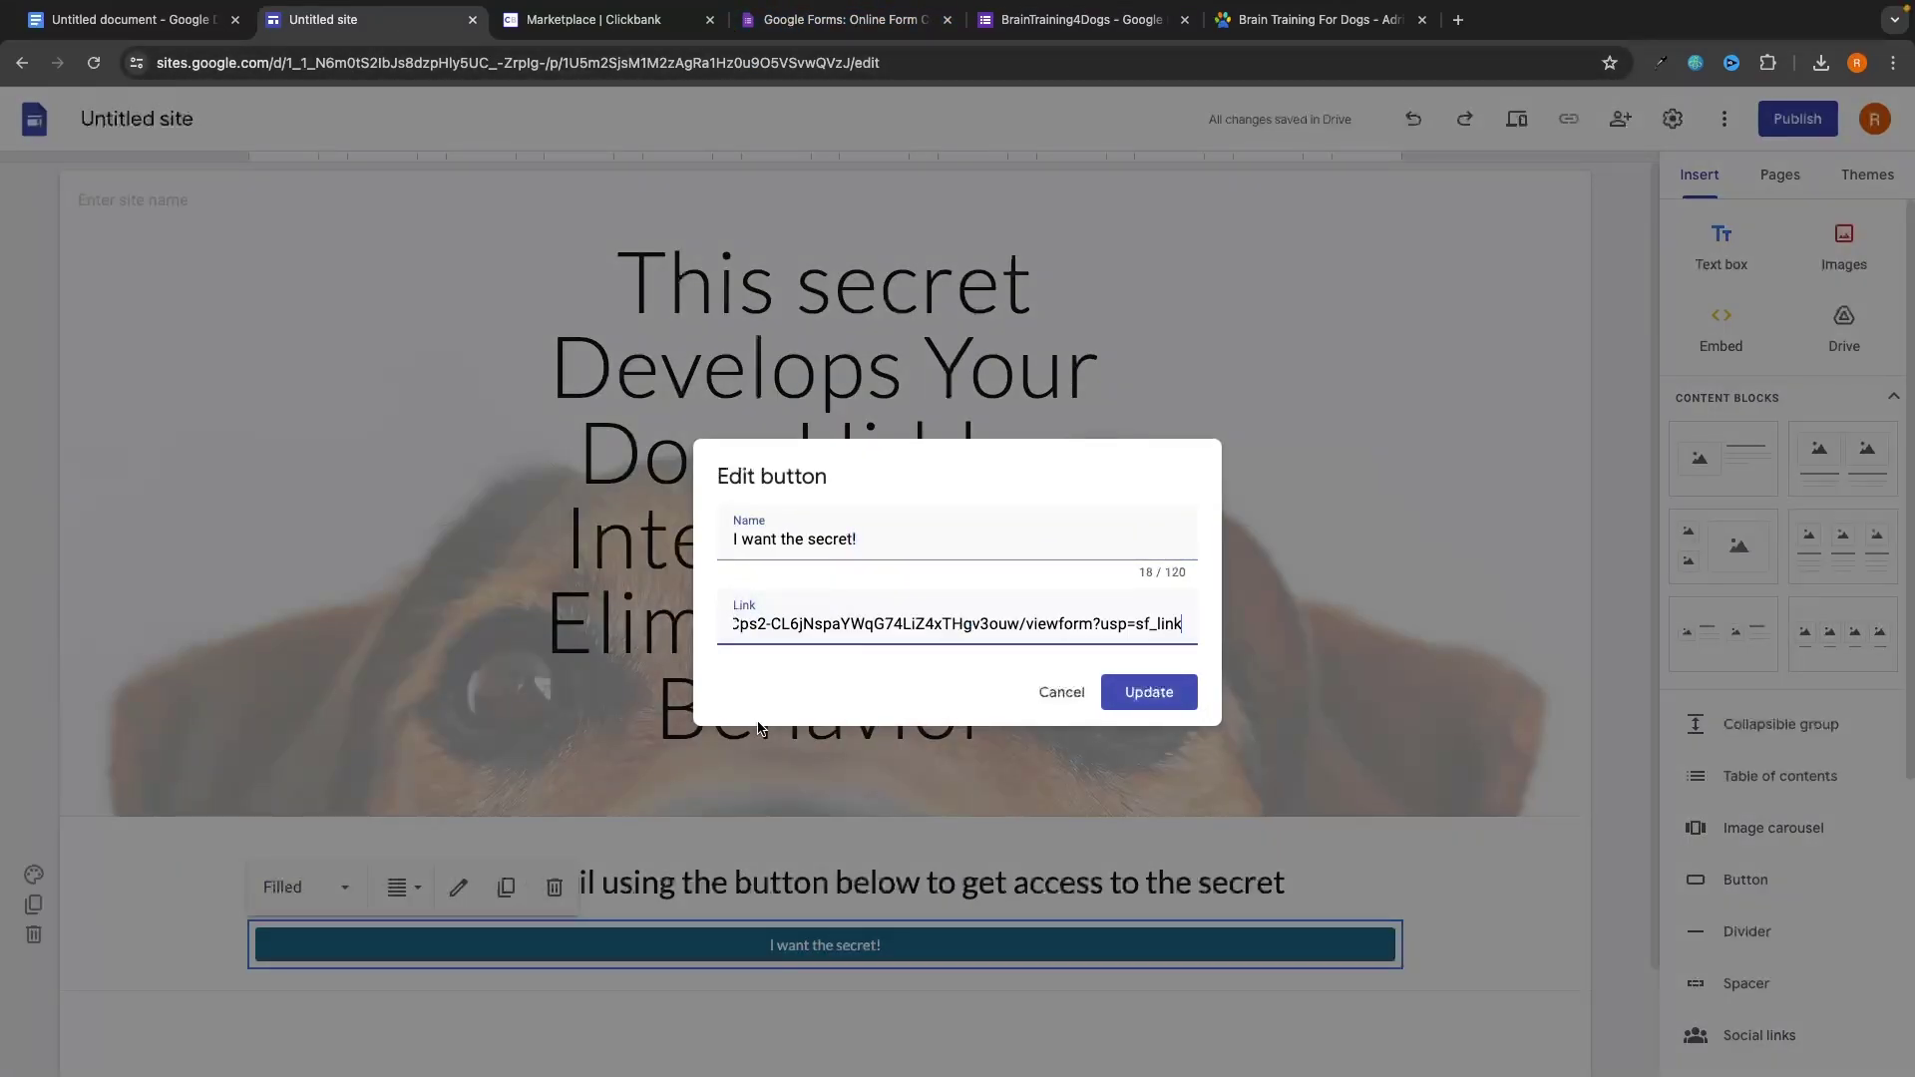
pyautogui.click(1157, 693)
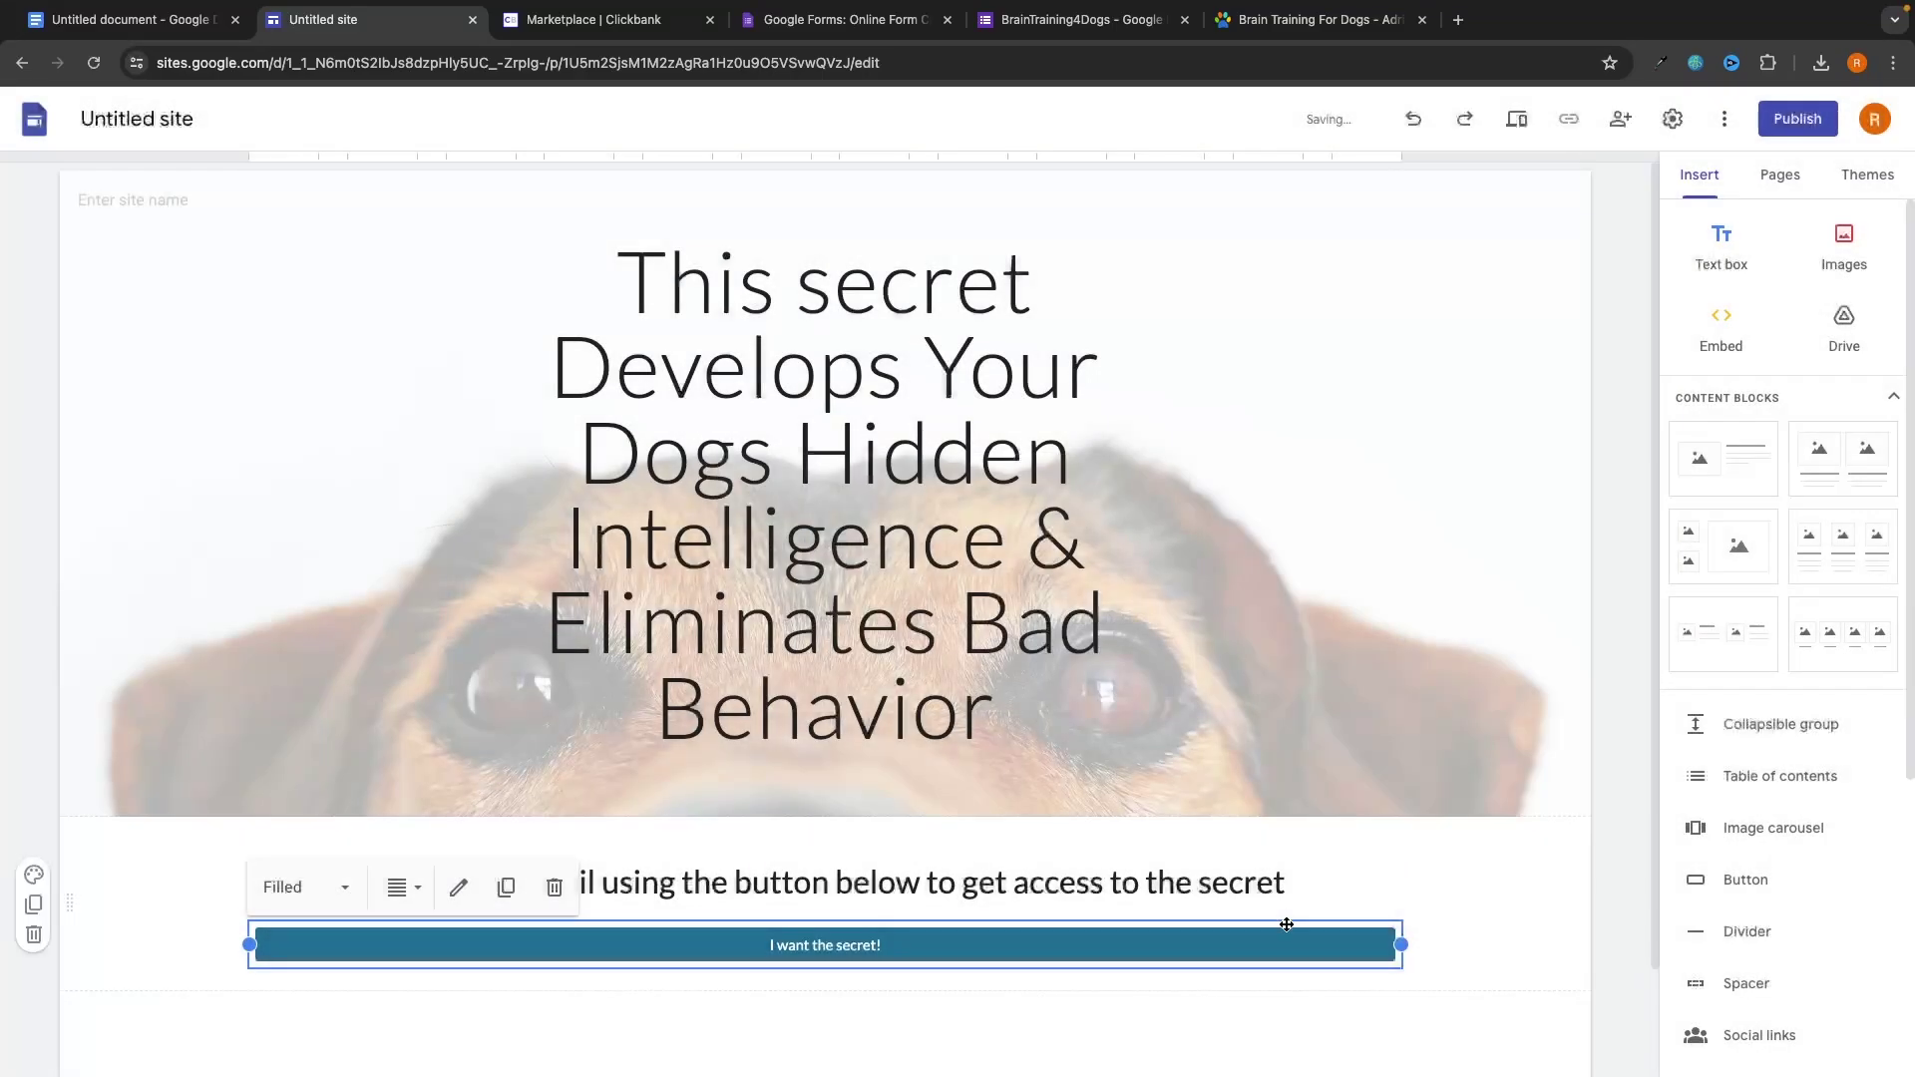
pyautogui.click(799, 1027)
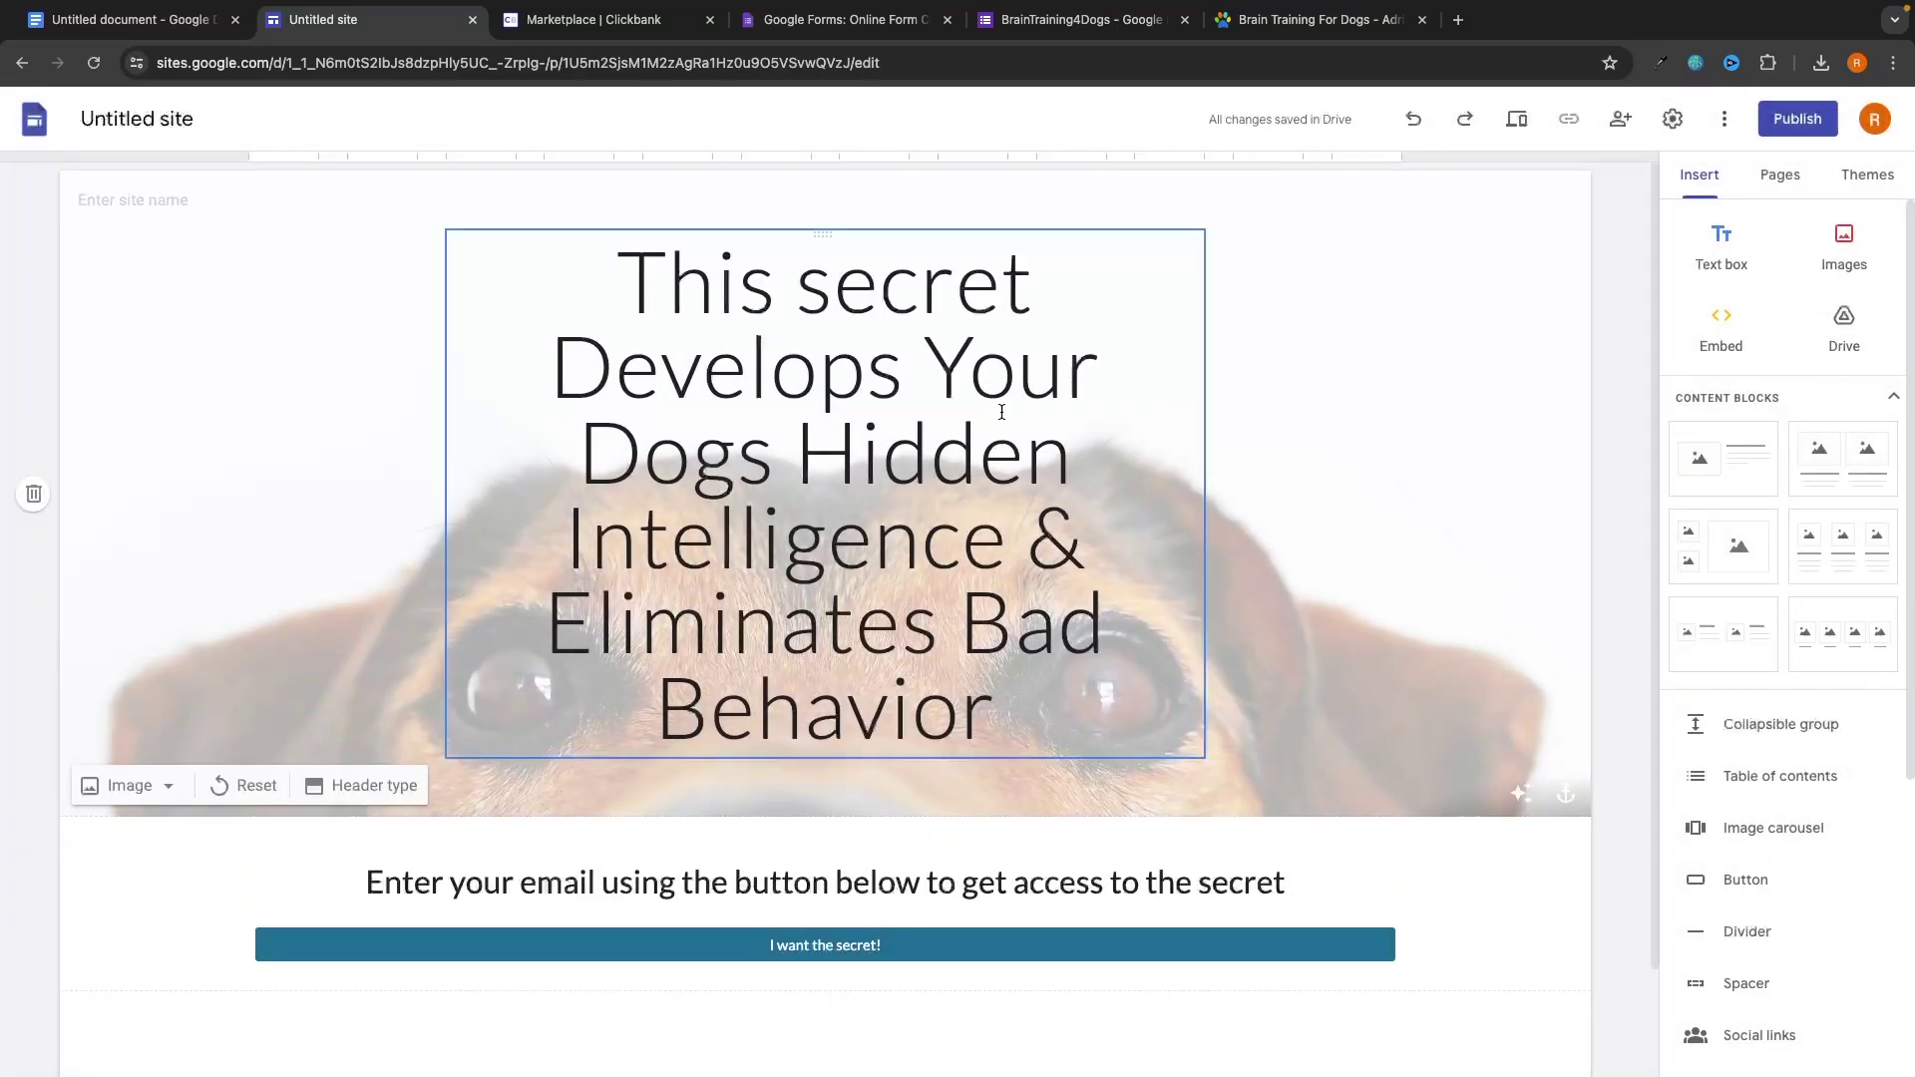
# Name the site BrainTraining4Dogs.
pyautogui.click(160, 198)
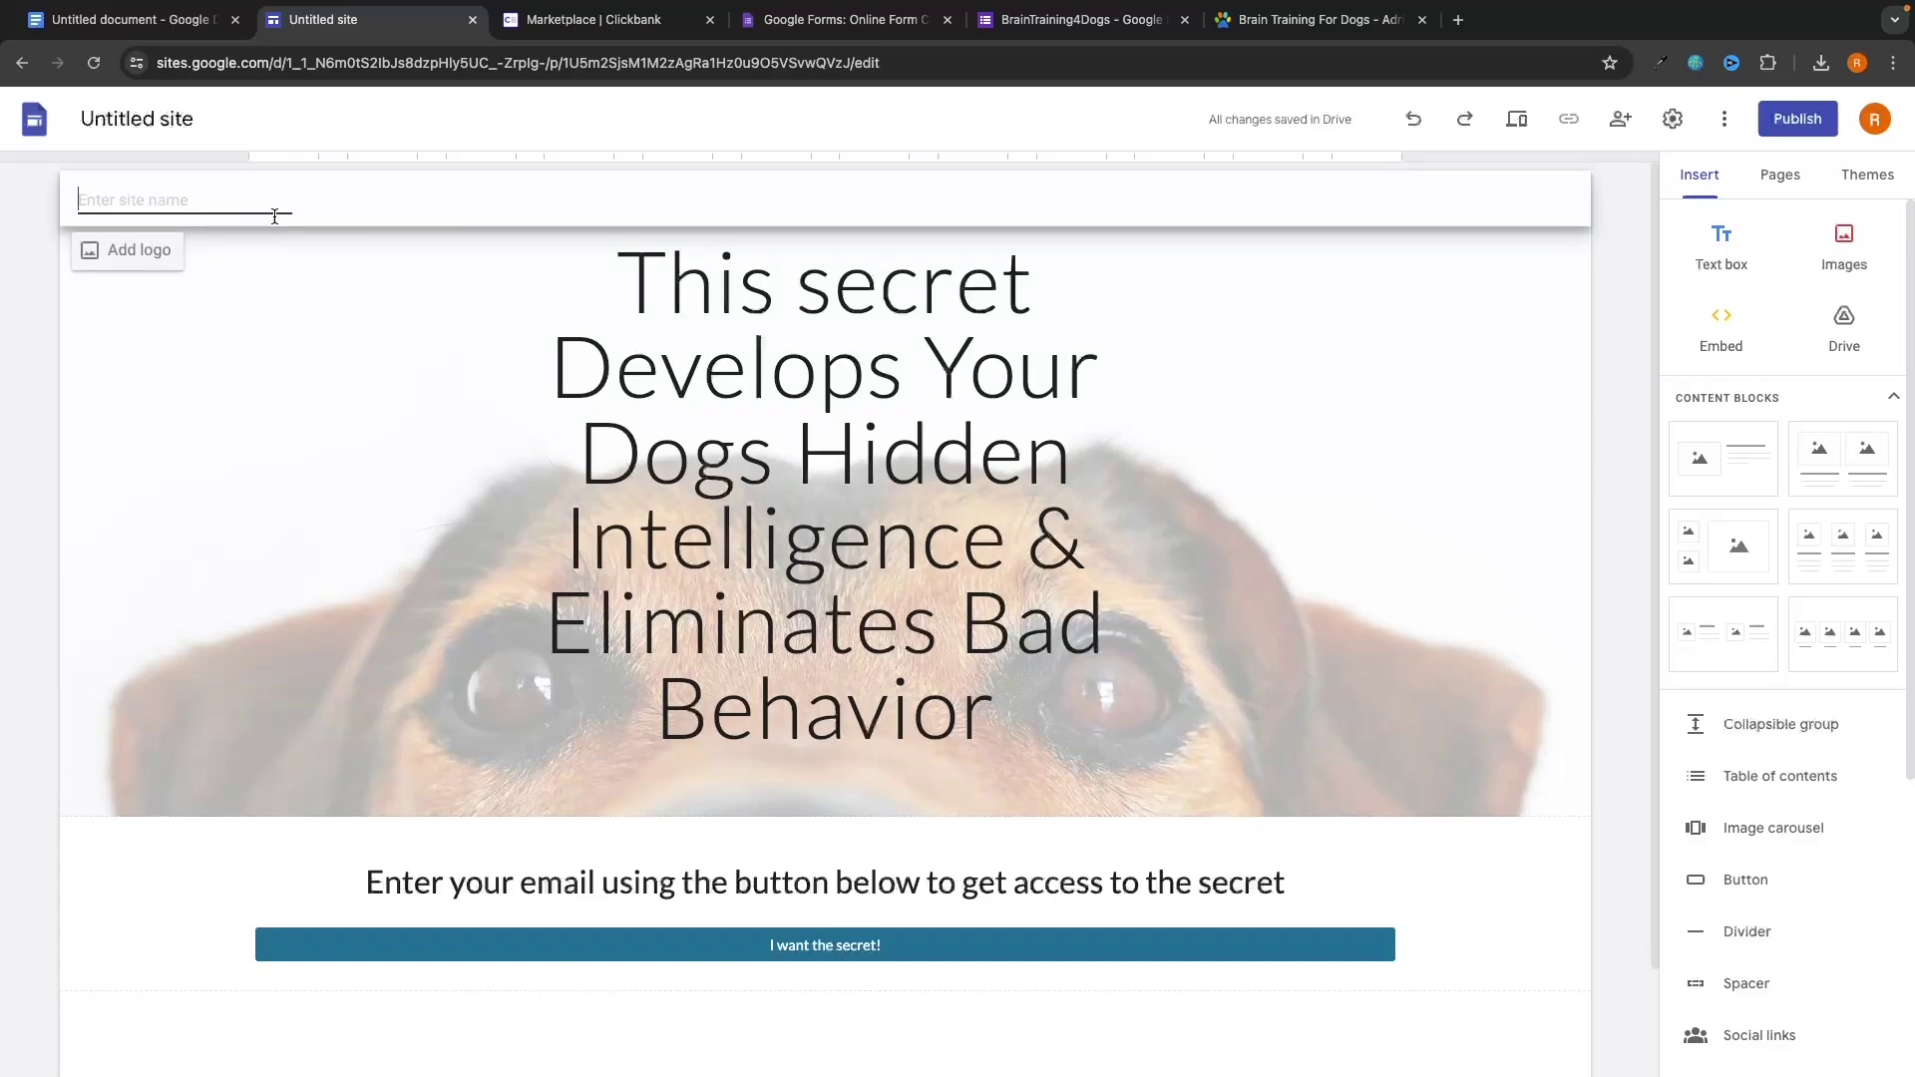
pyautogui.write('BrainTraining4Dogs')
pyautogui.click(1230, 799)
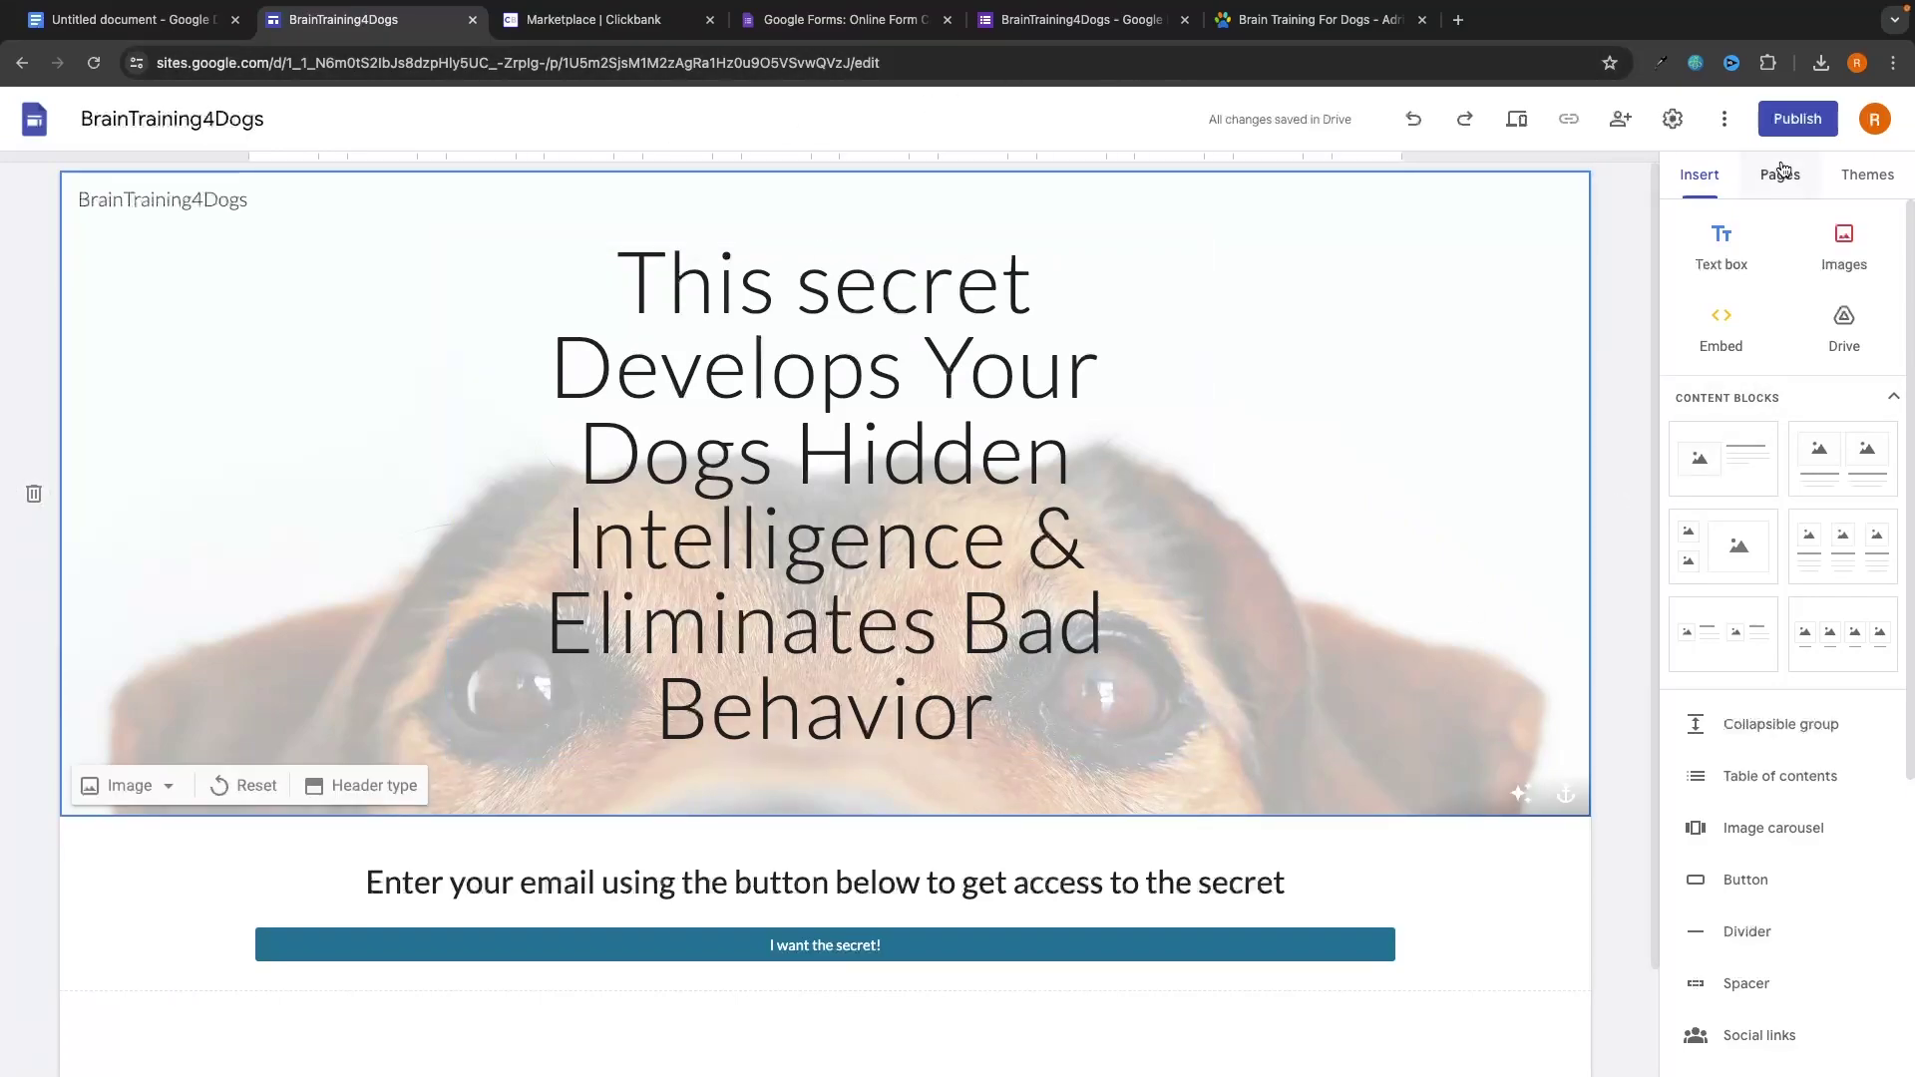
pyautogui.click(1795, 124)
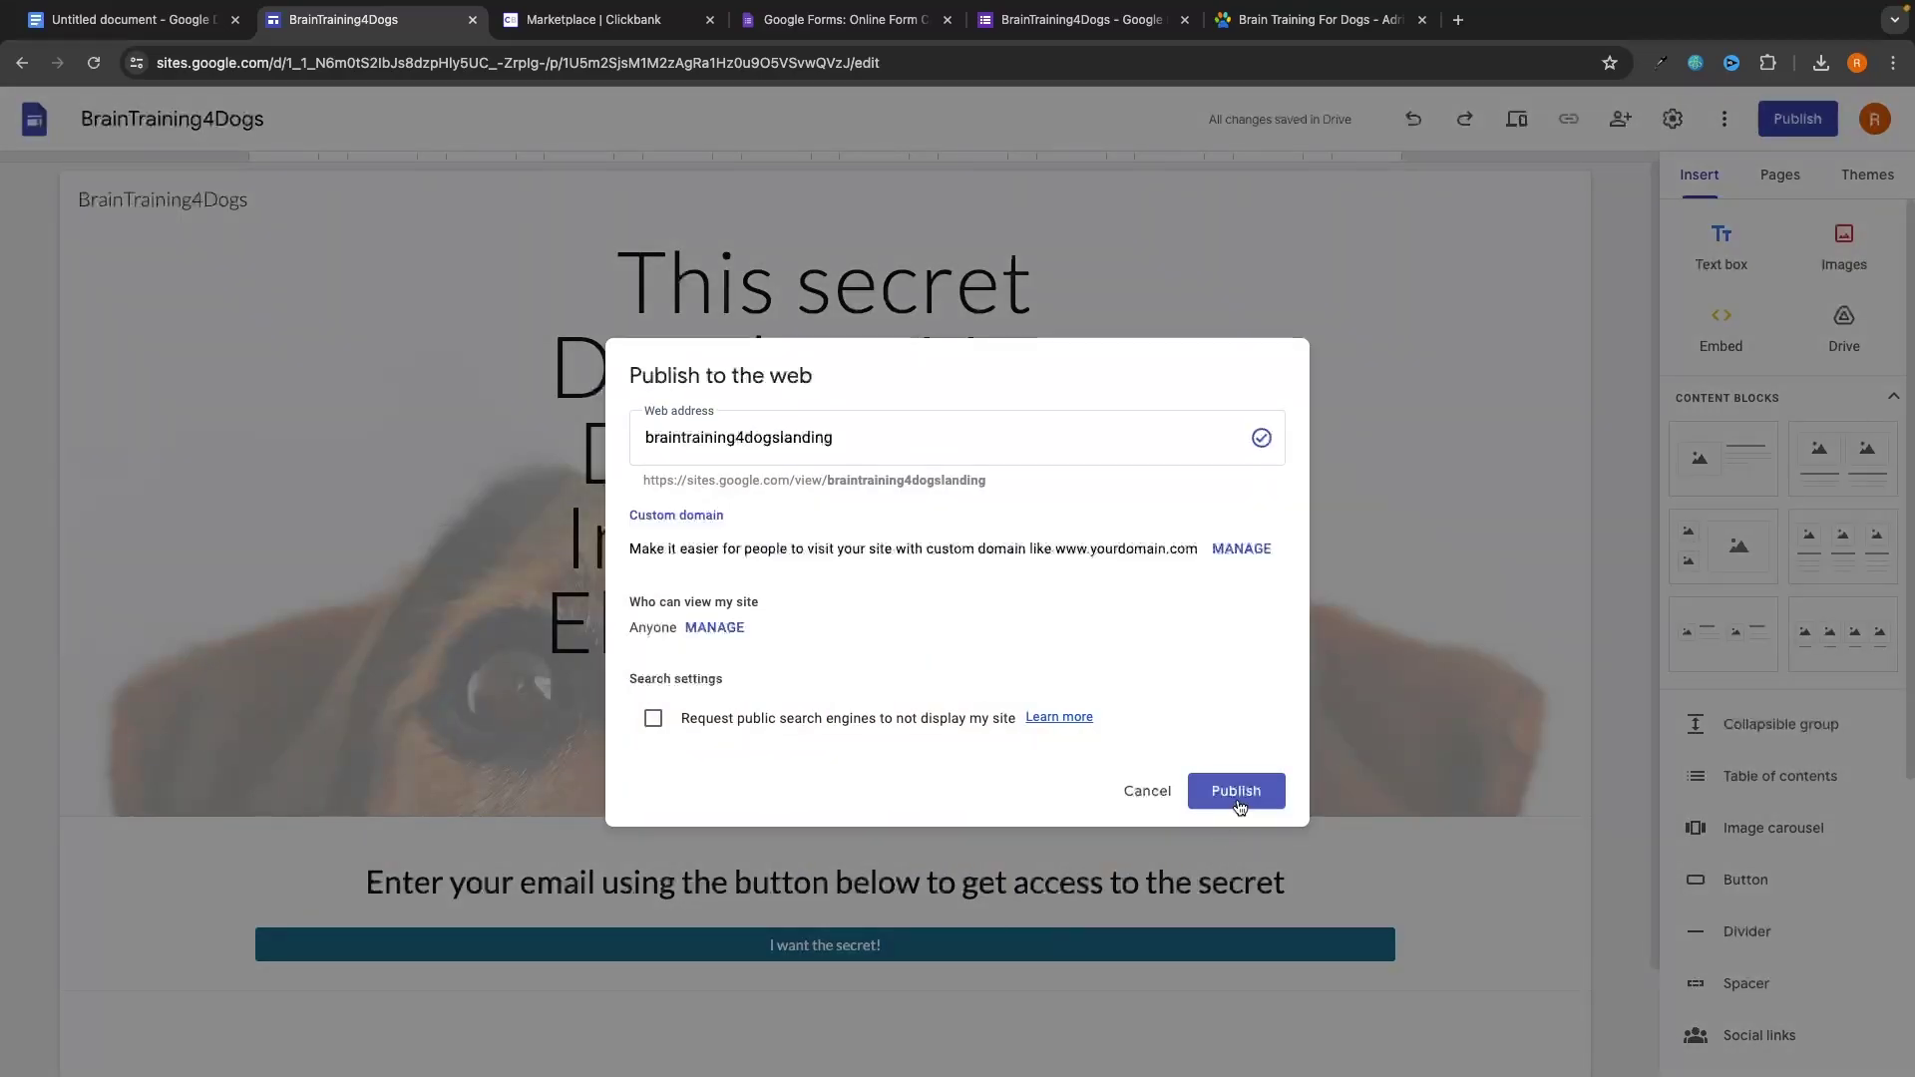
# Publish the site and close the leftover tabs, including the ClickBank marketplace.
pyautogui.click(1238, 804)
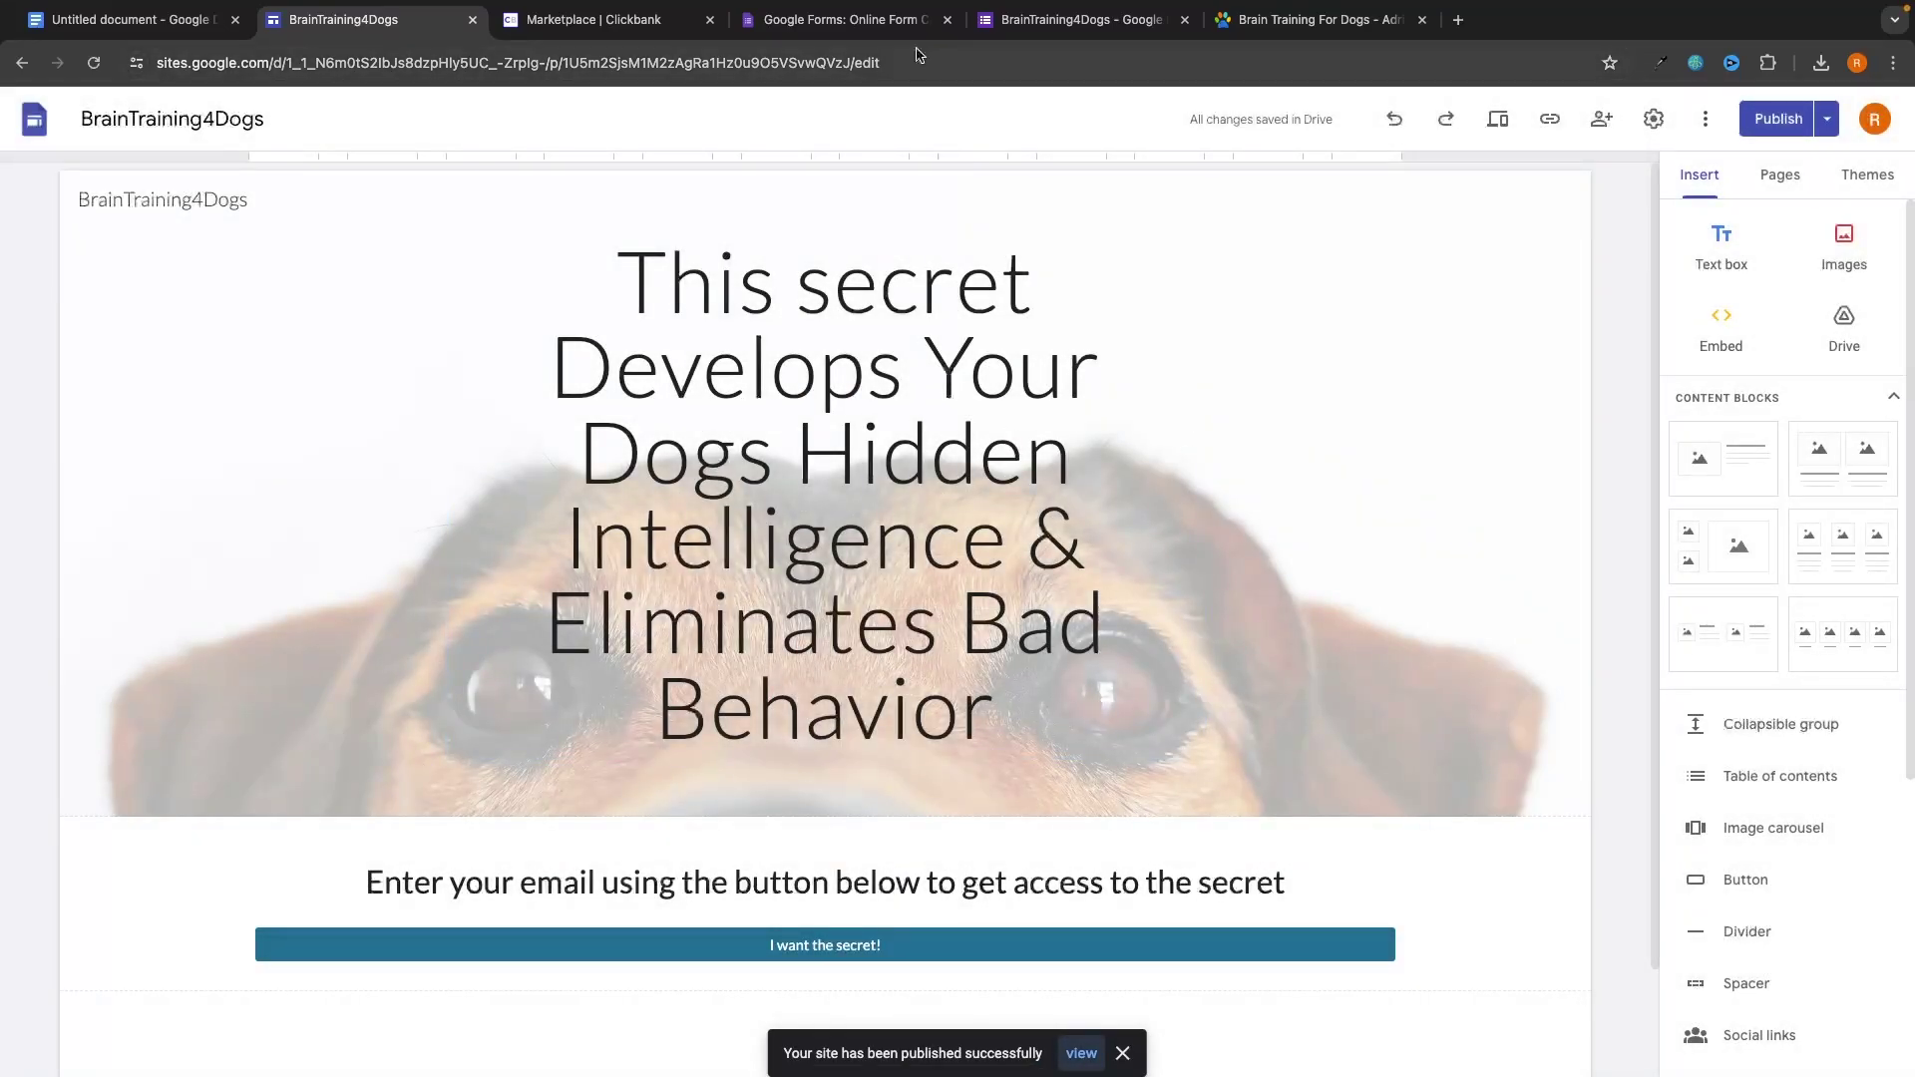
pyautogui.click(946, 20)
pyautogui.click(946, 20)
pyautogui.click(947, 20)
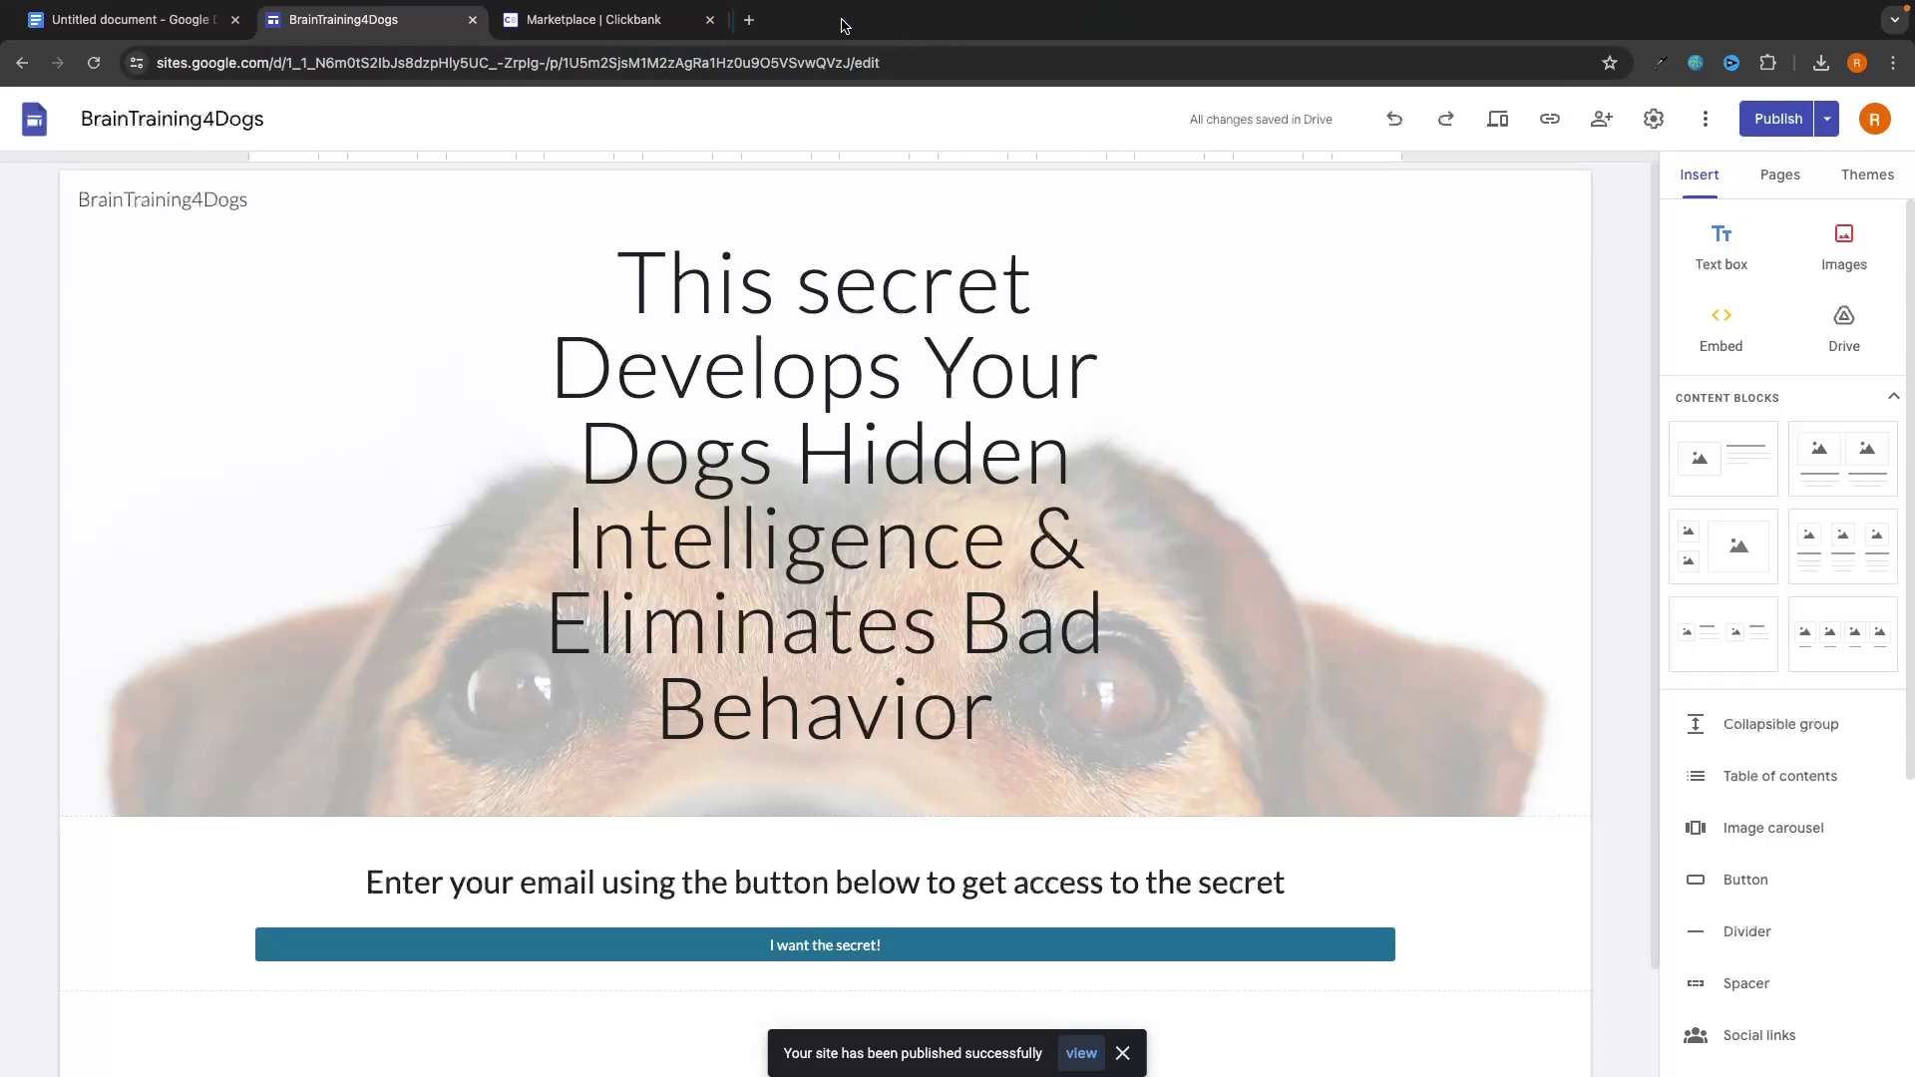
pyautogui.click(709, 20)
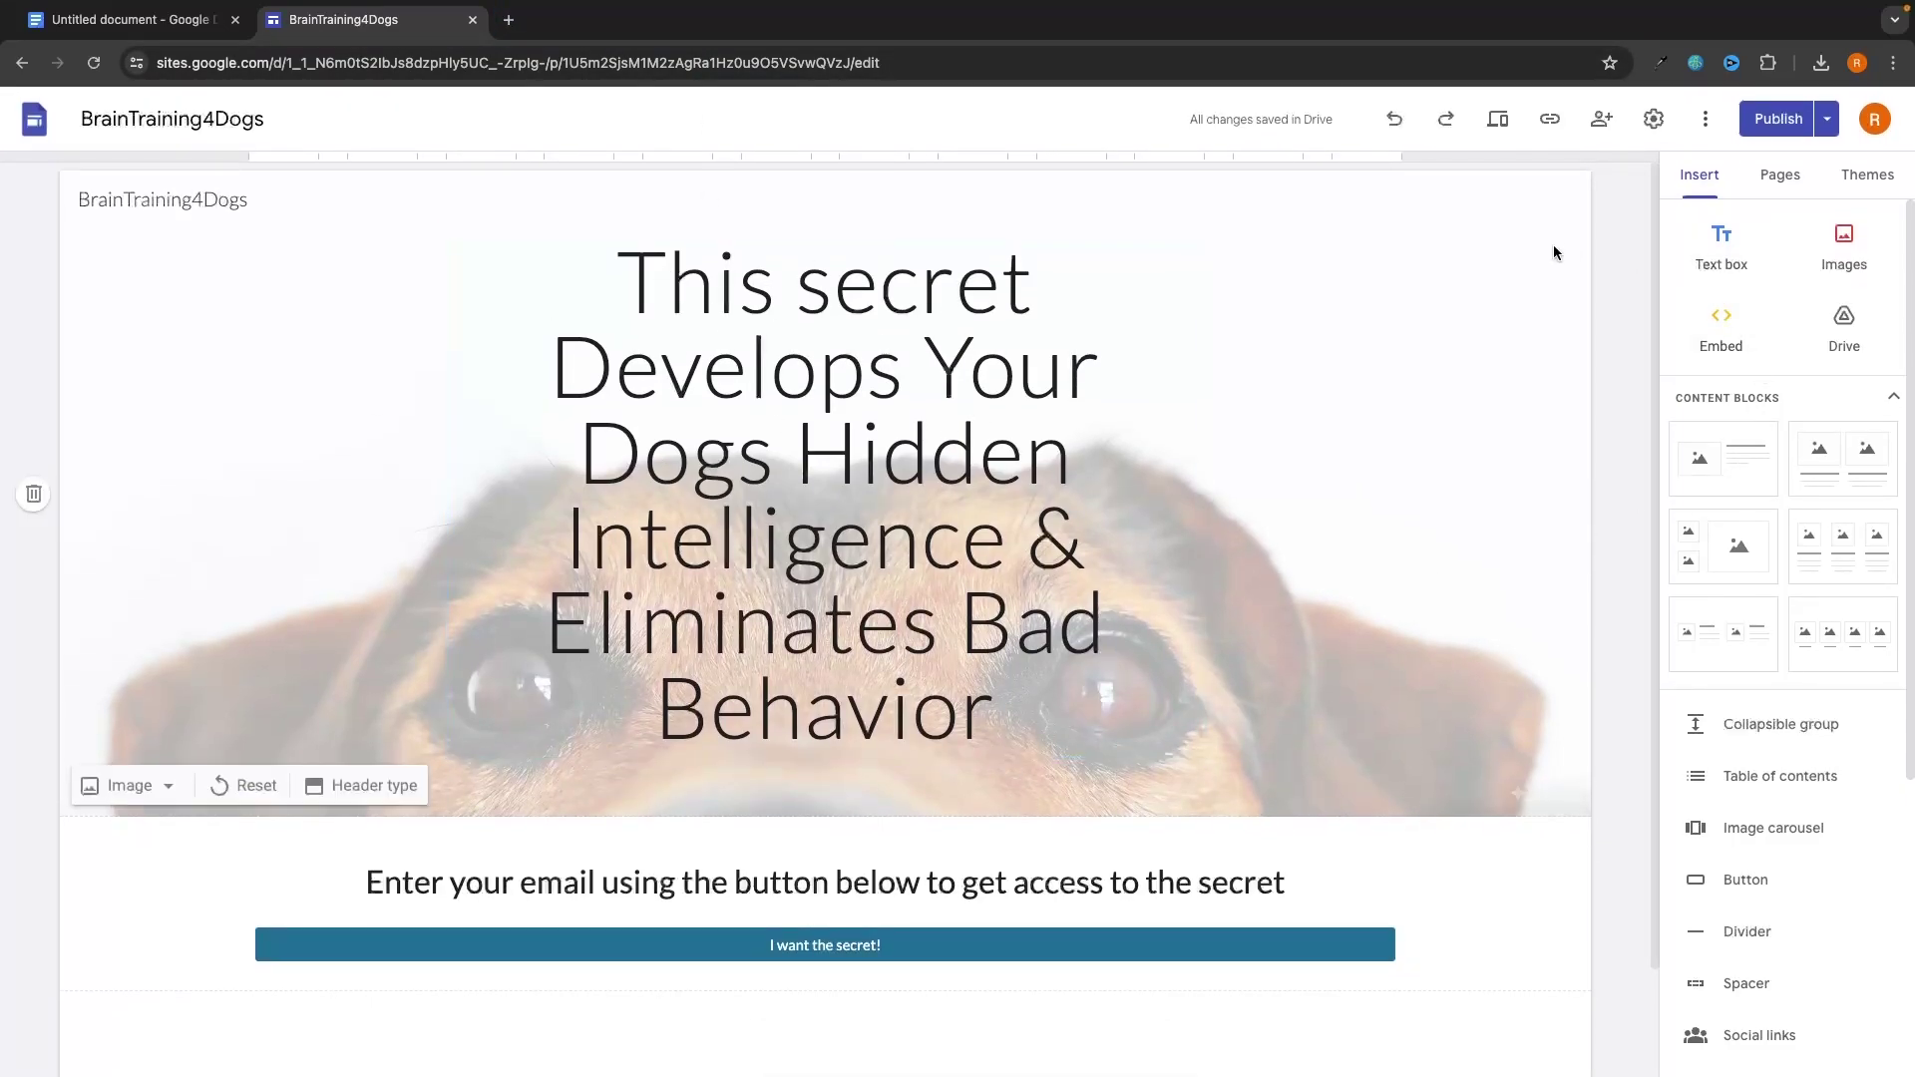
# Copy the published site link and load it in a new tab.
pyautogui.click(1549, 121)
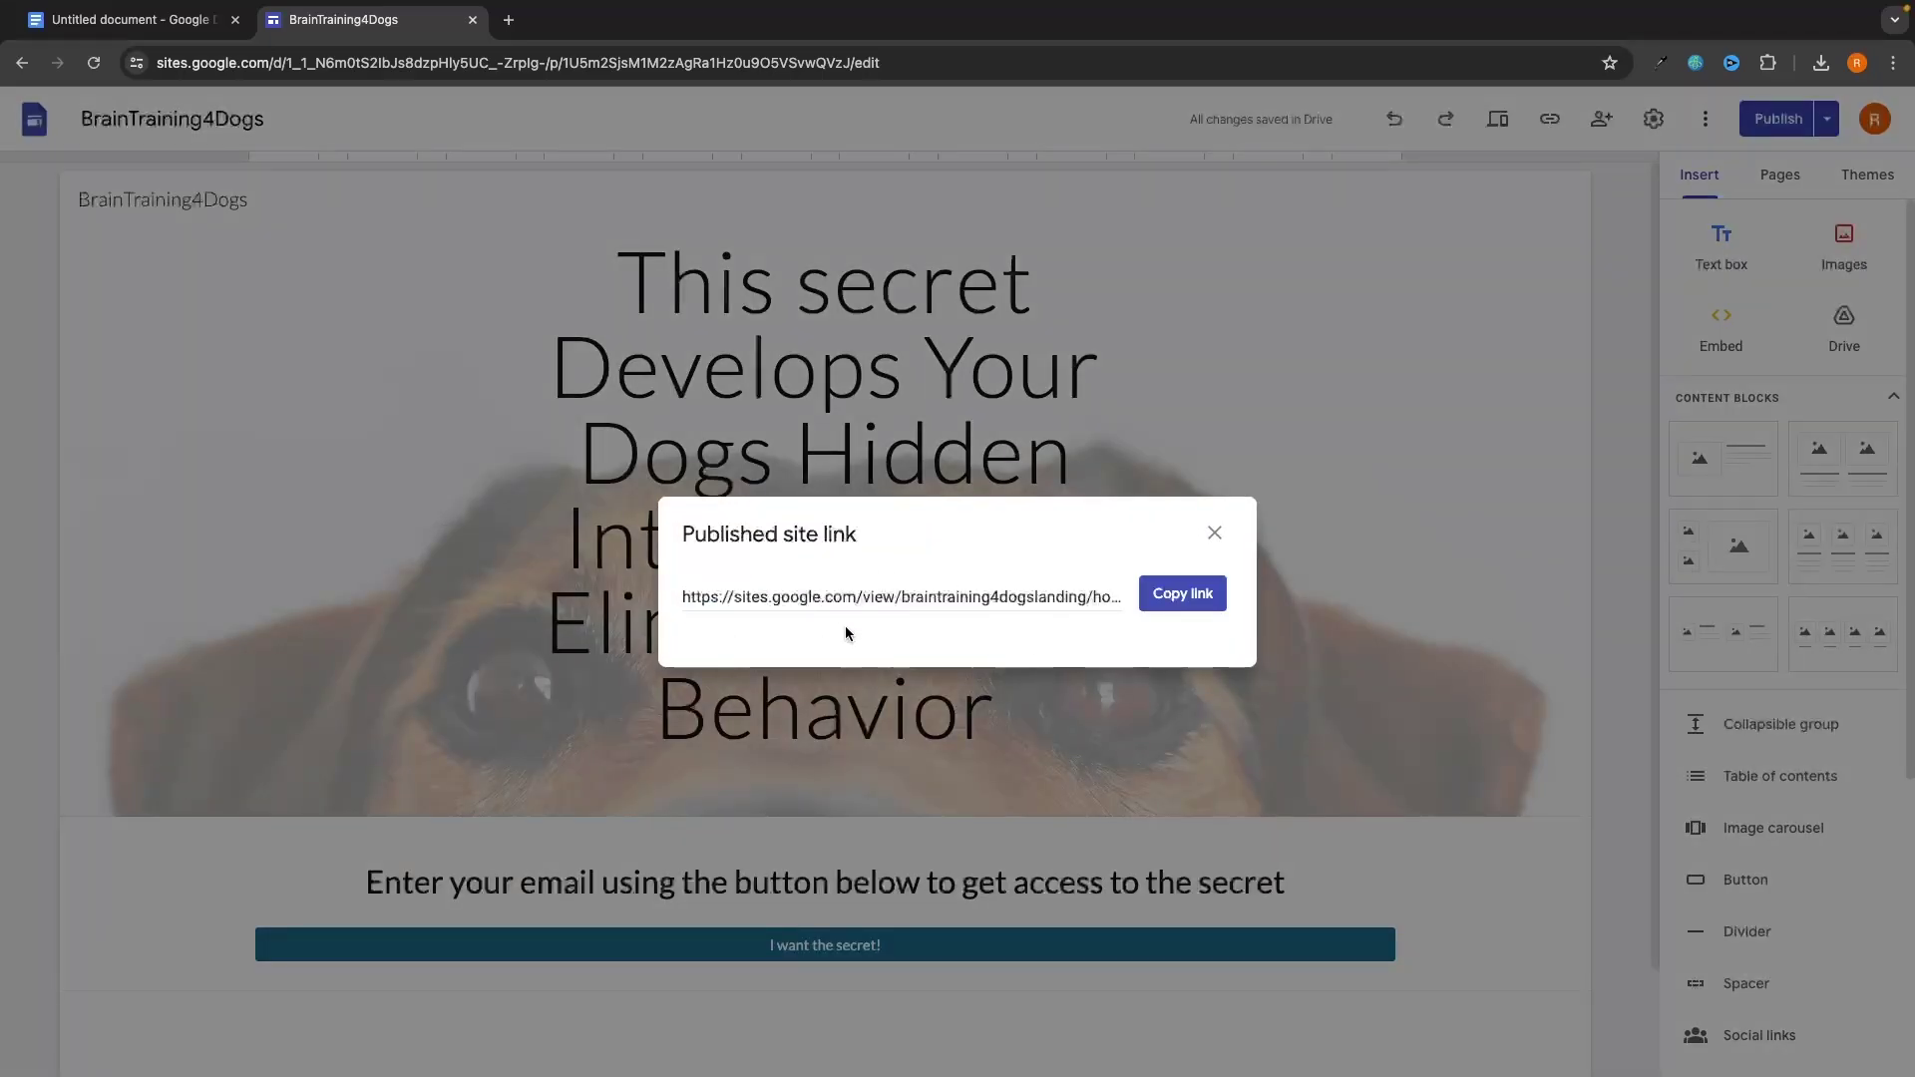
pyautogui.click(1183, 594)
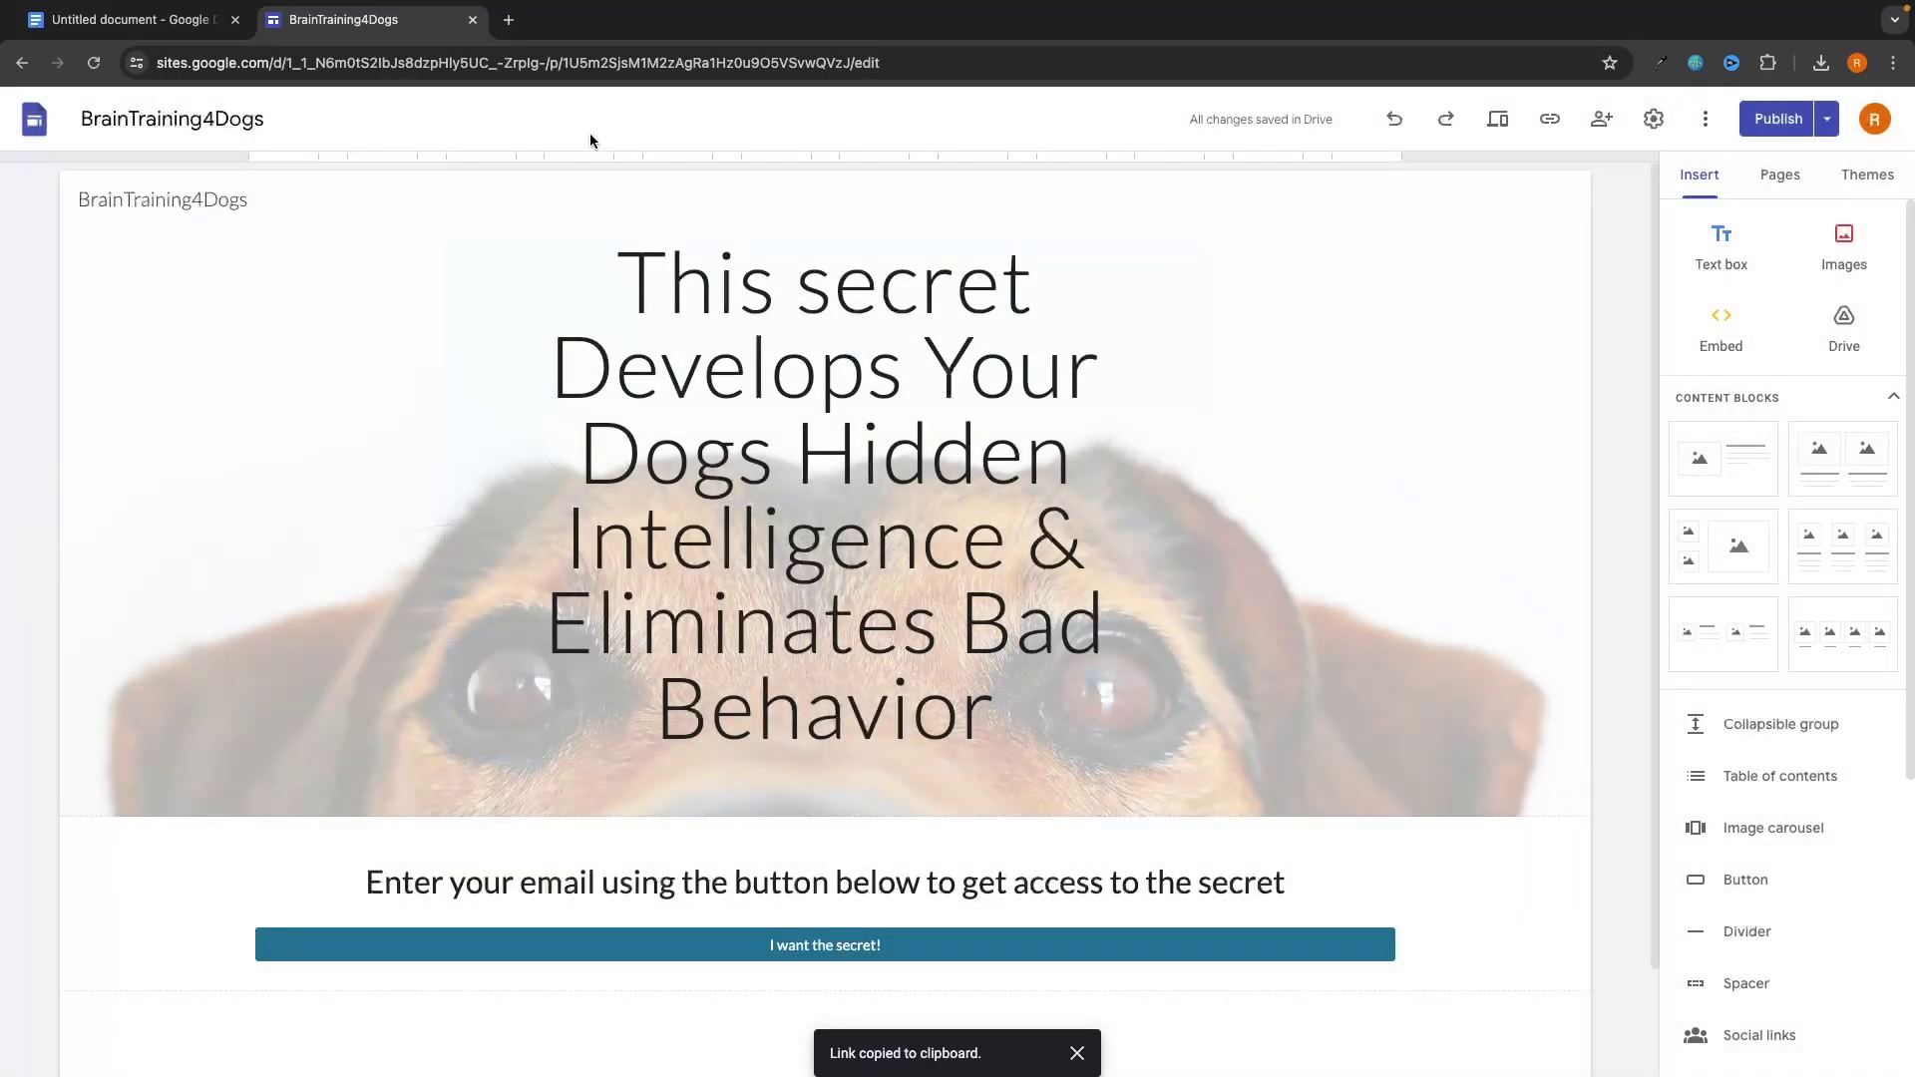
pyautogui.hotkey('ctrl', 't')
pyautogui.hotkey('ctrl', 'v')
pyautogui.press('Return')
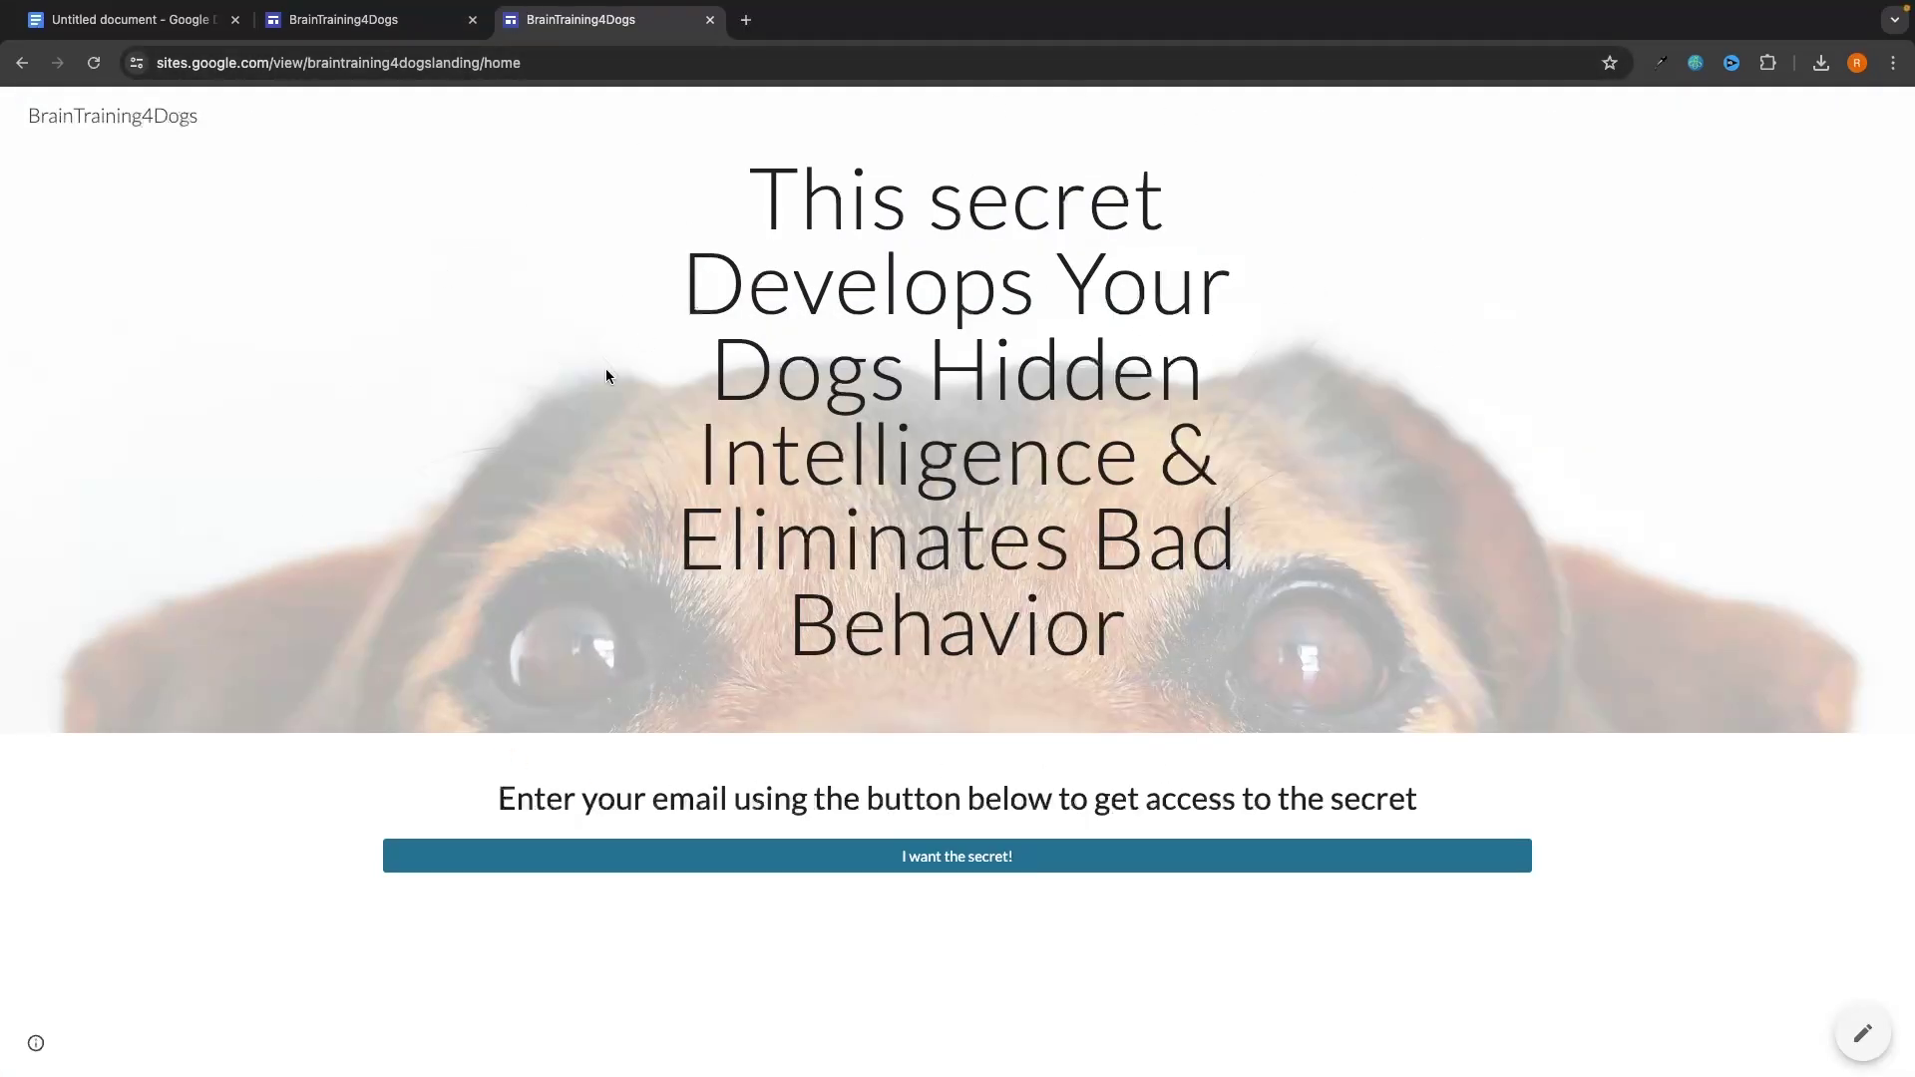
# Review the headline and instruction line on the live page.
pyautogui.moveTo(688, 189); pyautogui.dragTo(1197, 628)
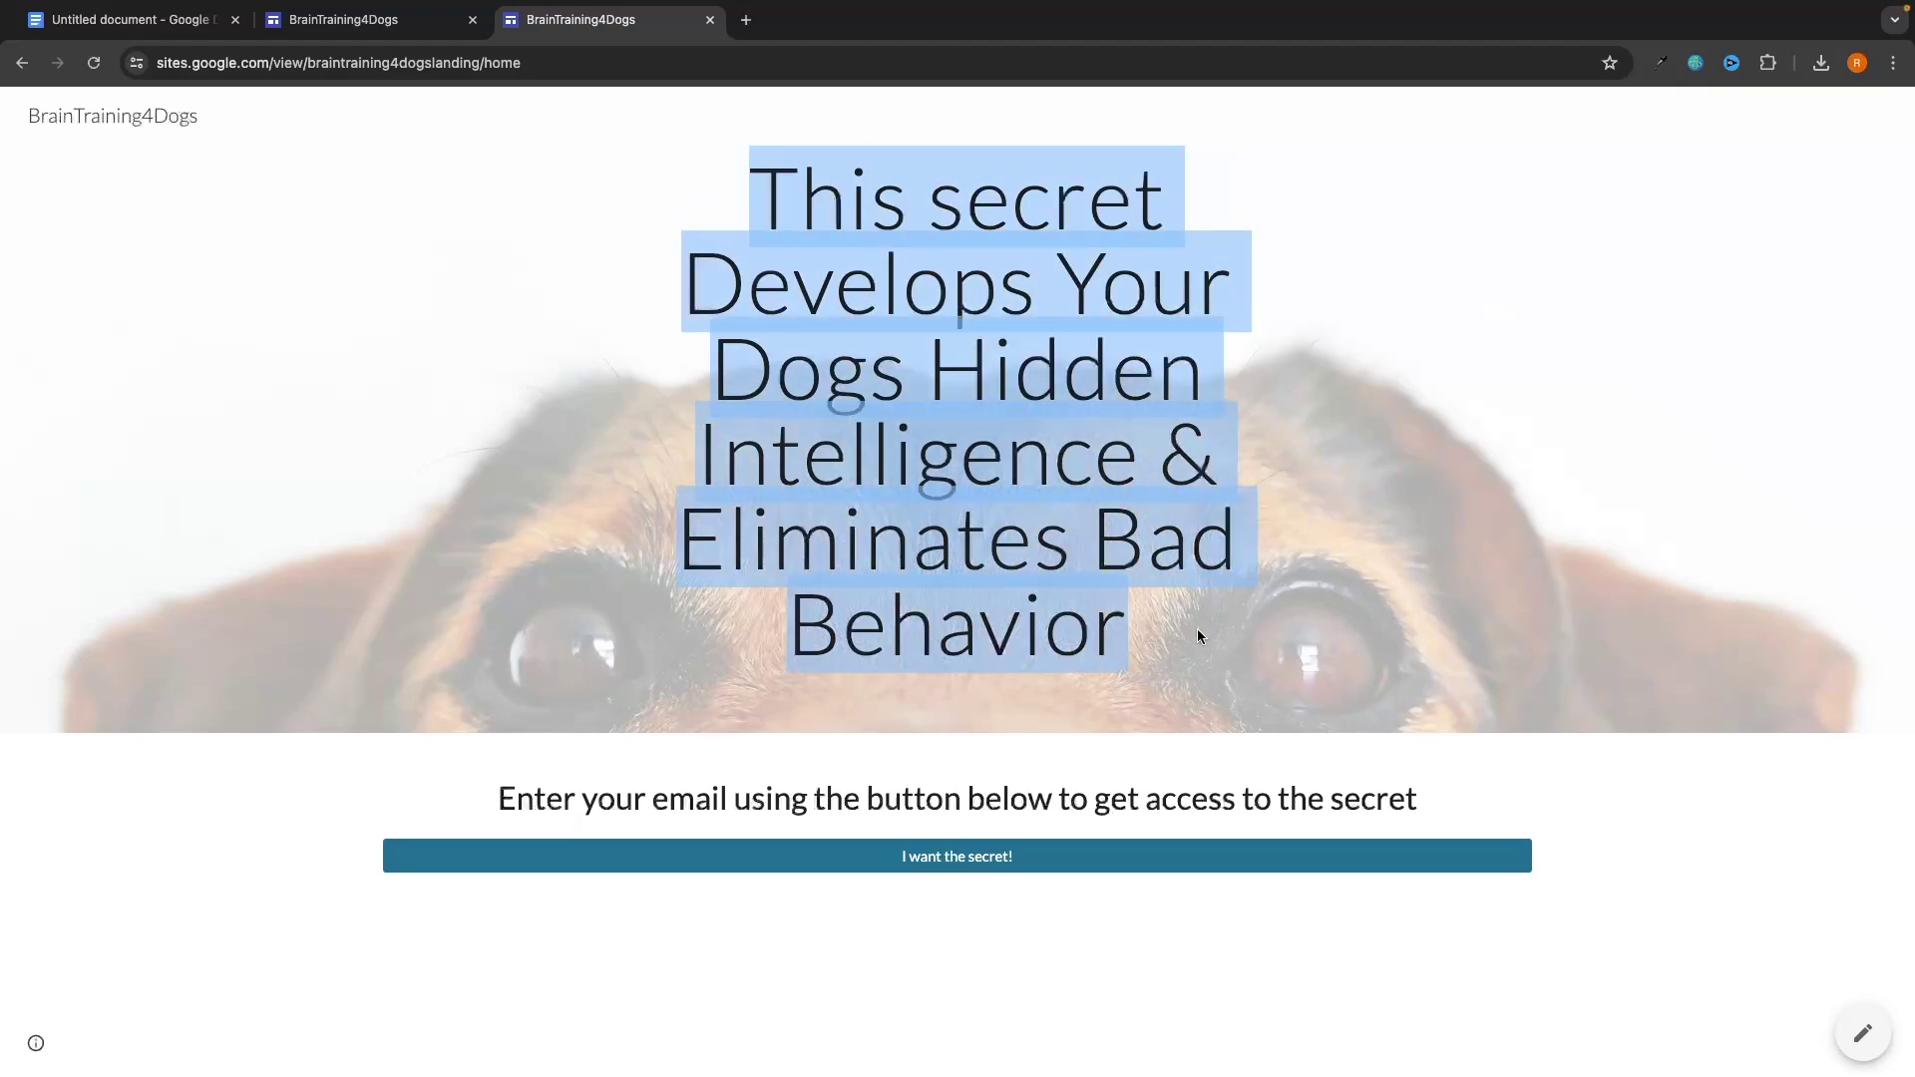
pyautogui.click(1197, 629)
pyautogui.moveTo(489, 808); pyautogui.dragTo(1434, 824)
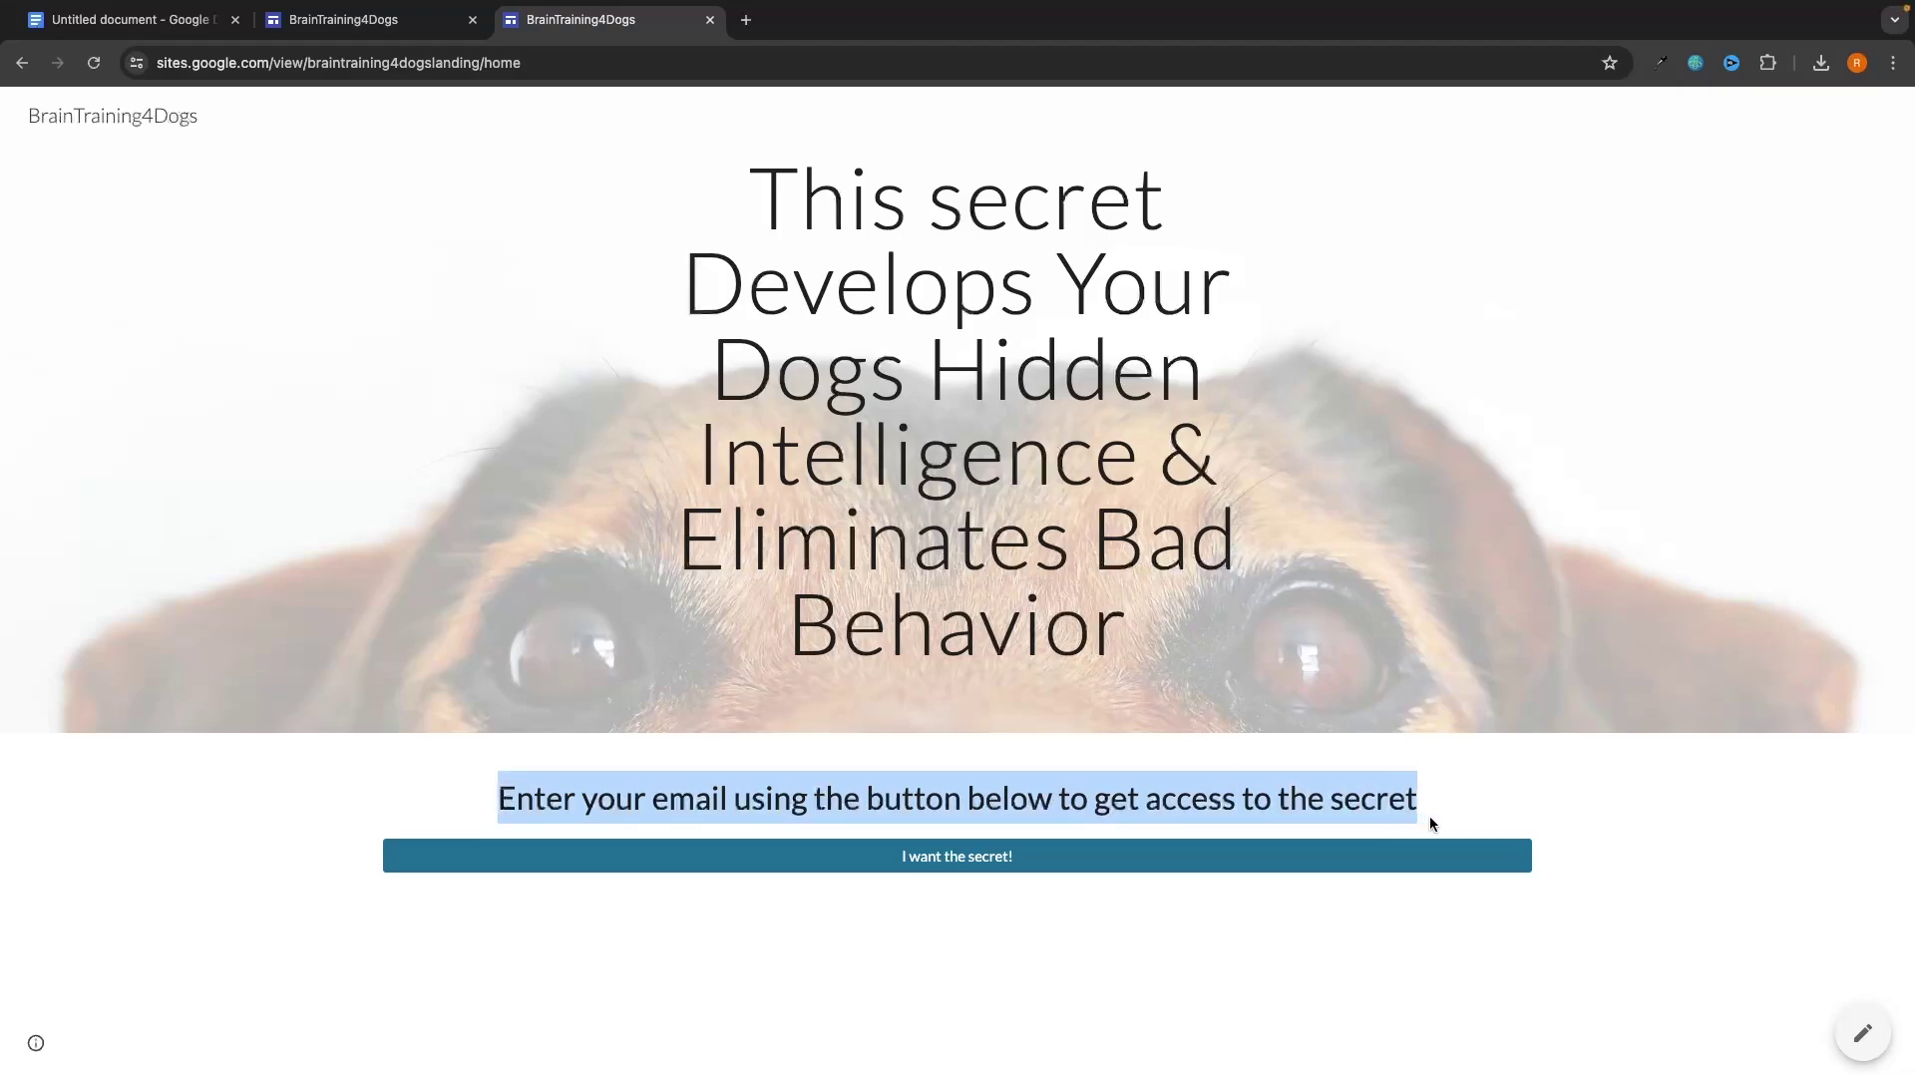
pyautogui.click(613, 936)
# Sign up via the live 'I want the secret!' button with a test name and email, then follow the offer link.
pyautogui.click(937, 855)
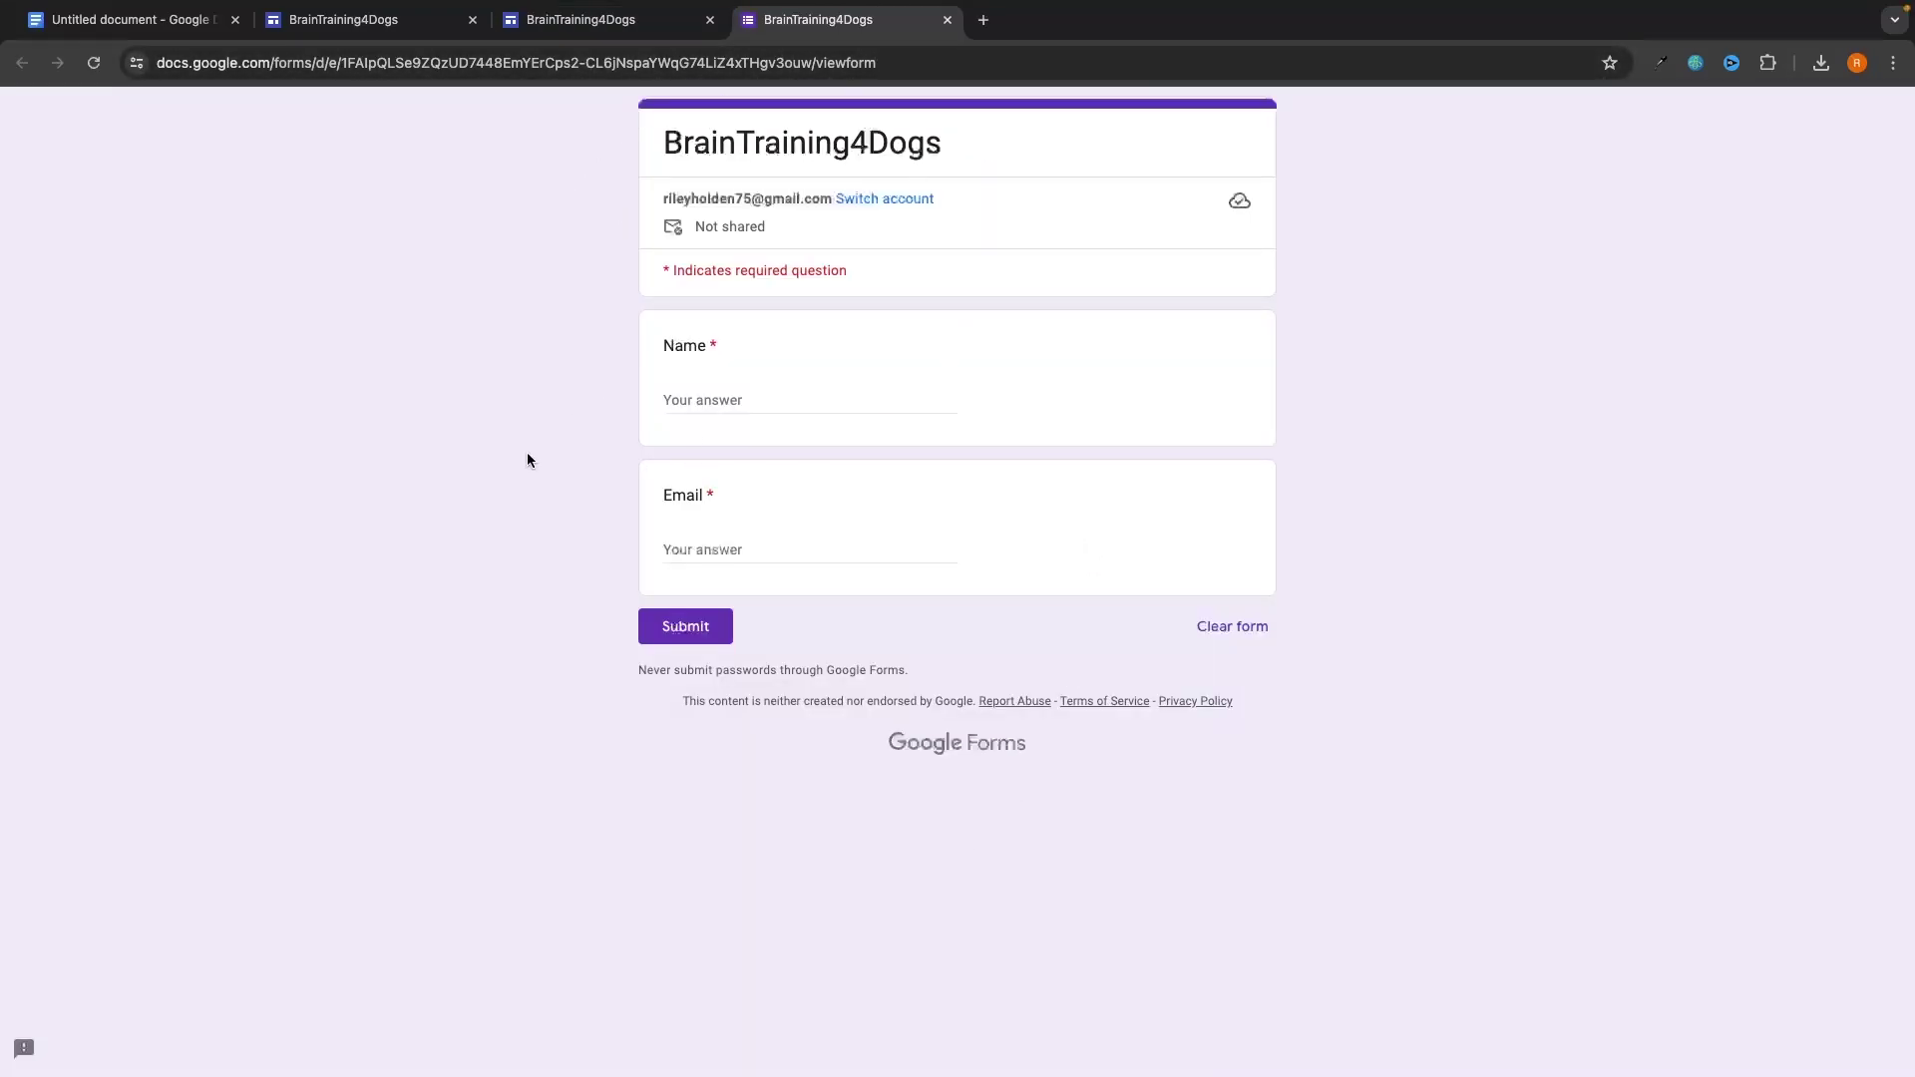
pyautogui.click(727, 403)
pyautogui.write('James')
pyautogui.click(744, 544)
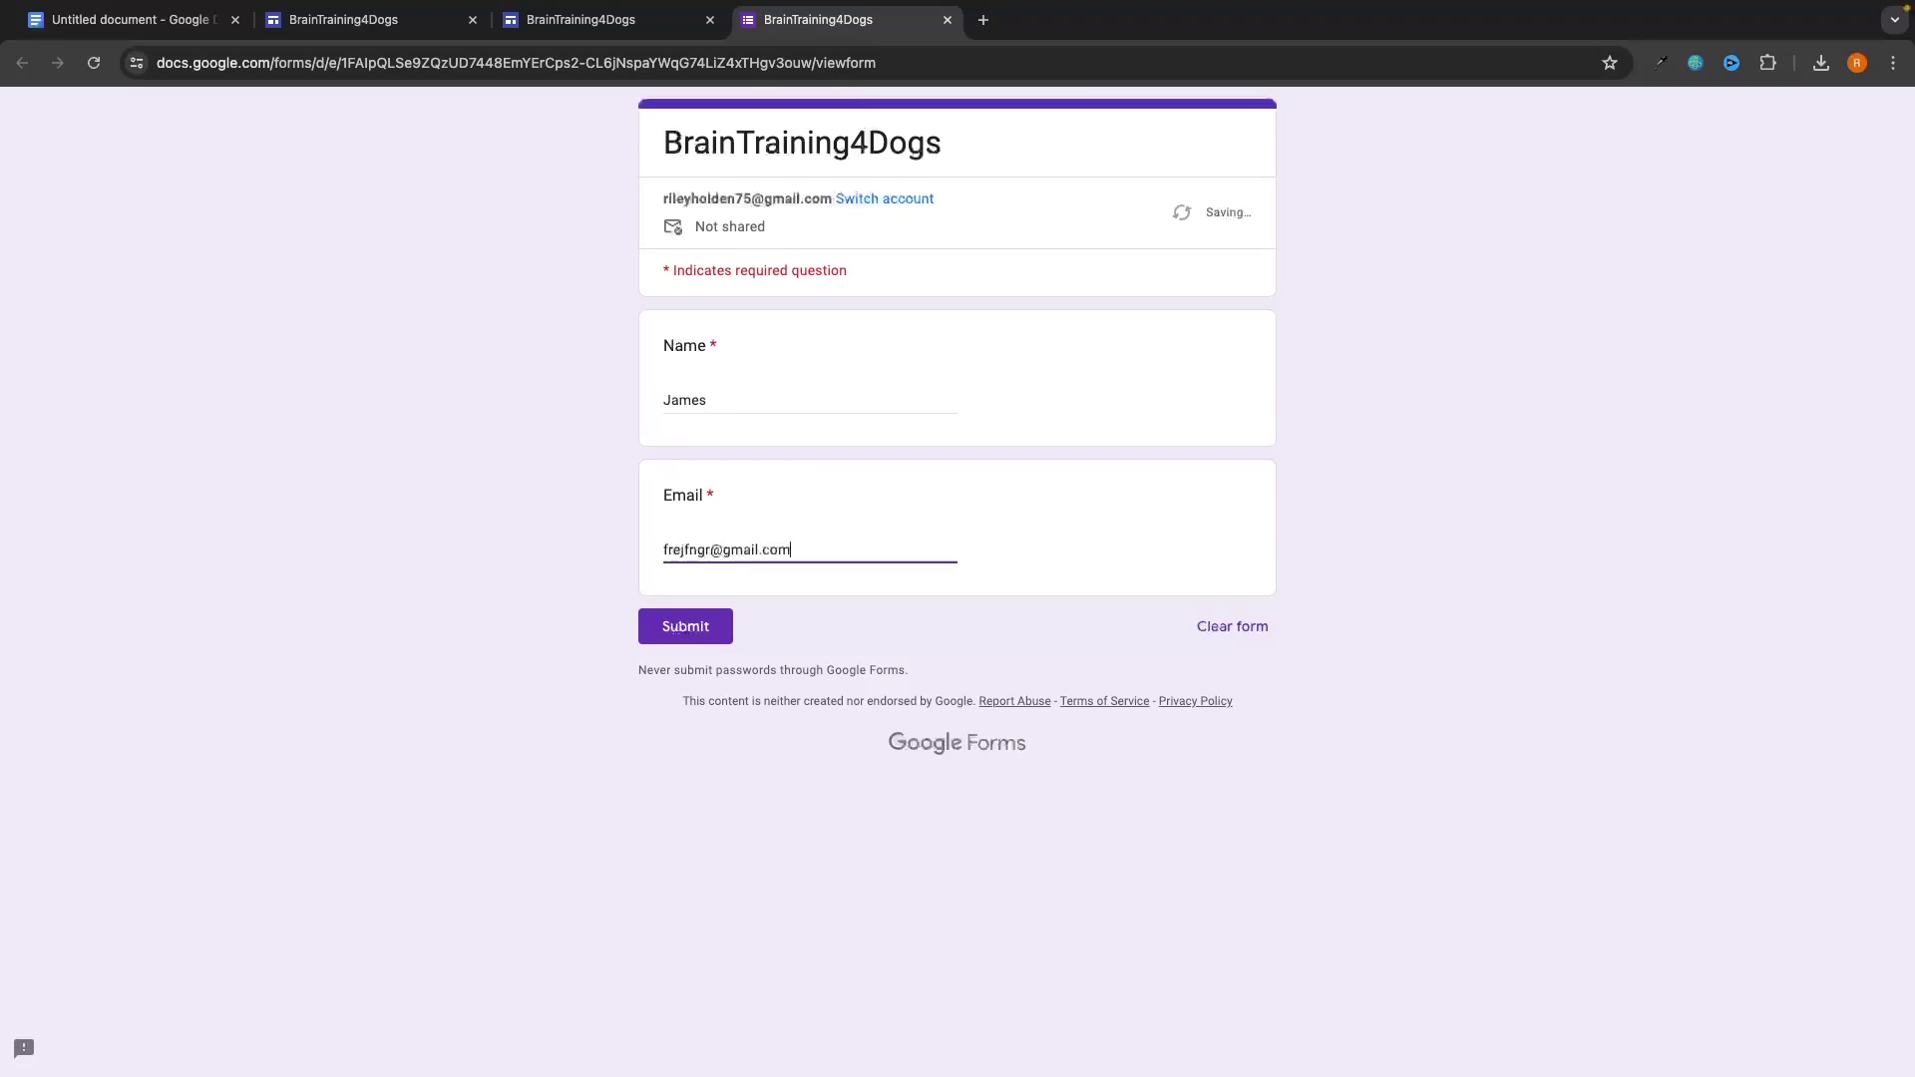
pyautogui.click(710, 625)
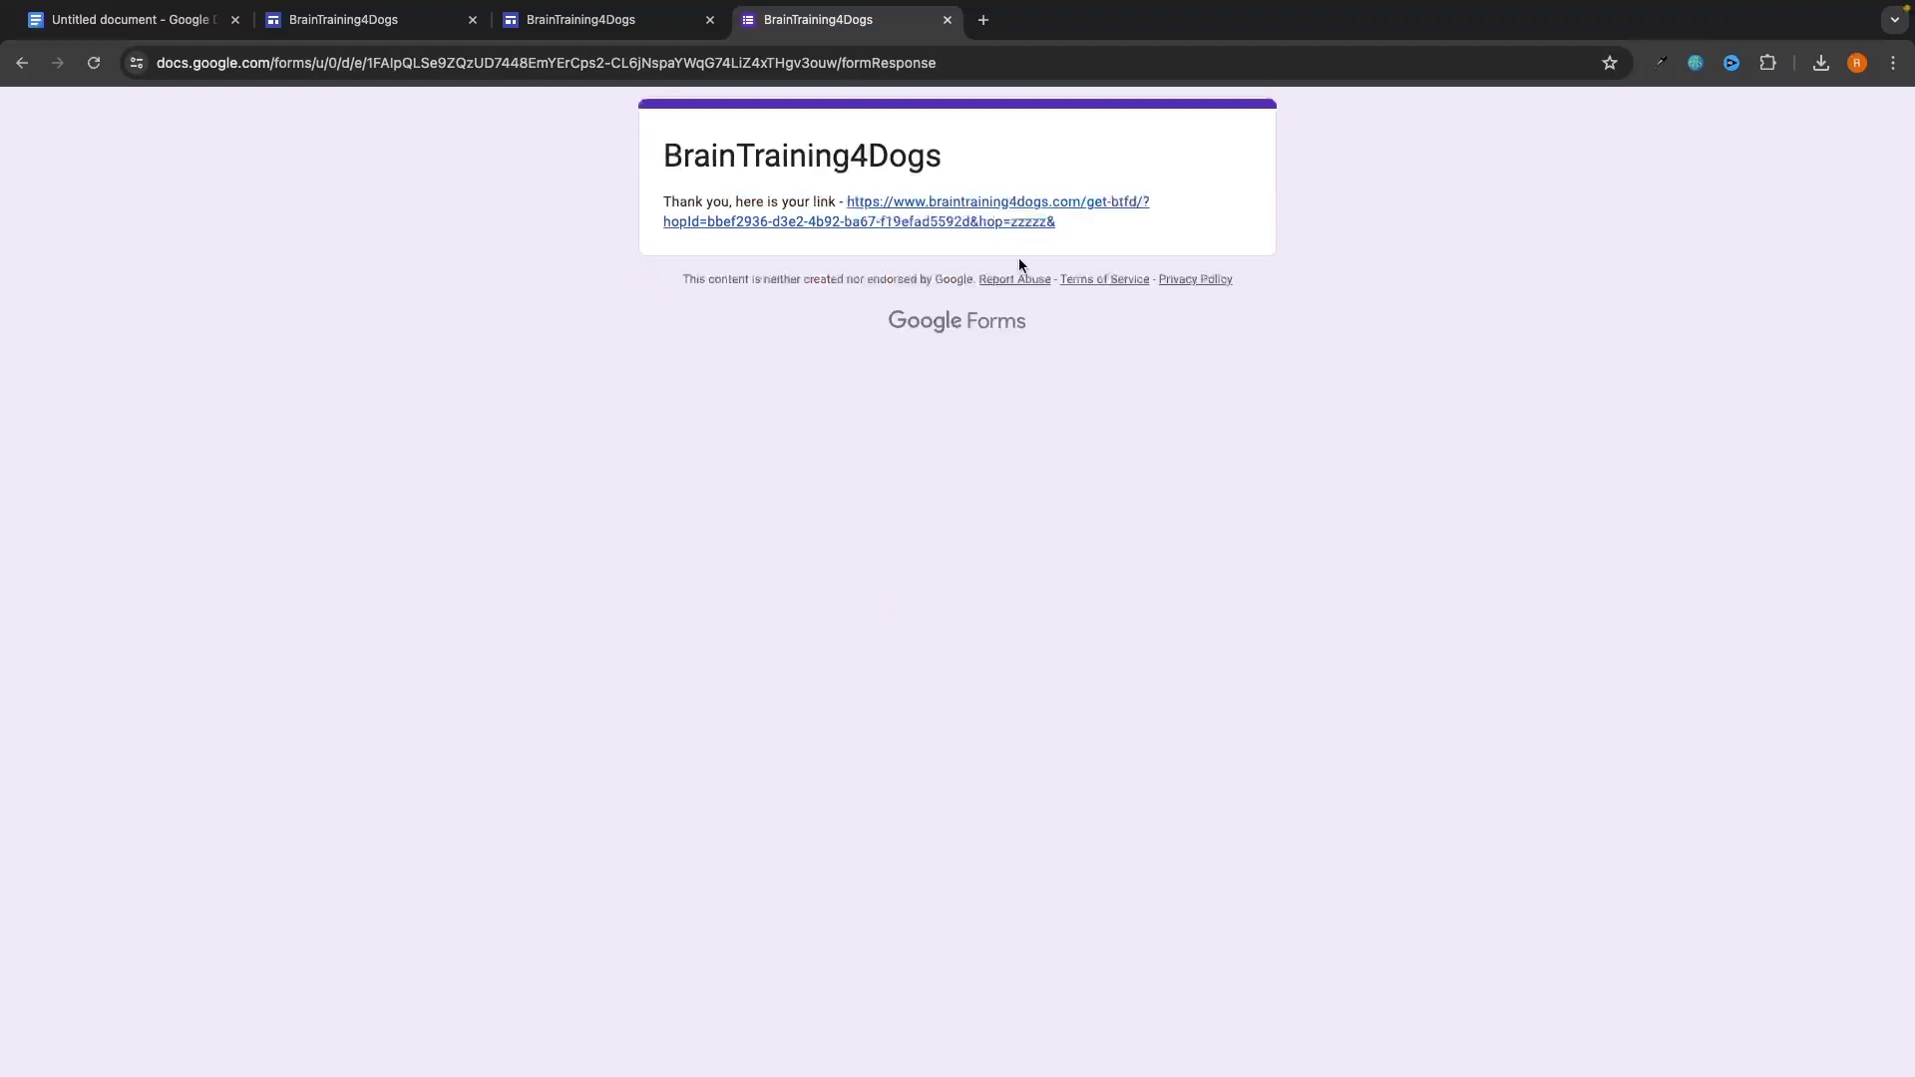
pyautogui.click(964, 204)
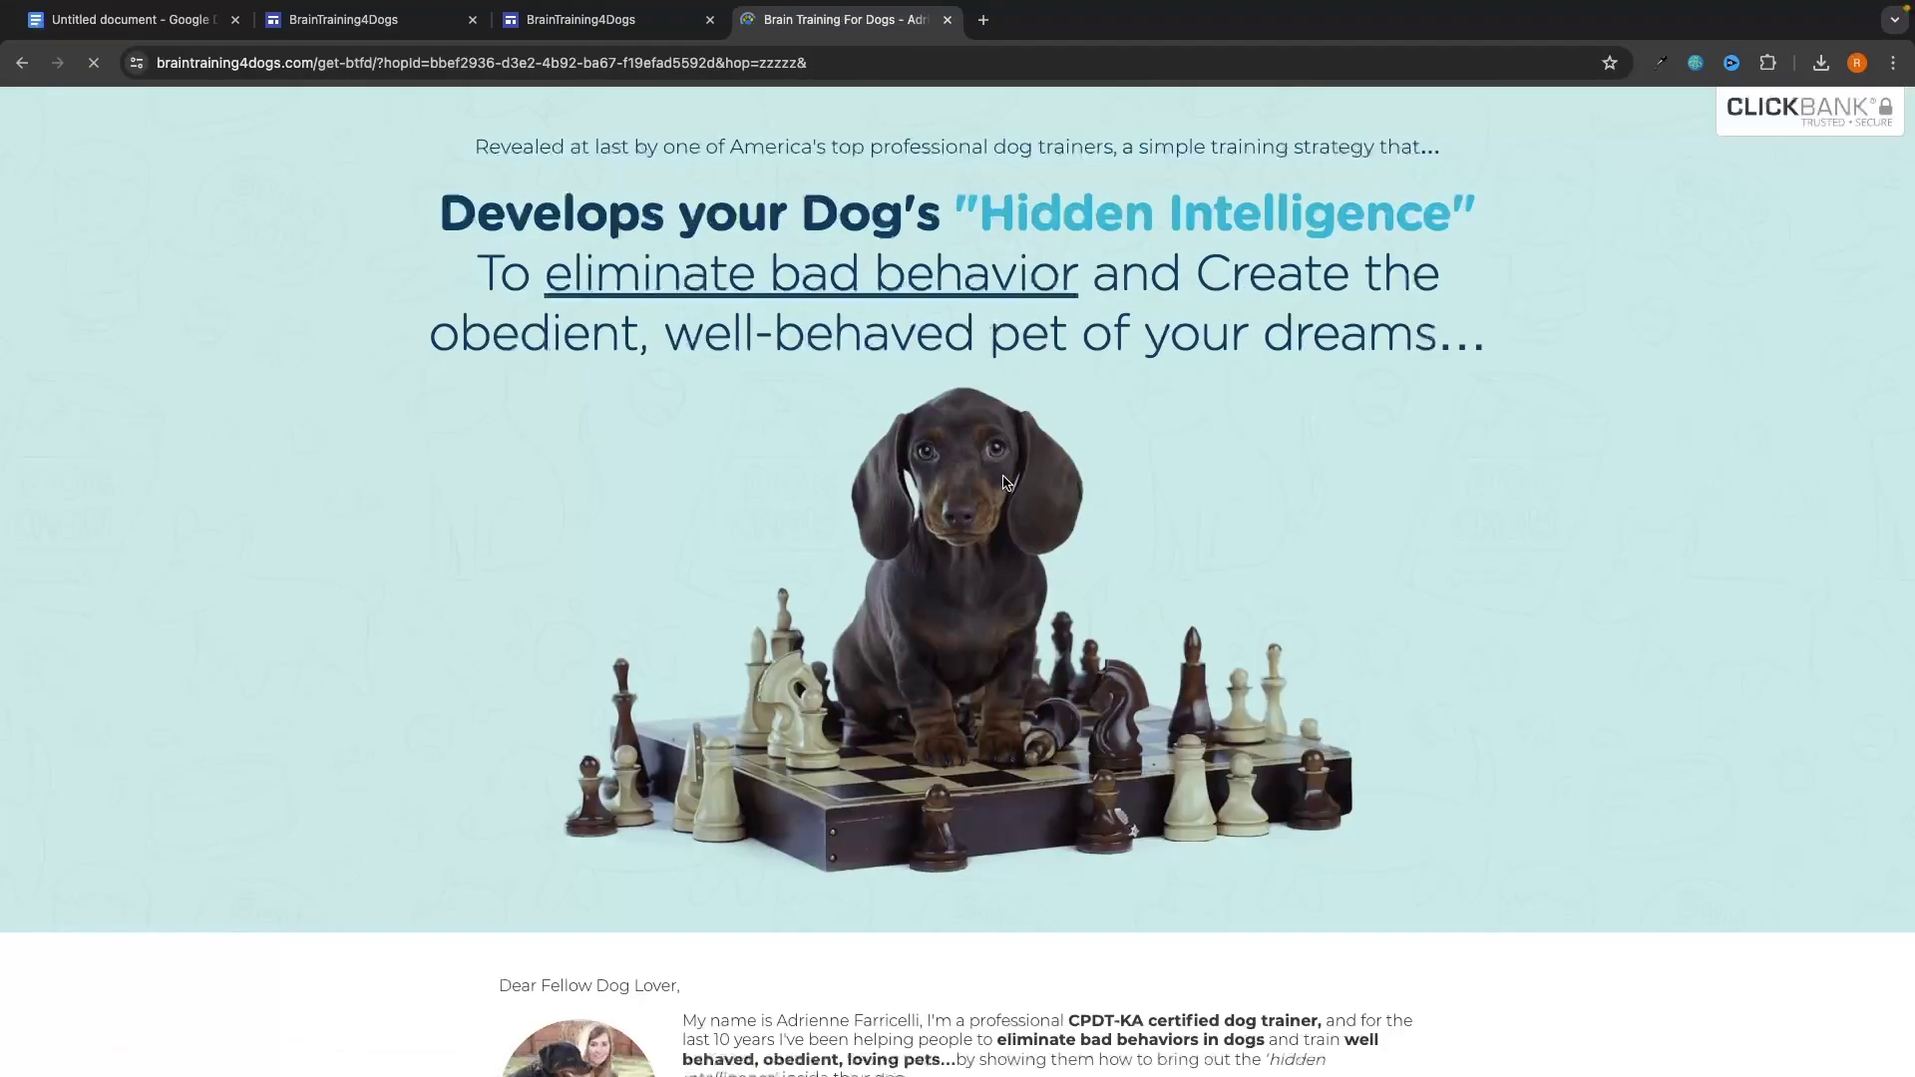
pyautogui.click(399, 27)
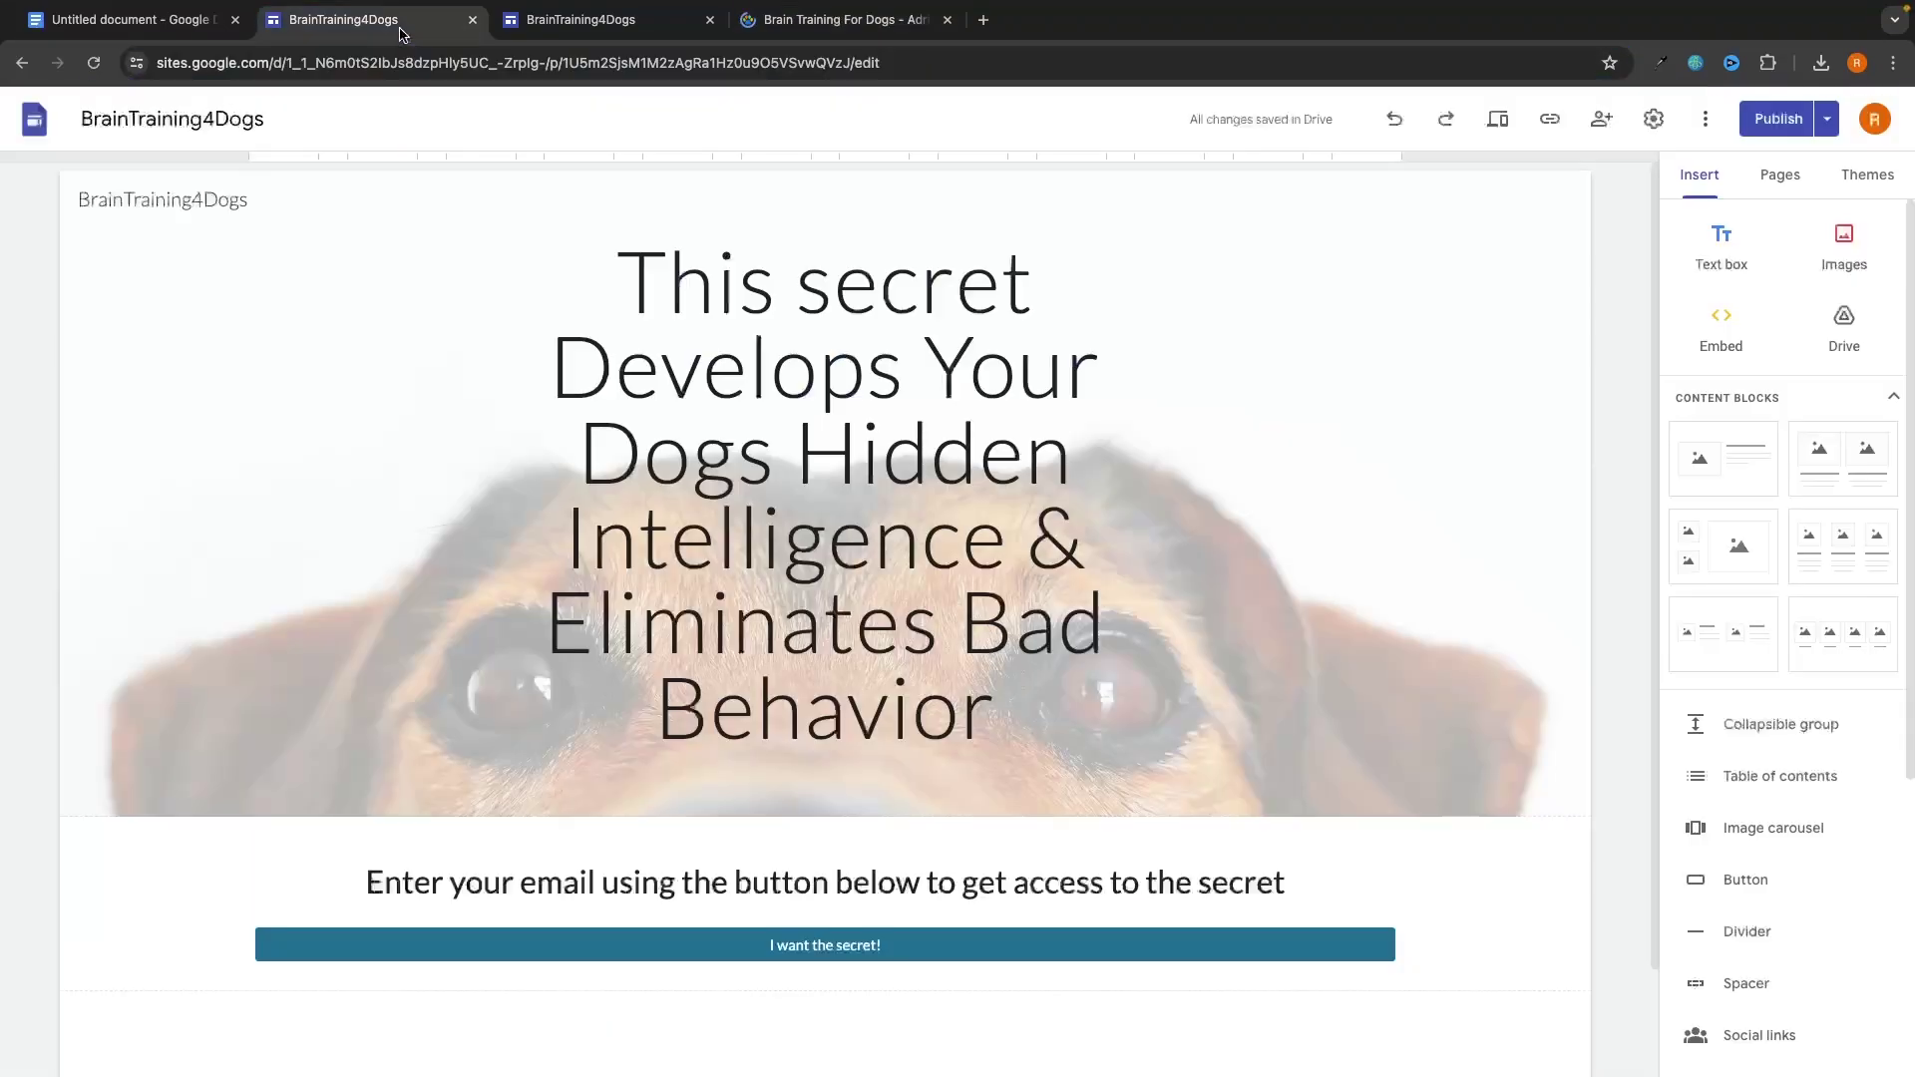